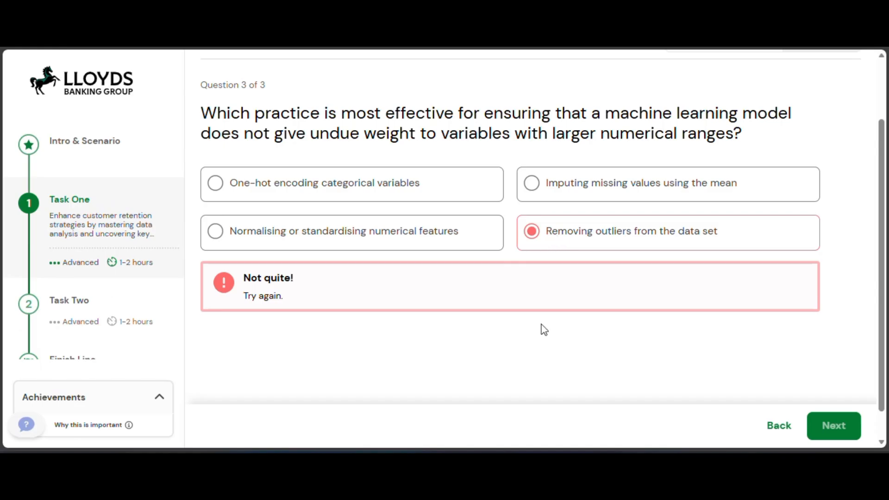
Answer Question 3 of 3 with "Normalising or standardising numerical features" and continue to the following page of Task One.
left_click(779, 425)
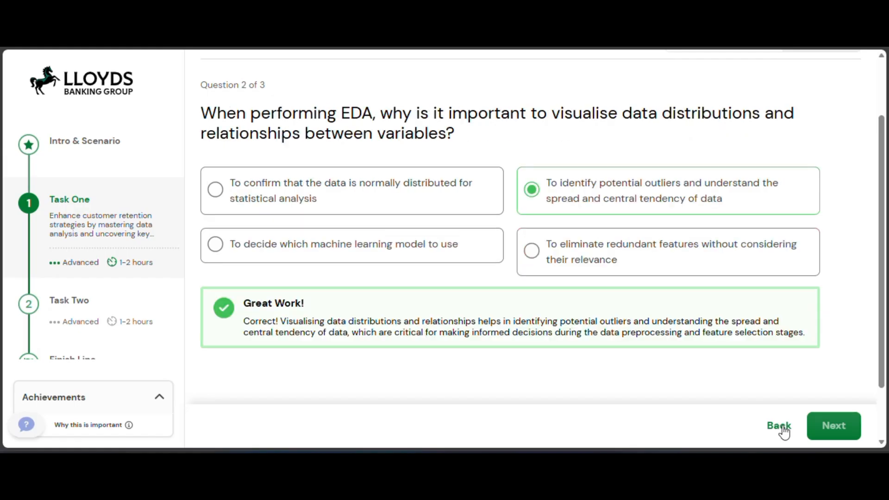
left_click(827, 425)
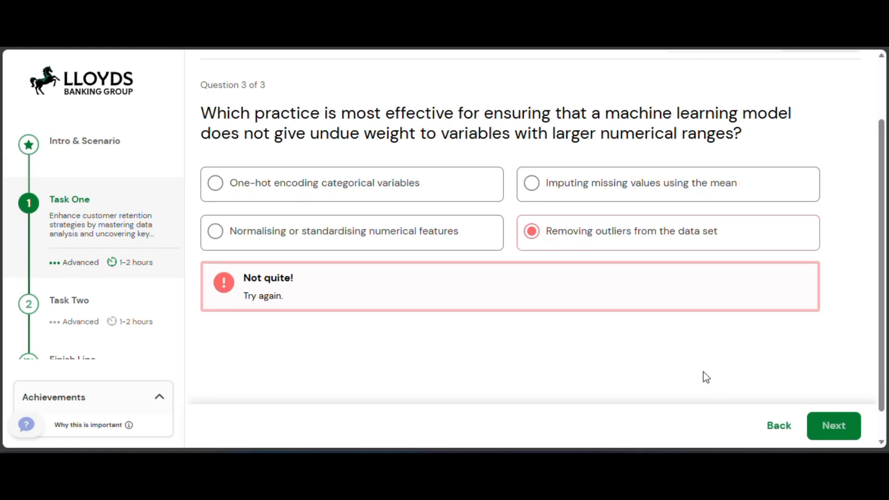
left_click(301, 240)
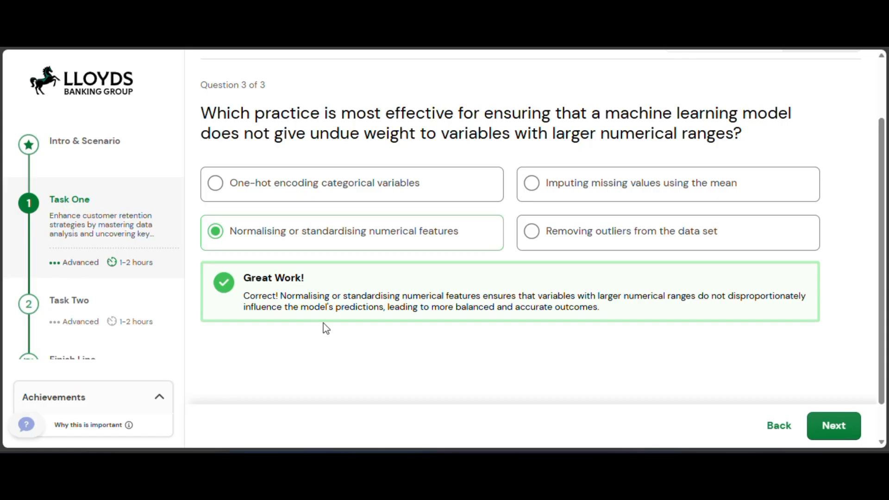
left_click(843, 430)
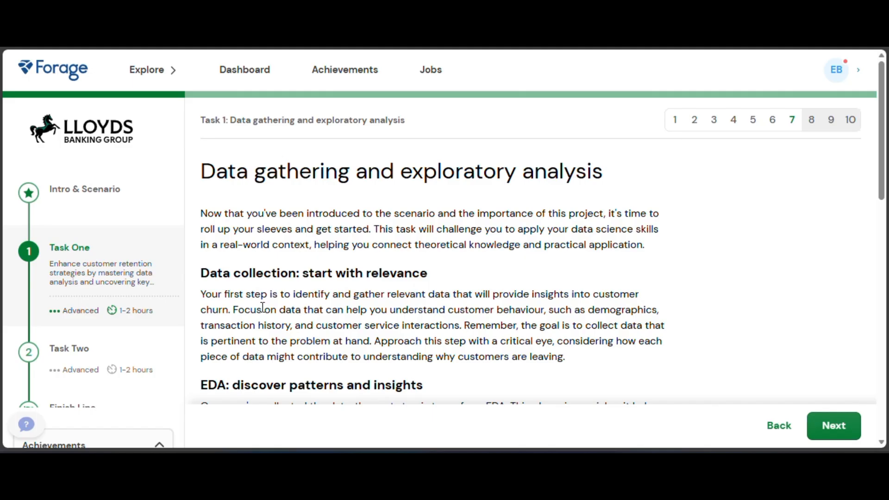
Read the Data gathering and exploratory analysis page through to its section on accuracy and thorough understanding.
scroll(301, 290, "down", 2)
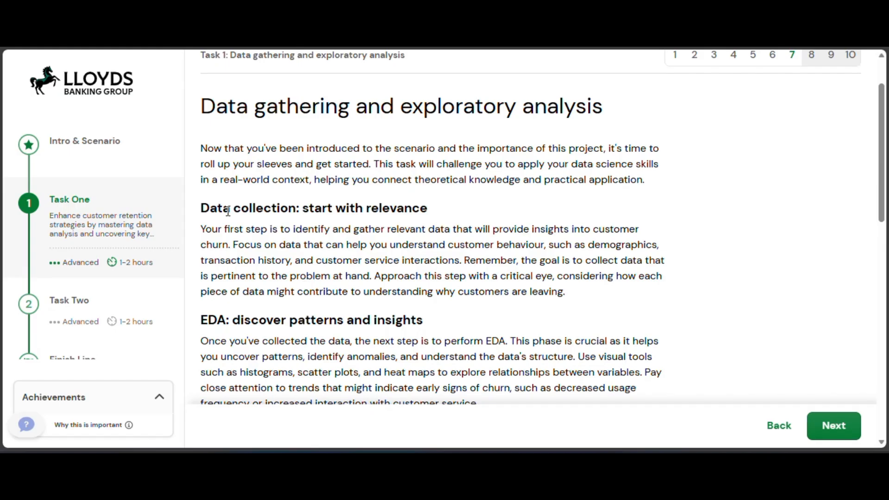
scroll(231, 227, "down", 2)
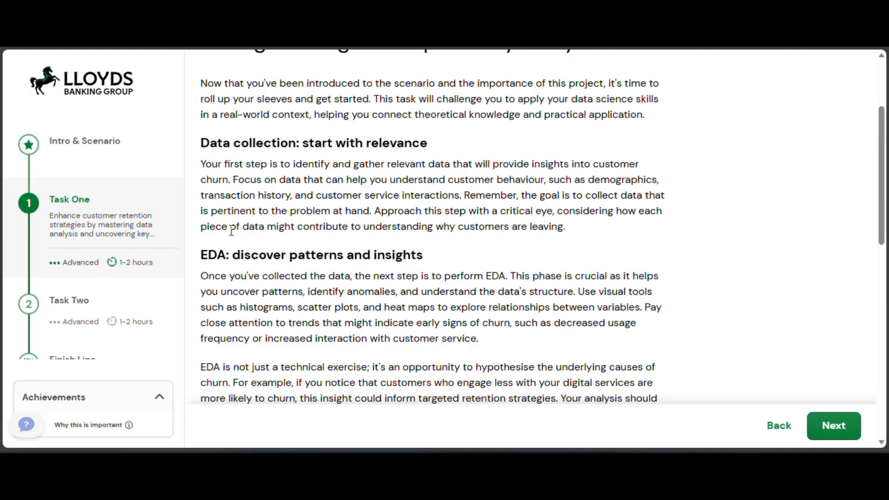
scroll(231, 231, "down", 1)
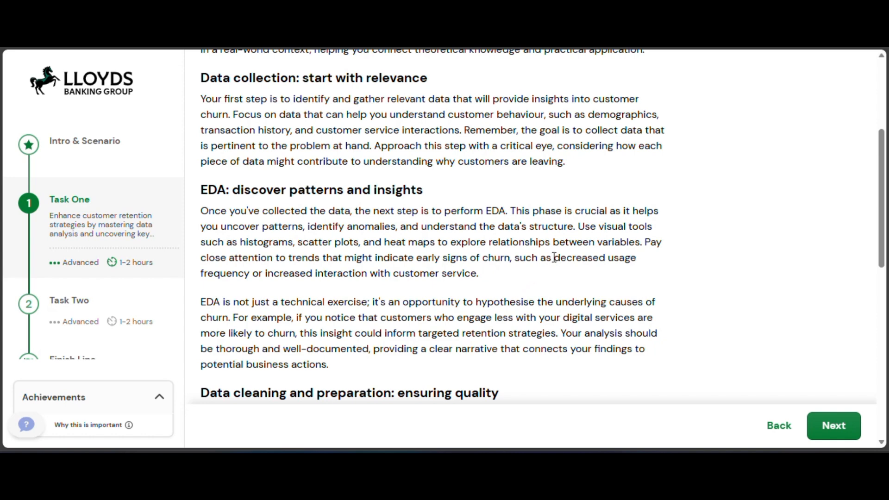
left_click_drag(553, 258, 561, 278)
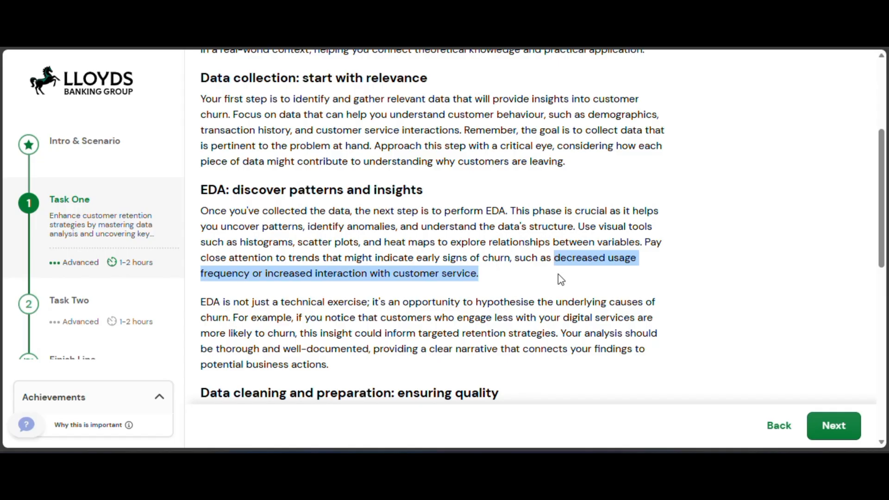
left_click(560, 279)
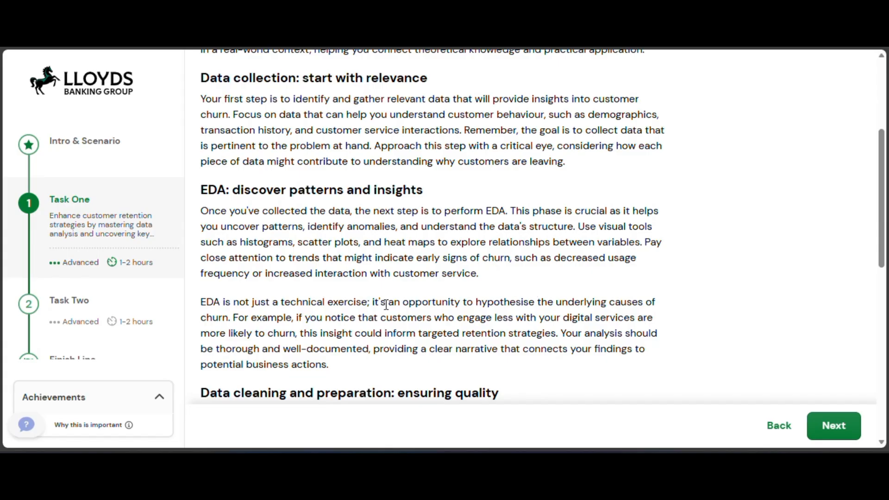
scroll(387, 305, "down", 1)
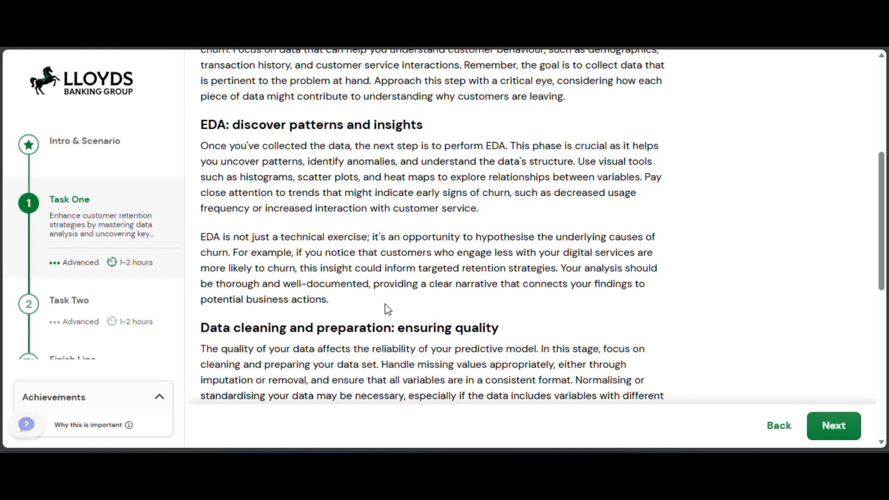
scroll(388, 309, "down", 3)
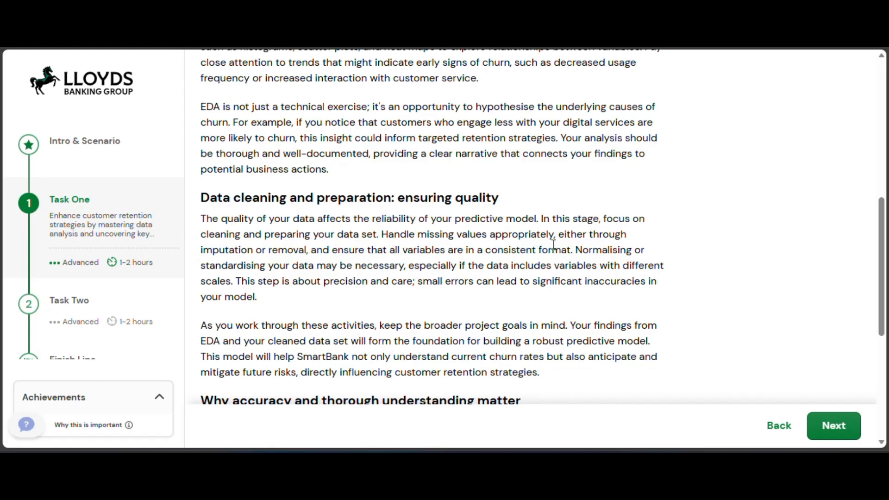
scroll(554, 245, "down", 1)
scroll(553, 244, "down", 1)
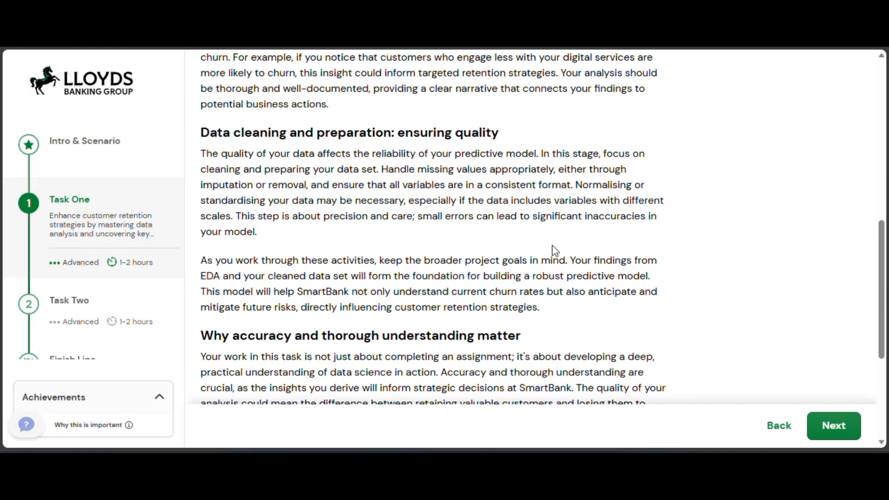
scroll(555, 251, "down", 3)
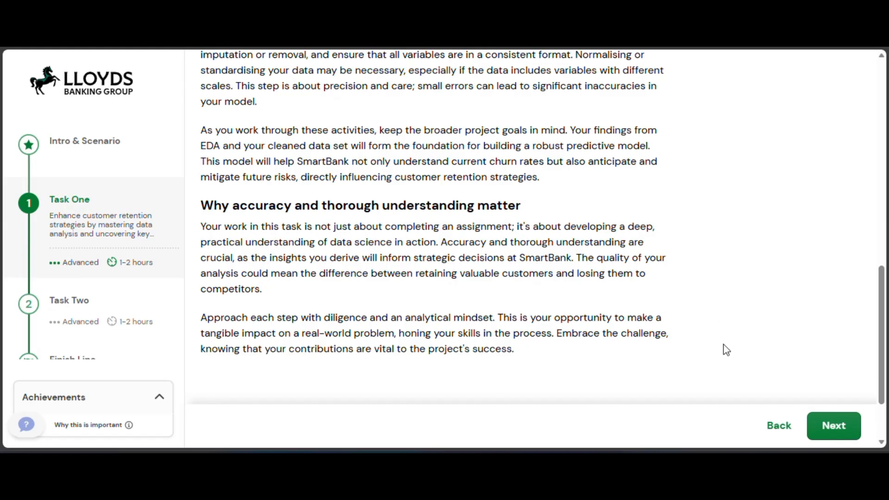
Advance to the Task instructions page and skim it through to the resources and report upload section.
left_click(825, 430)
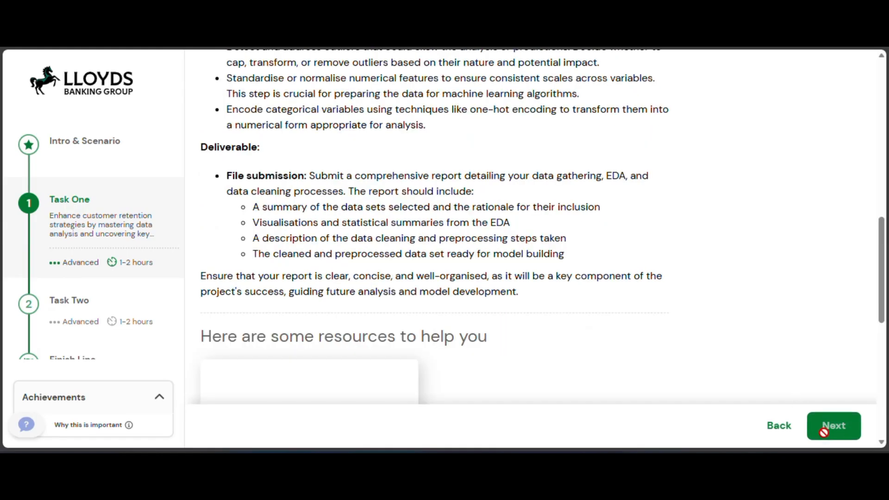
scroll(668, 310, "up", 1)
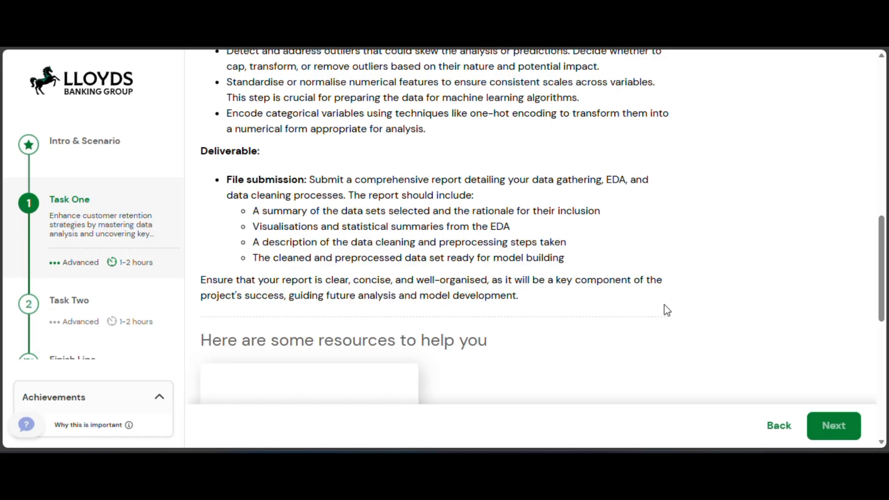
scroll(668, 310, "up", 10)
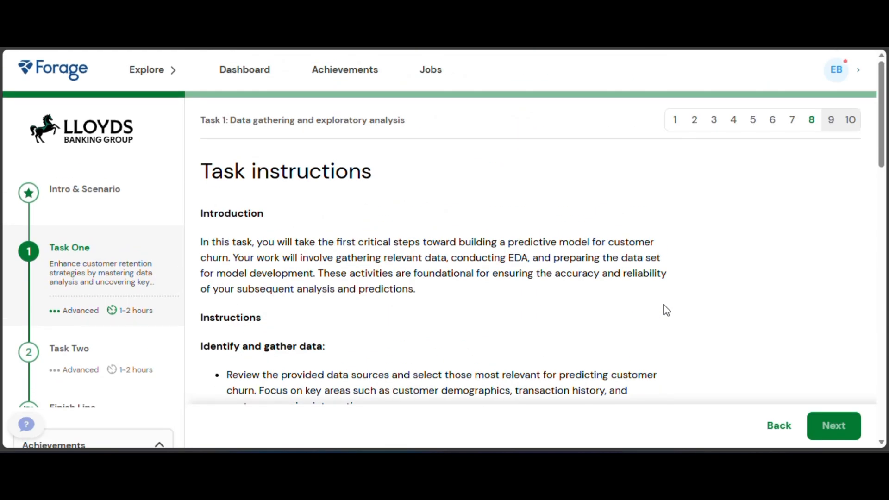
scroll(666, 311, "down", 15)
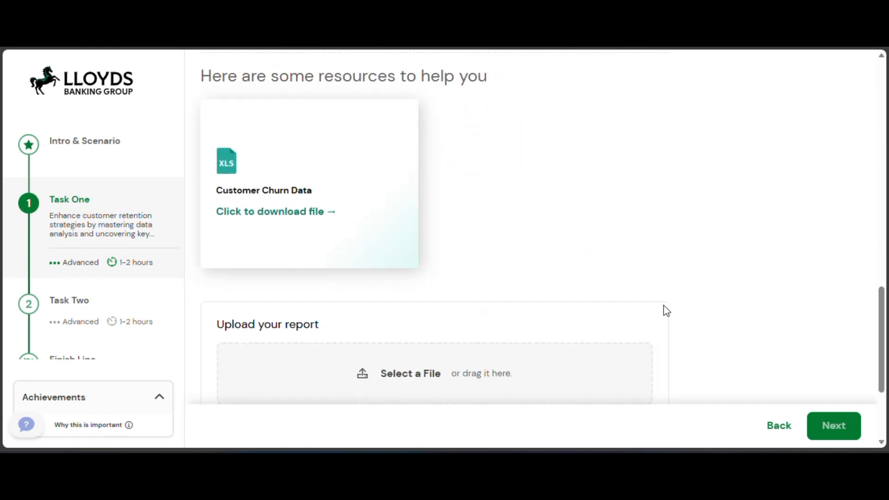
Revisit the Data gathering and exploratory analysis page, skim it to the end and return to the task instructions.
left_click(778, 426)
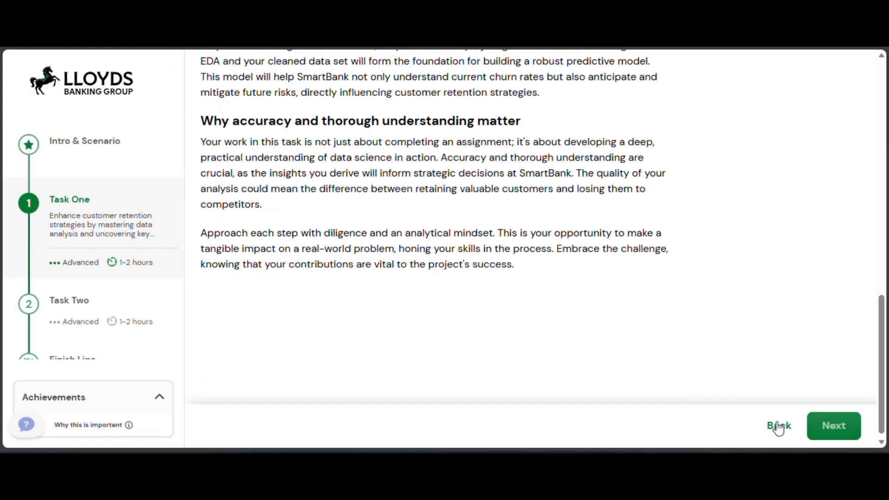
scroll(450, 217, "up", 10)
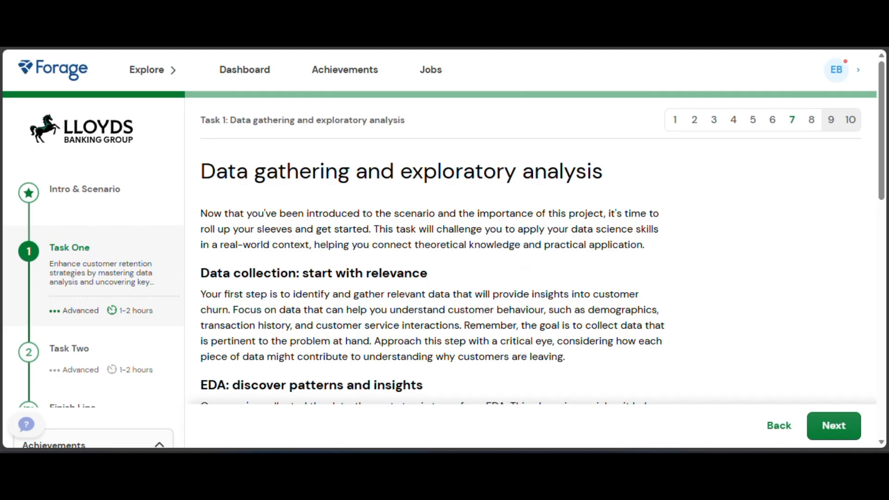
scroll(450, 216, "down", 10)
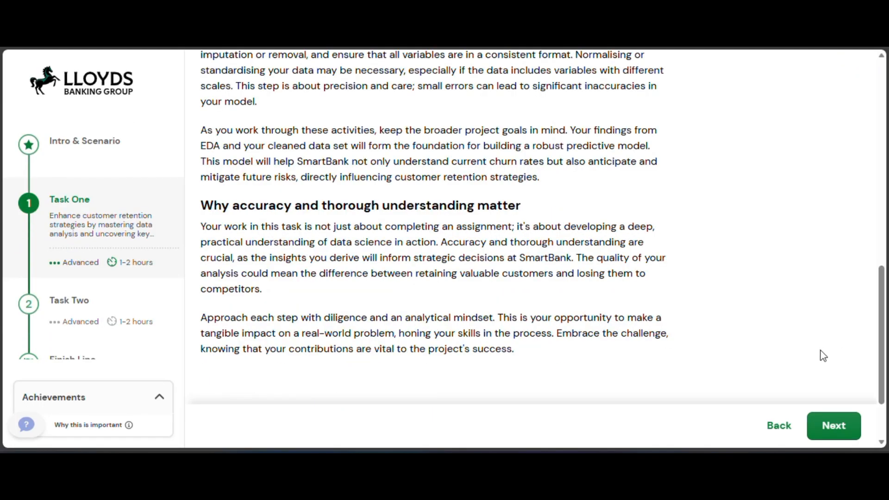
left_click(836, 425)
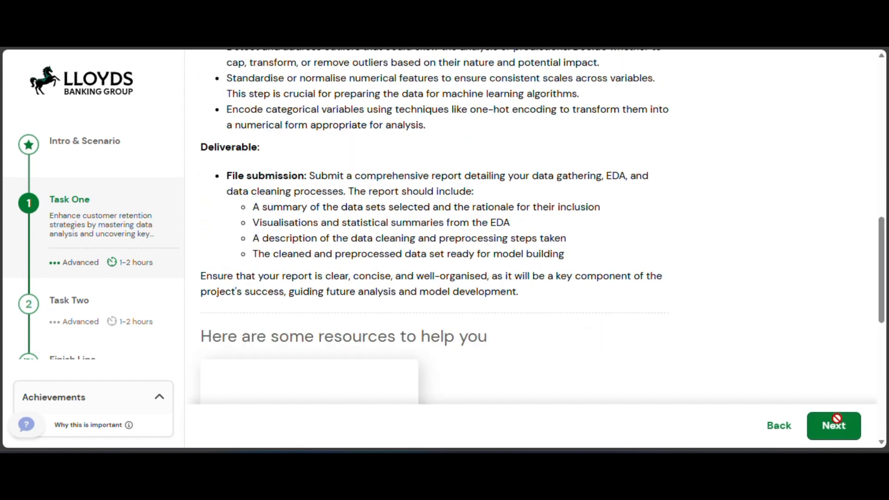
Skim the task instructions for their overall structure, from the introduction through the deliverable to the Customer Churn Data resource.
scroll(589, 276, "up", 10)
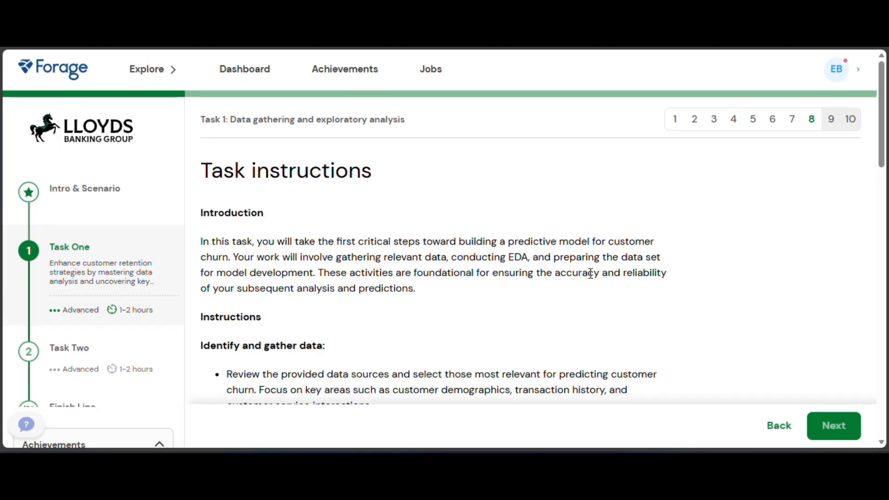
scroll(591, 276, "down", 1)
scroll(592, 278, "down", 1)
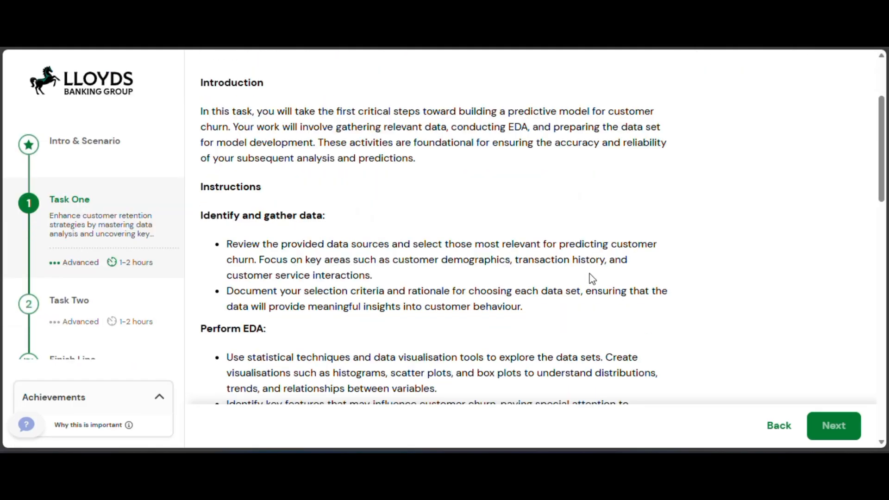
scroll(591, 277, "down", 6)
scroll(590, 273, "down", 2)
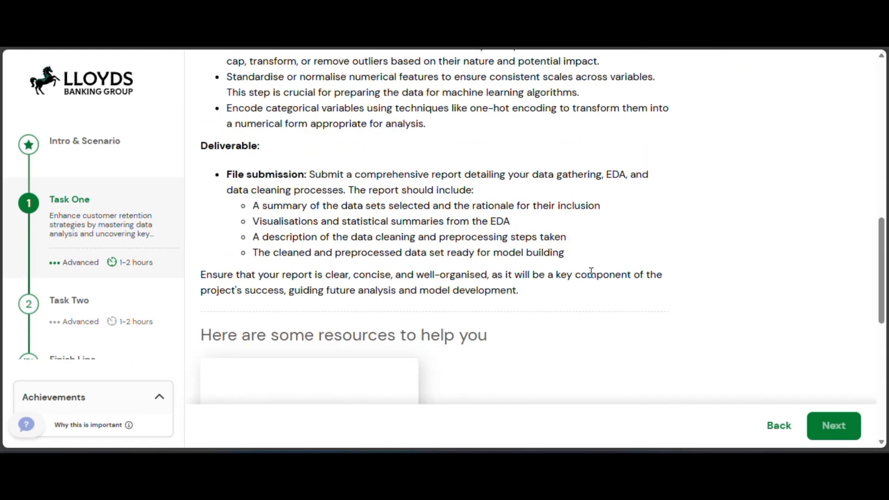
scroll(591, 272, "down", 3)
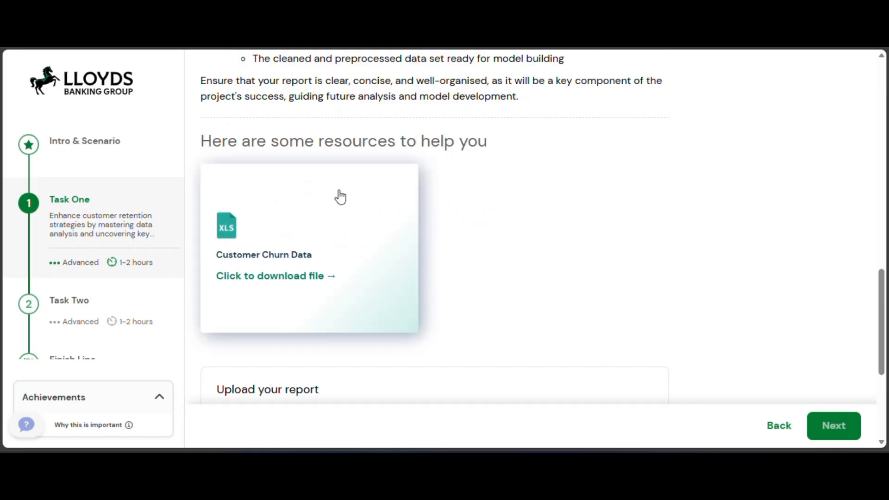
scroll(561, 306, "down", 2)
scroll(562, 306, "up", 8)
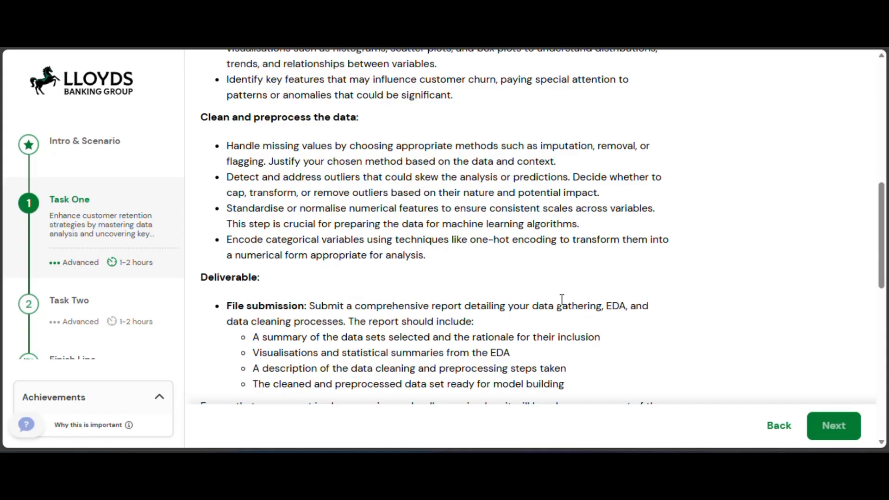
scroll(561, 304, "up", 6)
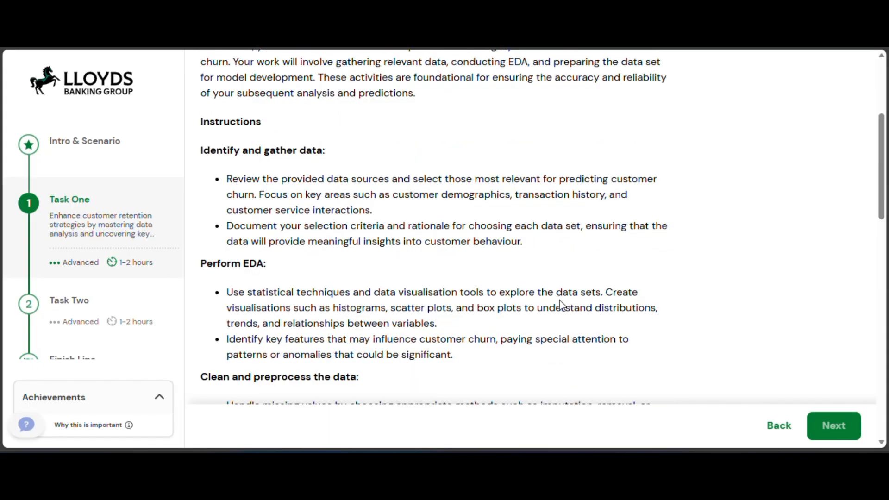
scroll(562, 303, "down", 2)
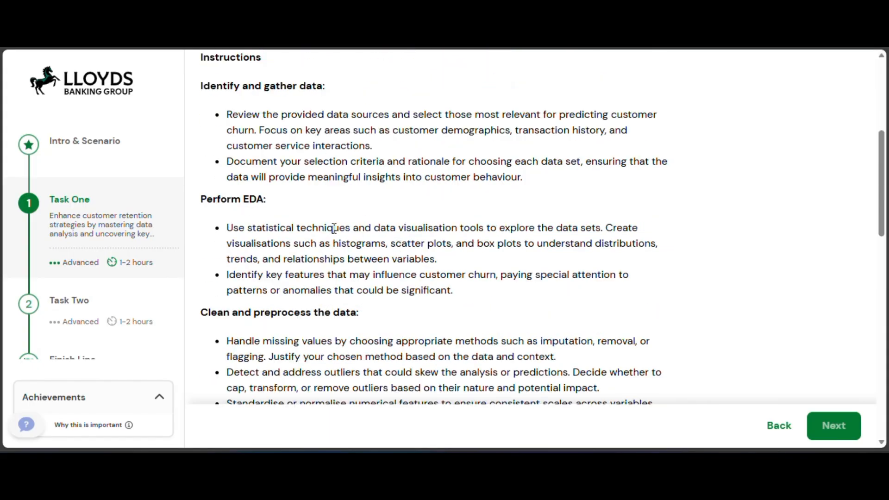
Read the task instructions in full, covering data gathering, EDA, data cleaning, the report deliverable and the provided resource.
scroll(334, 229, "up", 5)
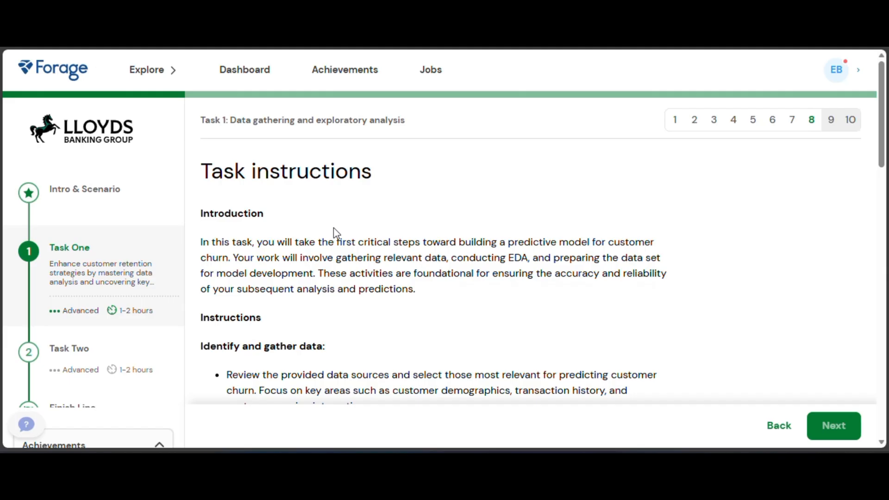
scroll(333, 227, "down", 3)
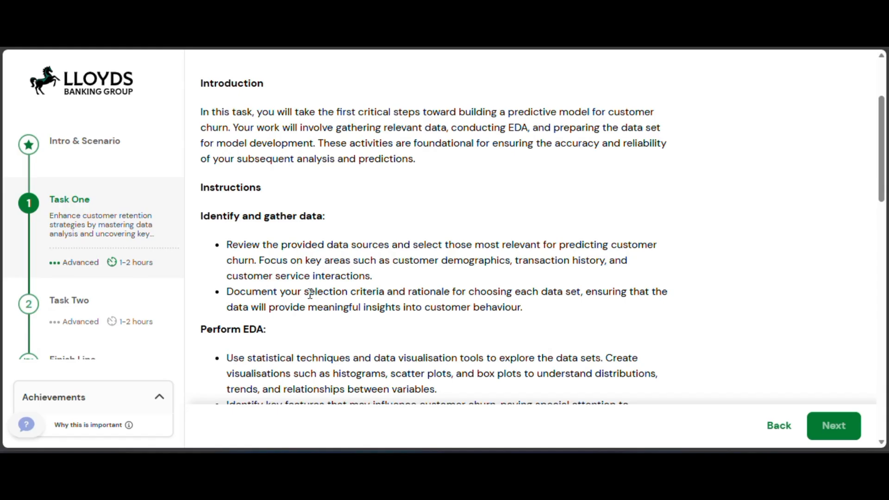
scroll(310, 295, "down", 3)
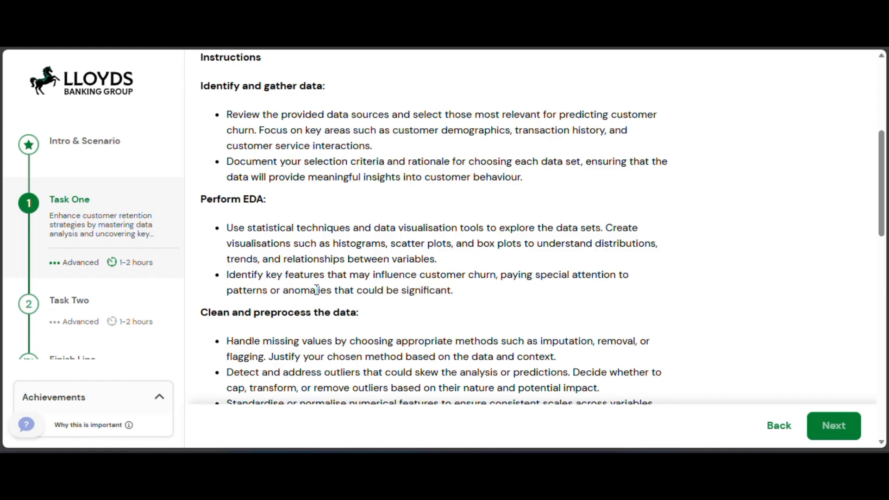
scroll(317, 290, "down", 3)
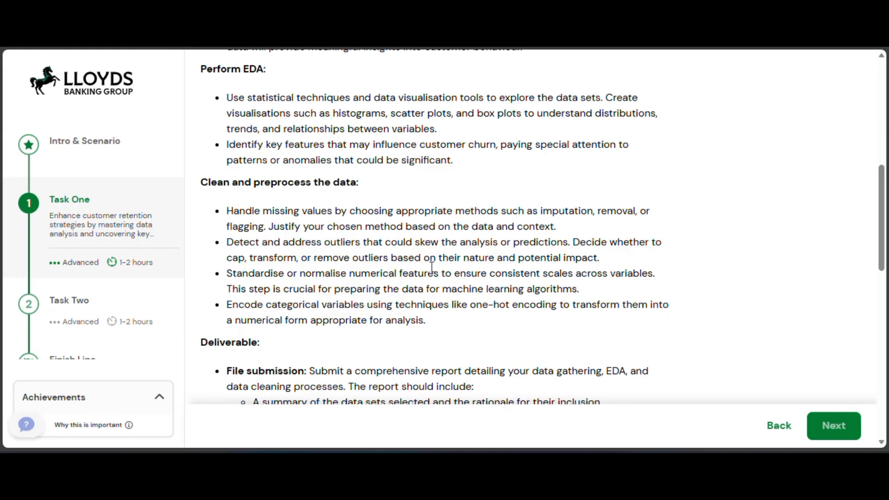
scroll(432, 268, "down", 2)
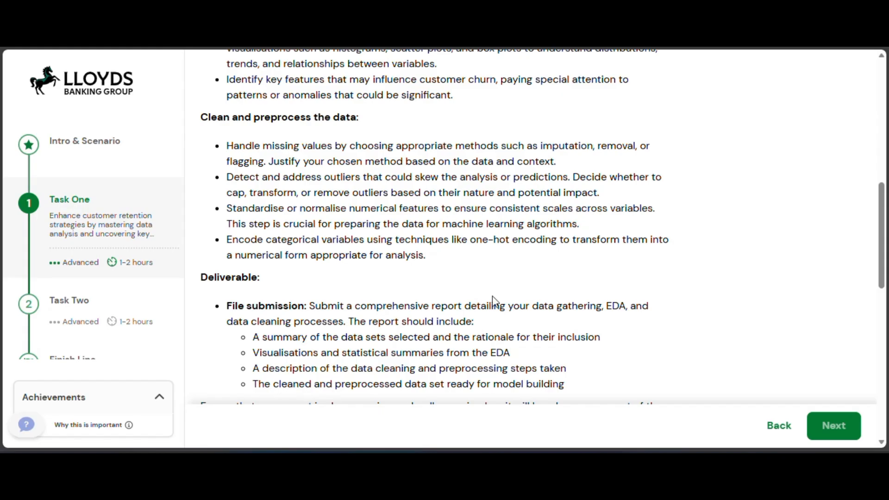
scroll(494, 300, "down", 2)
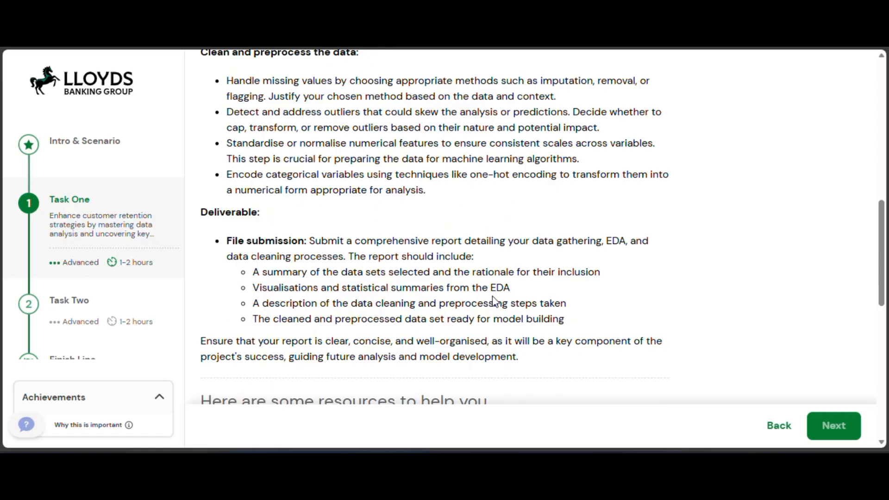
scroll(494, 300, "down", 4)
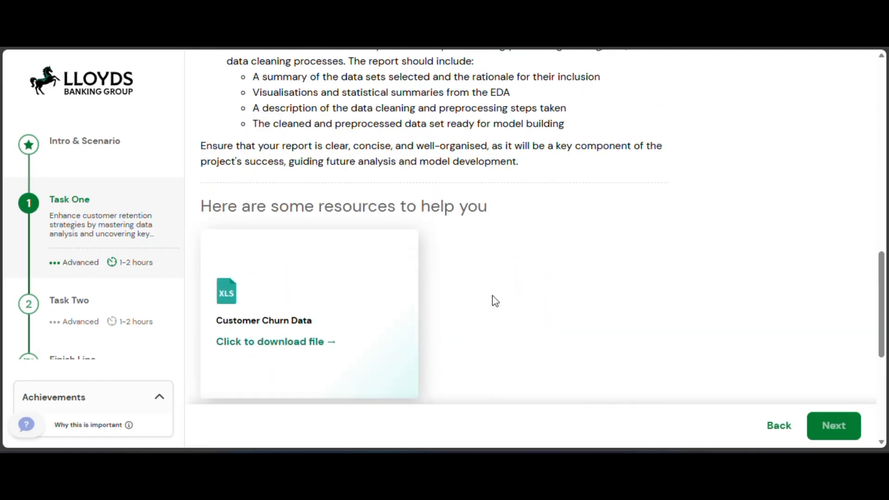
Recheck the deliverable and resources sections of the task instructions, and open the Customer Churn Data file in Excel.
scroll(492, 296, "down", 4)
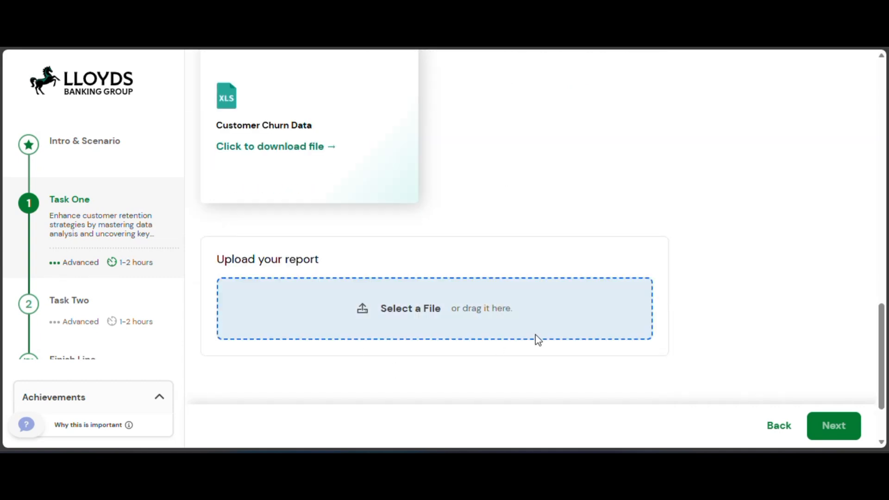
scroll(536, 336, "down", 2)
scroll(583, 320, "up", 15)
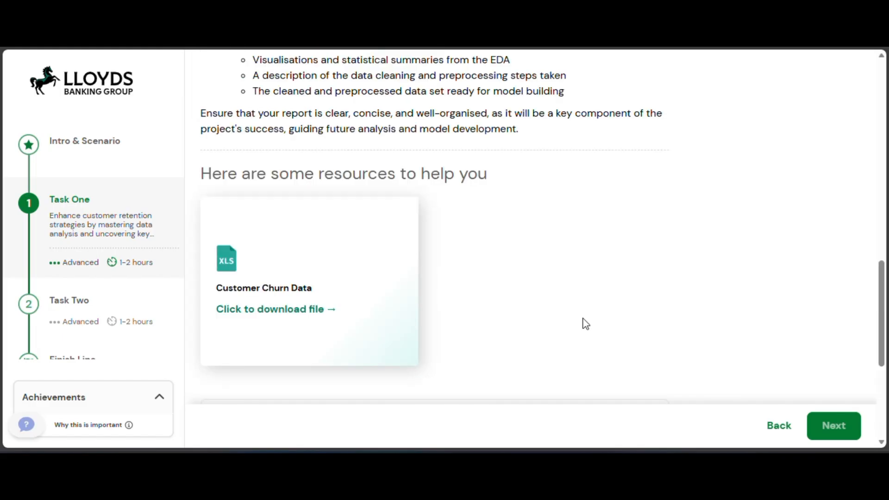
scroll(587, 310, "up", 2)
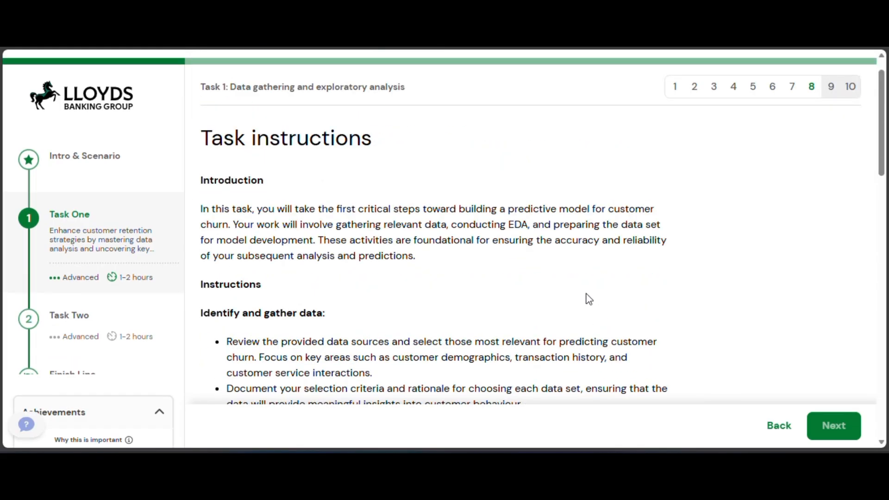
scroll(533, 232, "down", 10)
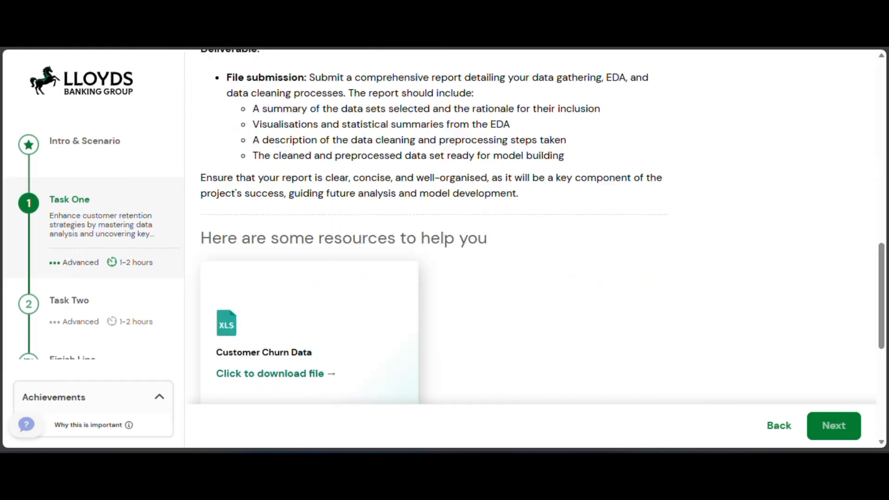
scroll(349, 282, "down", 4)
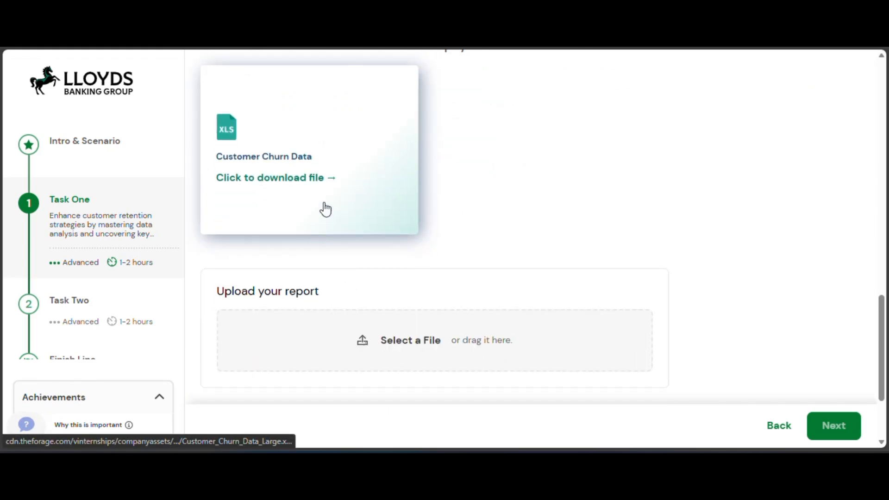
left_click(314, 185)
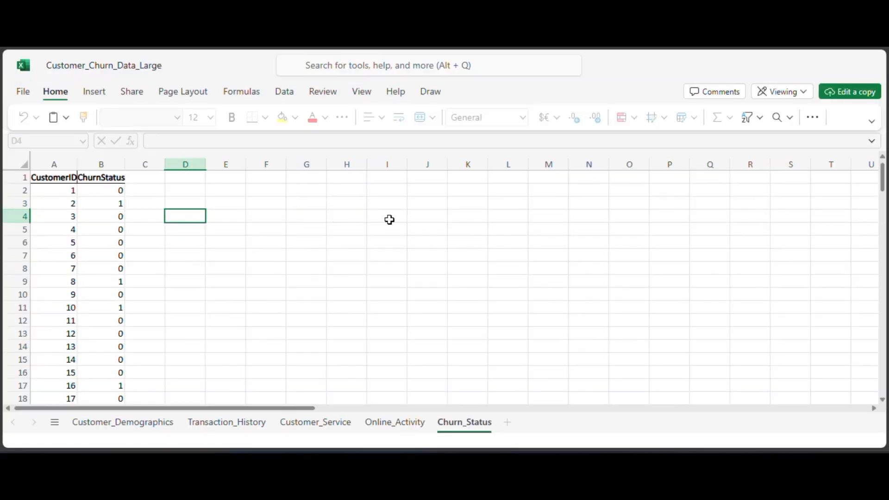
Look over the Churn_Status, Online_Activity and Customer_Service sheets and return to Churn_Status.
scroll(391, 219, "down", 3)
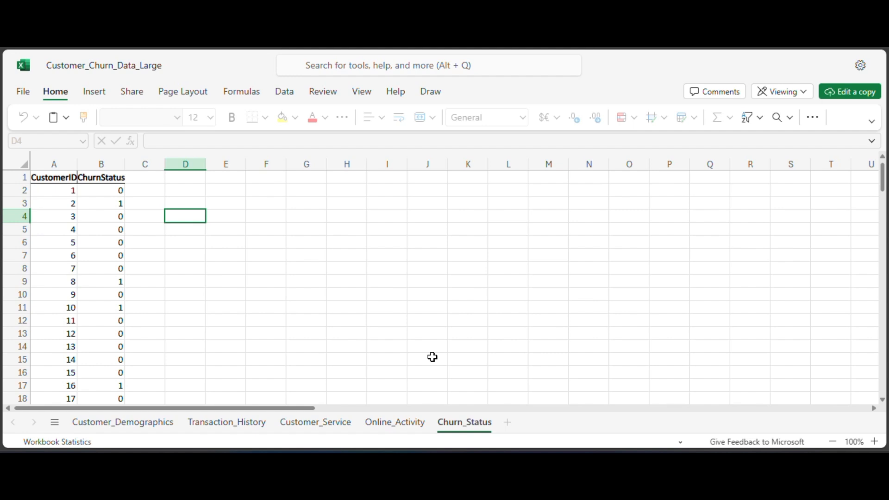
left_click(395, 423)
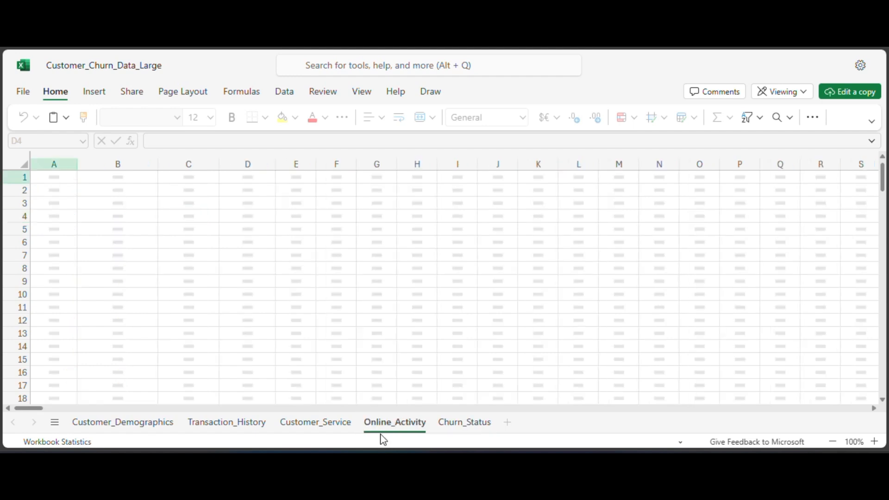
left_click(323, 423)
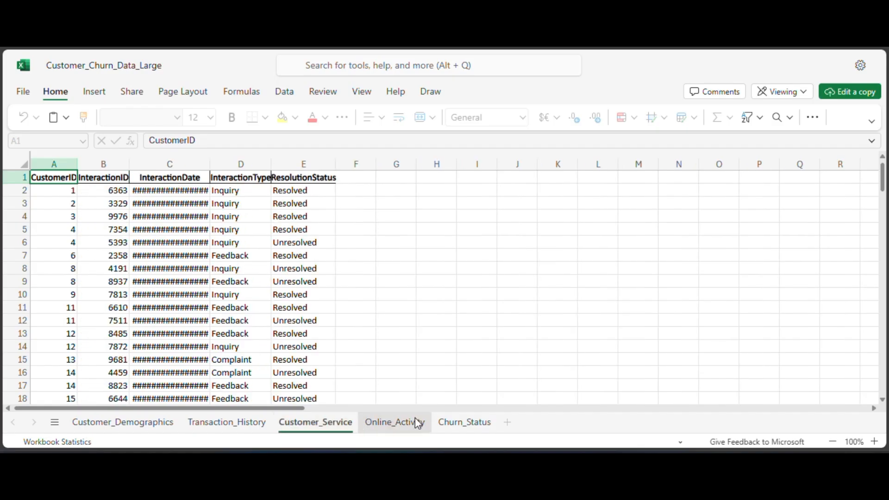
left_click(460, 423)
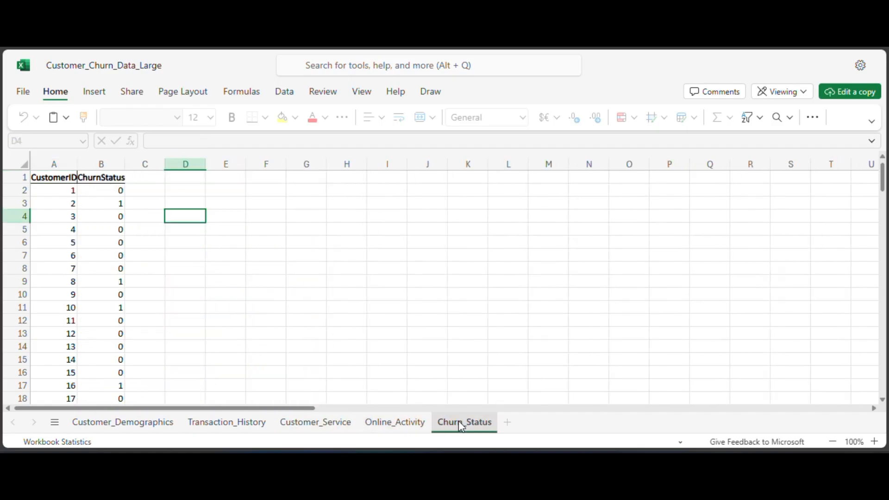
Examine the columns of the Online_Activity, Customer_Service, Transaction_History and Customer_Demographics sheets in turn.
left_click(400, 426)
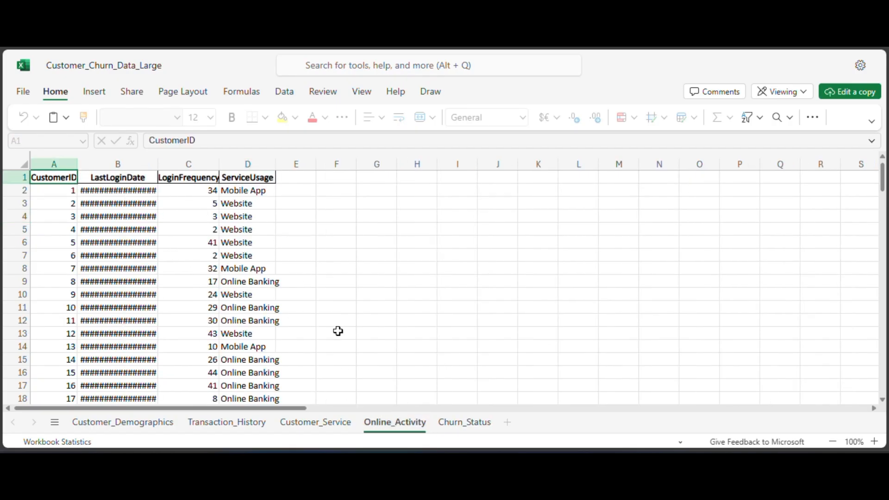
left_click(321, 417)
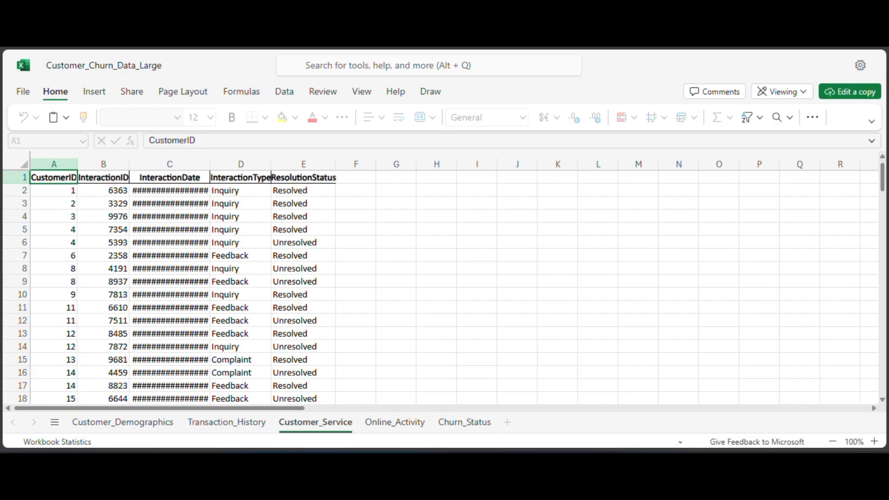
left_click(246, 428)
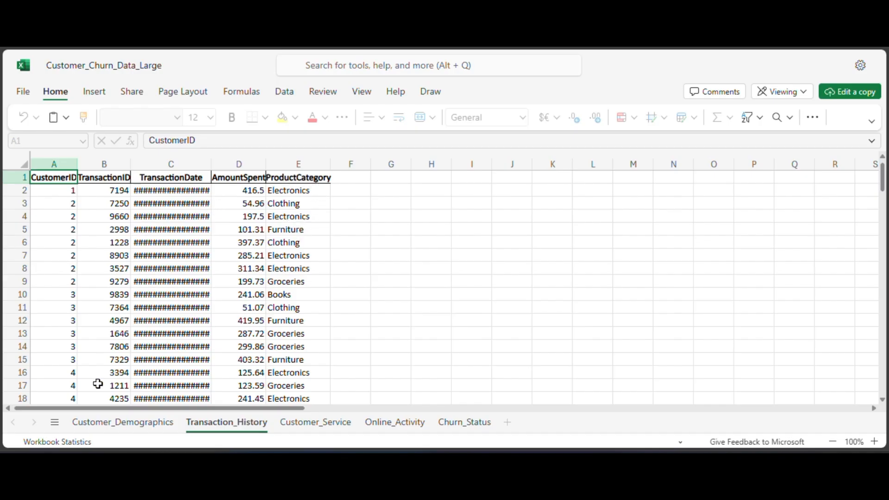
left_click(135, 420)
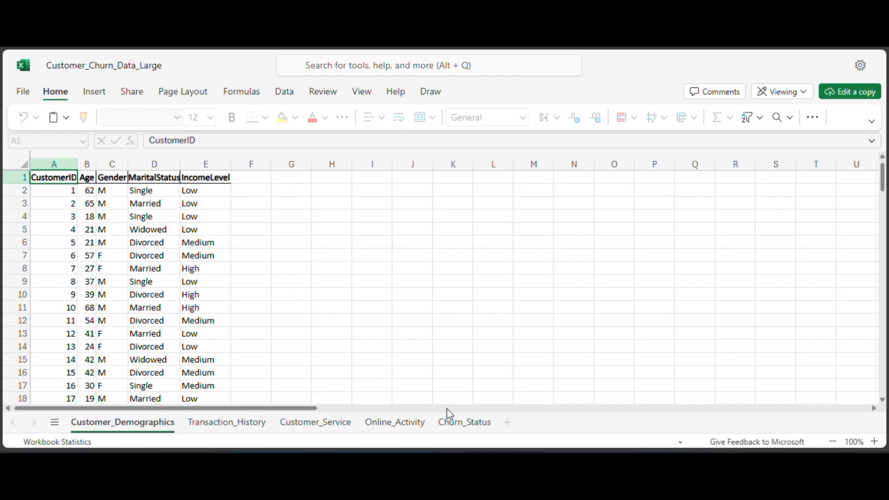
Compare the CustomerID column across the Churn_Status, Online_Activity, Customer_Service and Transaction_History sheets, ending on Churn_Status.
left_click(451, 427)
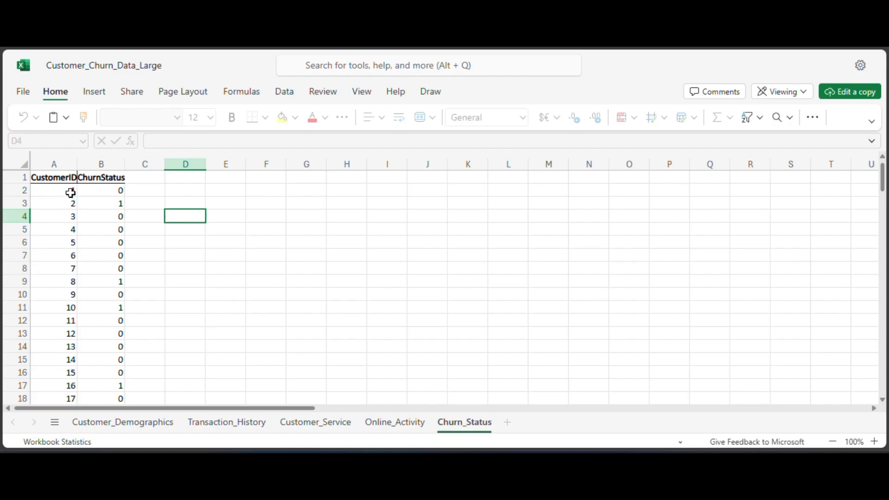
left_click(393, 422)
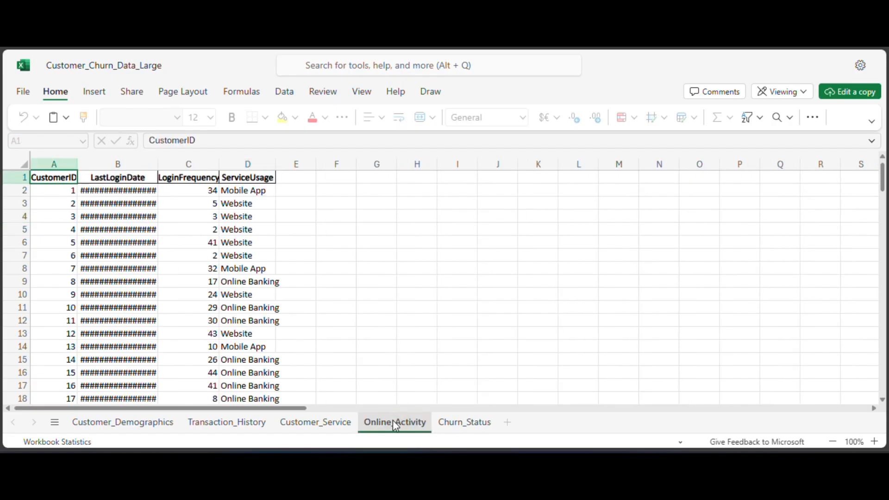
left_click(320, 432)
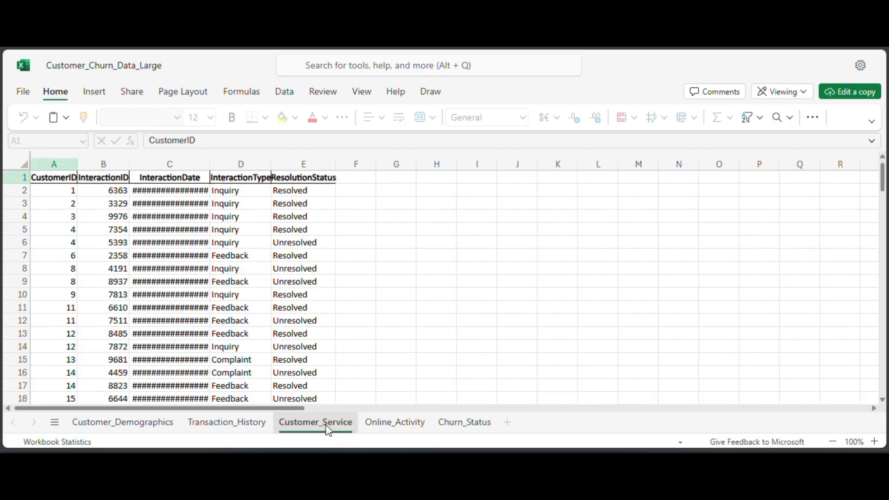
left_click(246, 431)
left_click(446, 428)
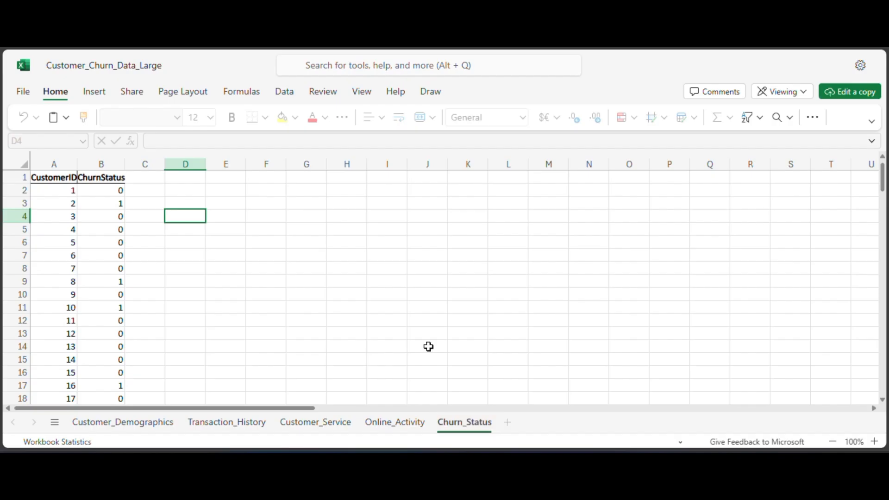
Add a new sheet after Churn_Status in the editable workbook copy and name it Master_Sheet.
left_click(374, 292)
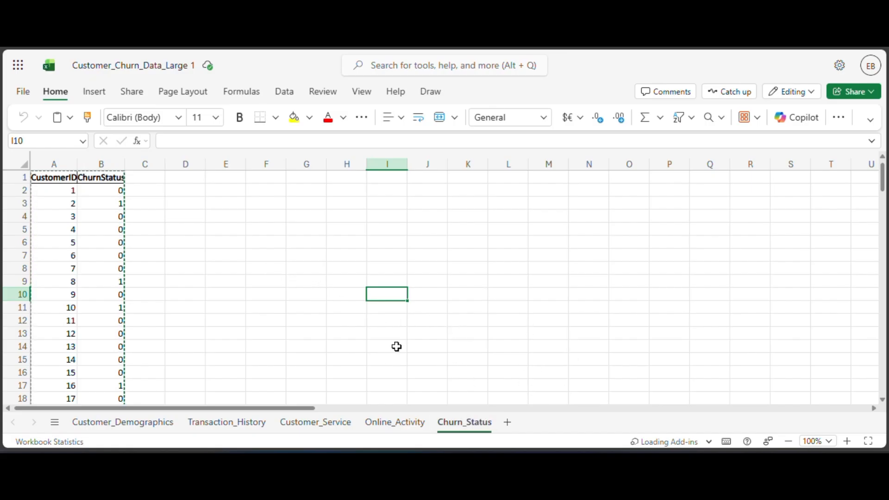
left_click(508, 423)
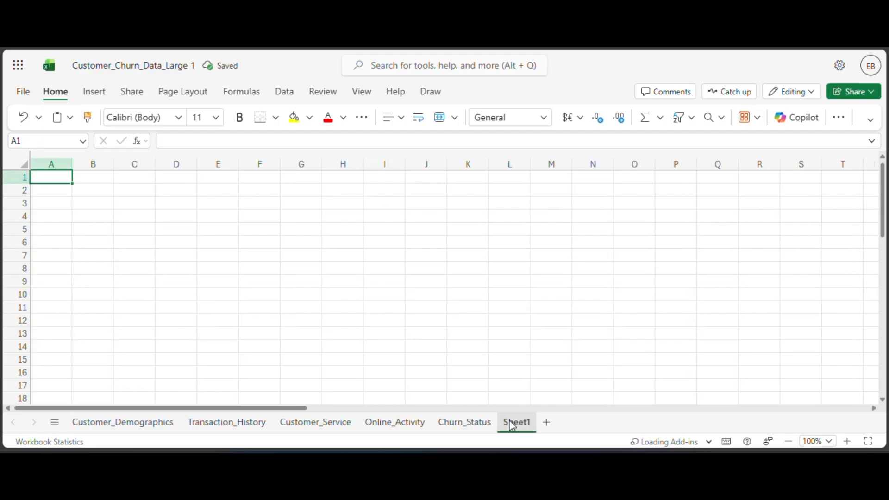
double_click(512, 423)
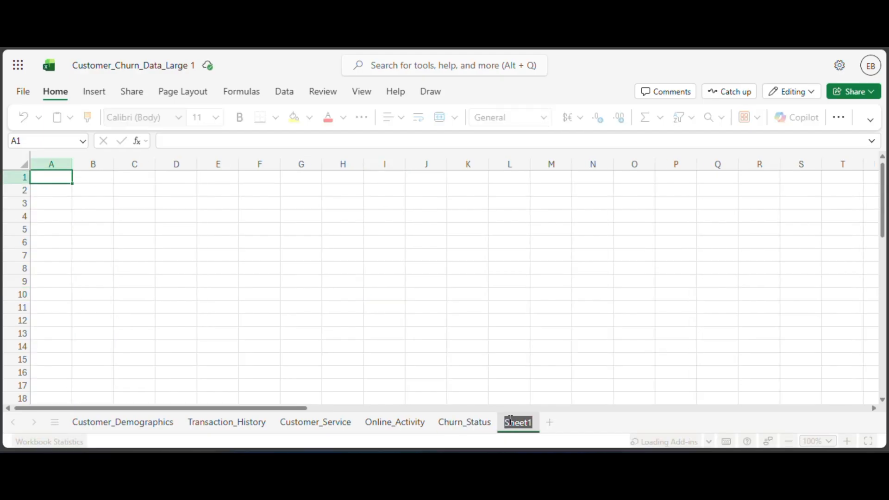
type("Master")
type("Sh")
key("BackSpace")
key("BackSpace")
type("_Sheet")
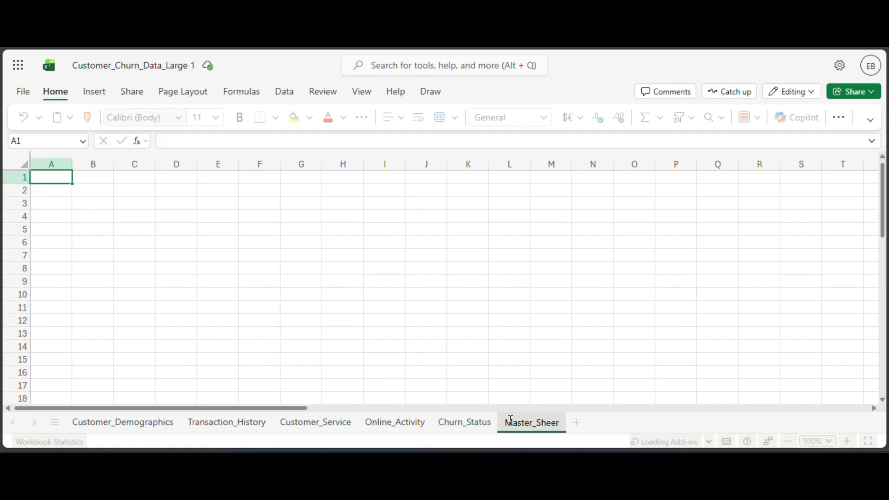
key("Return")
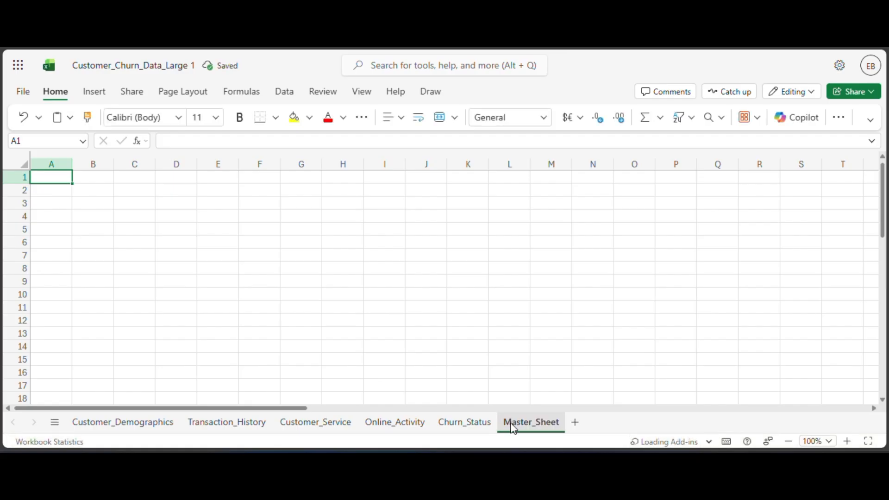
Copy the entire Churn_Status table into Master_Sheet starting at A1 and fit the ChurnStatus column width to its contents.
left_click(465, 423)
left_click(111, 242)
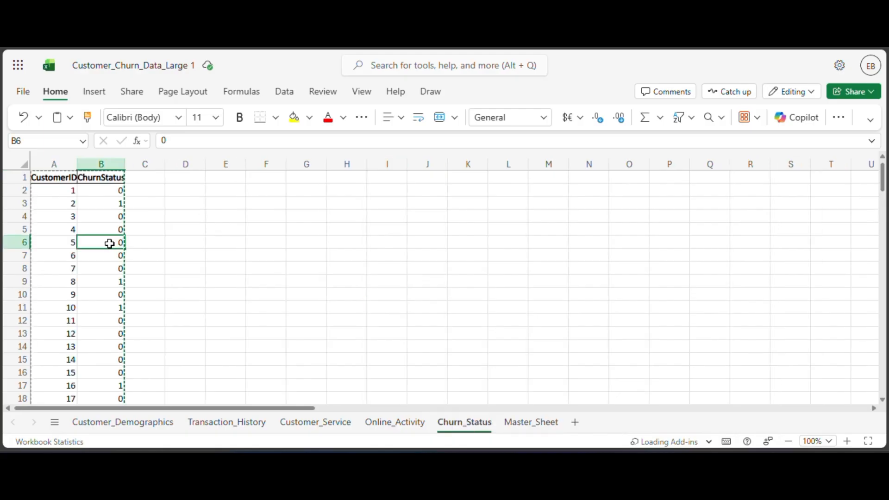
key("ctrl+a")
key("ctrl+c")
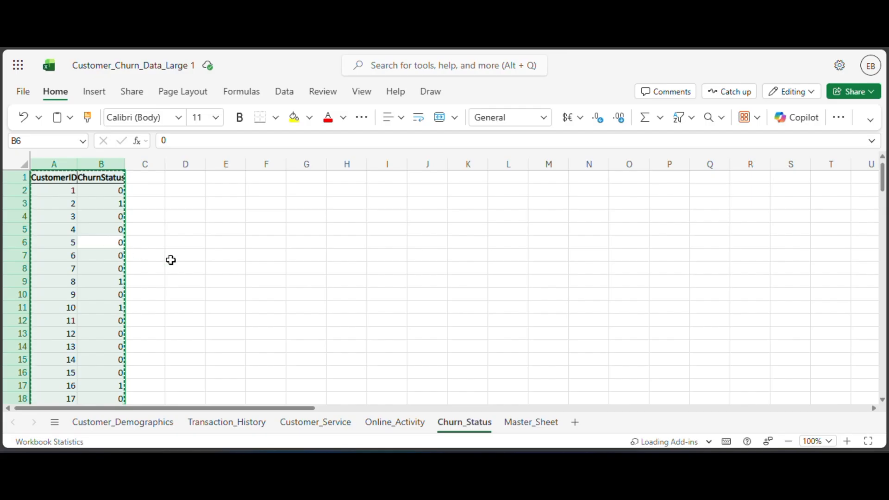
left_click(531, 422)
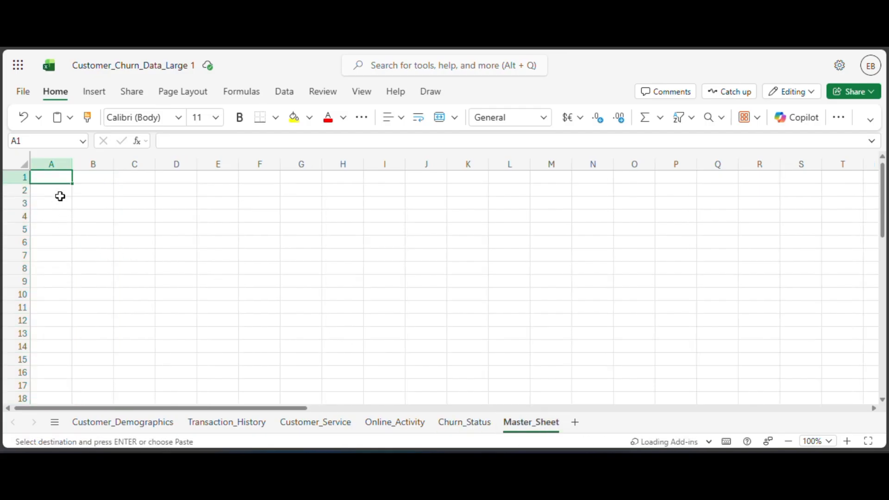
key("ctrl+v")
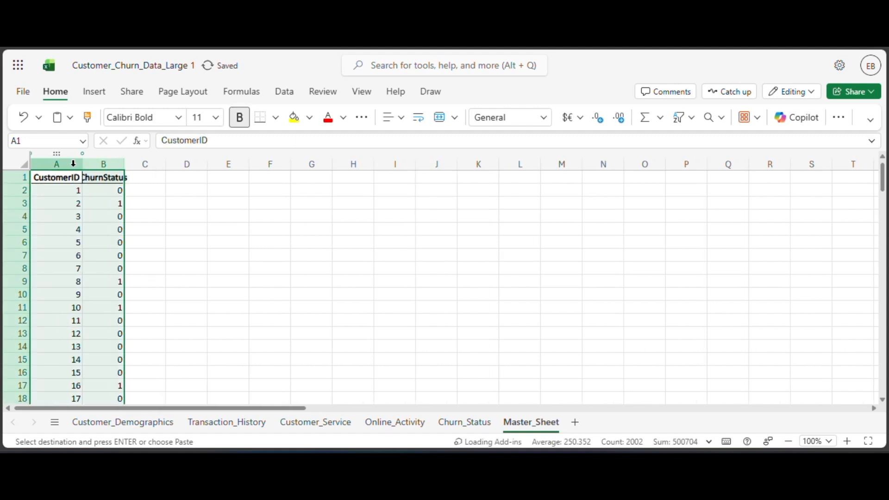
double_click(124, 164)
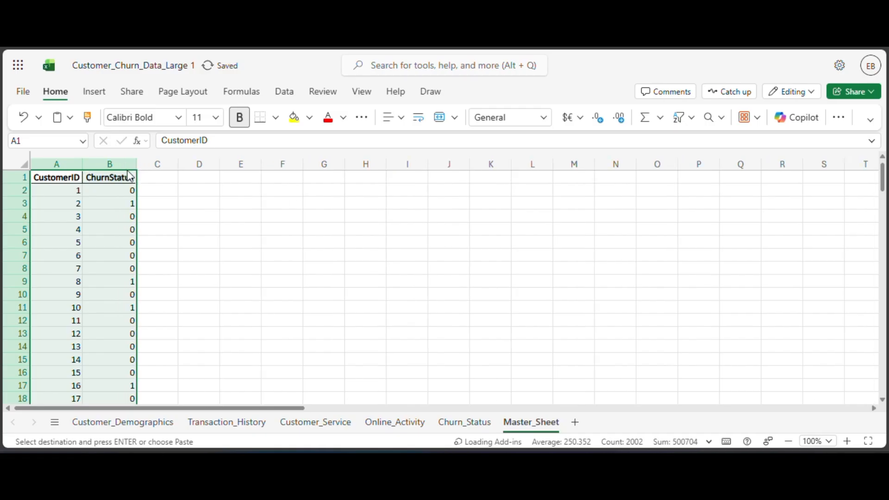
Check the column names in Customer_Demographics and enter the header Age in cell C1 of Master_Sheet.
left_click(147, 185)
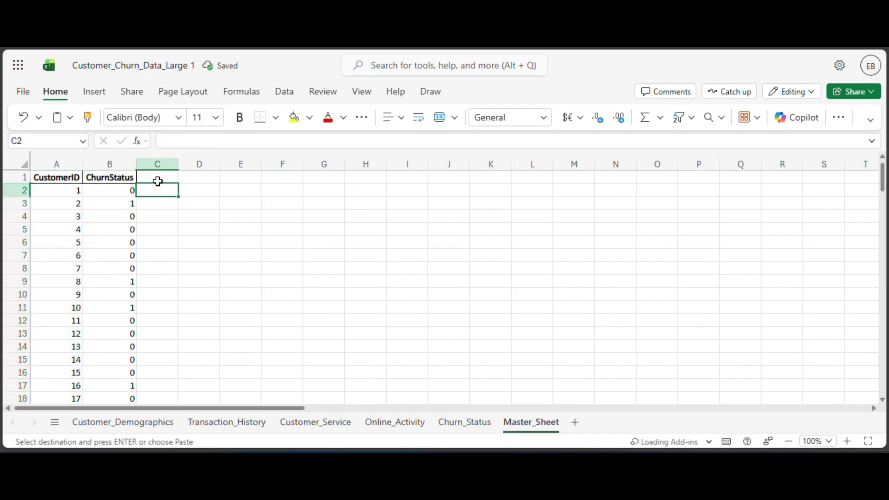
left_click(158, 181)
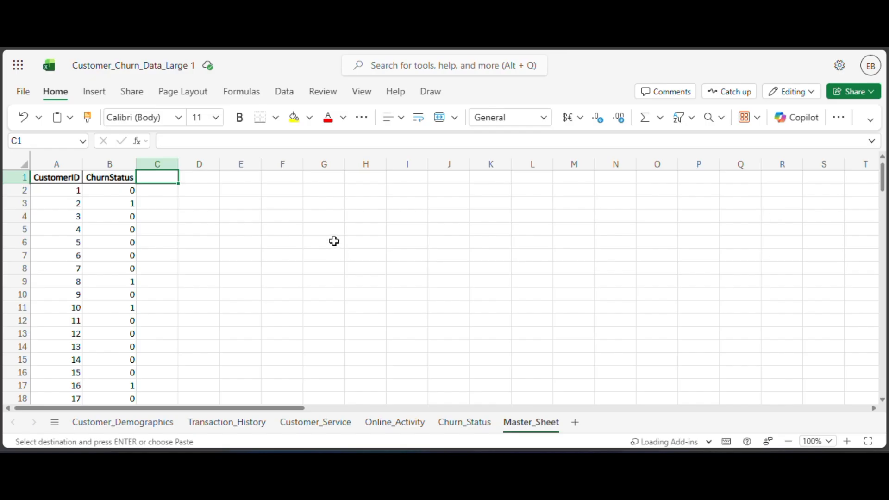
left_click(153, 421)
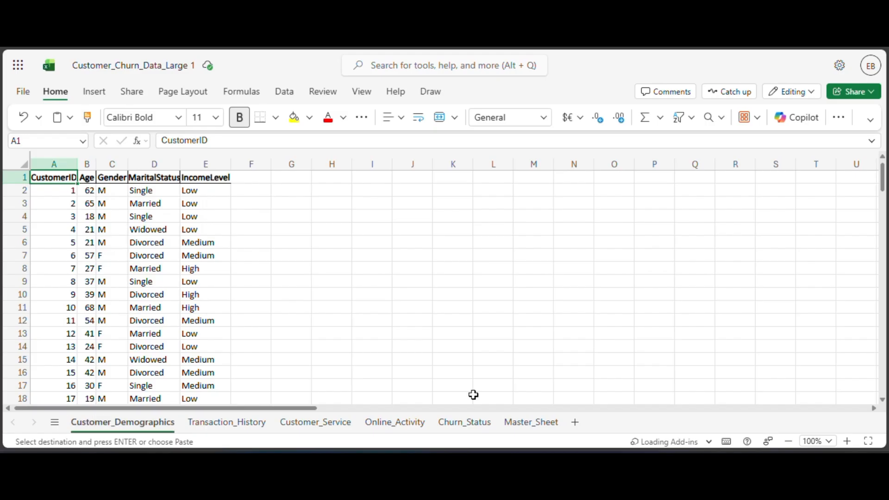
left_click(520, 427)
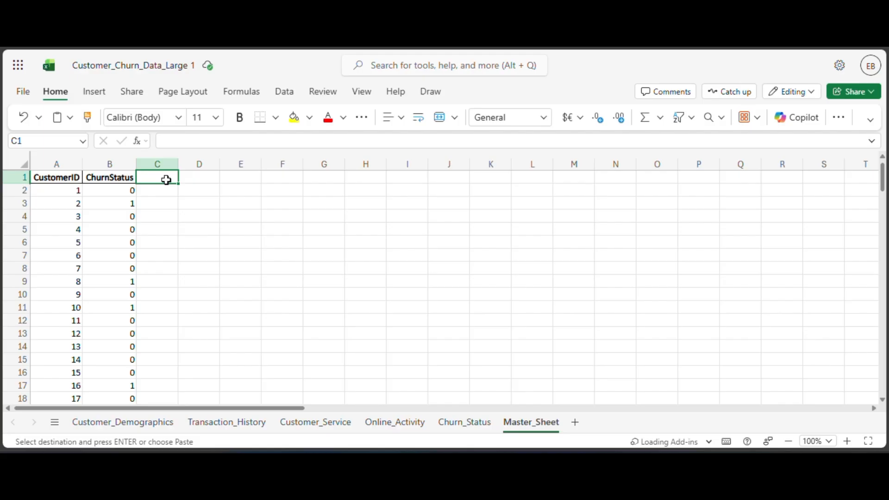
type("Ag")
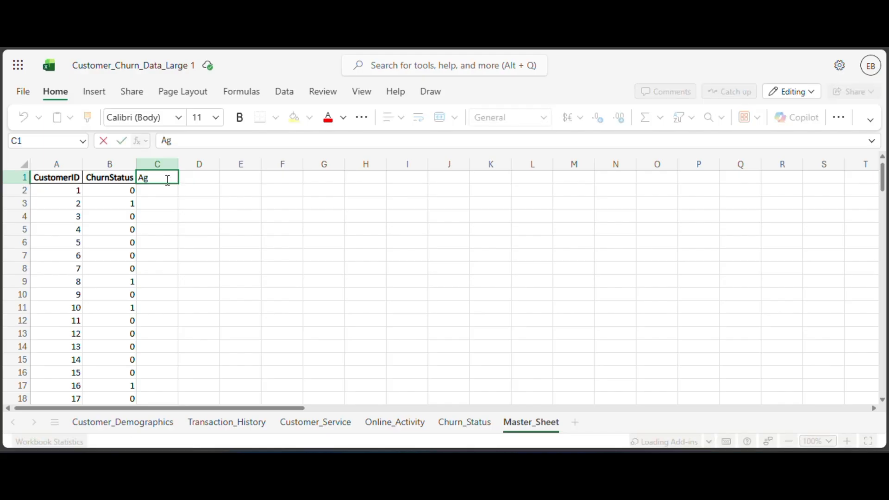
type("e")
key("Return")
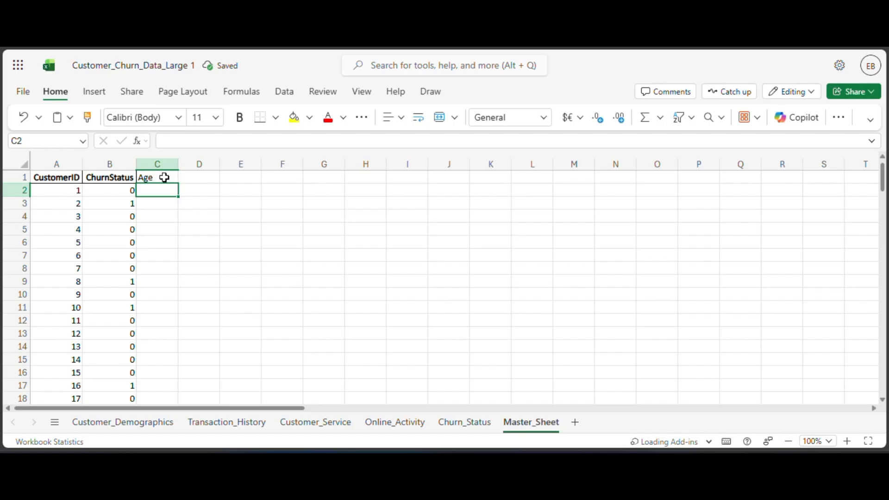
left_click(160, 176)
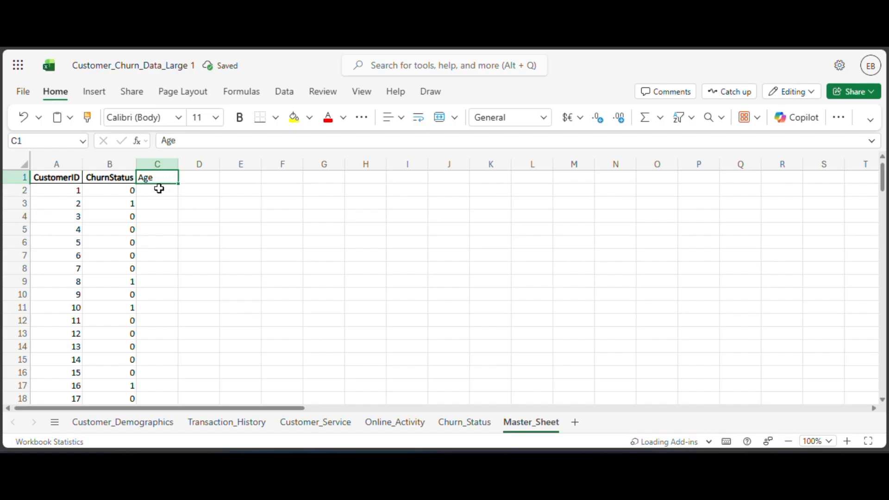
Enter the formula =XLOOKUP(A2,Customer_Demographics!A2,Customer_Demographics!B2,"") in cell C2 of Master_Sheet to bring in the customer's age.
left_click(159, 190)
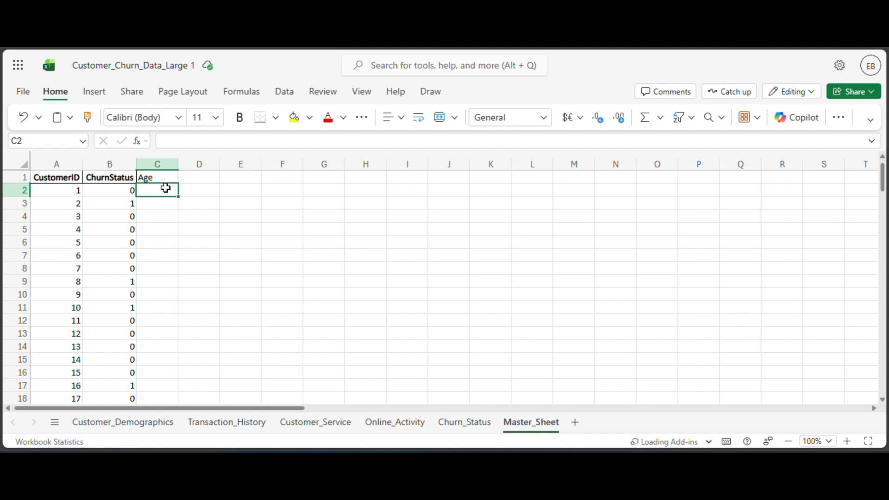
type("=")
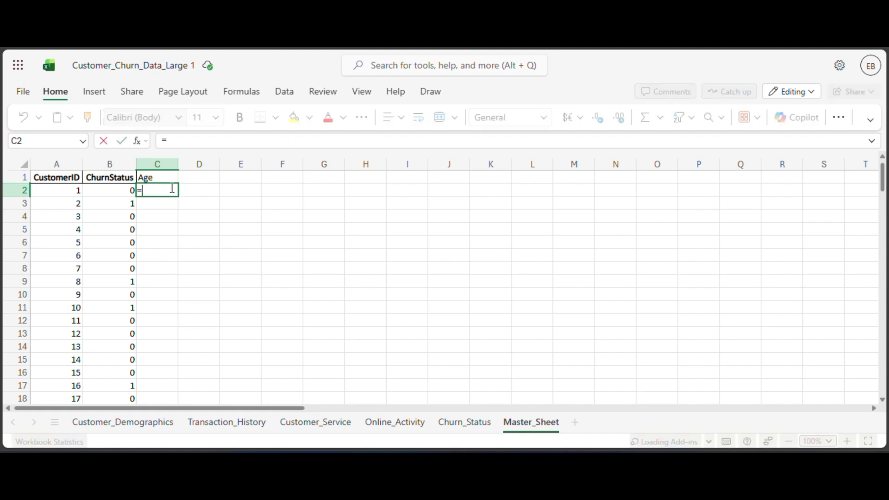
type("x1")
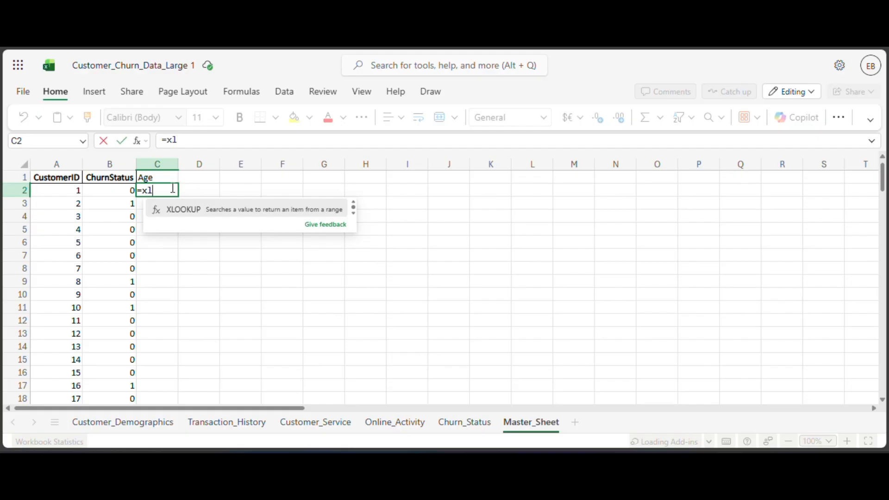
key("Tab")
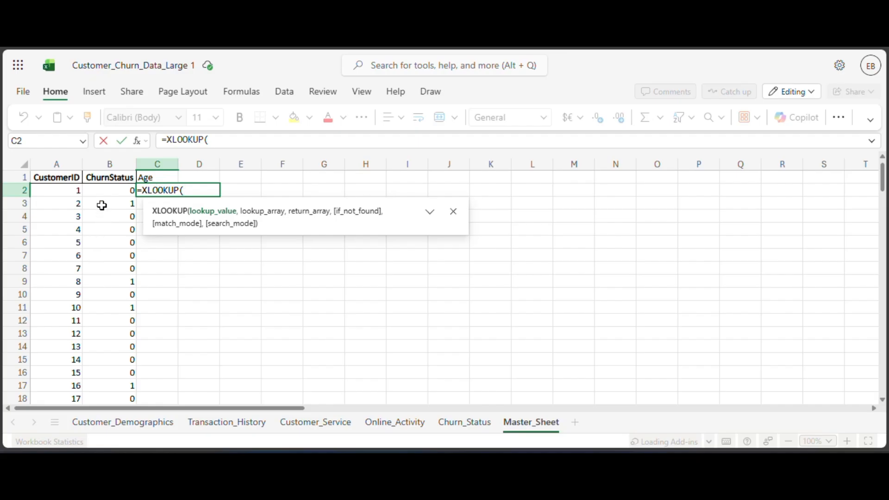
left_click(67, 191)
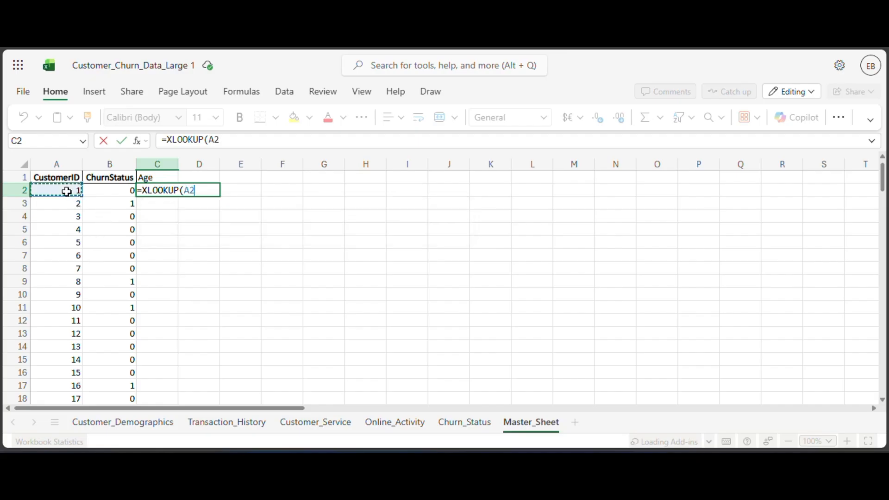
type(",")
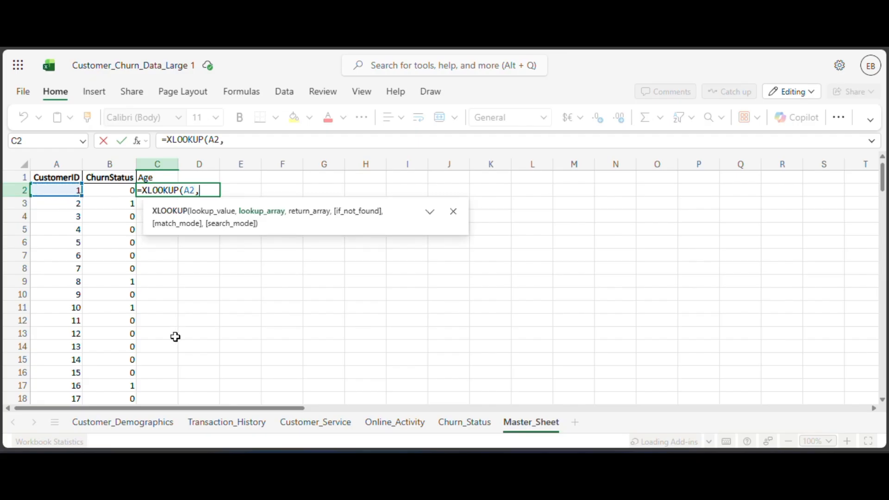
left_click(143, 424)
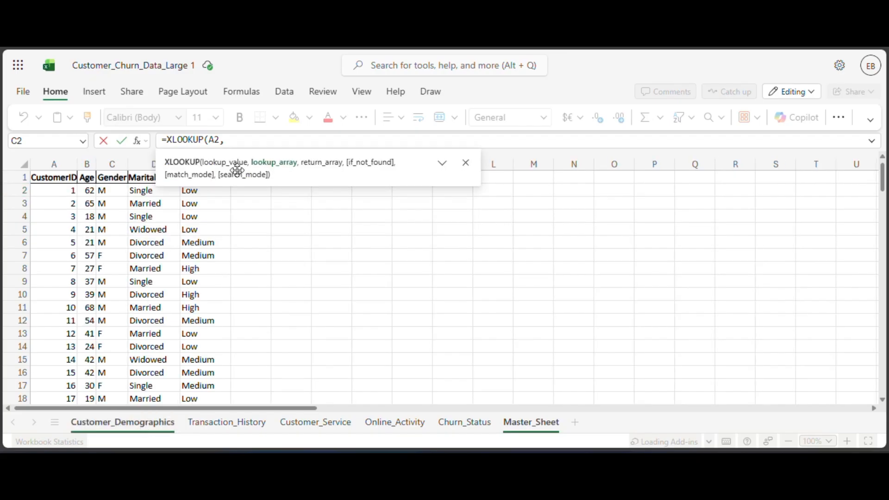
left_click(70, 191)
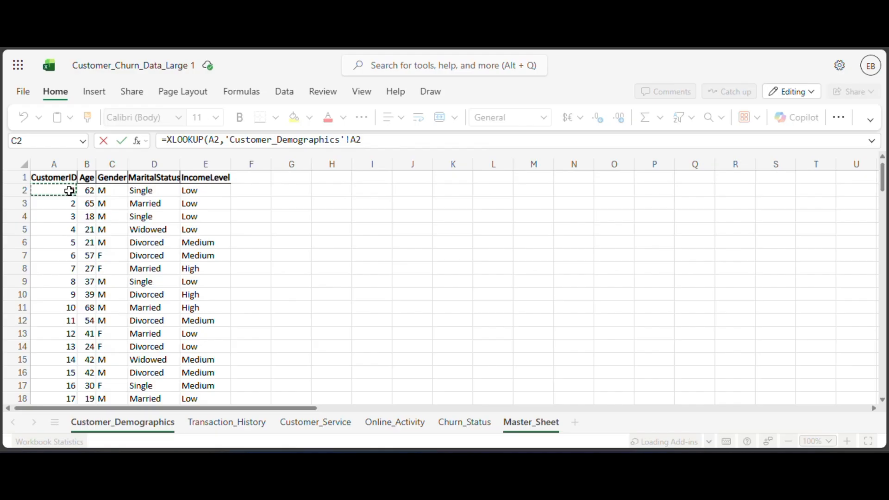
type(",")
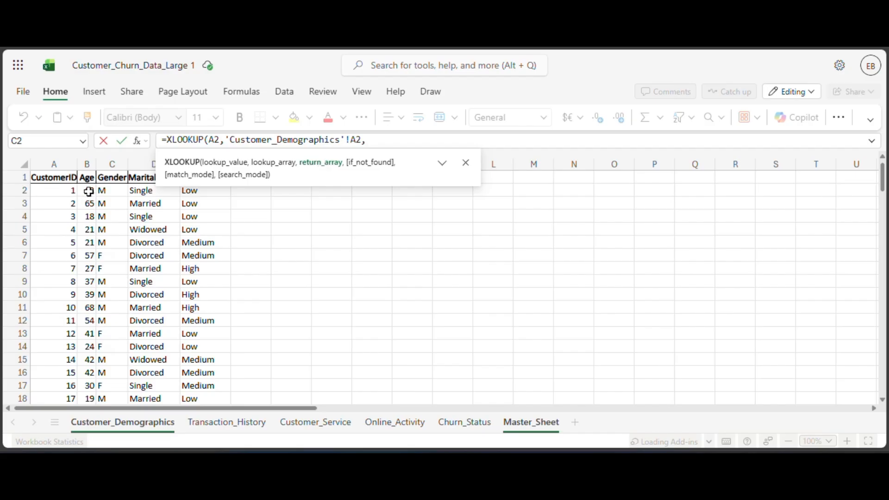
left_click(89, 192)
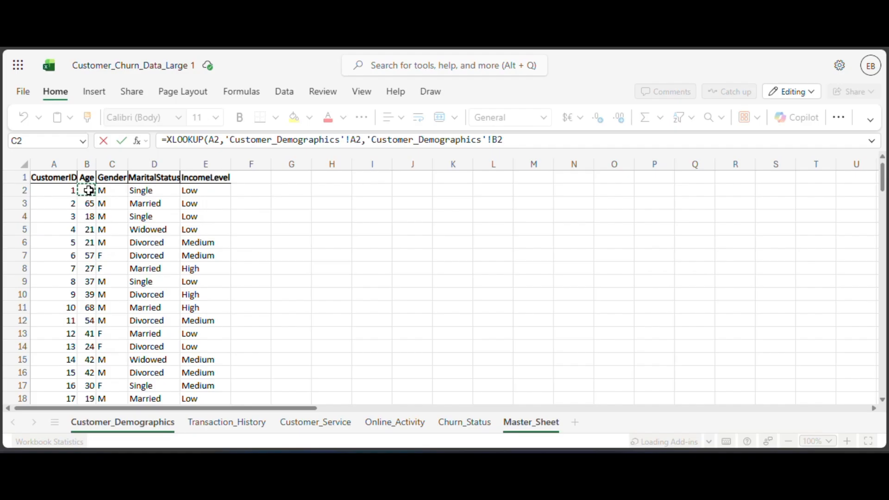
type(",")
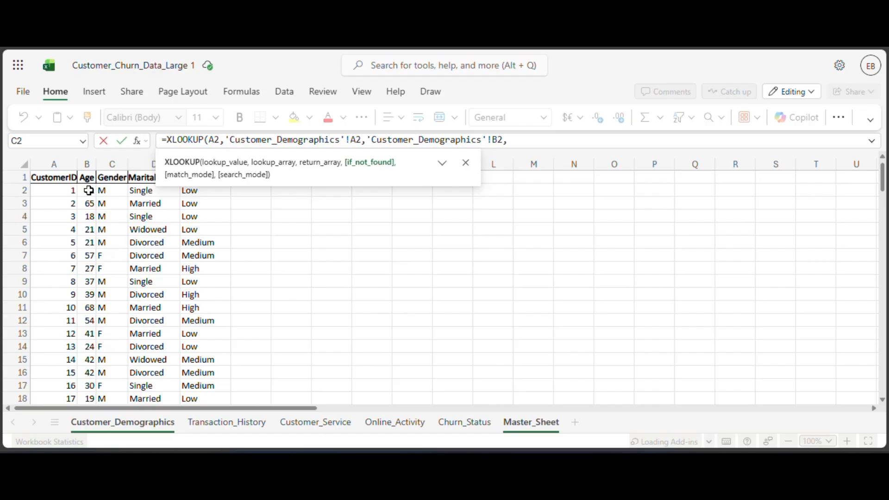
type("\"\")")
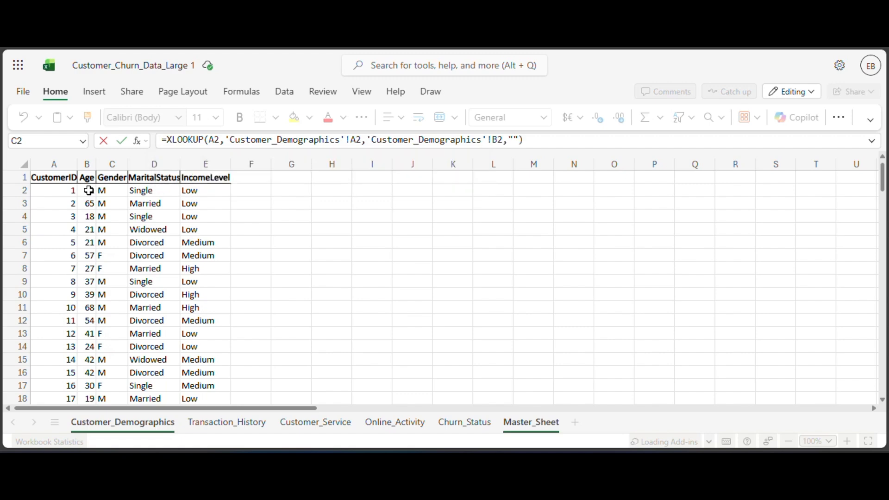
key("Return")
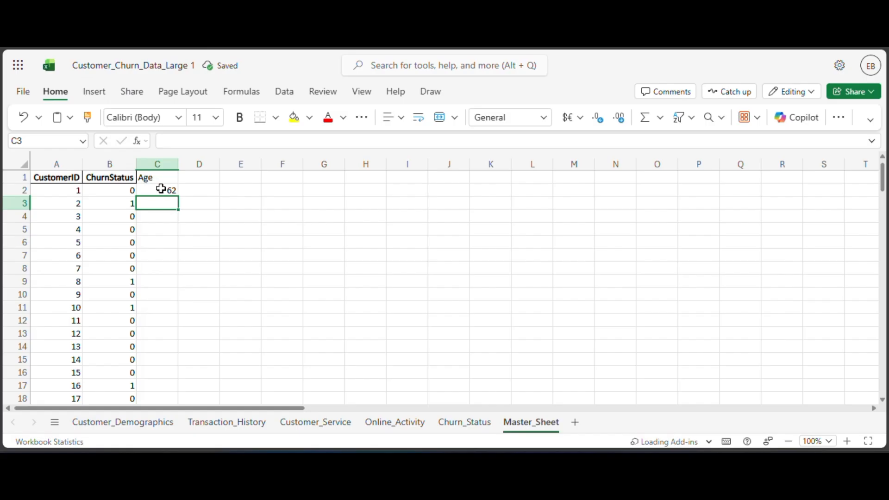
Fill the Age lookup formula from C2 down the column for all customers in Master_Sheet.
left_click(164, 189)
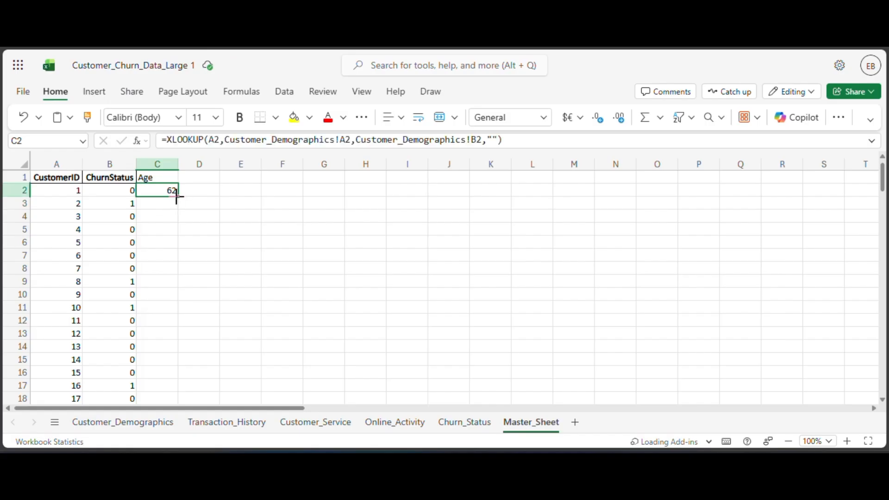
double_click(177, 197)
left_click(202, 232)
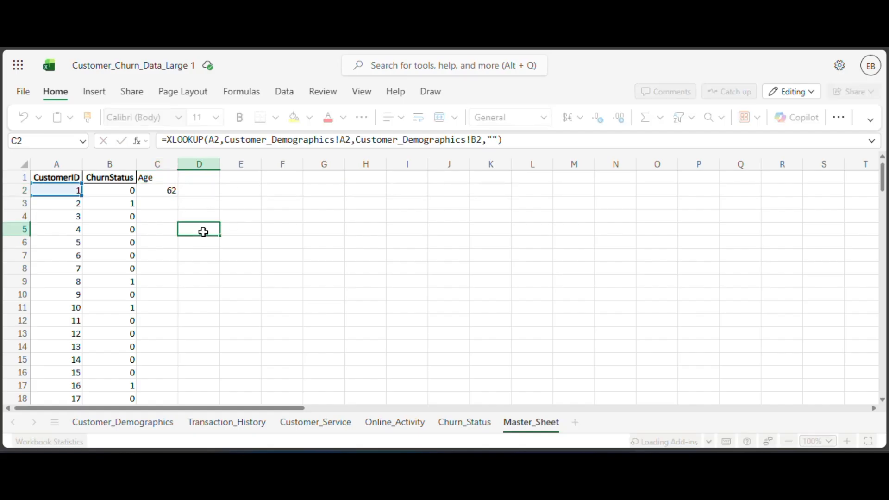
left_click(174, 193)
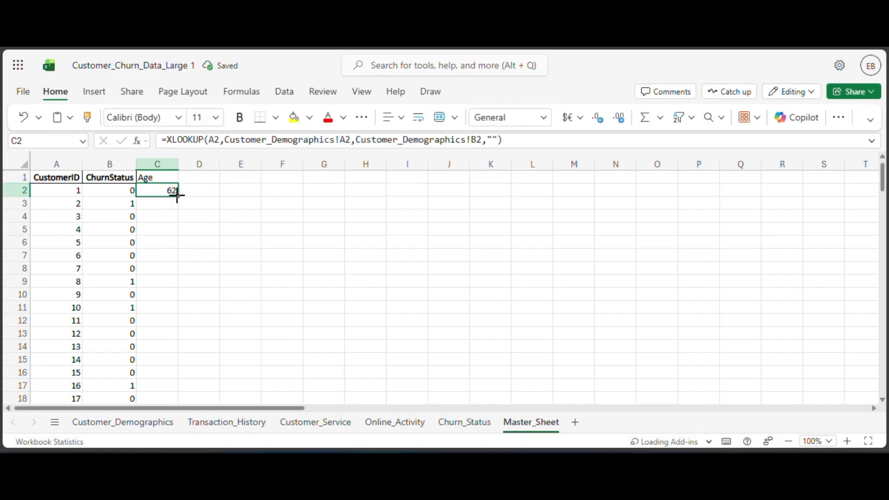
double_click(177, 196)
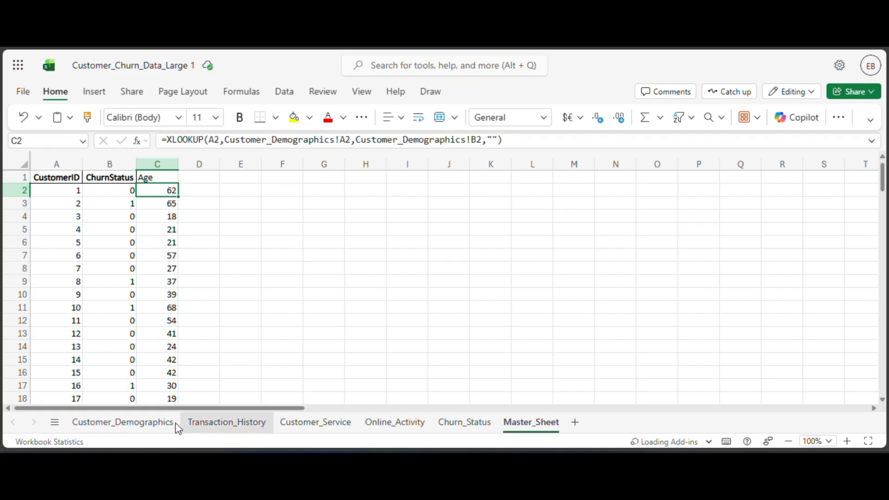
Compare the Age values in Customer_Demographics with those in Master_Sheet and check which column follows Age, ending on Master_Sheet.
left_click(137, 430)
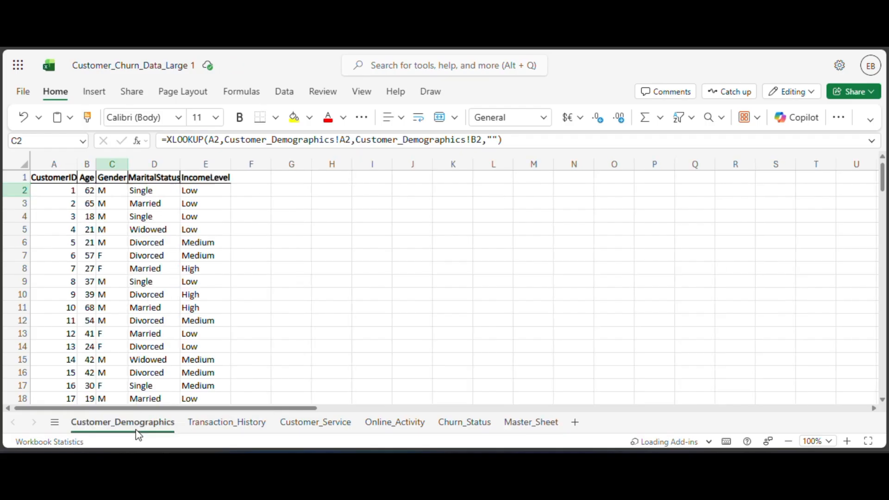
left_click_drag(90, 307, 89, 347)
left_click(88, 229)
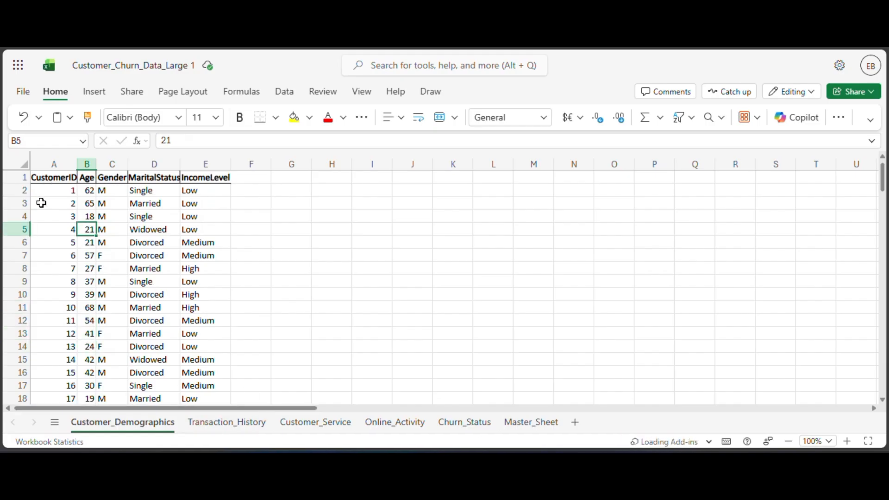
left_click(531, 423)
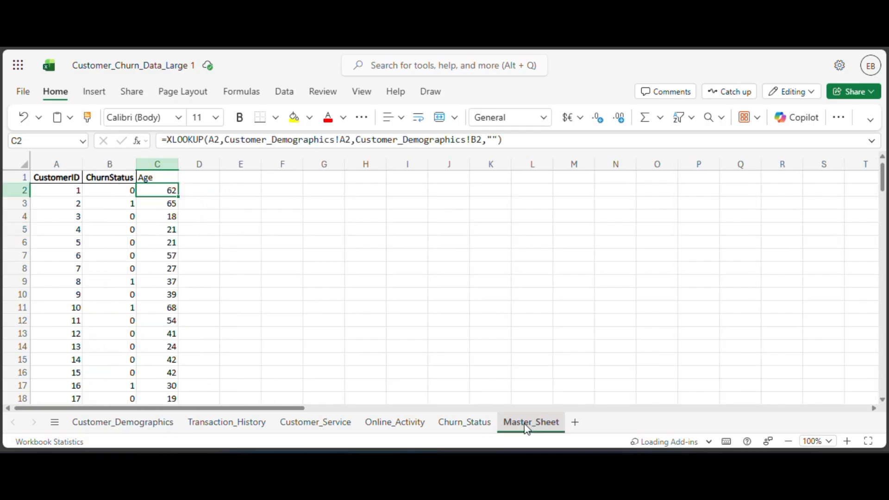
left_click(135, 429)
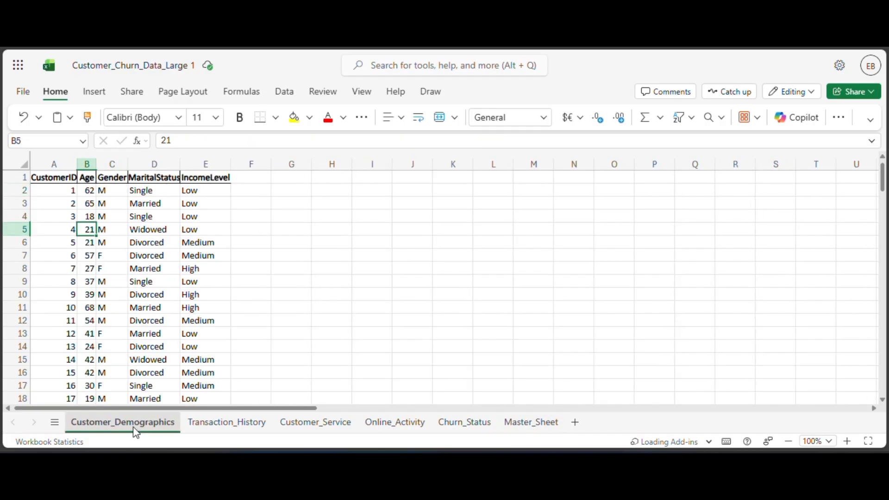
left_click(531, 423)
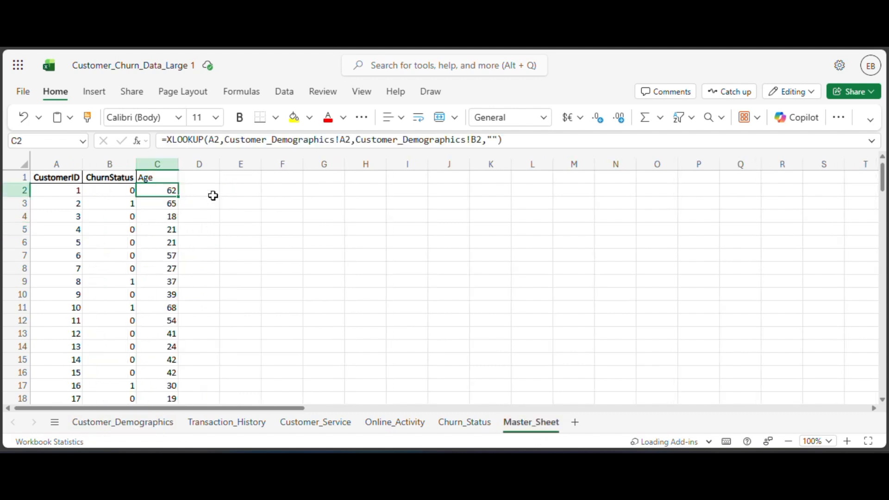
left_click(158, 428)
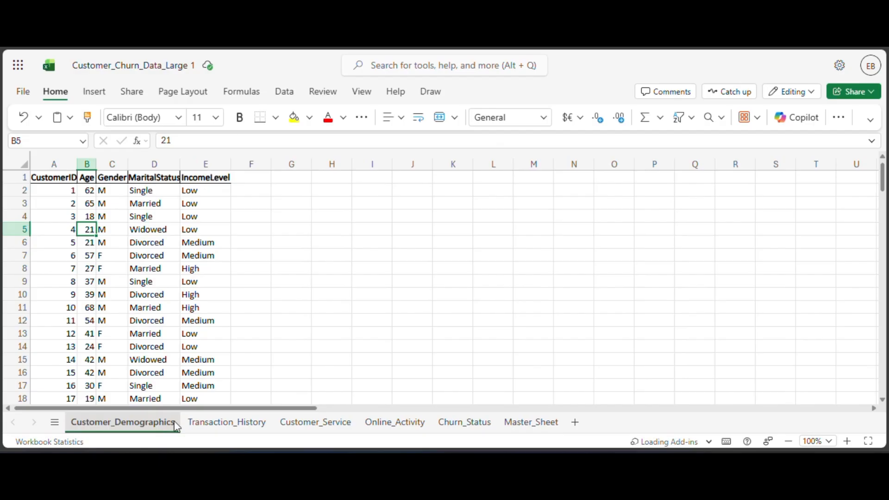
left_click(551, 426)
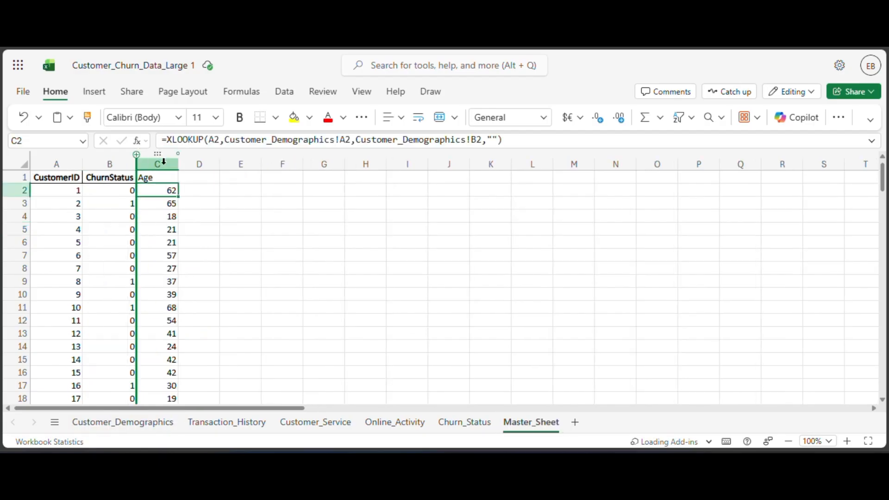
Enter the header Gender in cell D1 of Master_Sheet.
left_click(193, 181)
type("Gender")
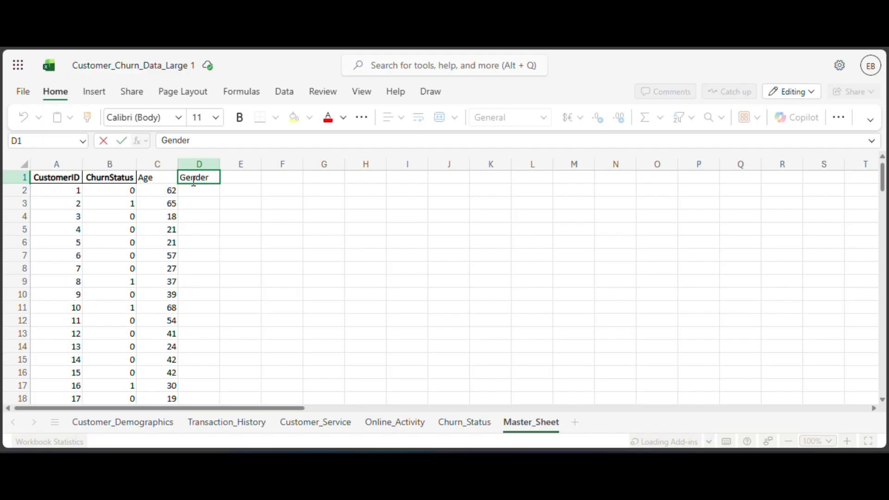
key("Return")
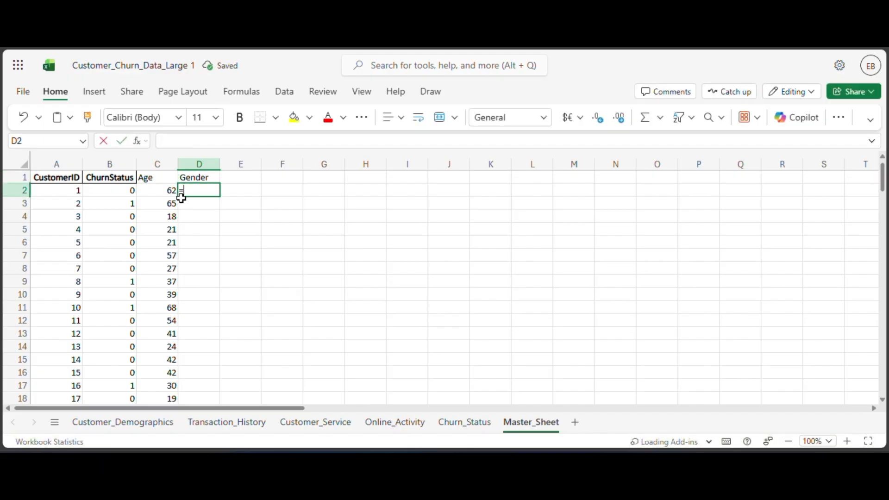
Enter =XLOOKUP(A2,Customer_Demographics!A2,Customer_Demographics!C2,"") in cell D2 of Master_Sheet and fill it down the Gender column for all customers.
type("=xlo")
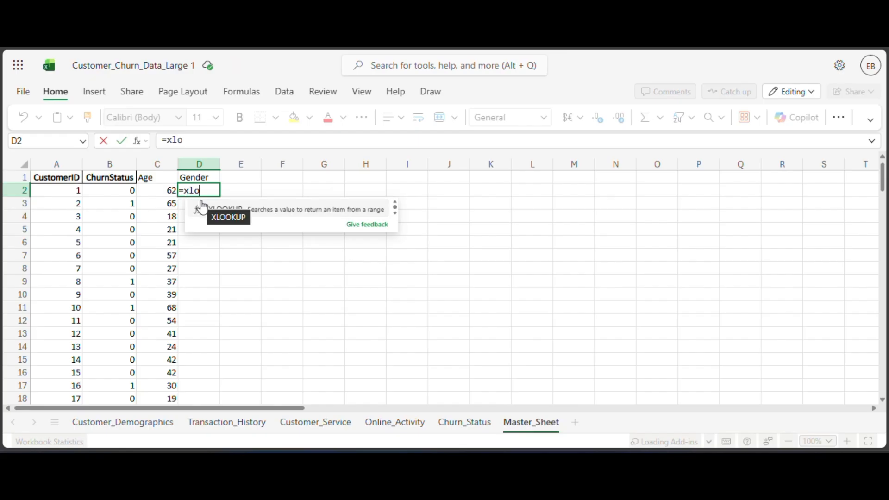
left_click(201, 202)
left_click(50, 191)
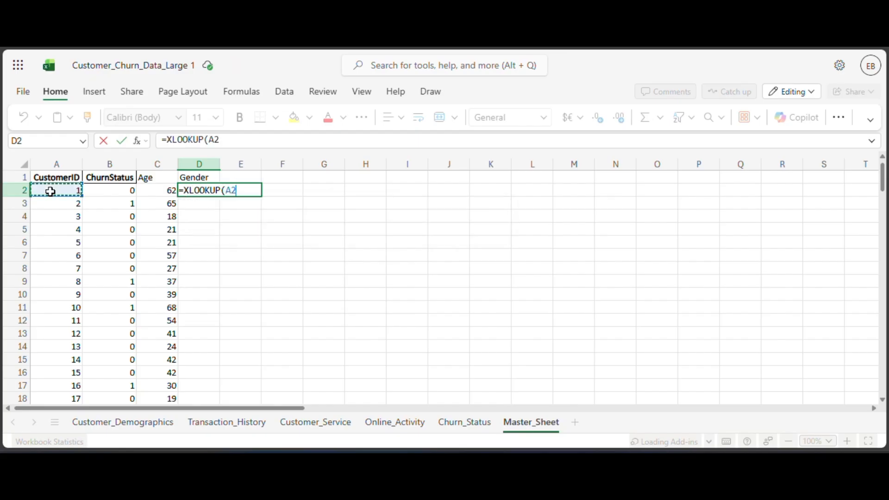
type(",")
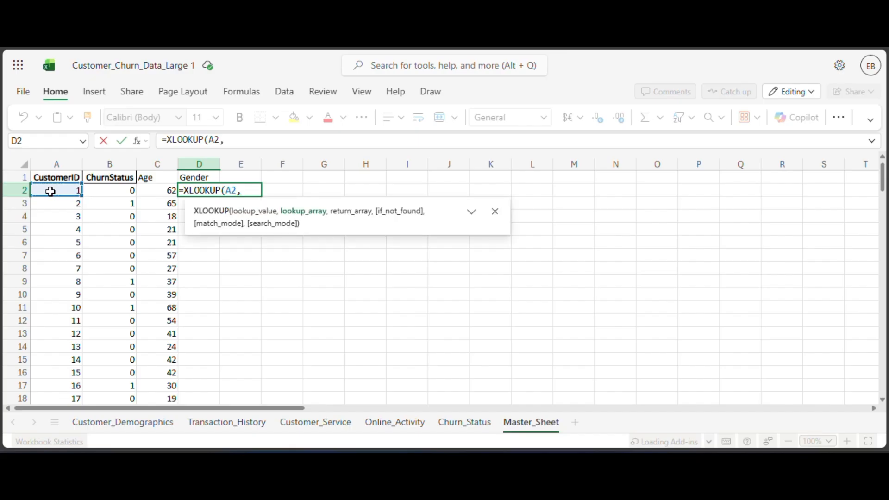
left_click(143, 423)
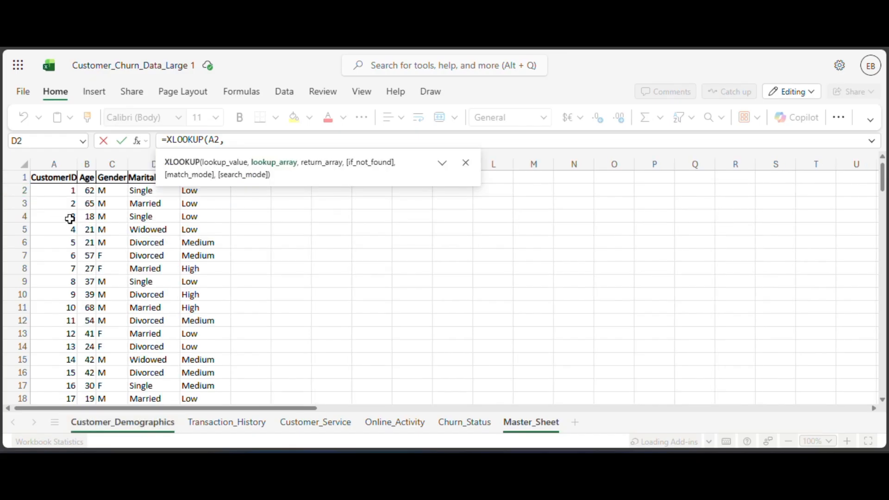
left_click(66, 193)
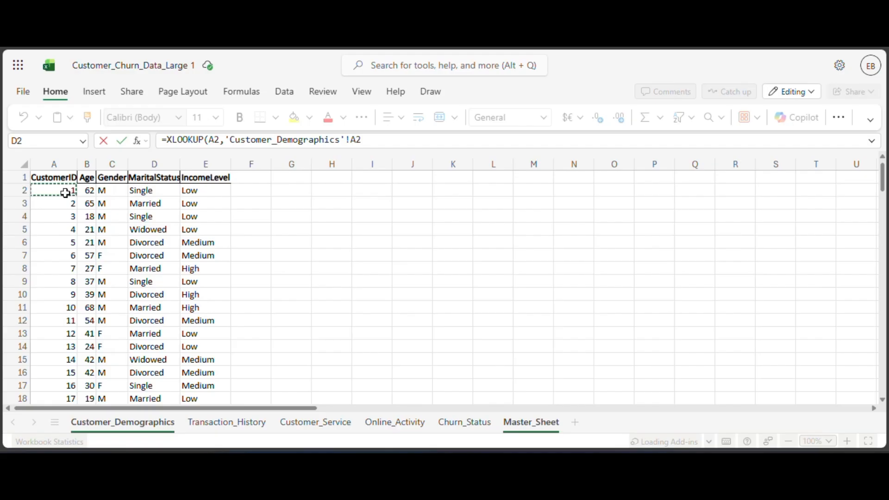
type(",")
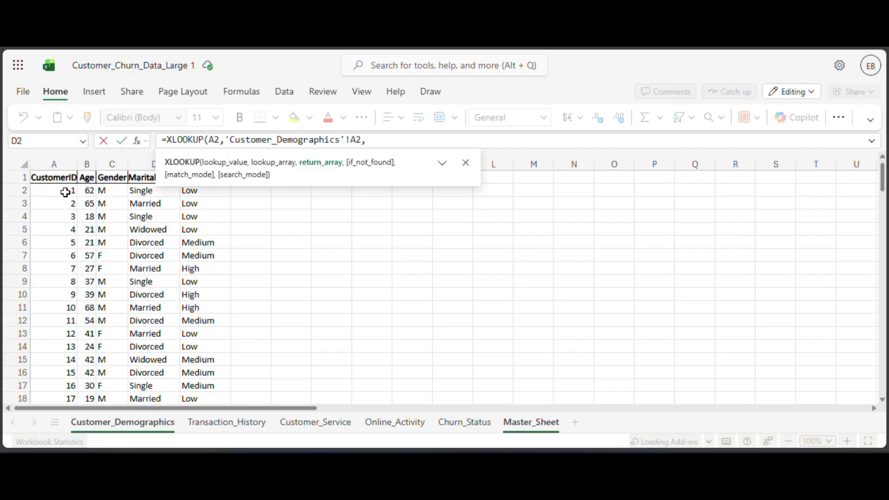
left_click(113, 192)
type(",")
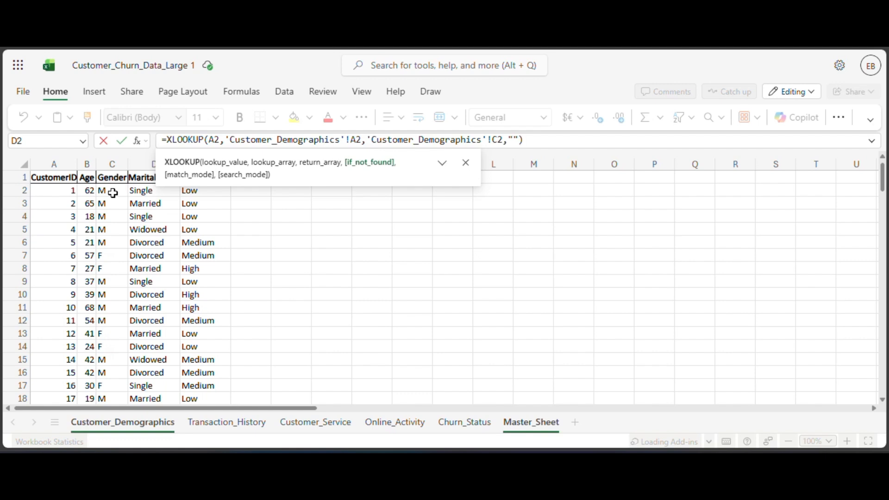
key("Return")
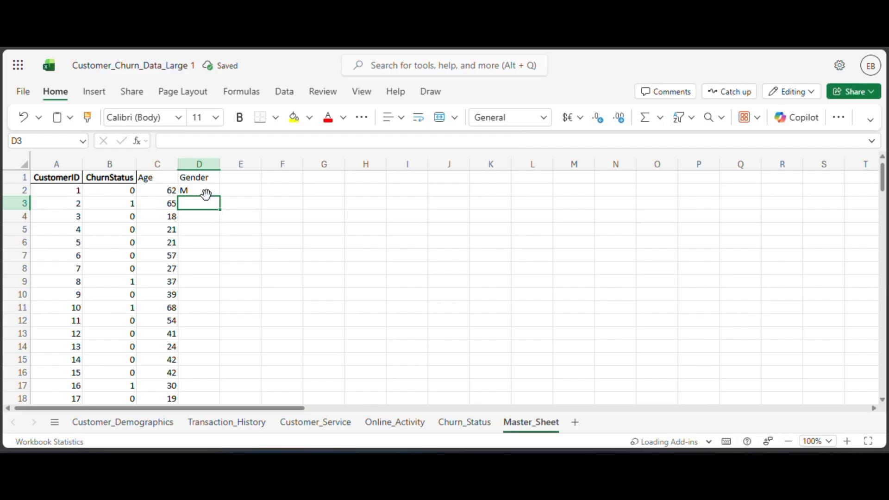
left_click(206, 193)
double_click(219, 198)
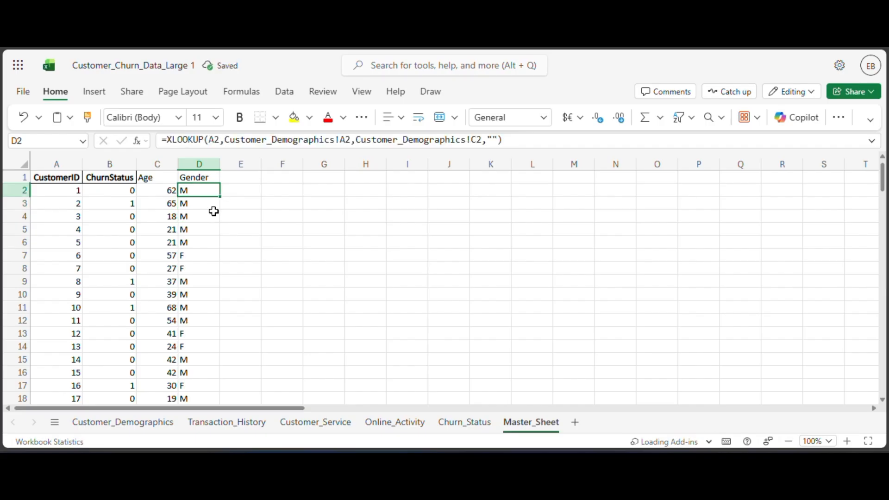
Check the next column in Customer_Demographics and enter the header Marital Status in cell E1 of Master_Sheet.
left_click(135, 425)
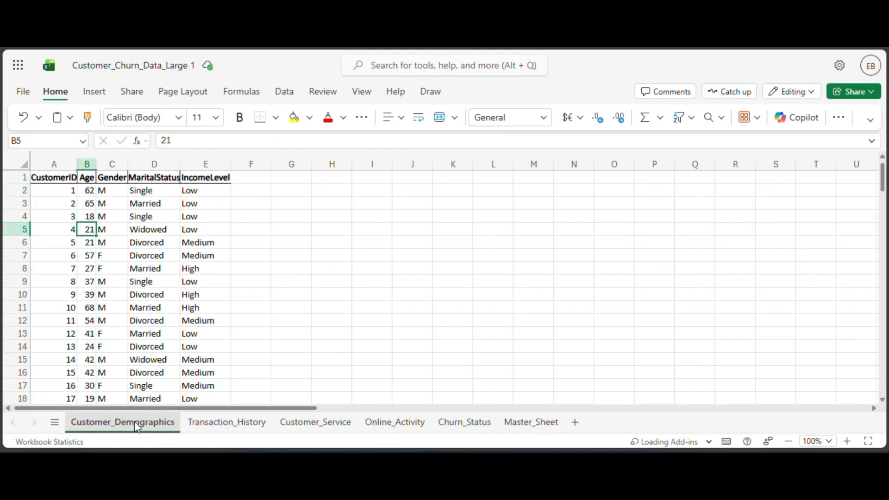
left_click(537, 422)
left_click(241, 186)
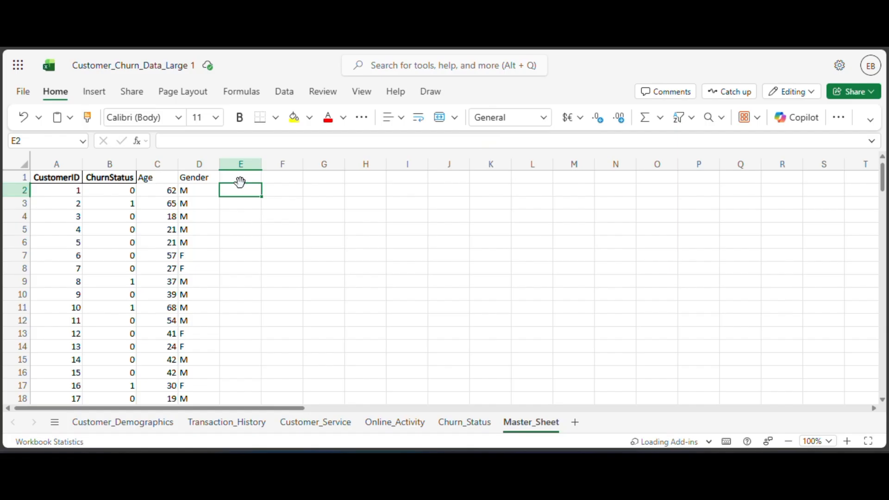
left_click(241, 178)
type("Mari")
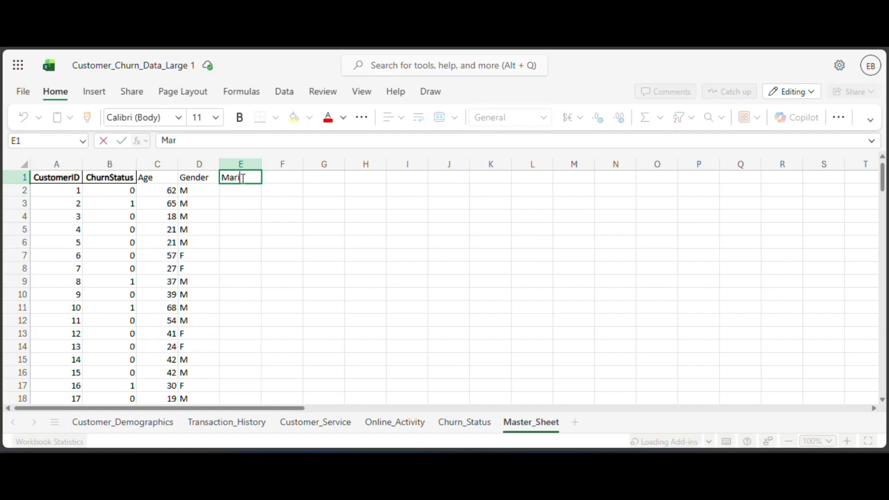
type("tal Status")
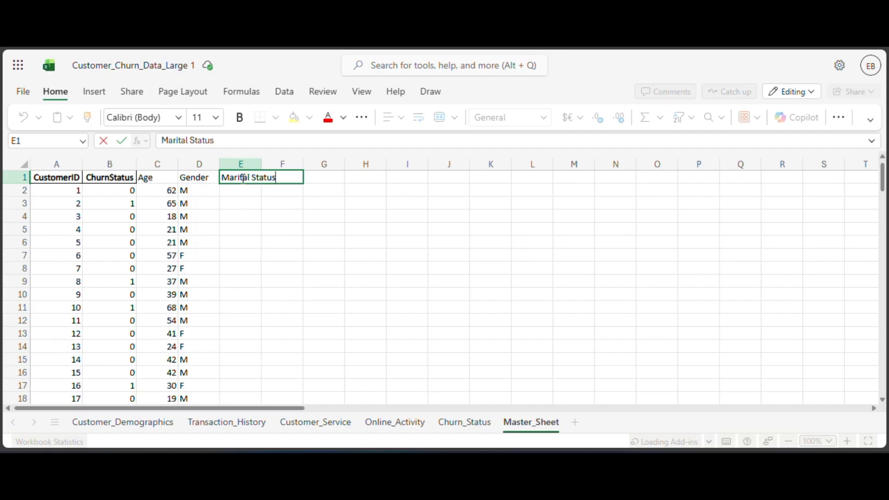
Begin an XLOOKUP formula in cell E2 of Master_Sheet with A2 as the lookup value and switch to Customer_Demographics for the lookup array.
left_click(246, 193)
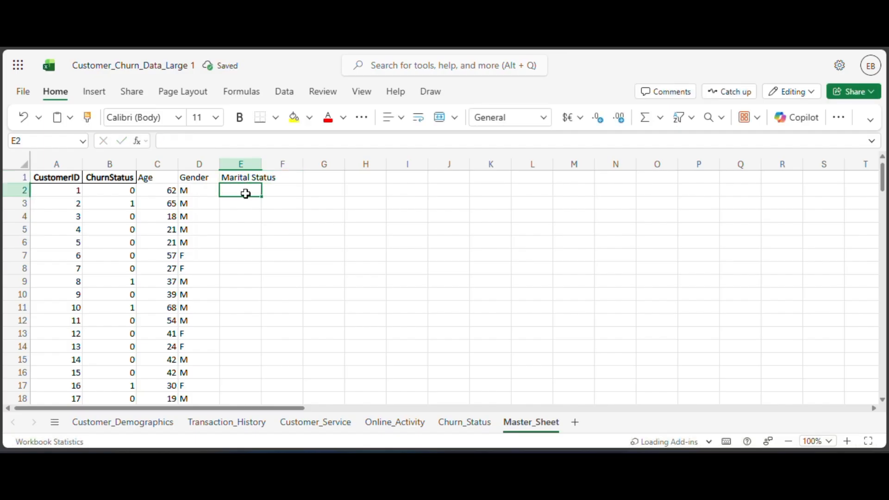
type("=x")
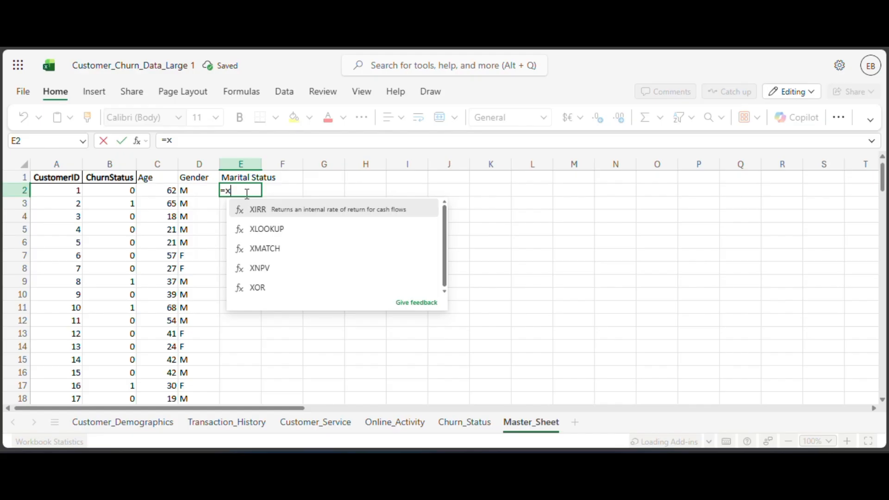
type("l")
double_click(250, 206)
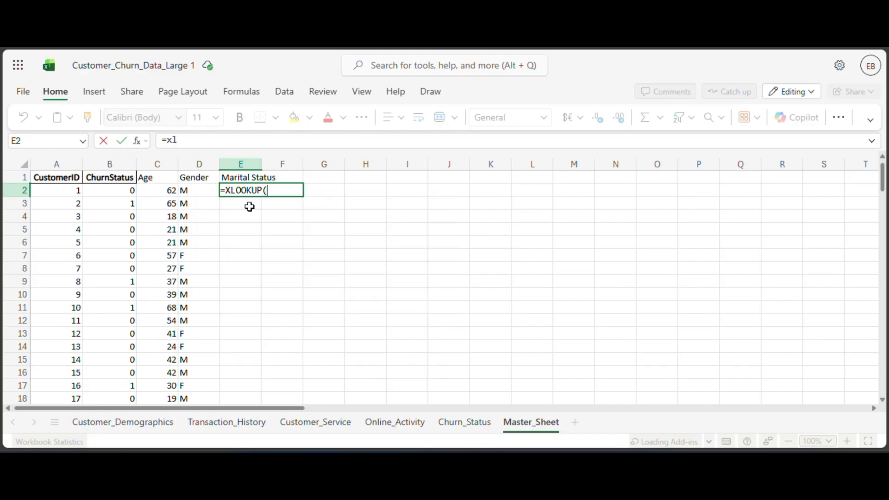
left_click(63, 193)
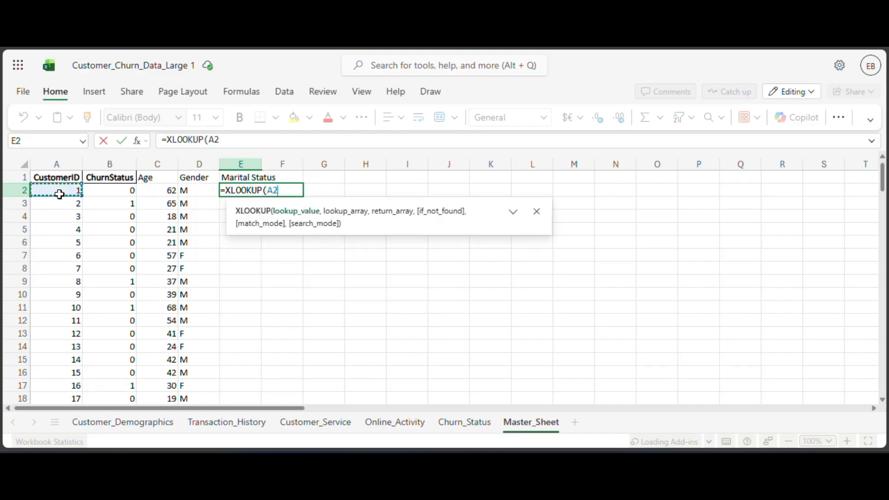
type(",")
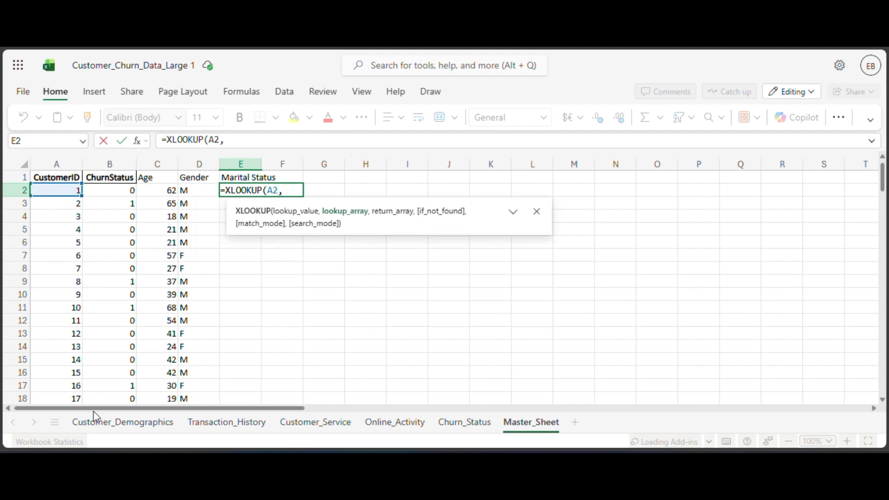
left_click(103, 428)
left_click(154, 191)
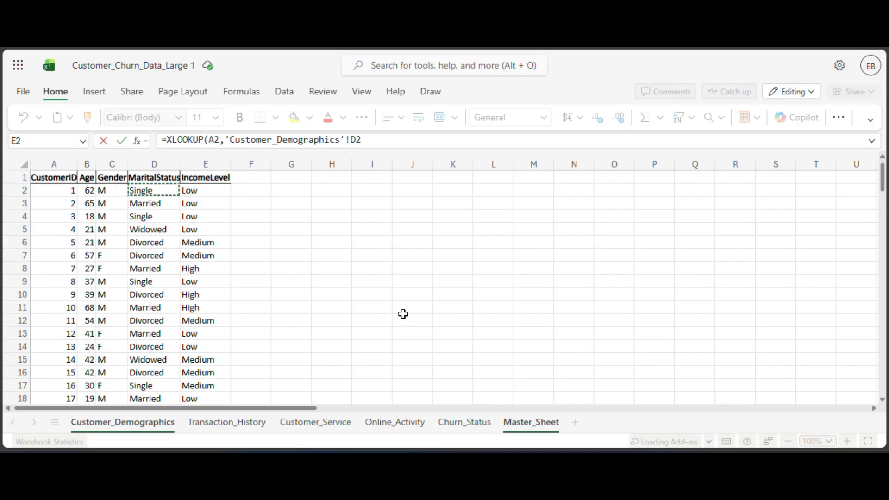
type(",")
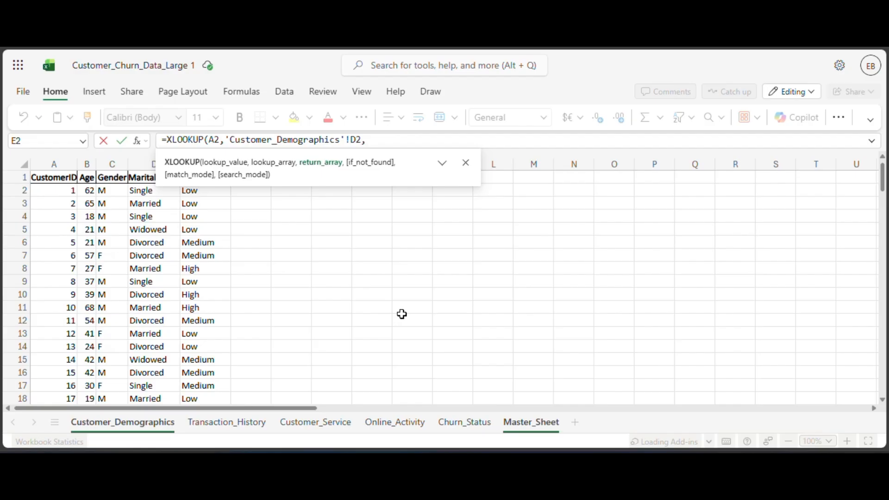
key("BackSpace")
key("BackSpace")
key("BackSpace")
key("BackSpace")
key("BackSpace")
key("BackSpace")
key("BackSpace")
key("BackSpace")
key("BackSpace")
key("BackSpace")
key("BackSpace")
key("BackSpace")
key("BackSpace")
key("BackSpace")
key("BackSpace")
key("BackSpace")
key("BackSpace")
key("BackSpace")
key("BackSpace")
key("BackSpace")
key("BackSpace")
key("BackSpace")
key("BackSpace")
key("BackSpace")
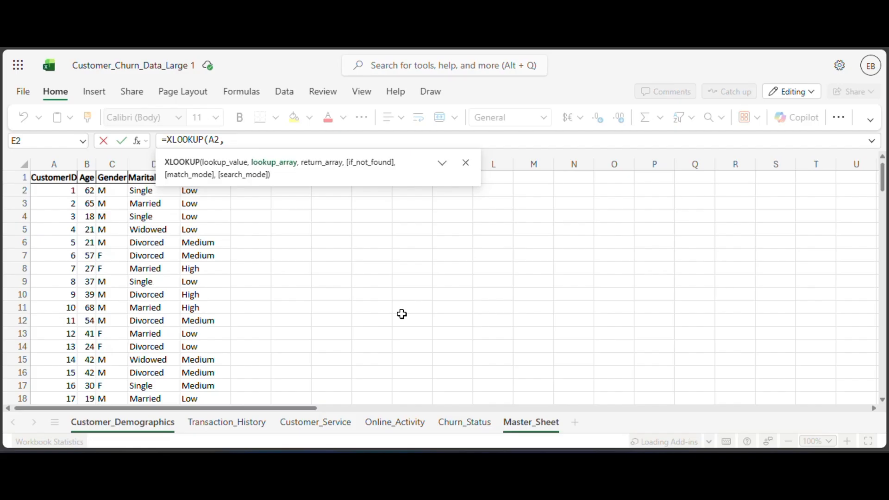
Complete the E2 formula with lookup array Customer_Demographics!A2, return array Customer_Demographics!D2 and "" as the not-found value.
left_click(56, 192)
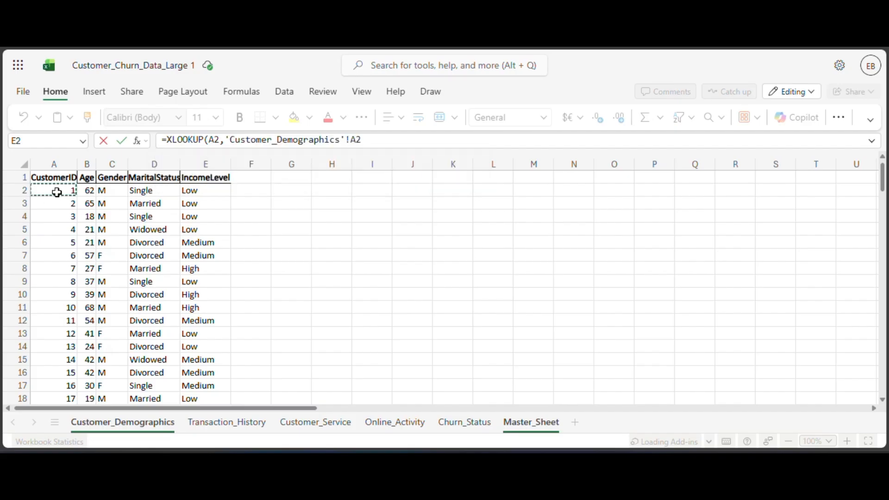
type(",")
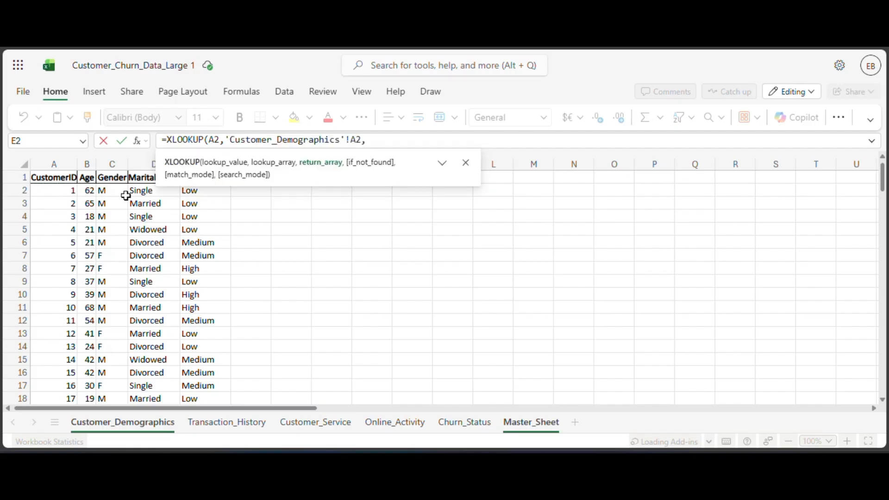
left_click(142, 195)
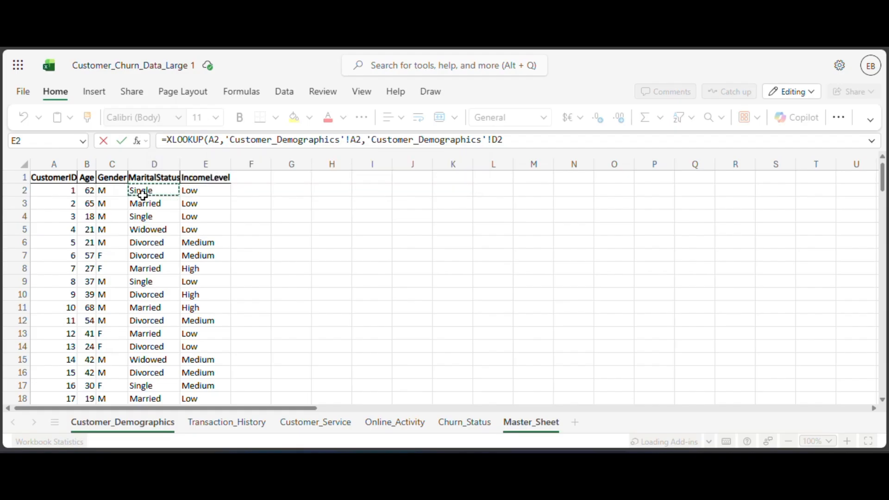
type(",")
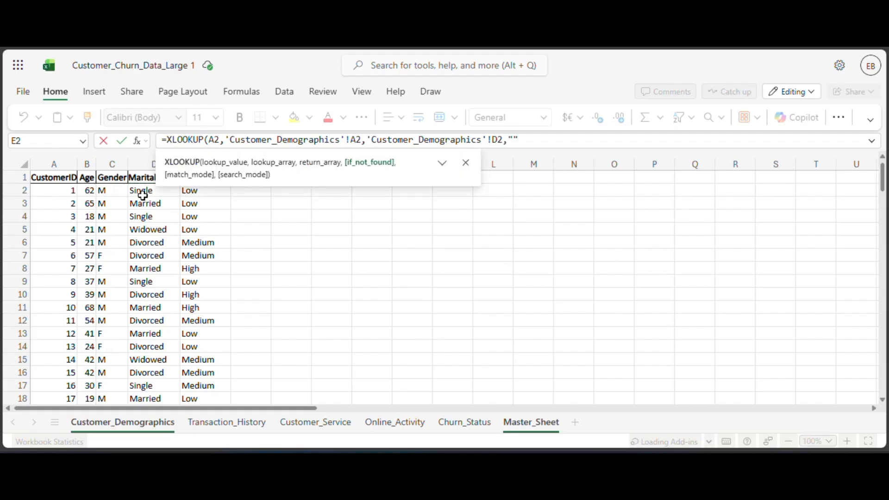
key("Return")
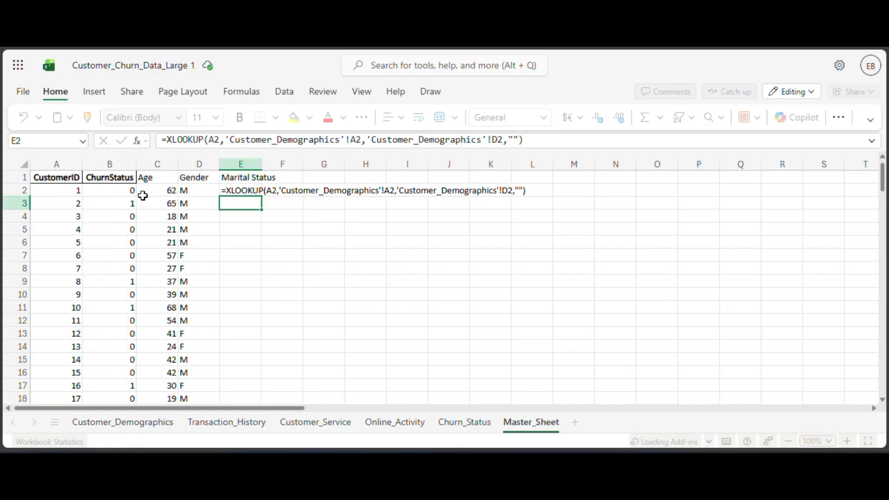
Fill the Marital Status formula from E2 down for all customers and auto-fit the width of column E.
left_click(244, 190)
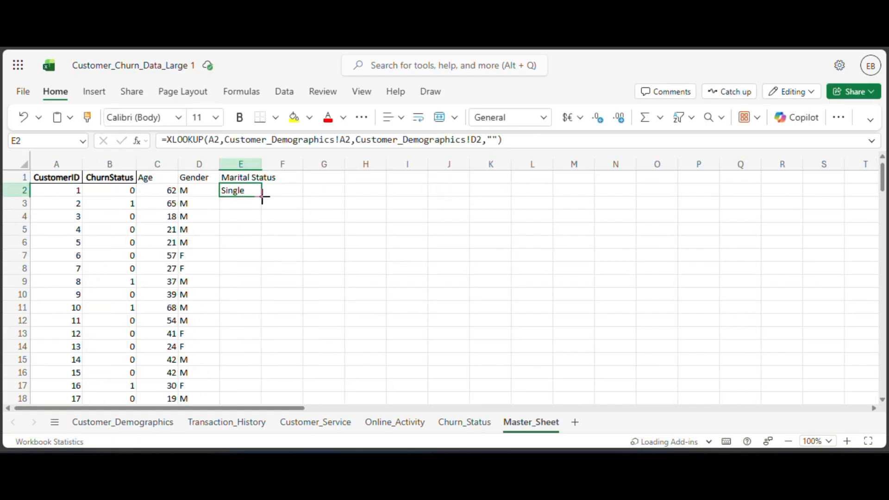
double_click(262, 197)
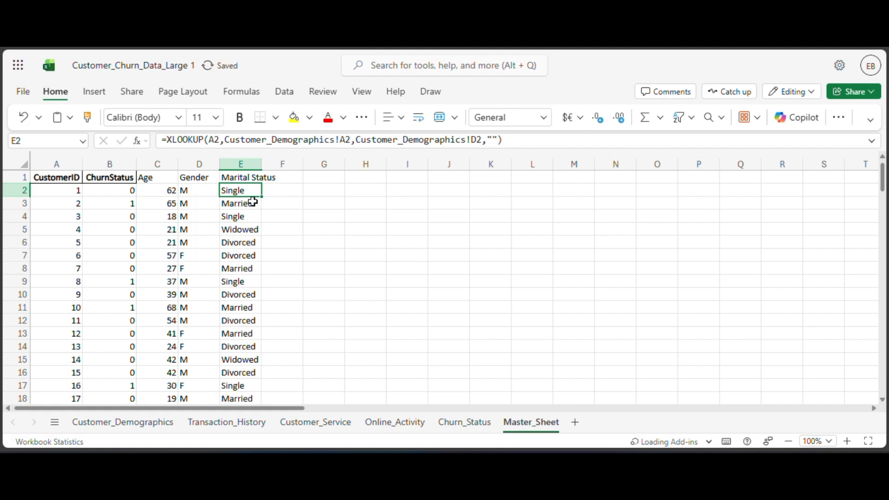
double_click(261, 165)
Check the column after MaritalStatus in Customer_Demographics and enter the header IncomeLevel in cell F1 of Master_Sheet.
left_click(285, 177)
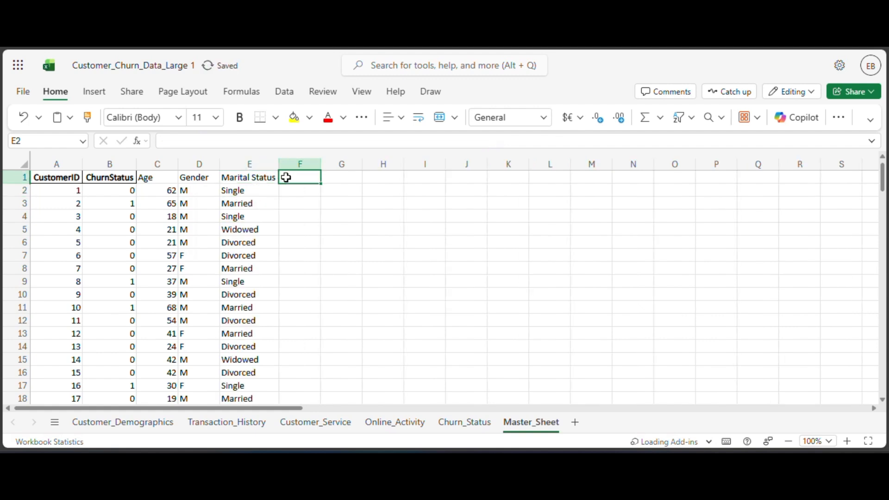
left_click(169, 422)
left_click(517, 420)
left_click(114, 422)
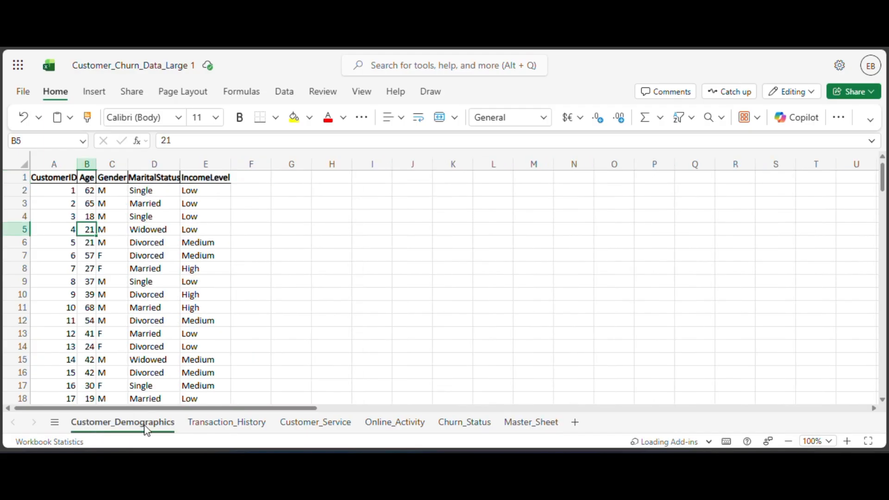
left_click(502, 425)
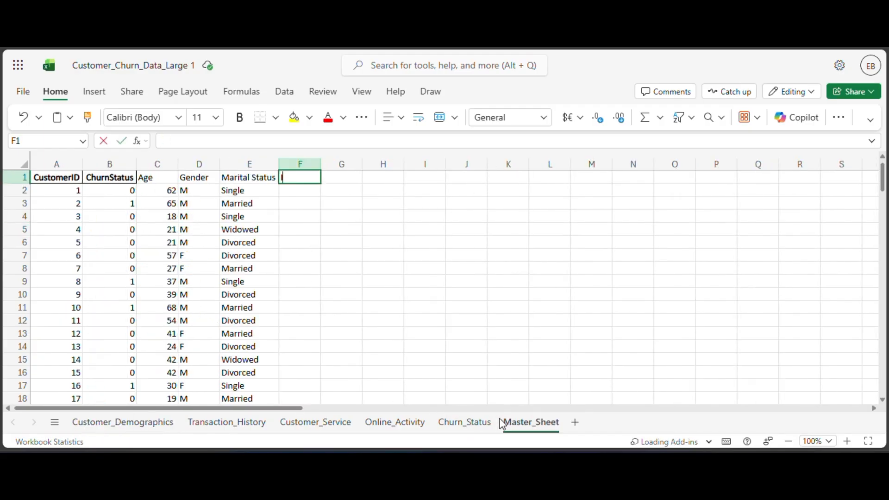
type("IncomeLevel")
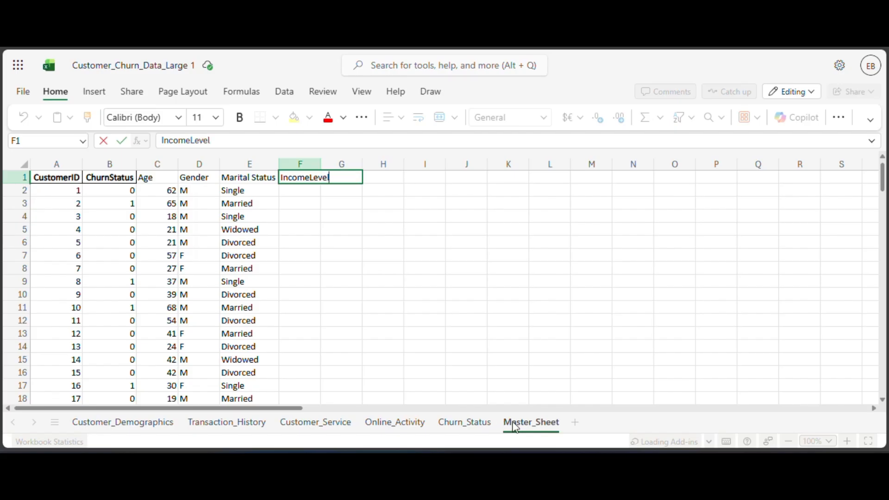
Begin an XLOOKUP formula in cell F2 of Master_Sheet with A2 as the lookup value and bring Customer_Demographics into unobstructed view.
left_click(295, 192)
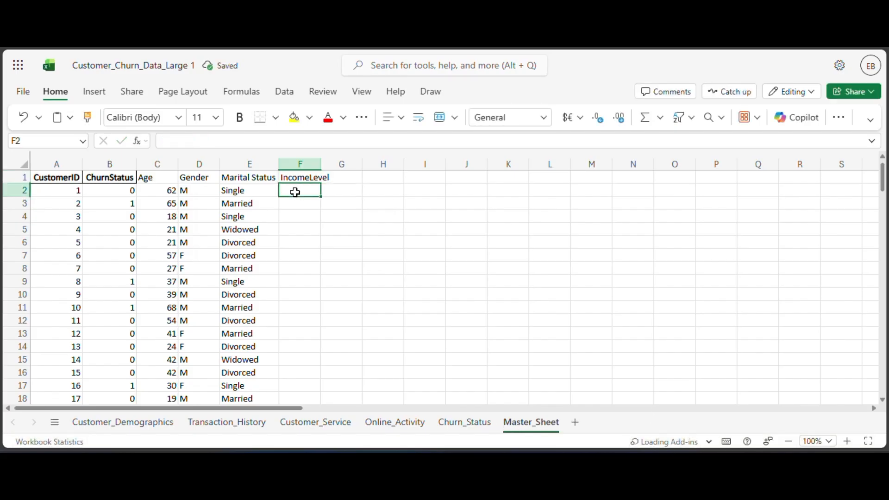
type("=xlo")
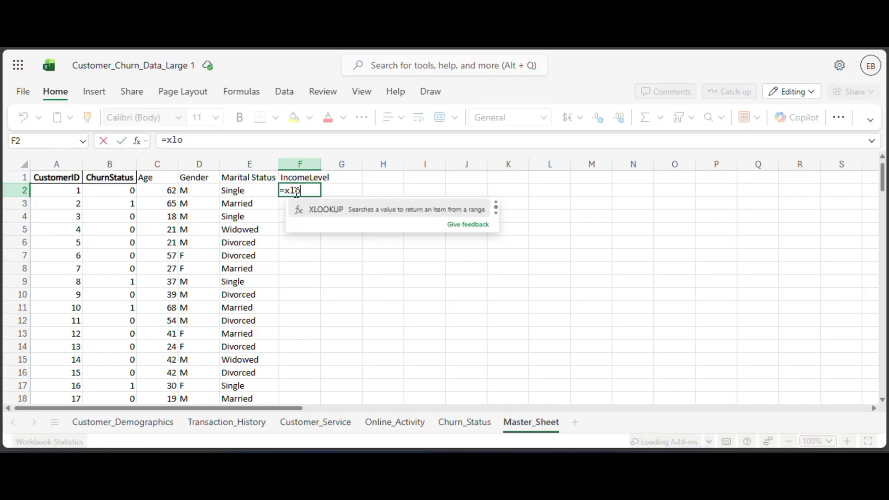
key("Tab")
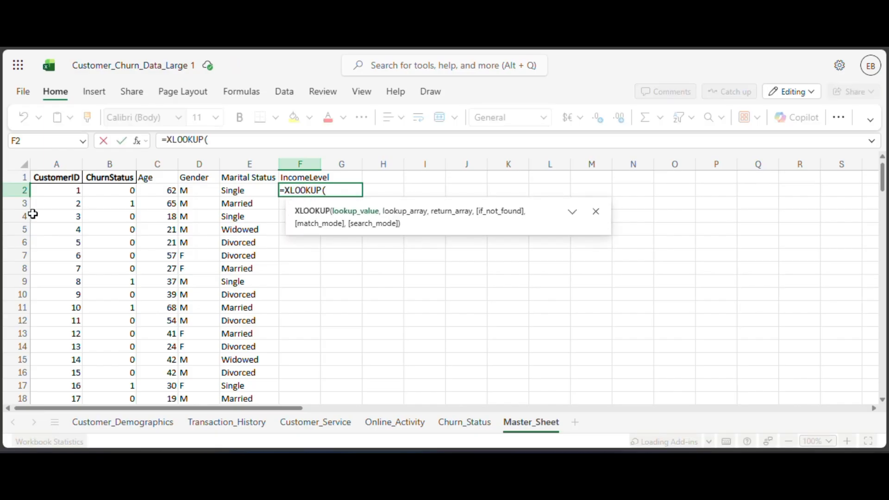
left_click(67, 190)
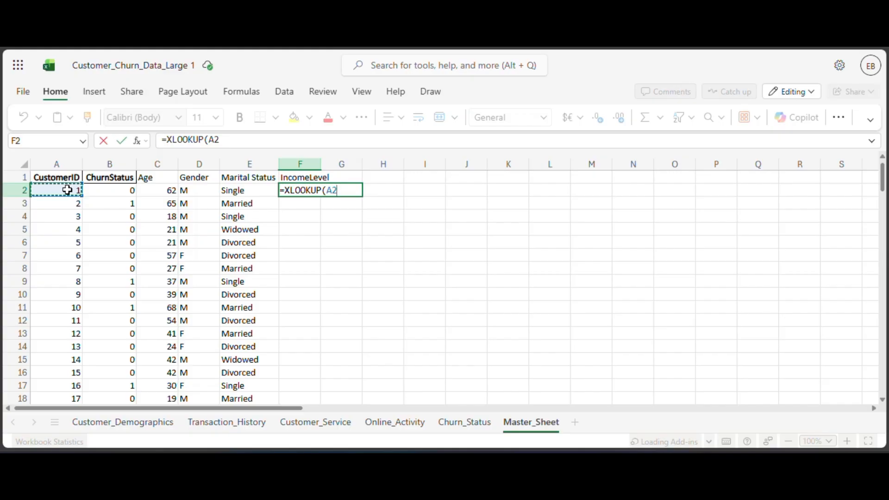
type(",")
left_click(106, 423)
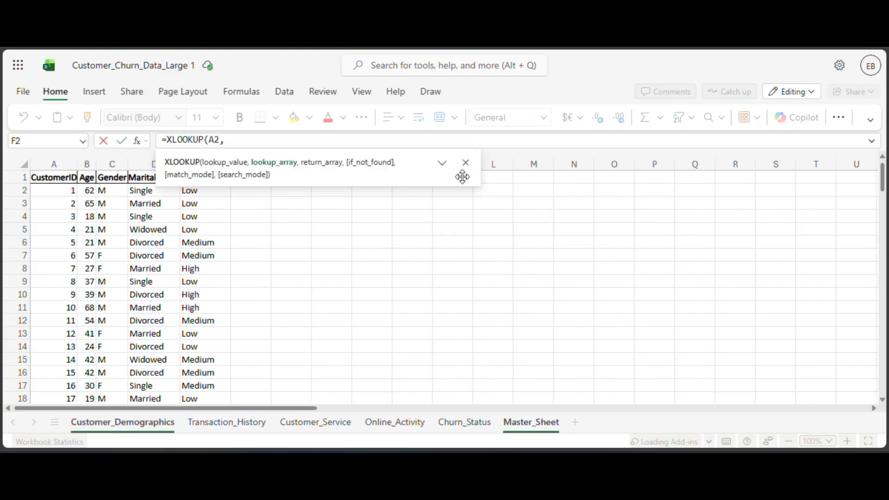
left_click(466, 163)
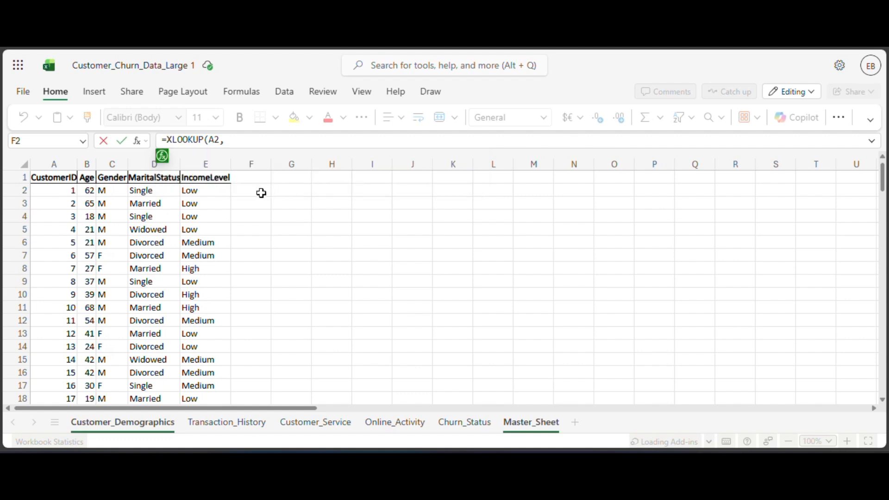
Complete the F2 formula with lookup array Customer_Demographics!A3, return array Customer_Demographics!E2 and "" as the not-found value, then reselect F2.
left_click(217, 193)
type(",")
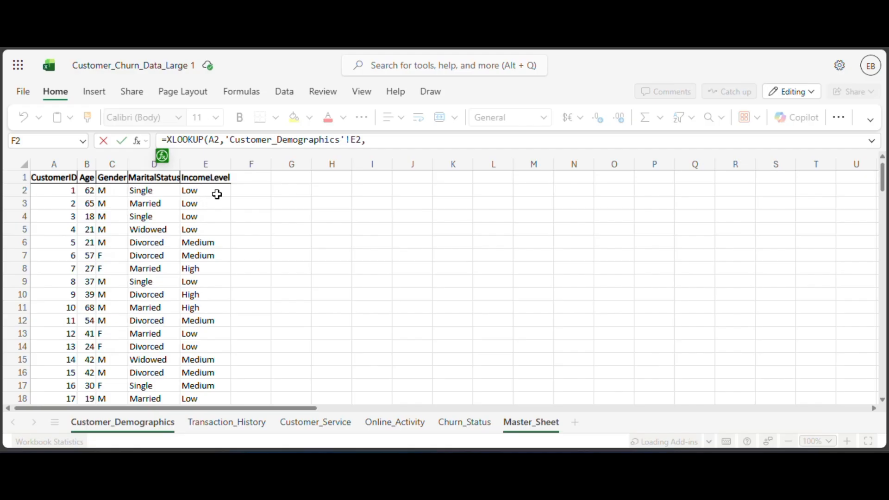
left_click(71, 197)
type(",")
left_click(199, 194)
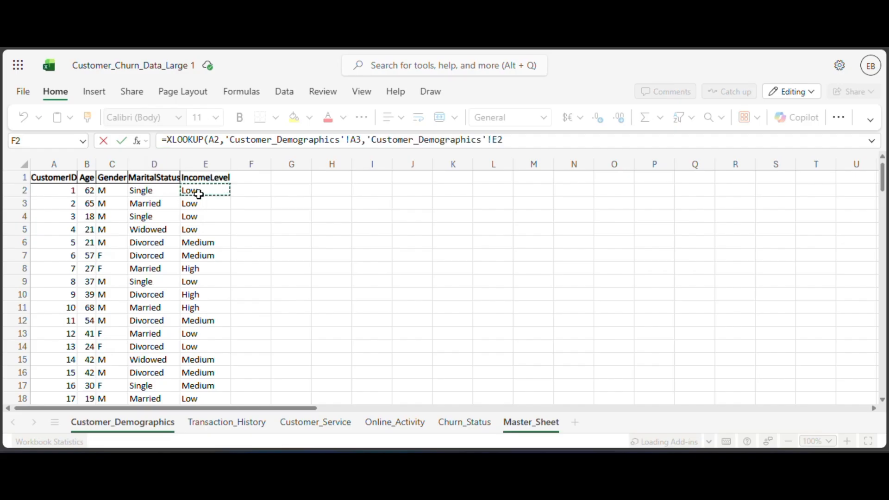
type(",")
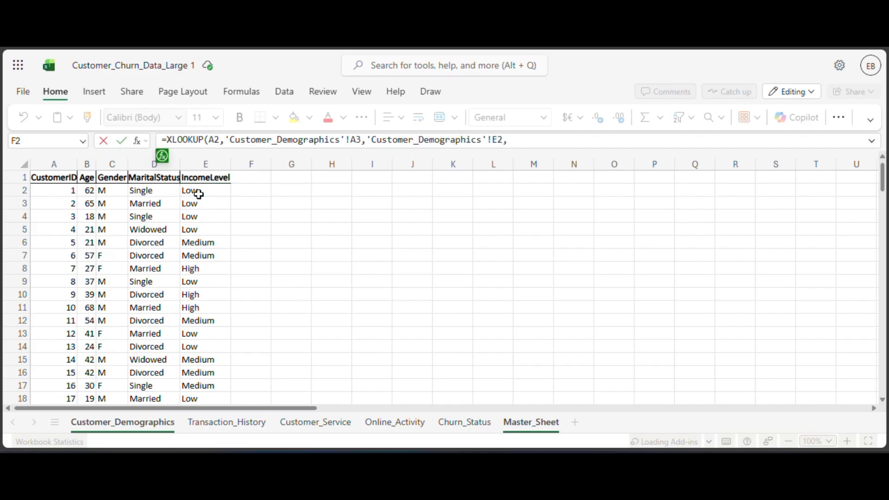
type("\"\")")
key("Return")
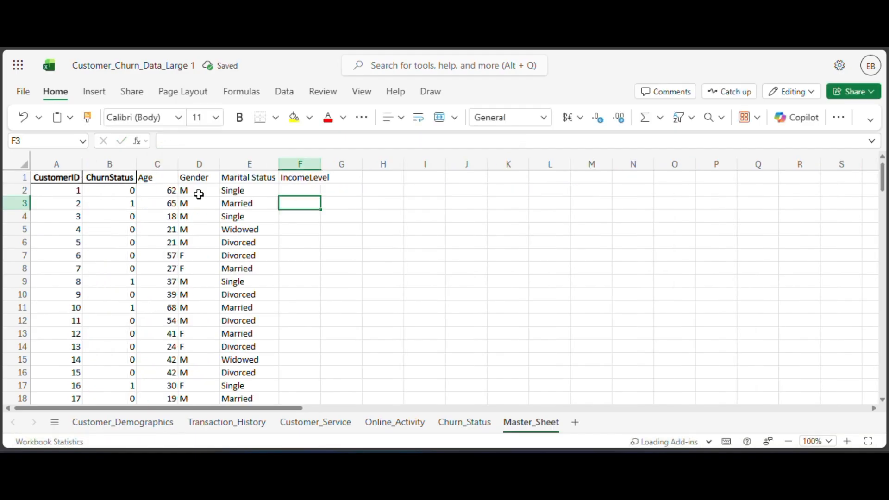
left_click(311, 189)
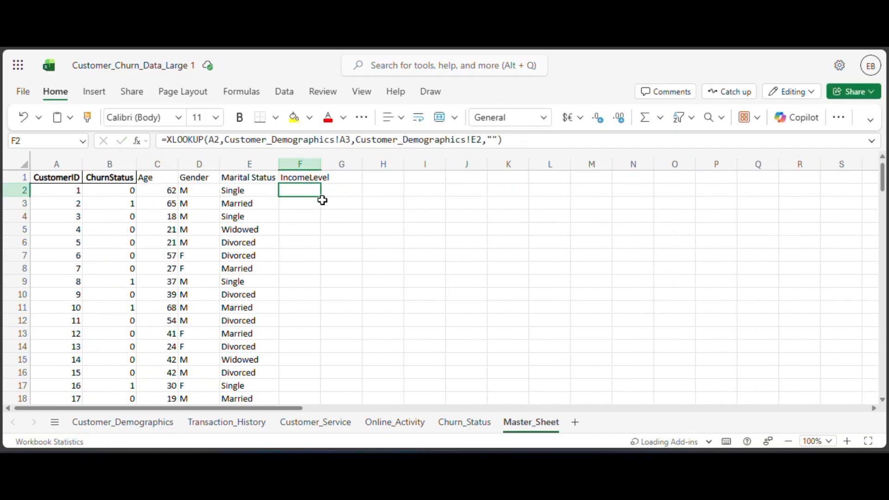
Check the rows in Customer_Demographics and change the lookup array in Master_Sheet's F2 formula to Customer_Demographics!A2.
left_click(290, 157)
left_click(151, 431)
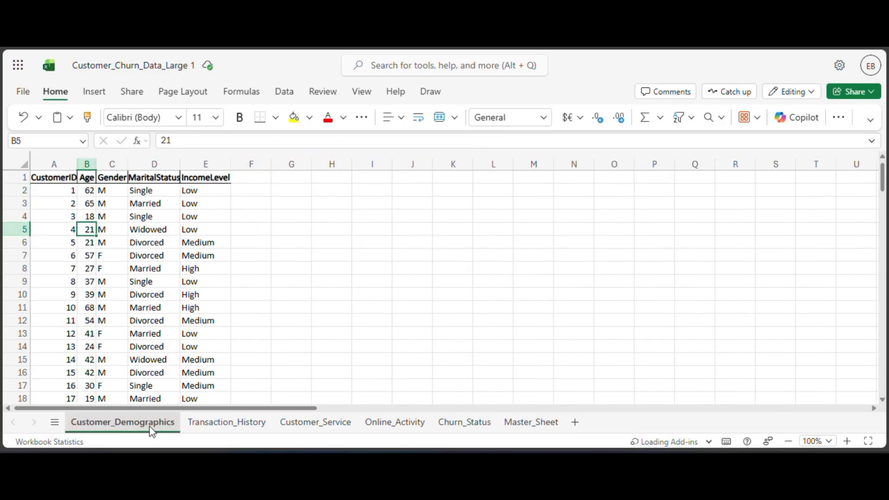
left_click(514, 423)
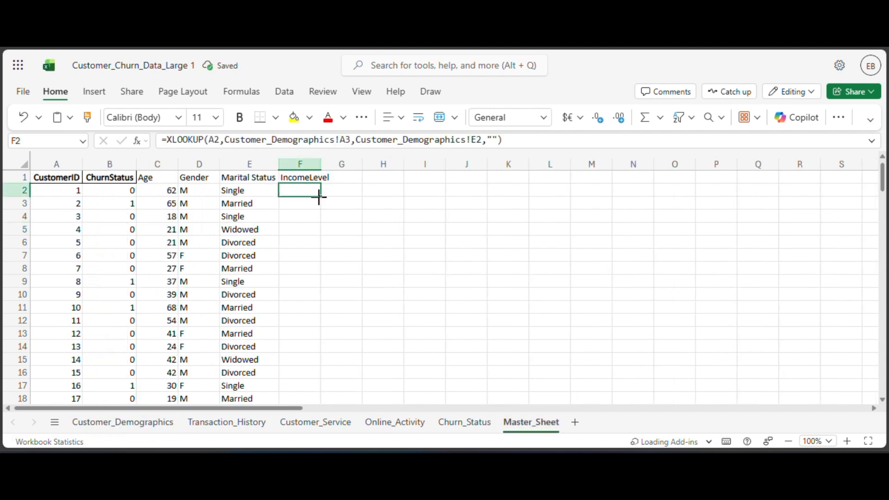
left_click(505, 141)
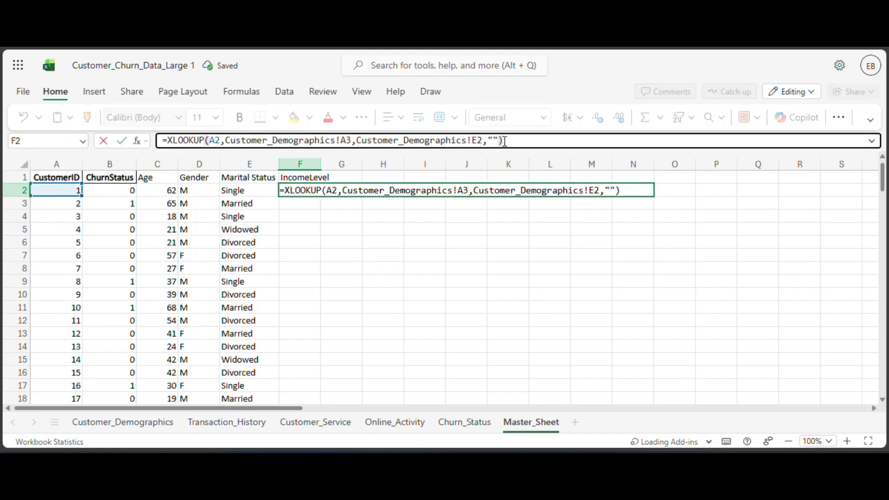
left_click(470, 195)
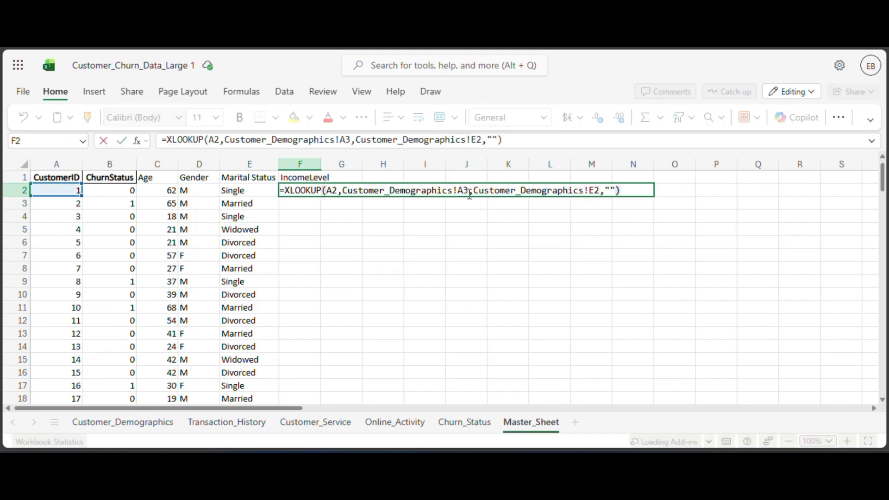
key("BackSpace")
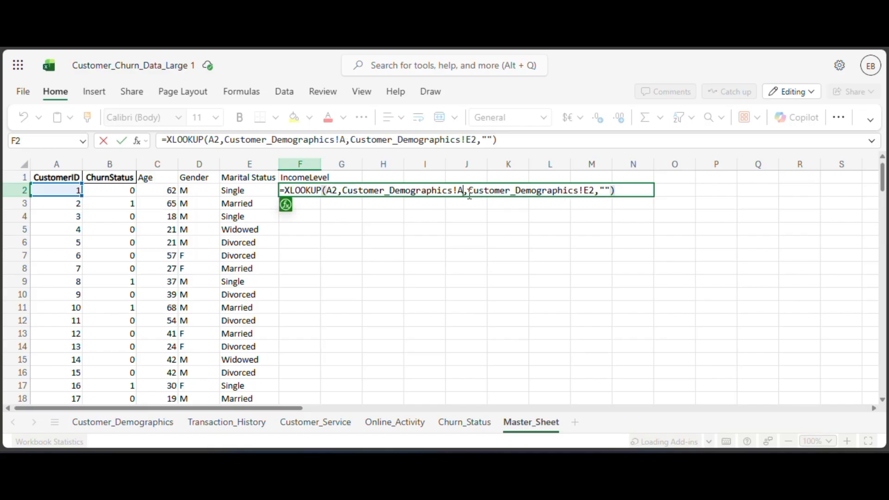
type("2")
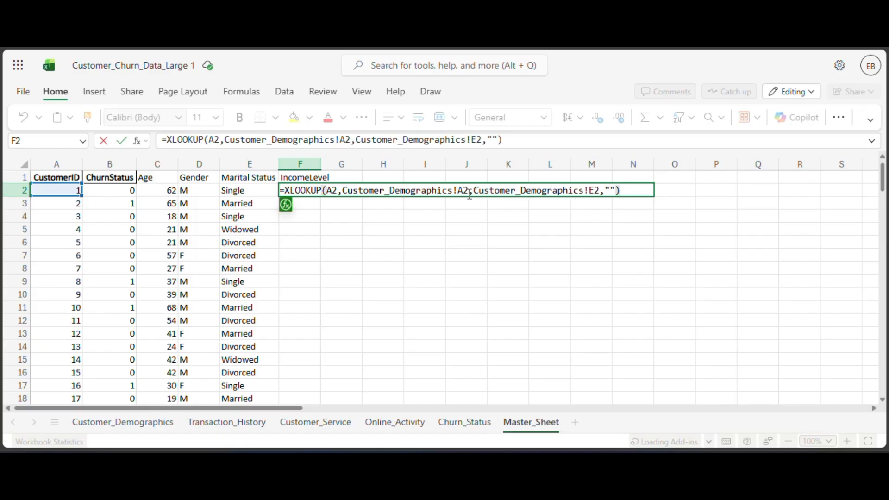
key("Return")
Fill the IncomeLevel formula from F2 down for all customers and auto-fit the width of column F.
left_click(311, 192)
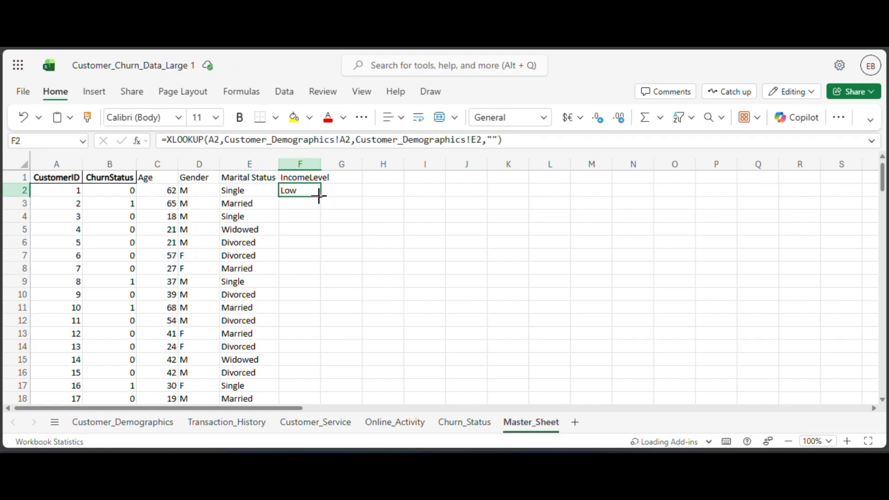
double_click(318, 196)
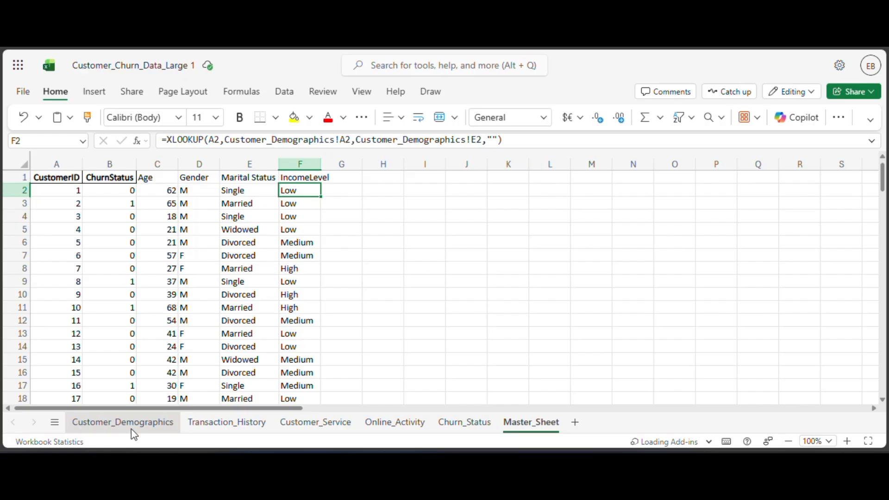
double_click(321, 162)
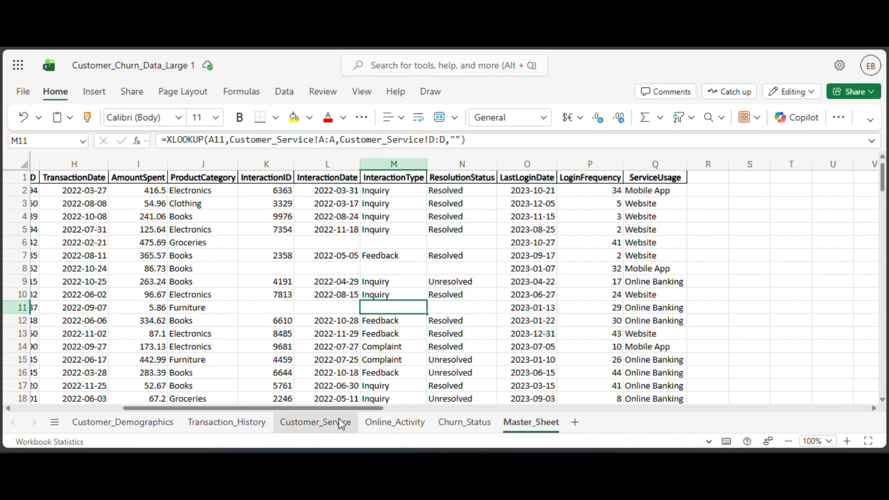
Look over the consolidated Master_Sheet columns from CustomerID through ServiceUsage.
left_click_drag(342, 410, 227, 409)
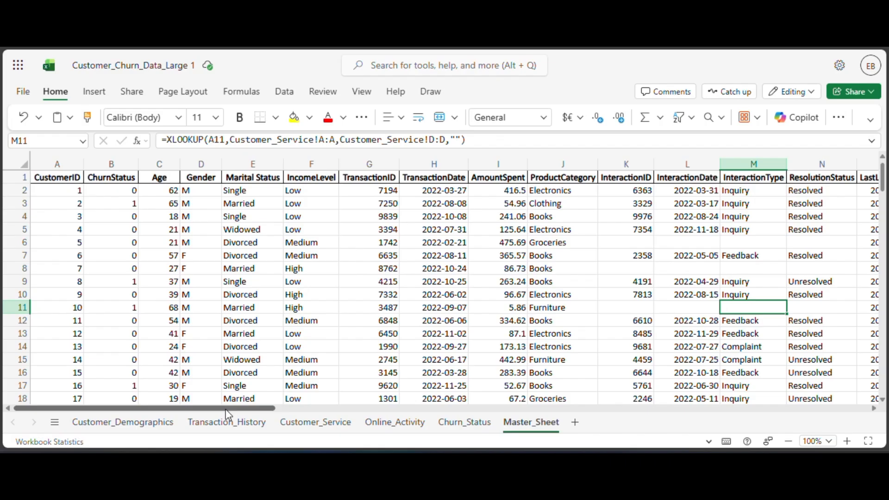
left_click_drag(227, 410, 188, 422)
scroll(224, 334, "down", 2)
scroll(224, 333, "up", 2)
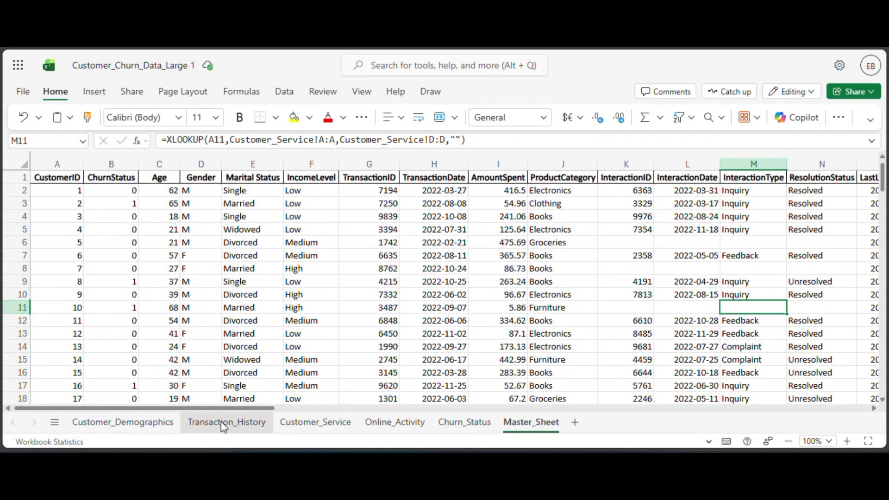
left_click_drag(238, 410, 340, 408)
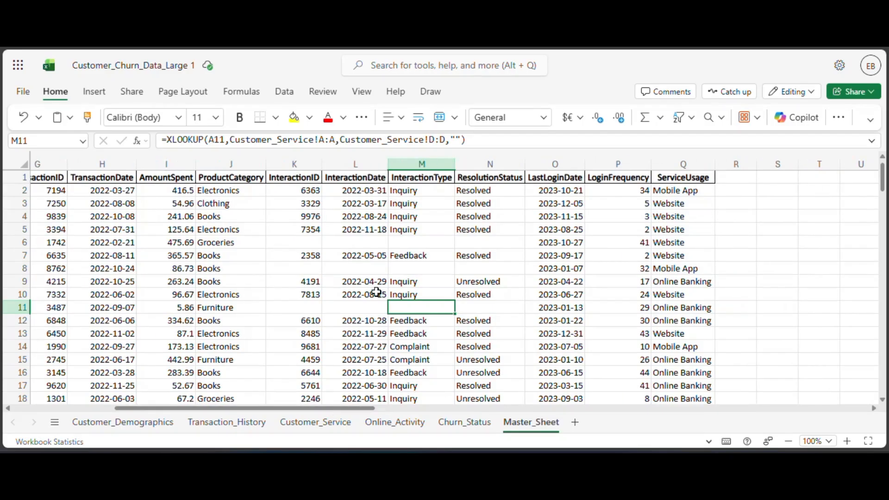
Examine the blank InteractionDate and InteractionType cells in rows 6, 8 and 11 of Master_Sheet and their XLOOKUP formulas.
left_click(355, 309)
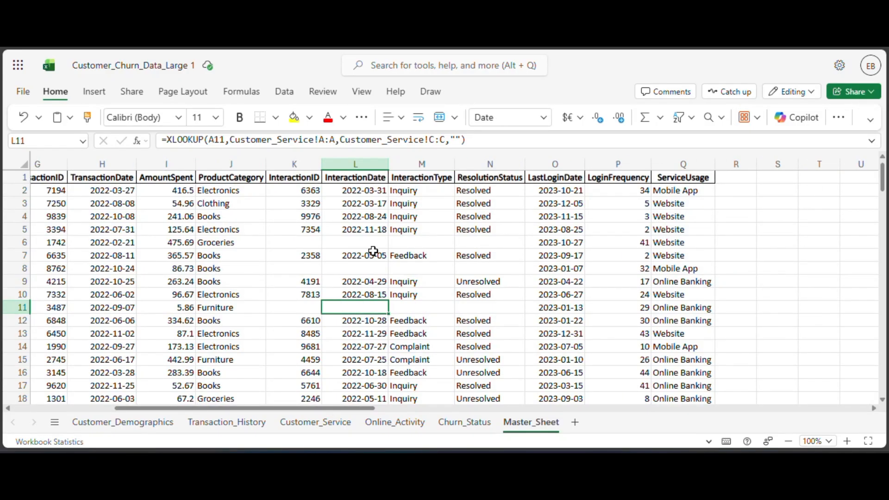
left_click(364, 267)
left_click(372, 245)
left_click(421, 242)
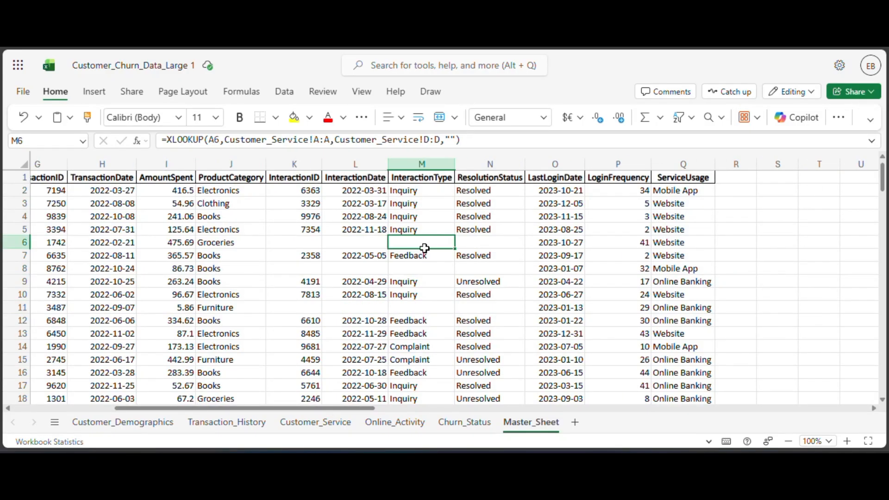
left_click(423, 270)
left_click(404, 307)
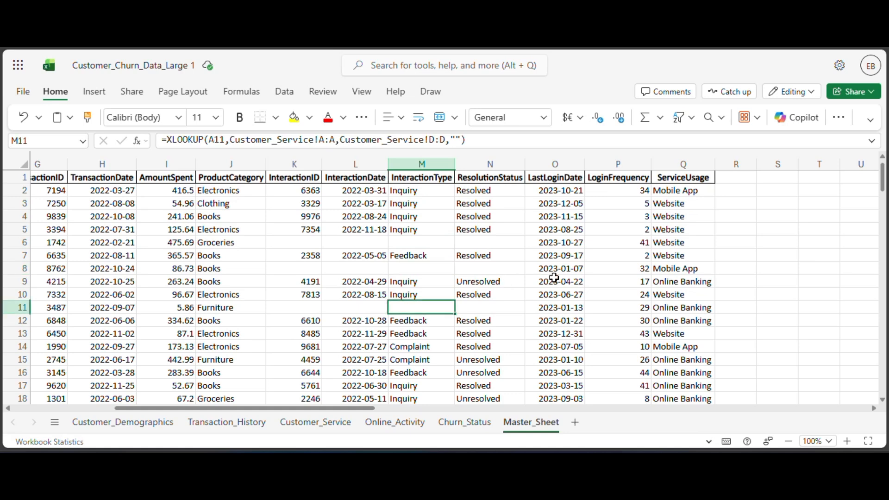
left_click_drag(310, 408, 353, 409)
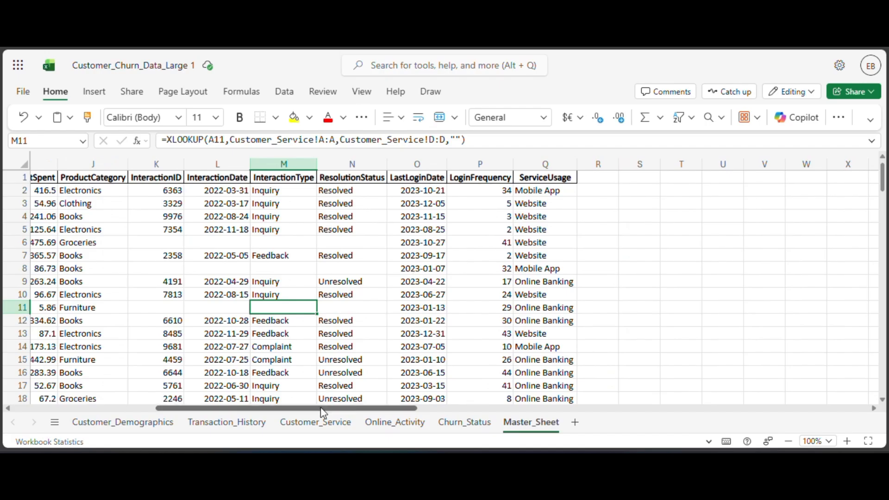
left_click_drag(323, 411, 313, 412)
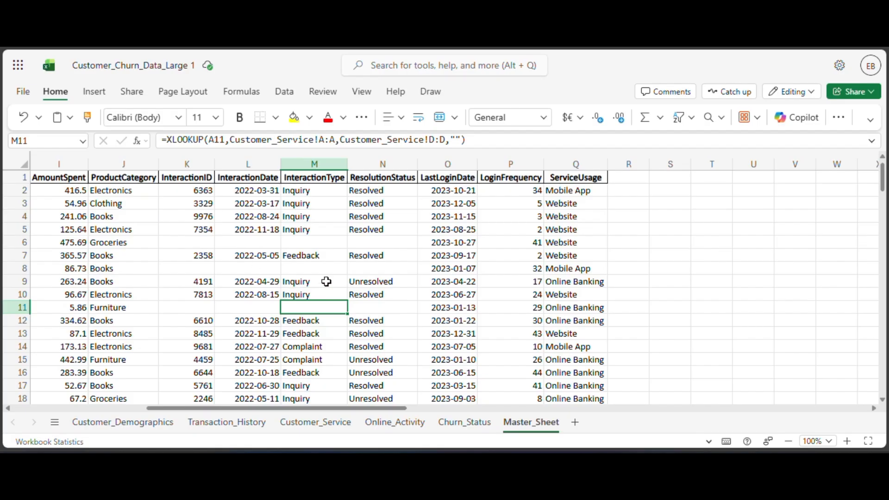
left_click_drag(255, 410, 234, 418)
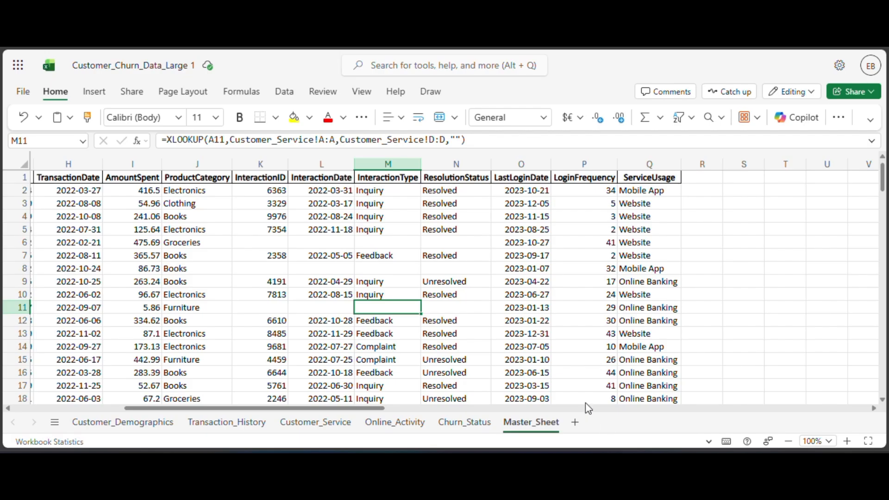
left_click(341, 246)
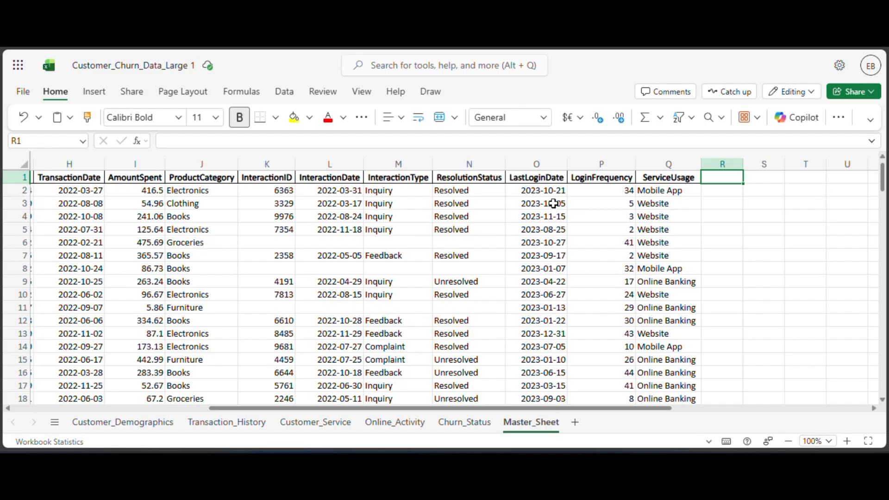
Enter the header HasCustonerServiceInteraction in cell R1 of Master_Sheet.
scroll(572, 218, "down", 5)
scroll(602, 239, "up", 5)
type("Has")
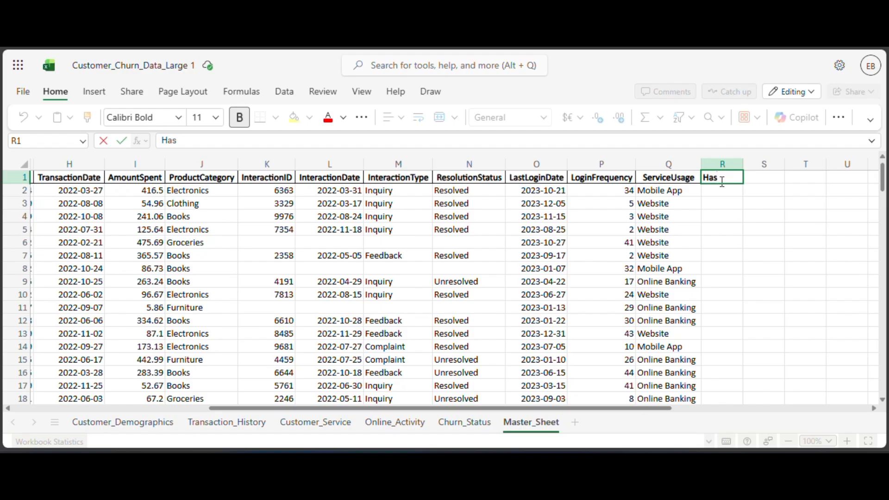
type("Custon")
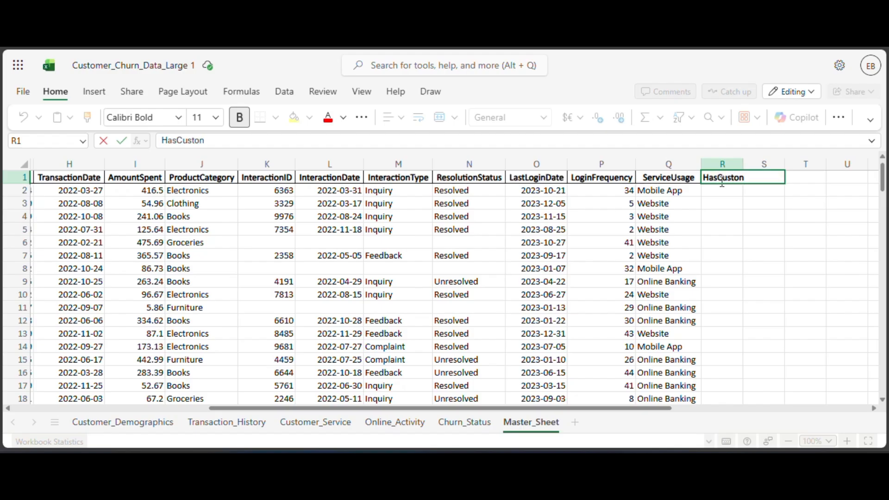
type("erServiceInte")
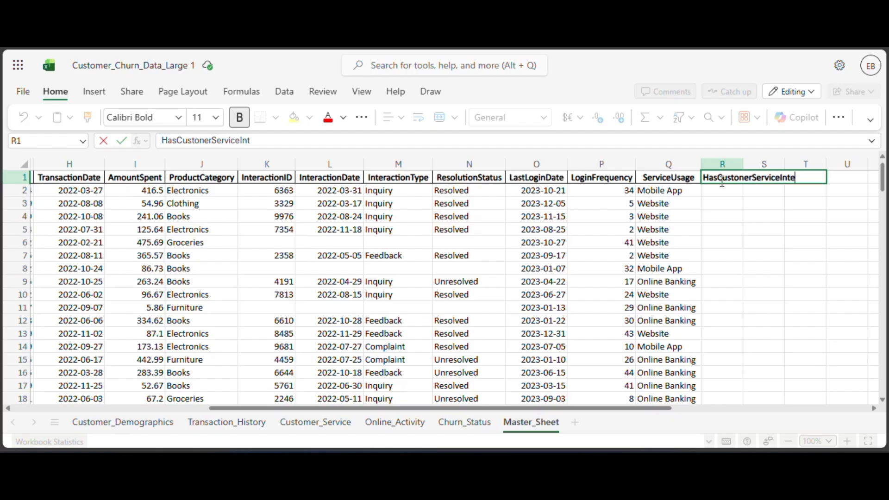
type("raction")
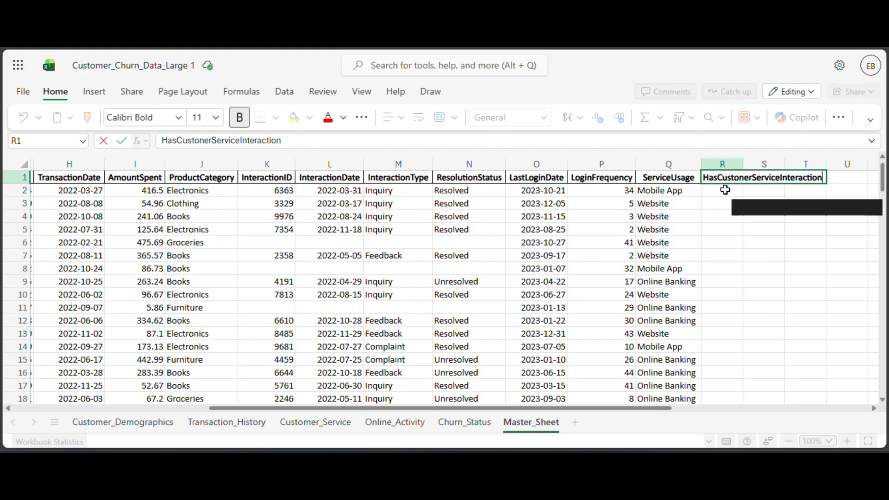
key("Return")
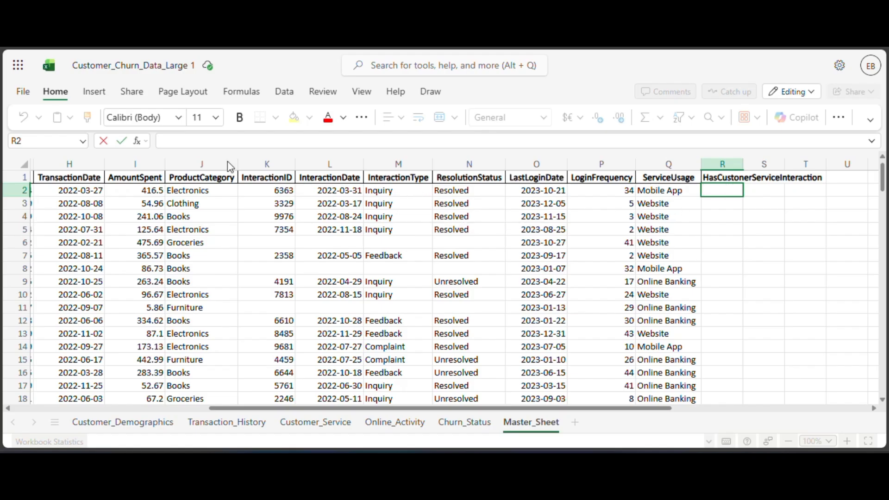
Check the Customer_Service sheet and begin an IF formula in cell R2 of Master_Sheet with TRIM(K2) as the tested expression.
left_click(328, 431)
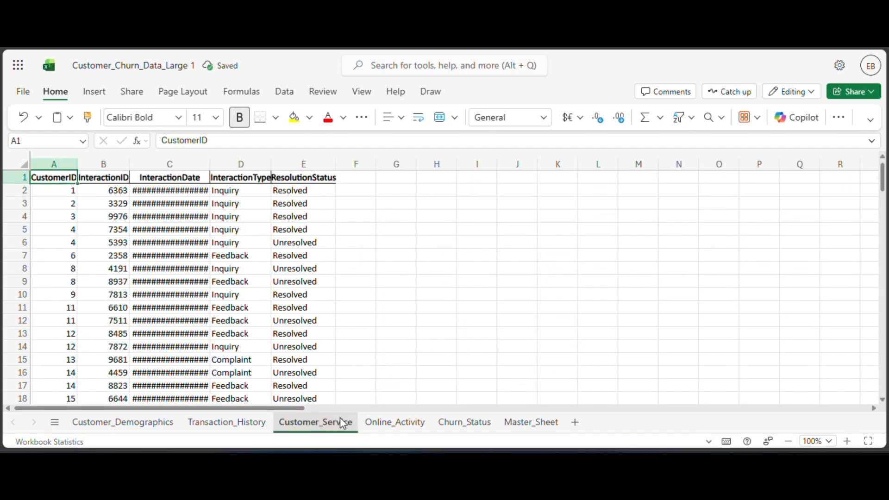
left_click(521, 423)
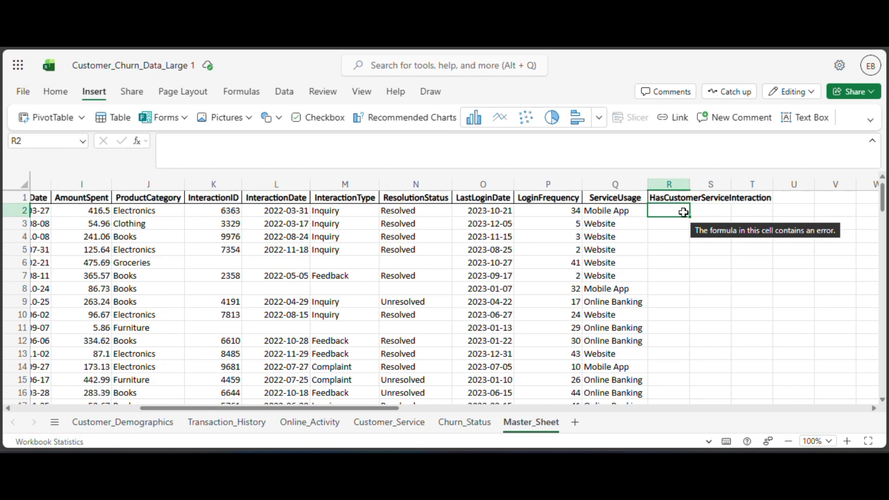
type("=if")
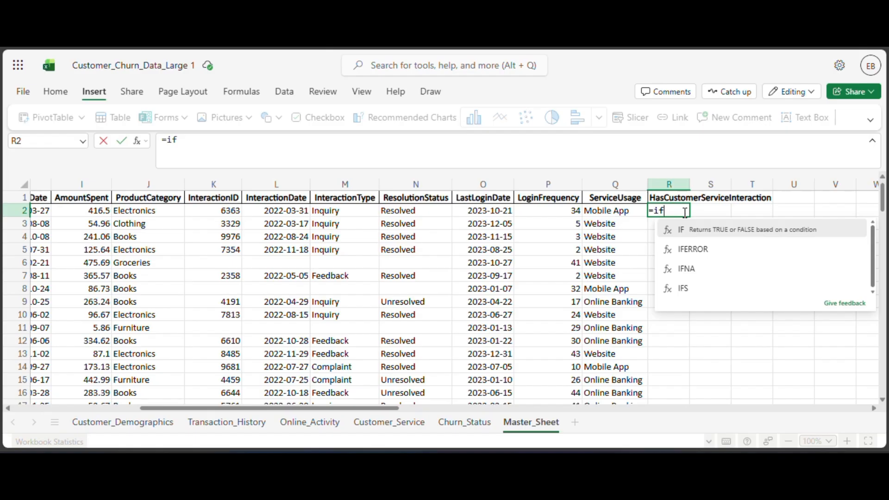
type("(t")
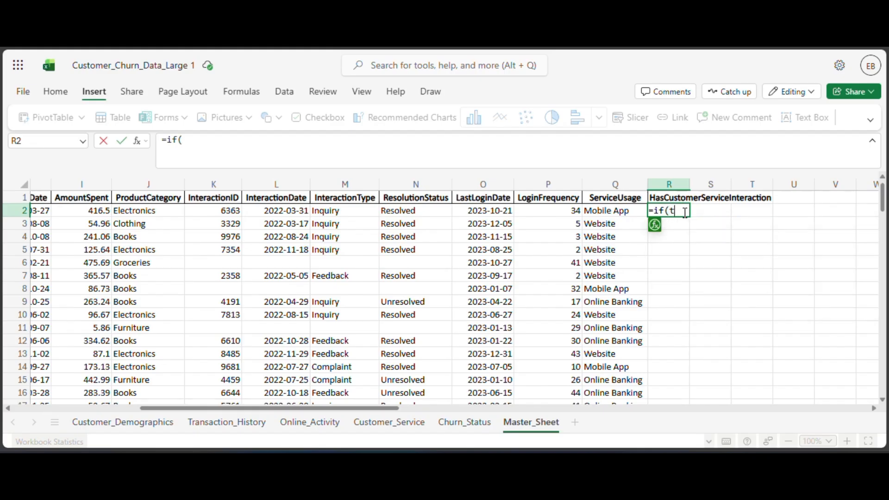
type("rim")
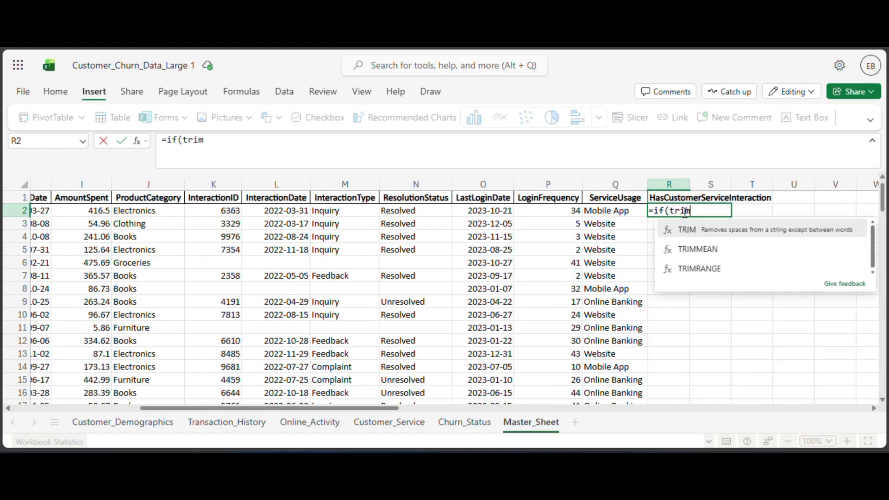
type("(")
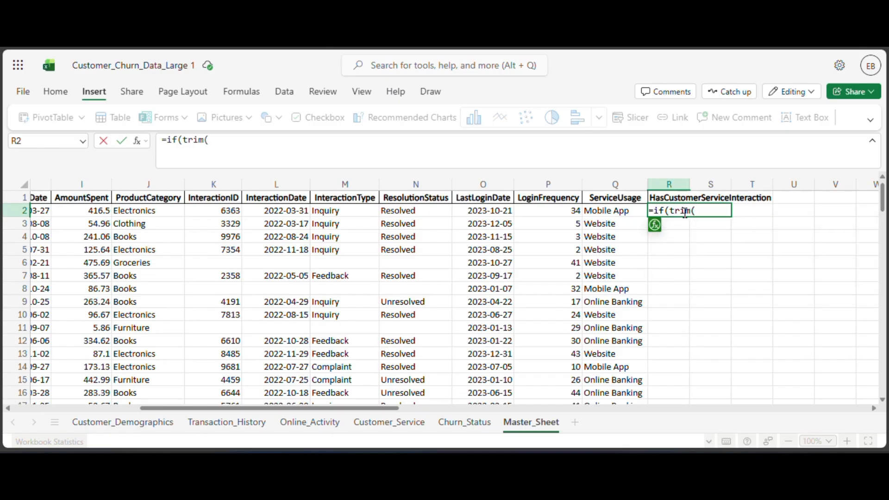
left_click(218, 214)
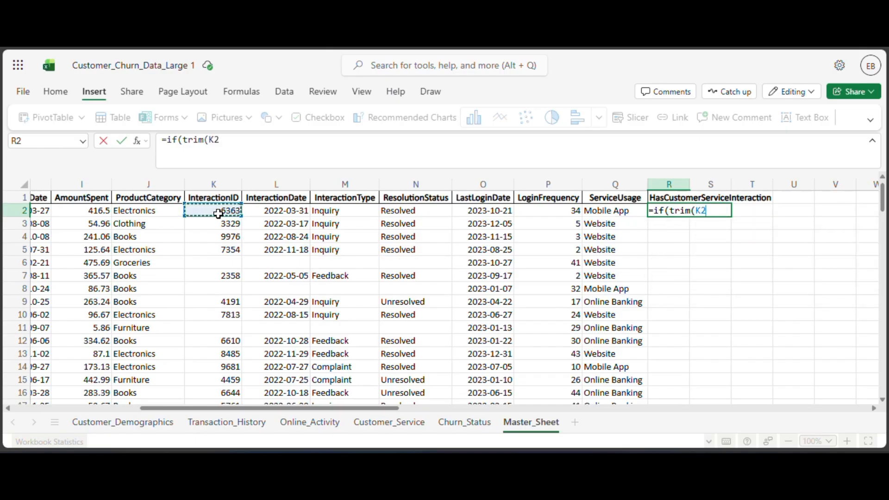
type(")")
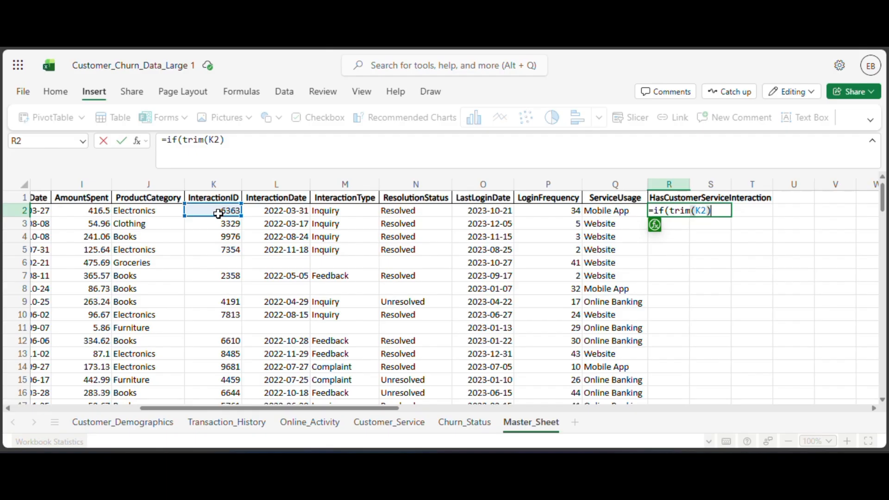
type("=\"\",")
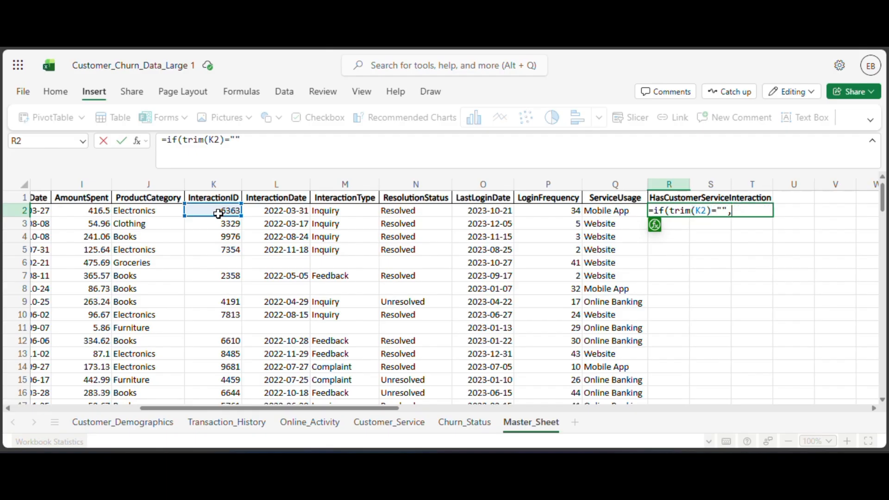
type("0,1")
Compare the trimmed value with "" in the R2 formula, add the results 0 and 1, enter it and reselect R2.
key("Return")
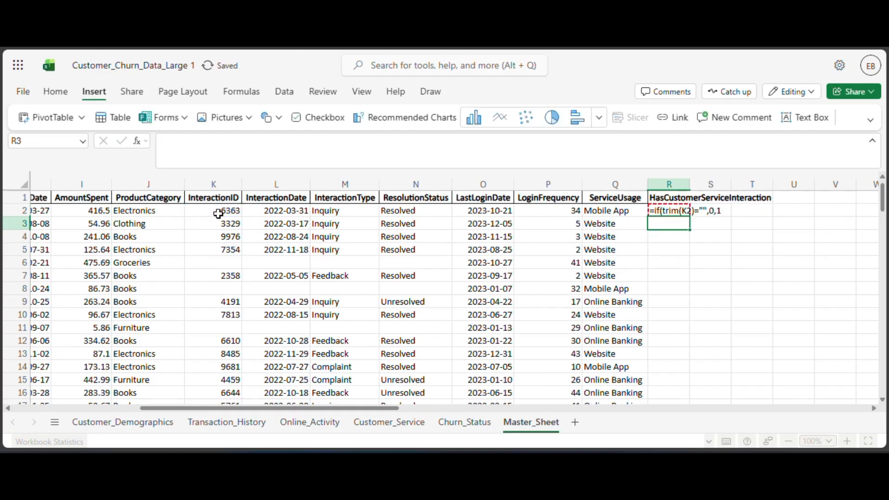
left_click(669, 213)
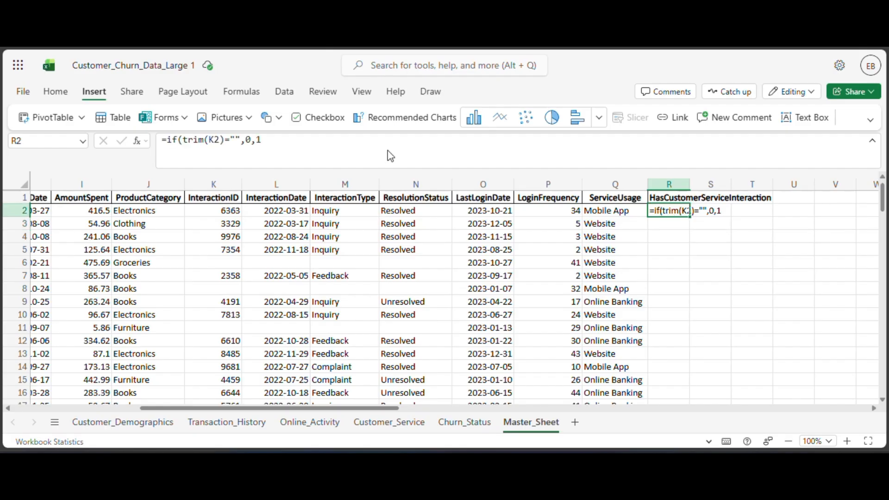
Complete the R2 formula with its closing parenthesis so it reads =IF(TRIM(K2)="",0,1), and enter it.
left_click(373, 138)
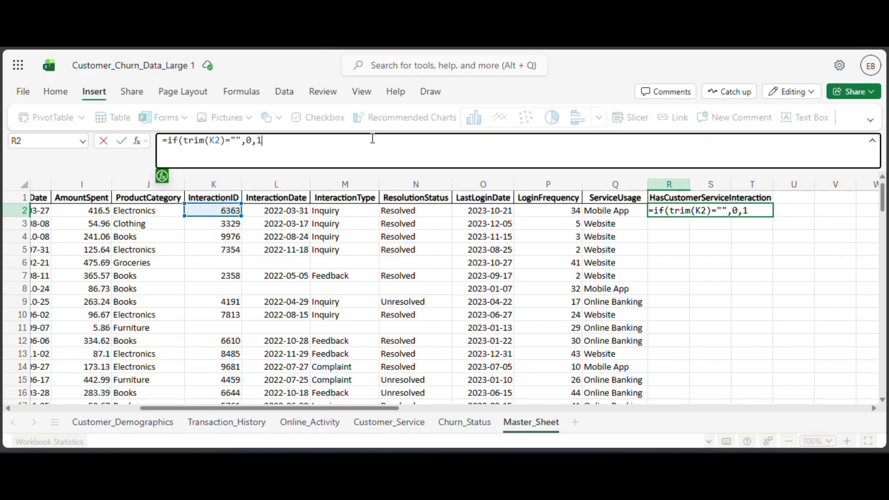
type(")")
key("Return")
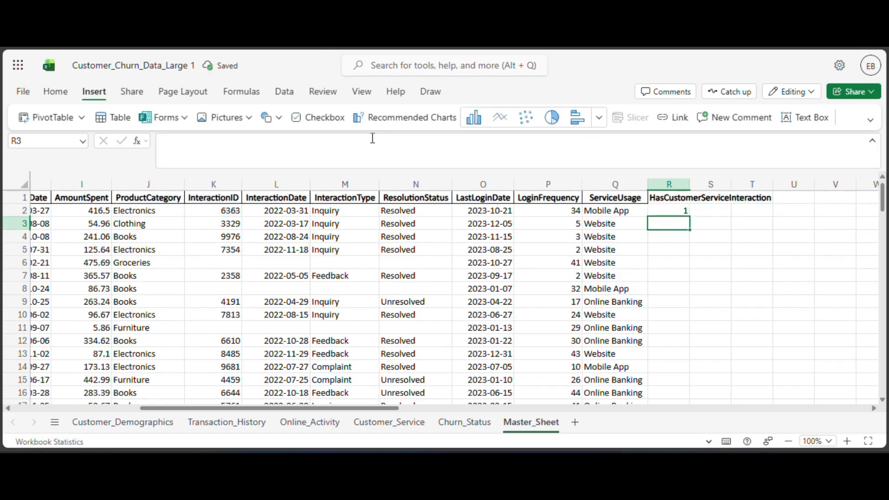
Fill the R2 formula down the HasCustomerServiceInteraction column and autofit the column's width.
left_click(669, 211)
double_click(669, 212)
left_click(677, 238)
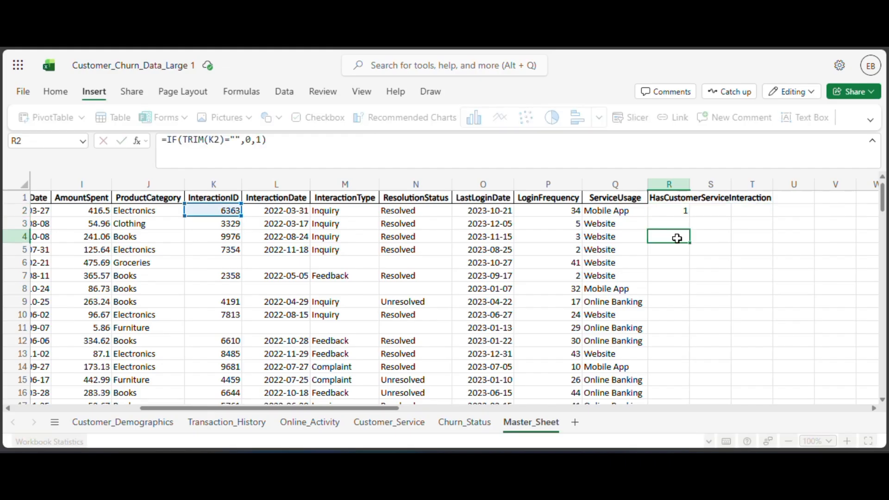
left_click(681, 212)
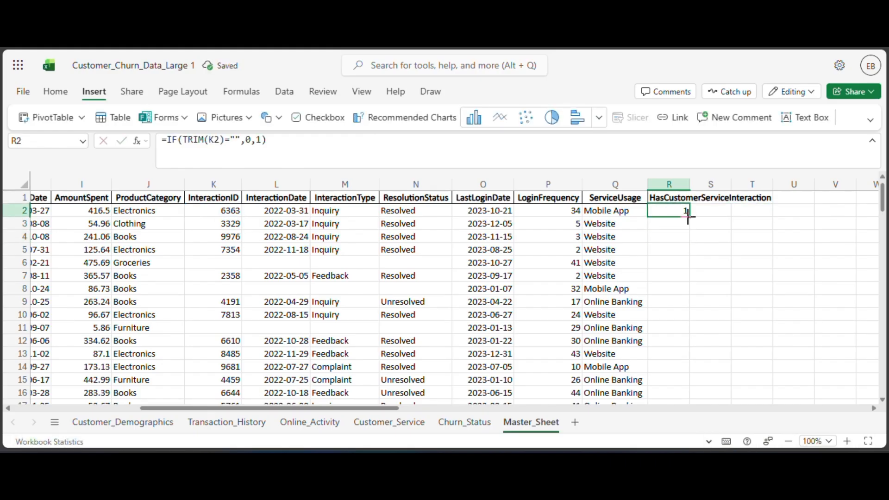
double_click(689, 217)
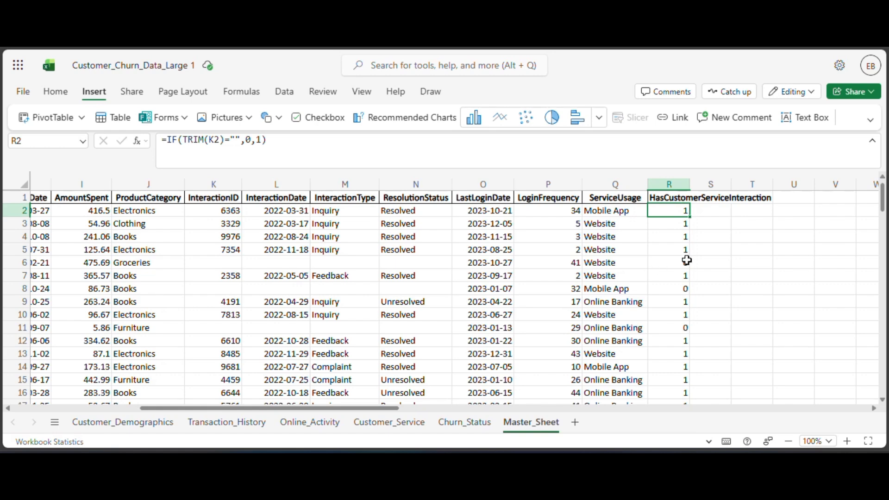
double_click(690, 184)
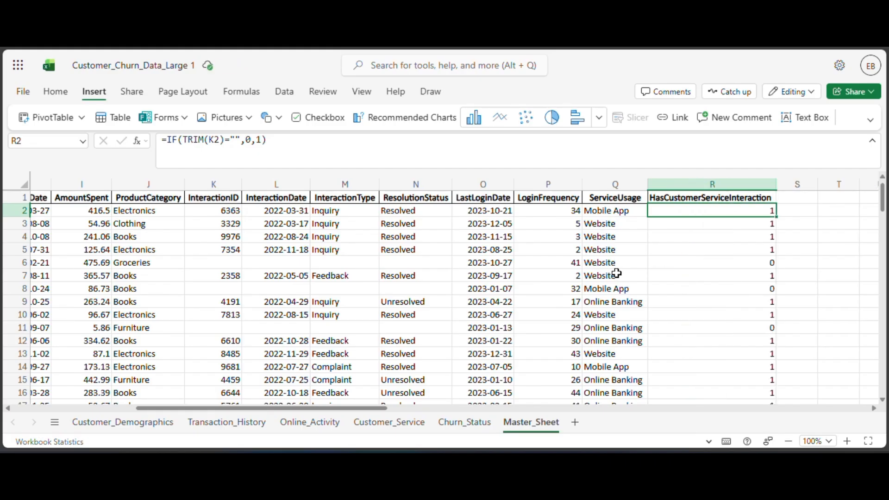
scroll(617, 273, "down", 3)
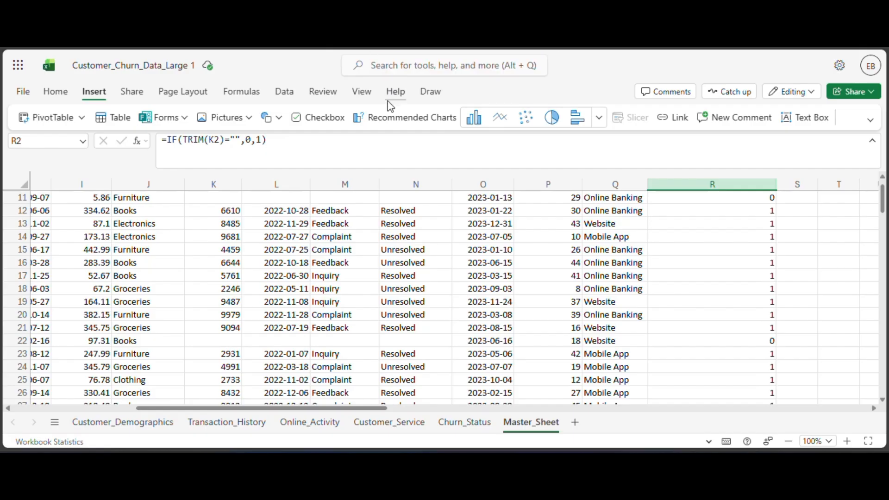
Add a new worksheet after Master_Sheet, rename it EDA and select its cell A1.
left_click(574, 422)
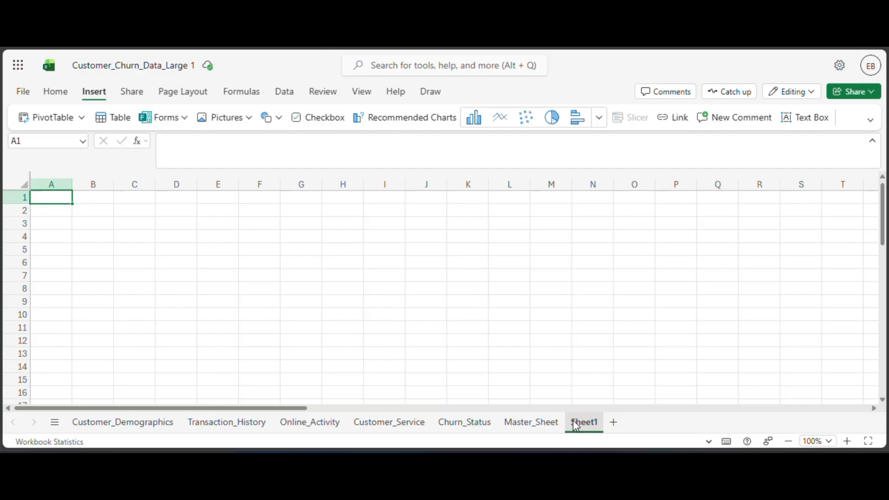
scroll(576, 414, "right", 5)
double_click(580, 422)
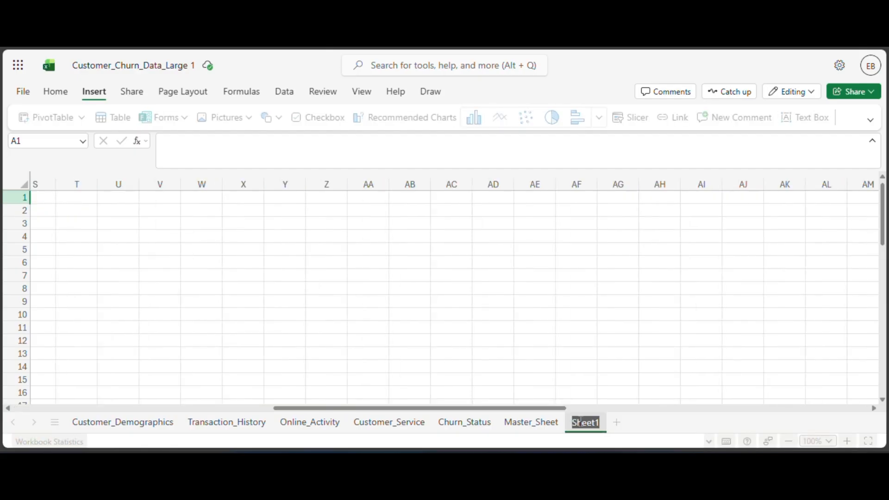
type("EDA")
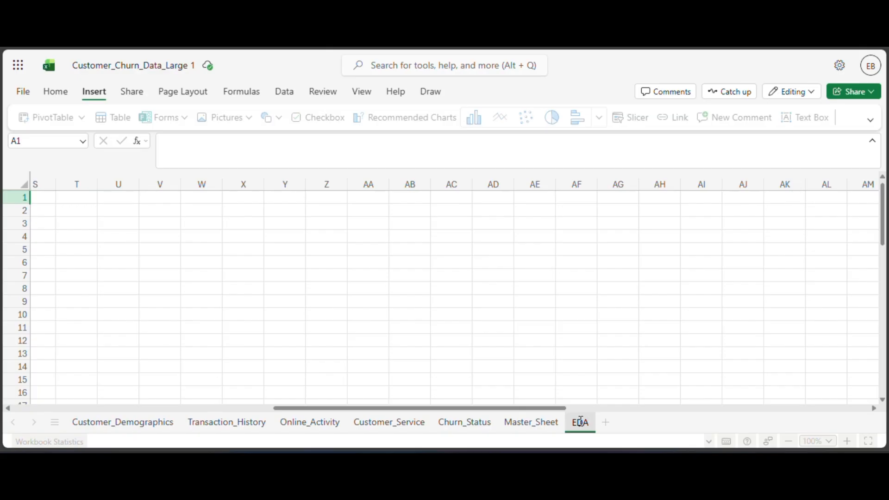
left_click(48, 209)
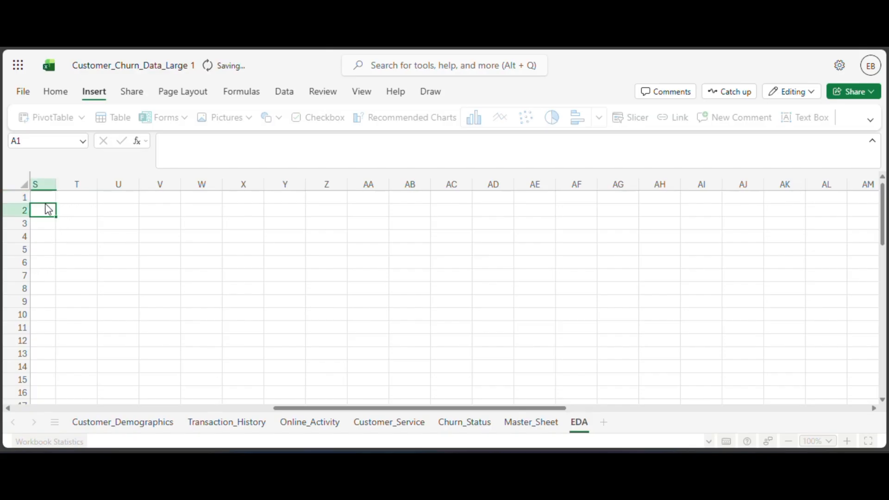
left_click_drag(319, 414, 32, 407)
left_click(52, 201)
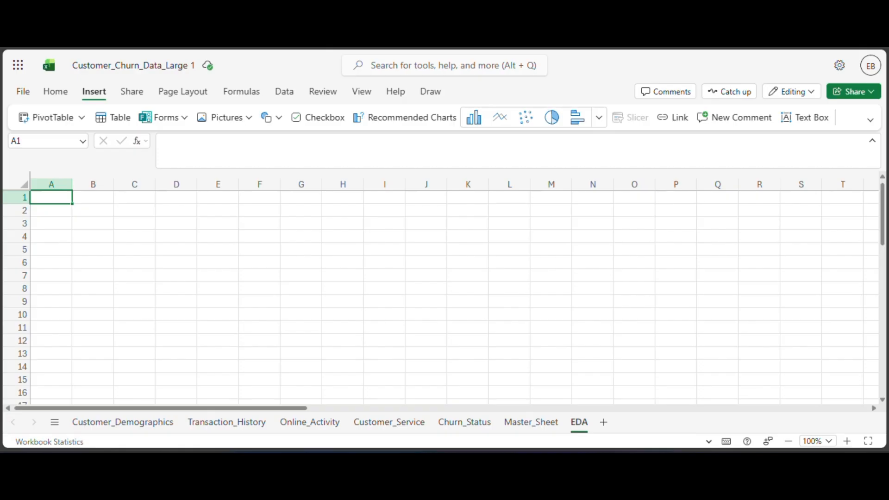
Convert the Master_Sheet data range A1:R1001 into a table with headers.
left_click(540, 422)
left_click(379, 274)
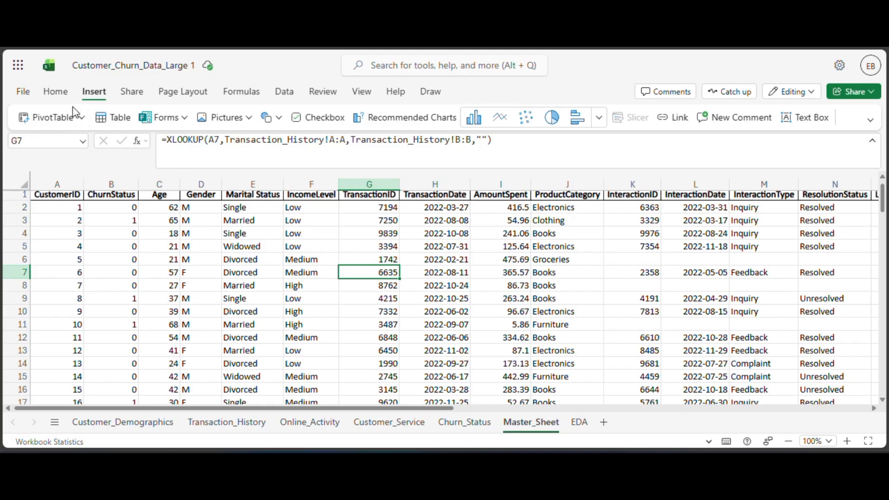
key("ctrl+a")
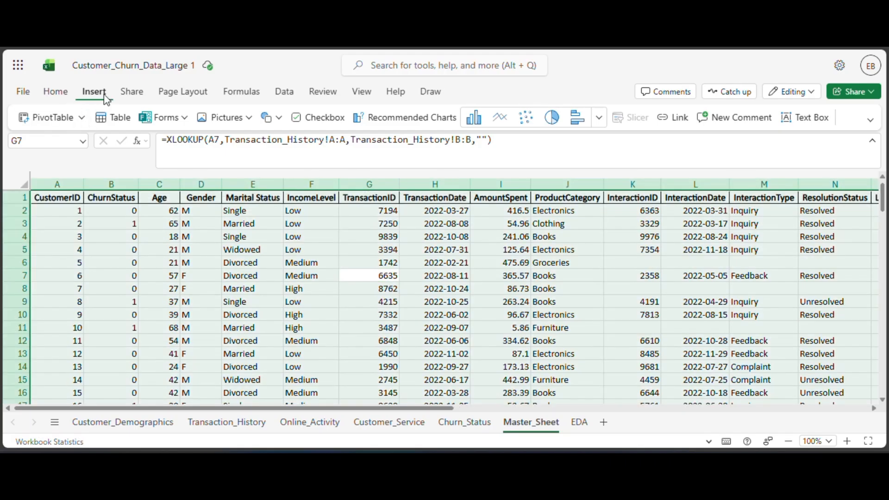
left_click(122, 121)
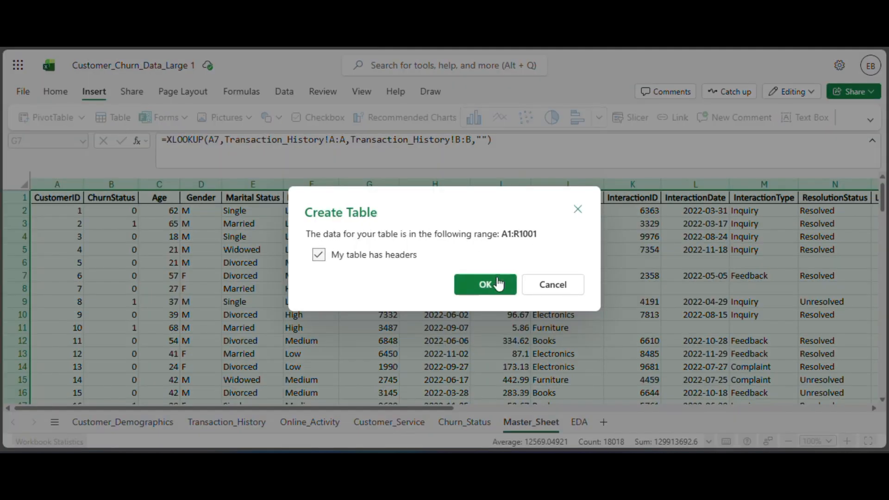
left_click(498, 284)
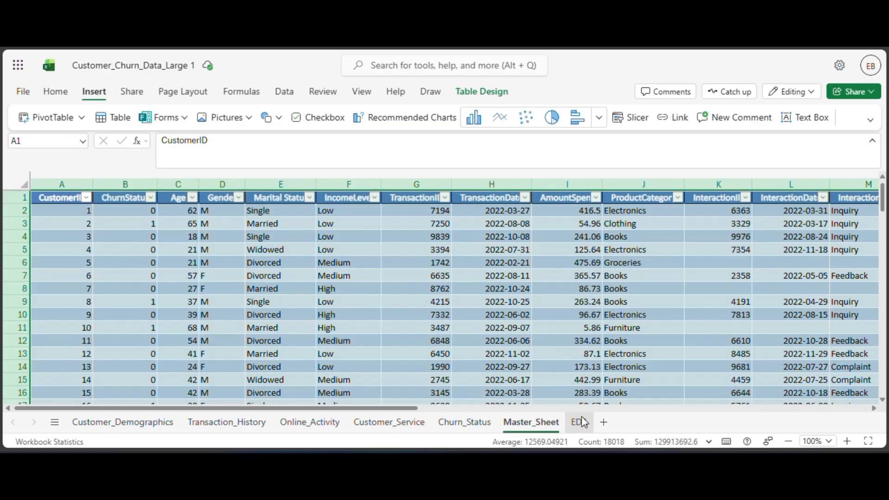
Enter the heading CHURN RATE in A1 and the label total customers in A2 of the EDA sheet.
left_click(583, 422)
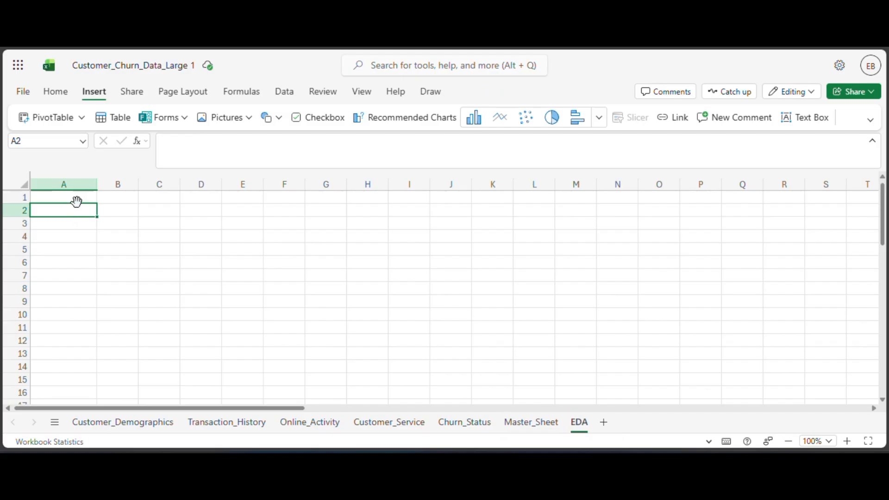
left_click(90, 197)
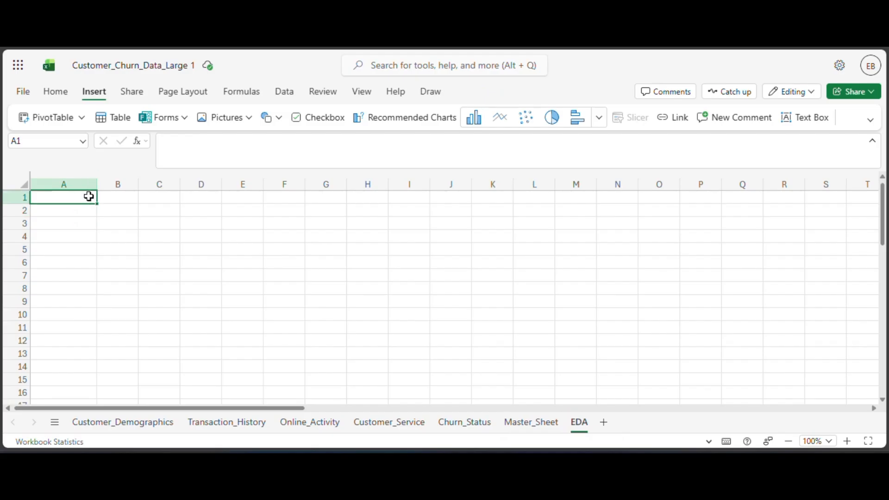
type("CHURN RATE")
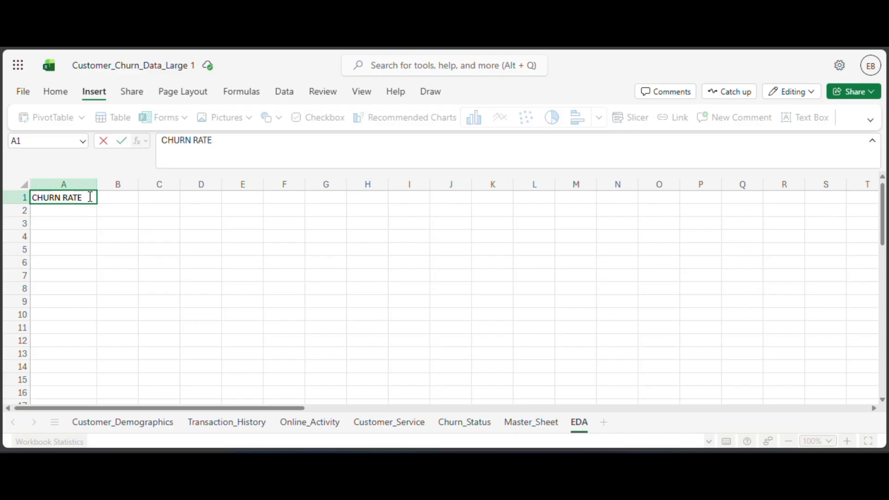
left_click(49, 212)
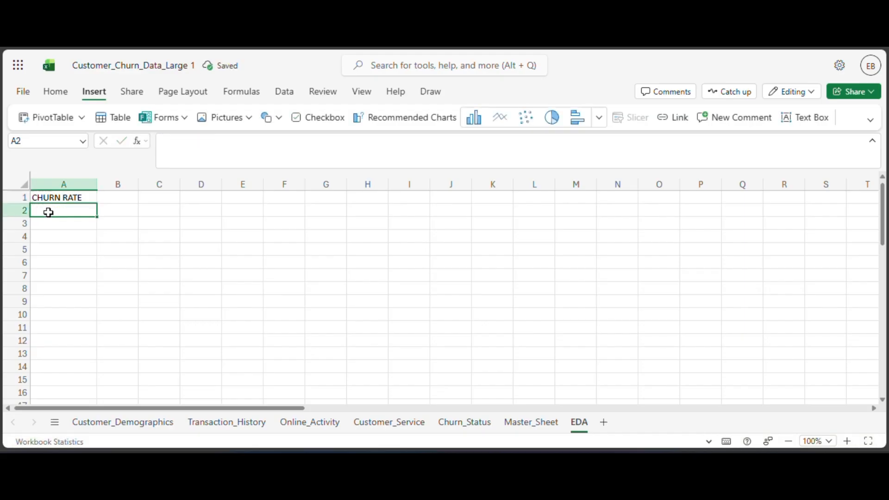
type("total")
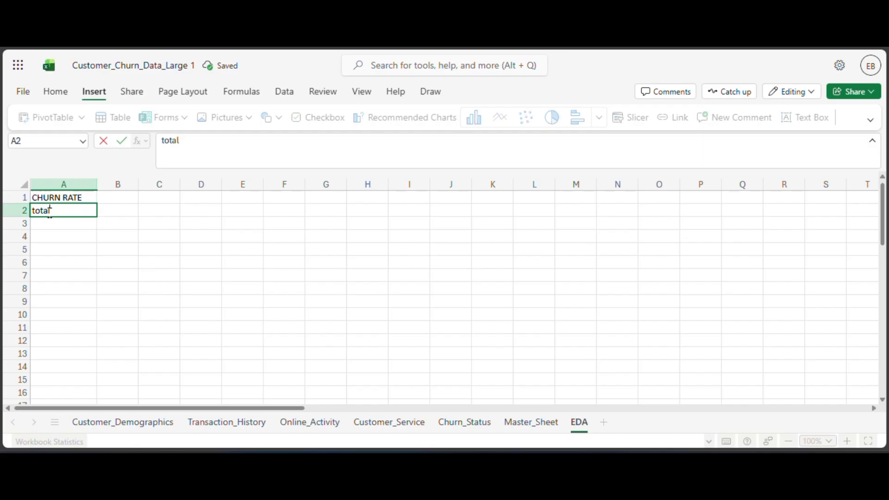
type(" customer")
type("s")
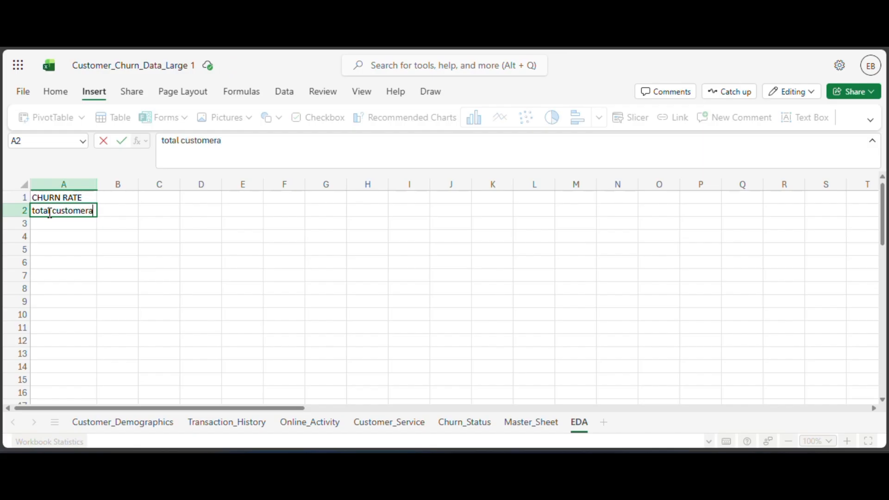
key("BackSpace")
type("s")
key("Tab")
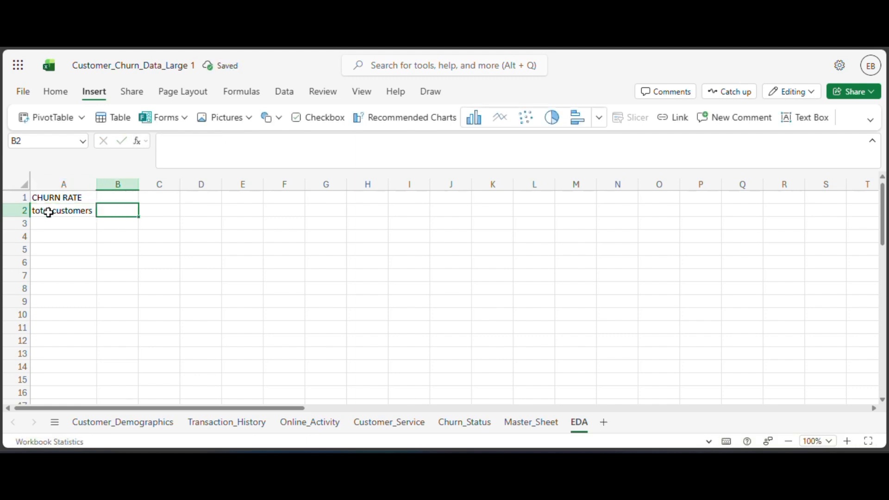
Calculate the total customers in EDA cell B2 with COUNTA over the CustomerID column of the Master_Sheet table.
type("=")
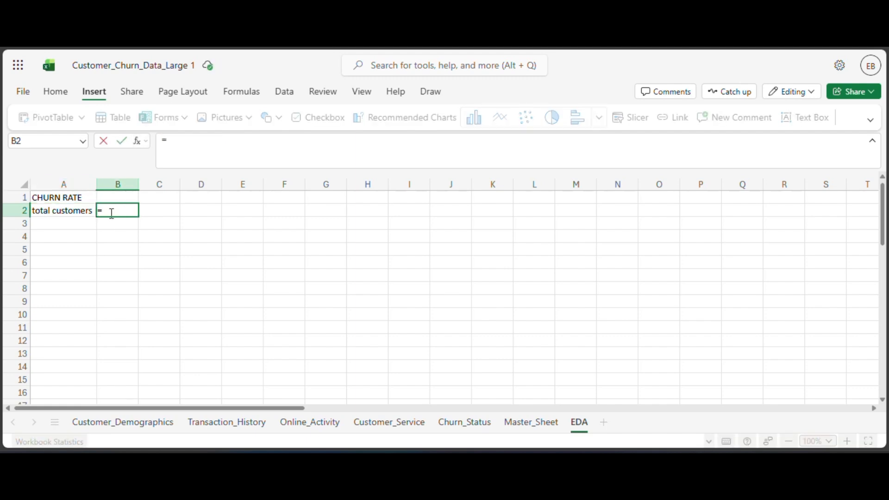
type("count")
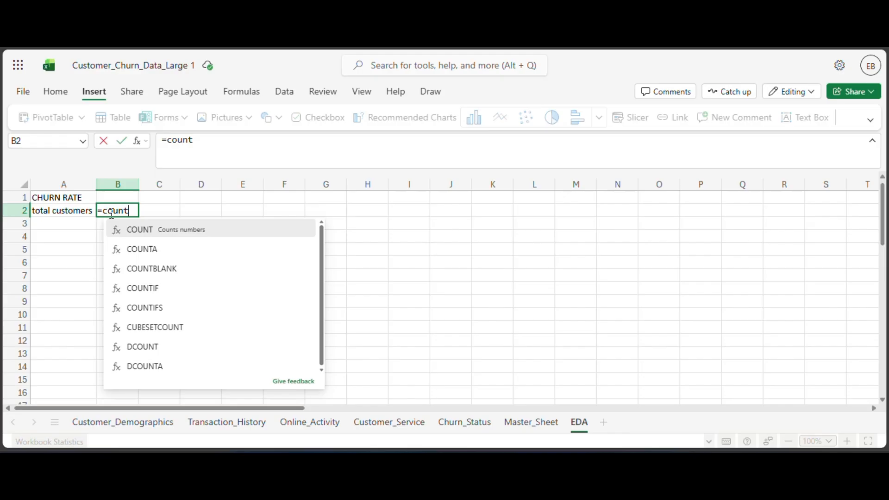
key("Down")
key("Tab")
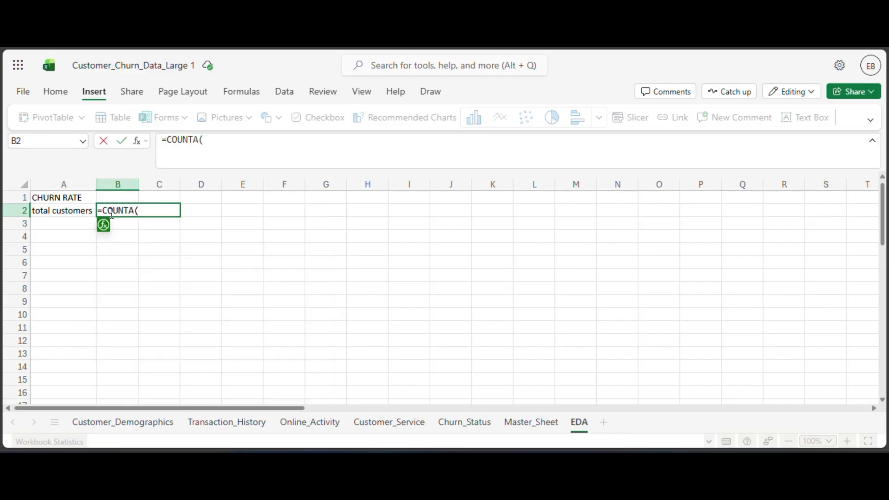
left_click(530, 422)
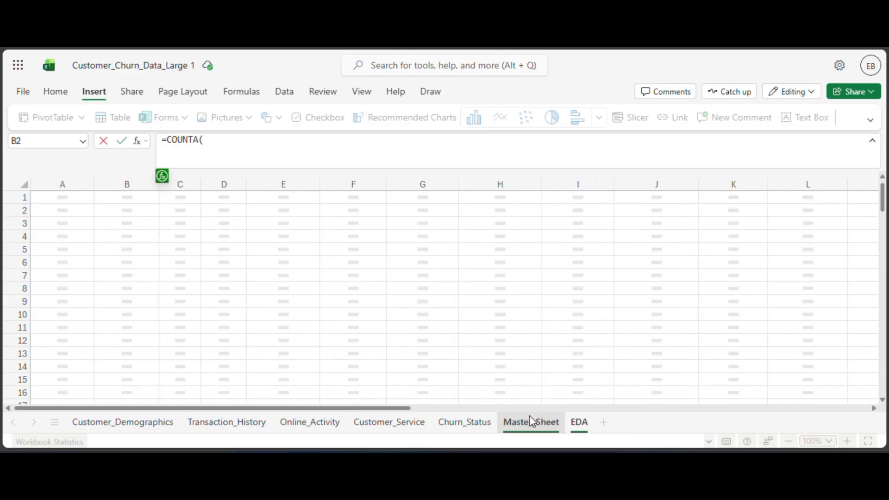
left_click(69, 187)
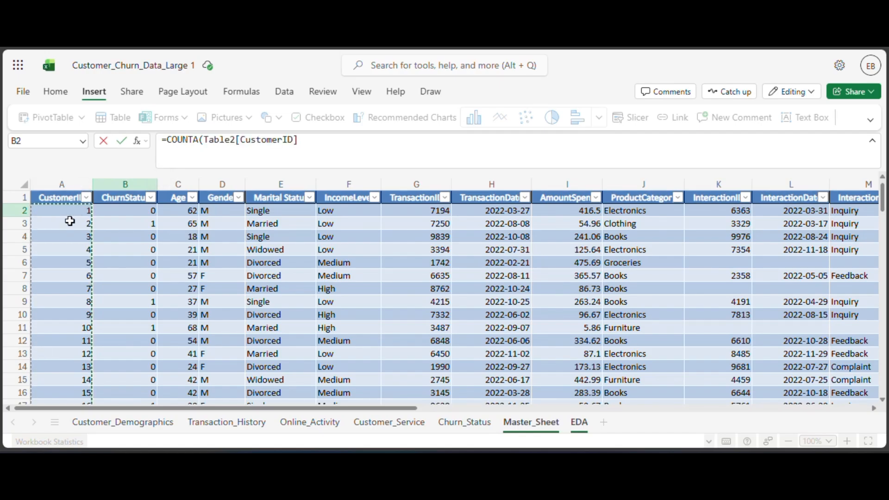
key("Return")
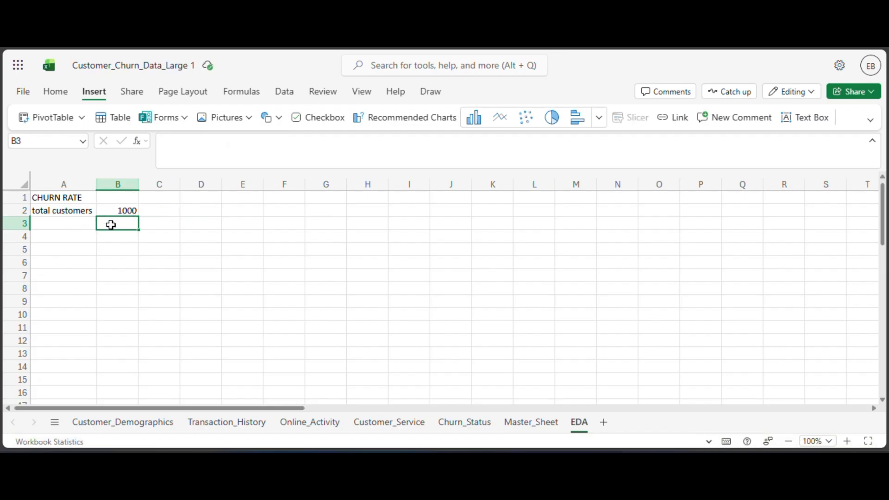
Enter the label total churned in cell A3 of the EDA sheet.
left_click(62, 223)
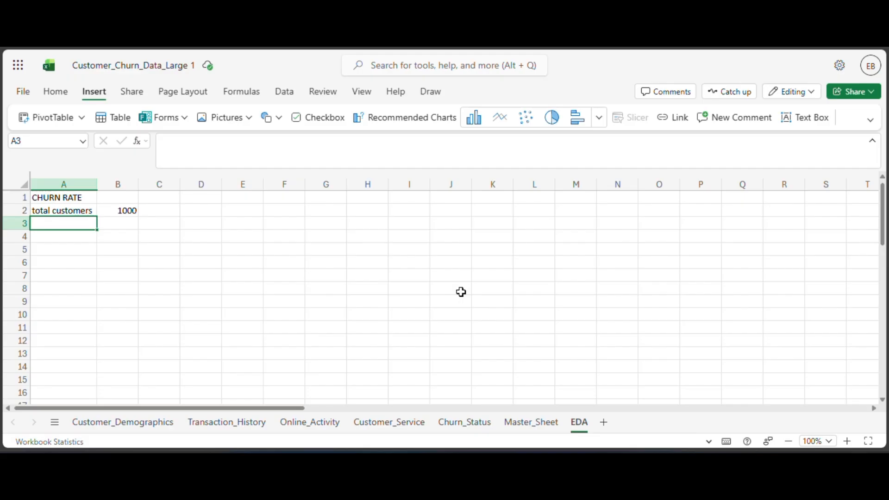
type("total churned")
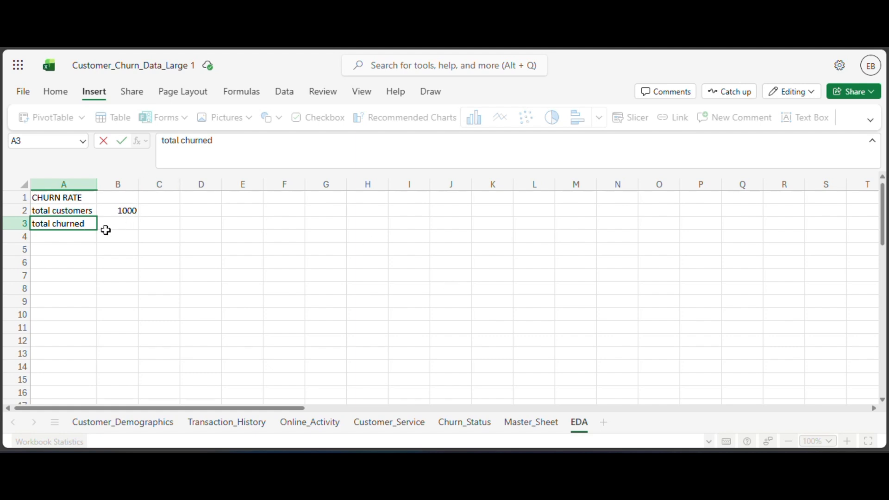
Calculate the total churned in EDA cell B3 with COUNTIF over the Master_Sheet table's ChurnStatus column, using criterion 1.
left_click(120, 227)
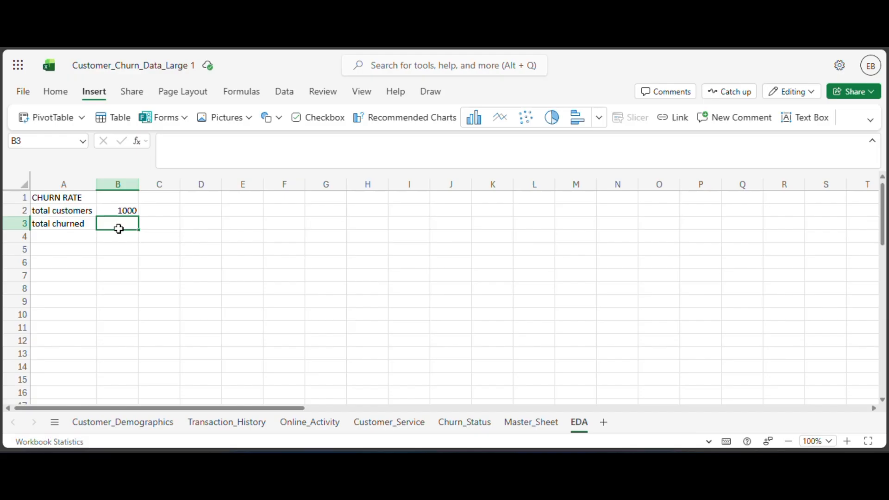
type("=count")
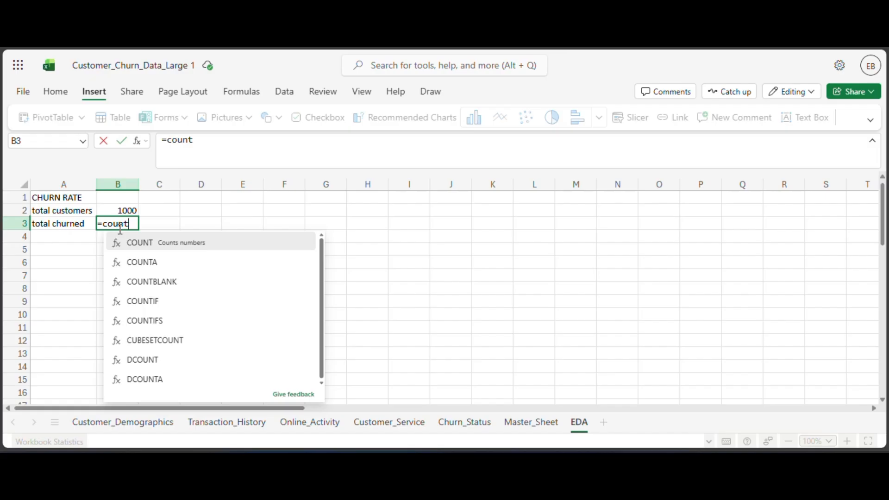
type("if(")
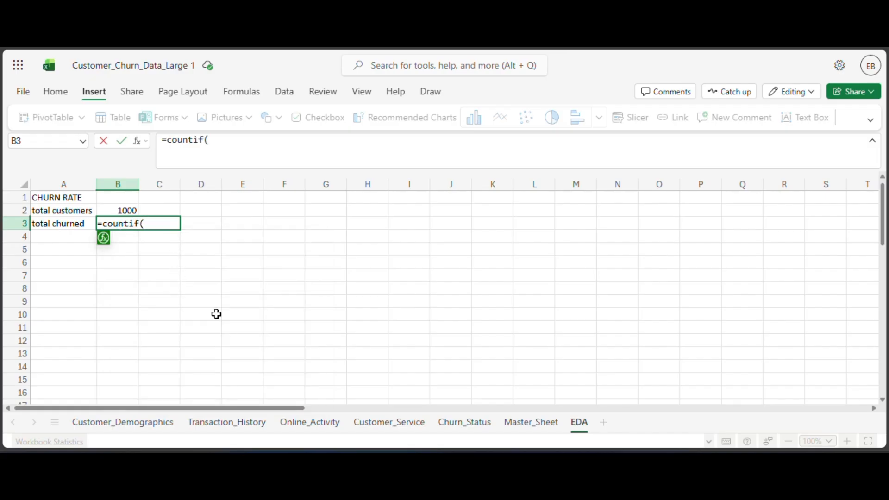
left_click(520, 427)
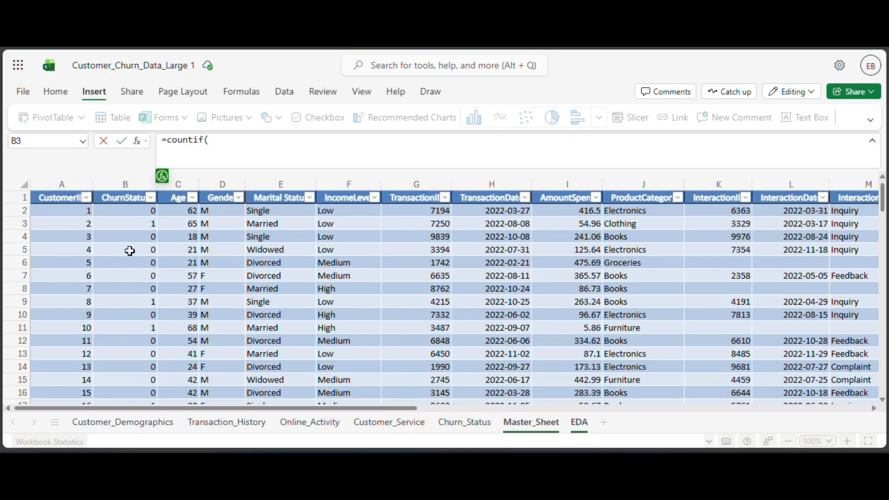
left_click(137, 187)
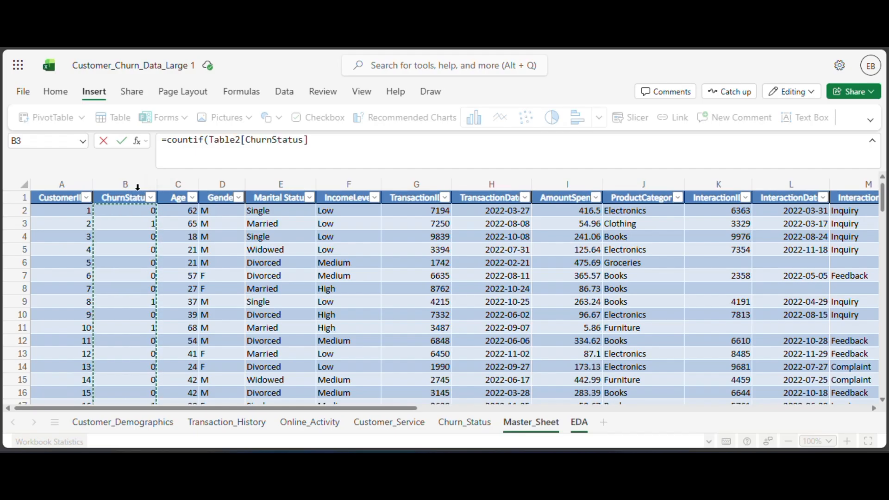
left_click(315, 140)
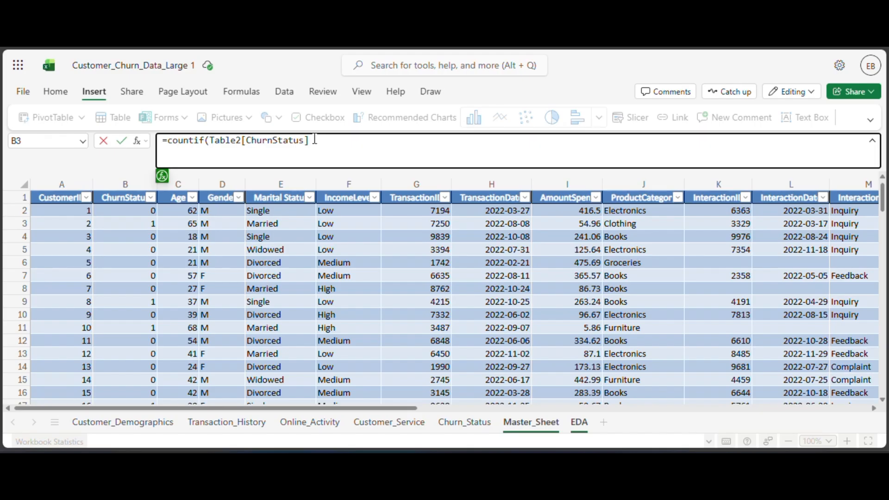
type(",1)")
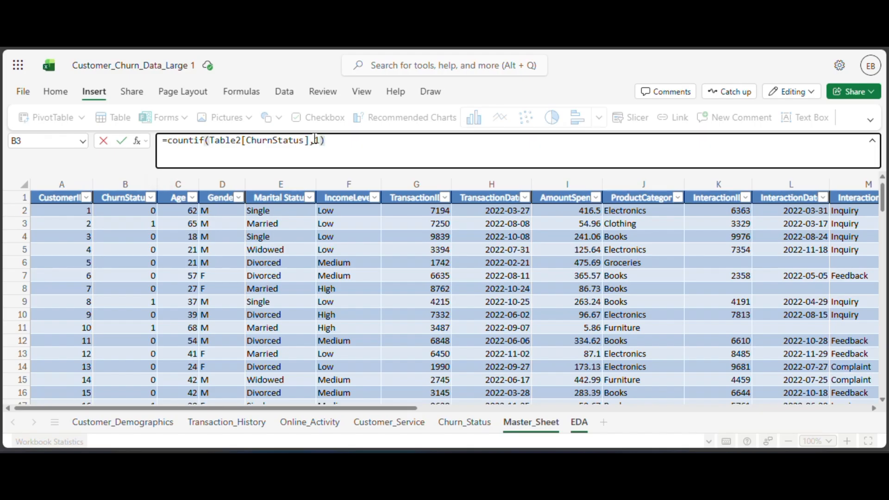
key("Return")
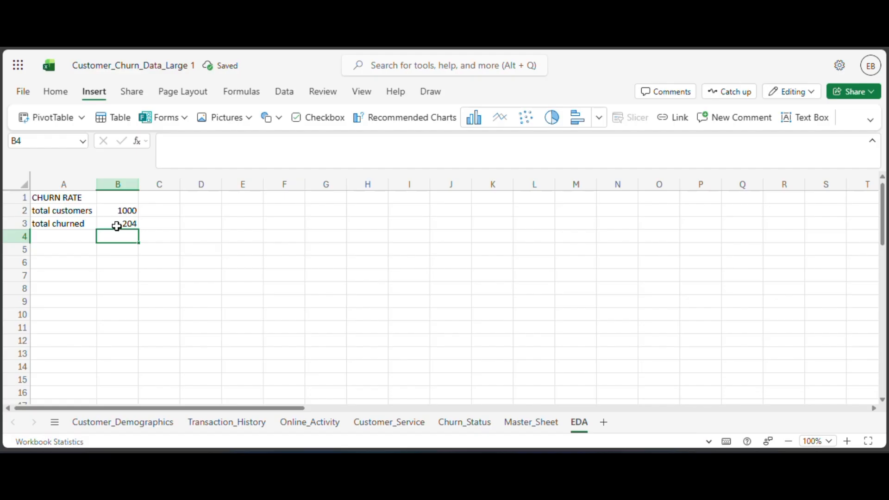
left_click(117, 226)
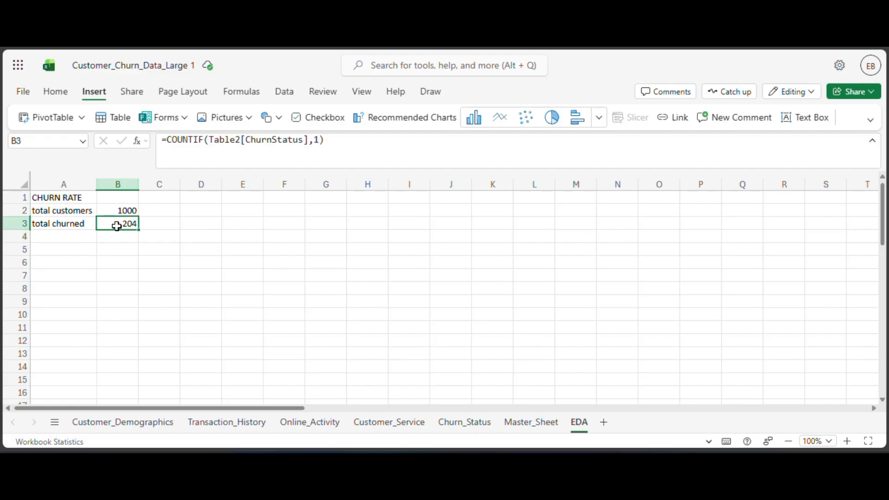
Enter the label churn rate in cell A5 of the EDA sheet.
left_click(73, 249)
type("c")
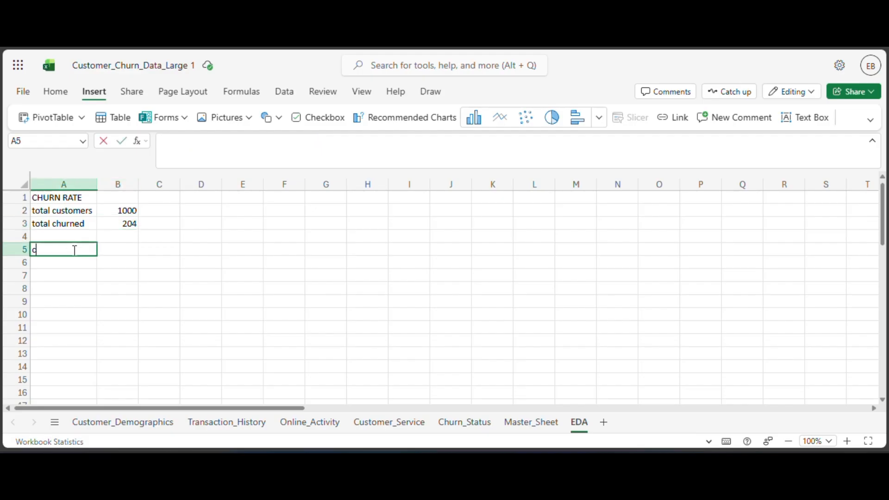
type("hurne")
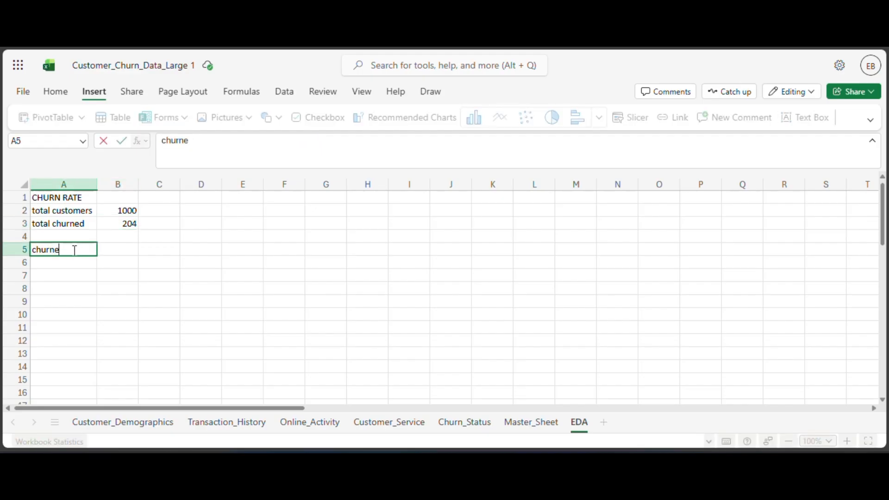
key("BackSpace")
type("ws")
key("BackSpace")
key("BackSpace")
type("rate")
Calculate the churn rate in cell B5 by dividing total churned by total customers with =B3/B2.
left_click(110, 254)
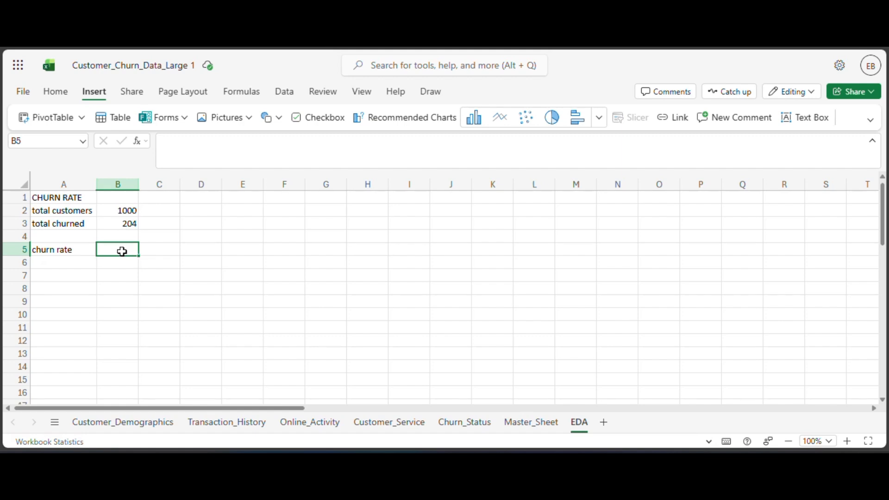
type("=")
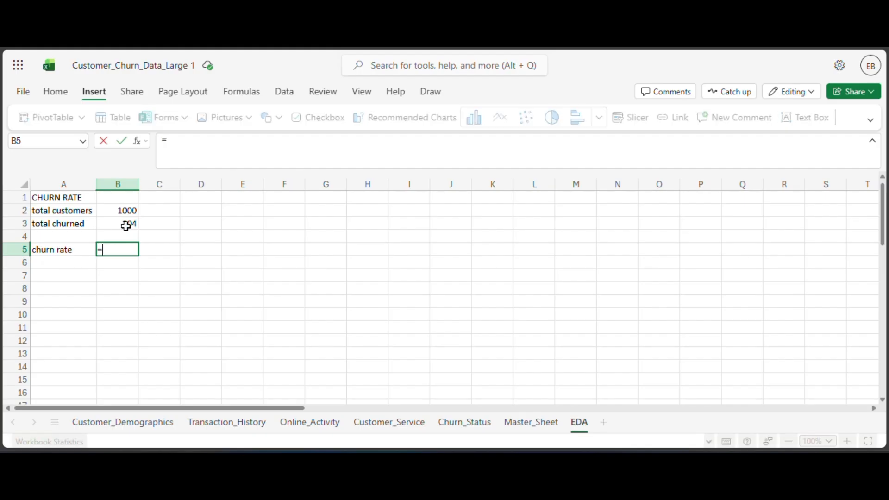
left_click(114, 228)
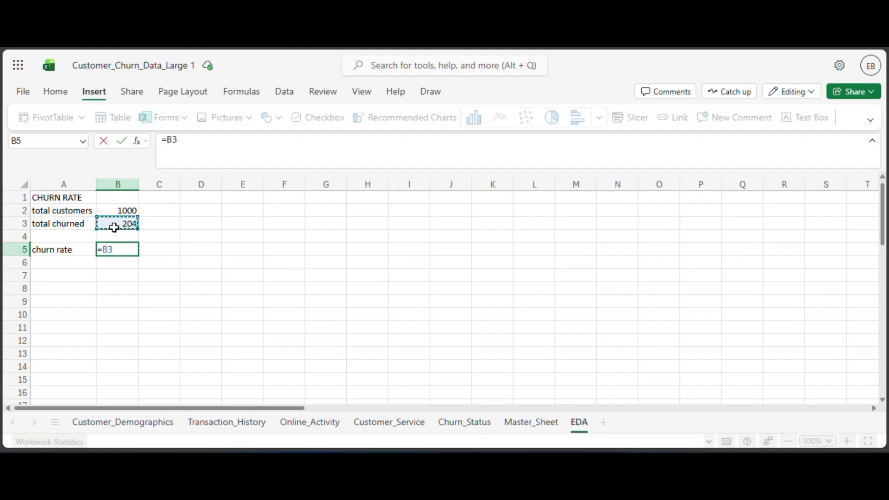
type("/")
left_click(107, 211)
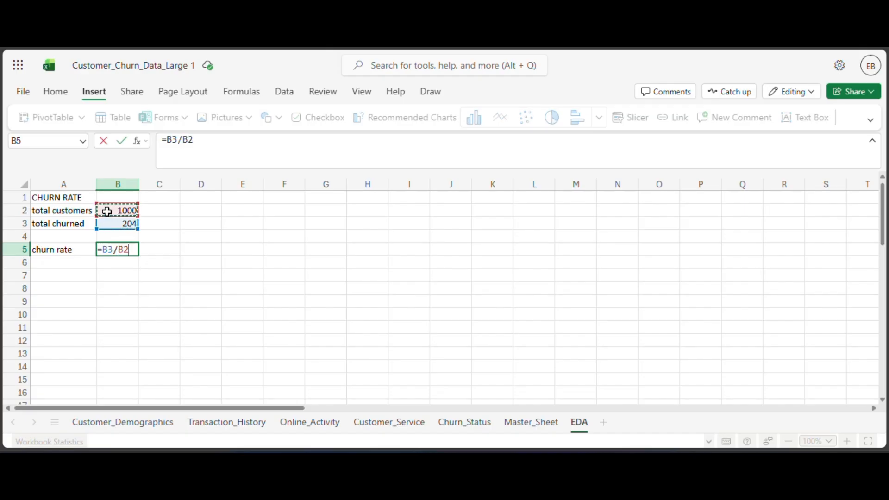
key("Return")
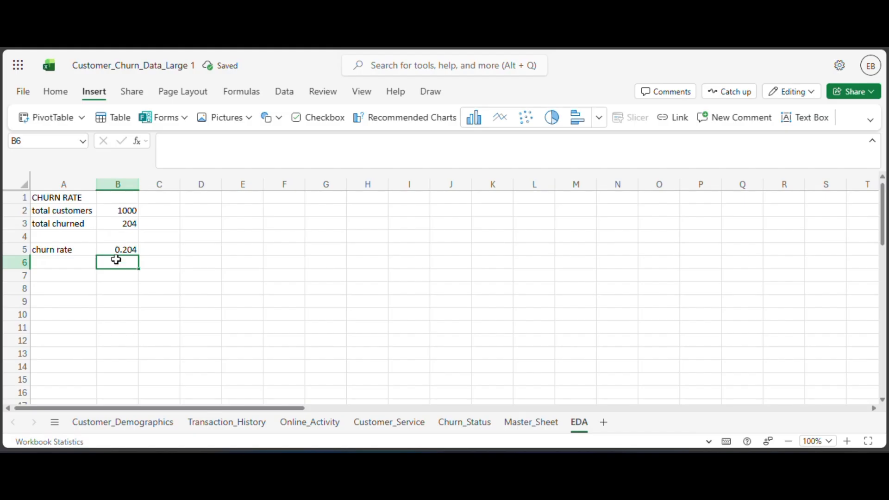
Format the churn rate in cell B5 as a Percentage with 2 decimal places.
left_click(115, 250)
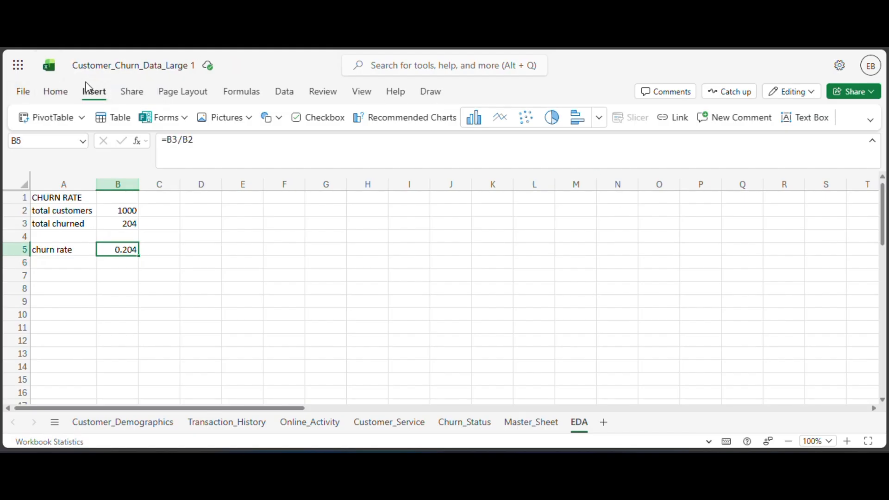
left_click(56, 93)
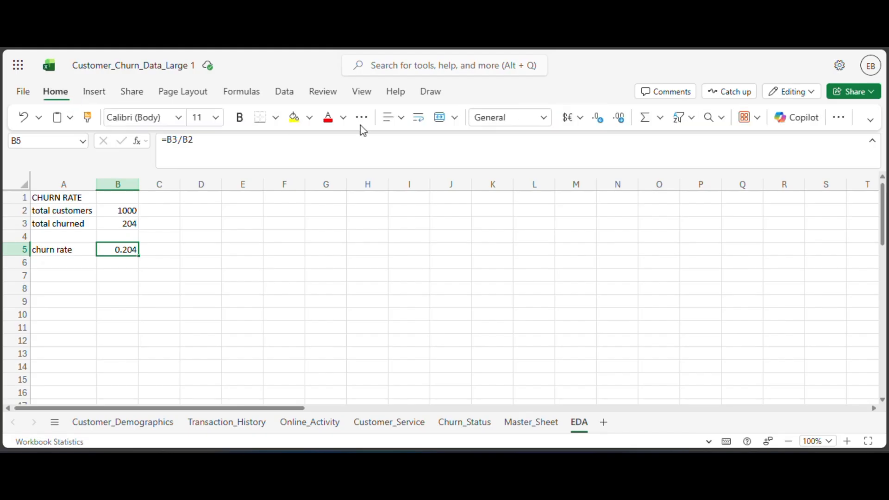
left_click(547, 119)
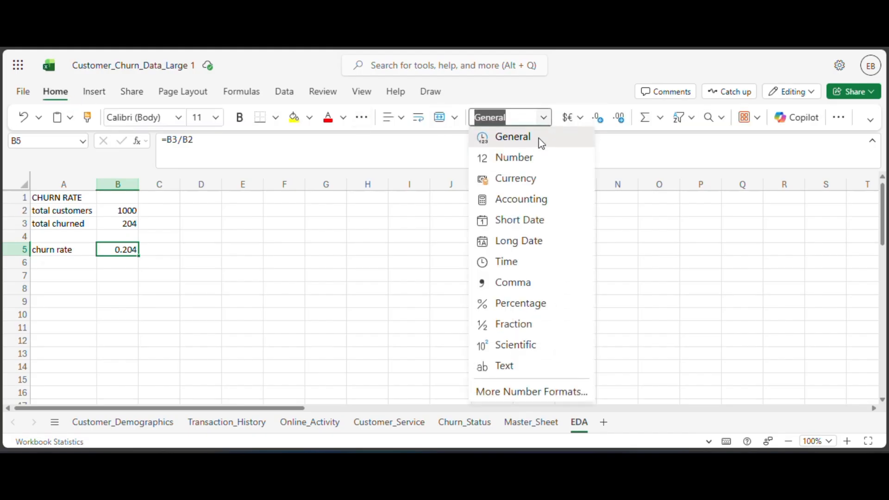
left_click(112, 242)
right_click(113, 242)
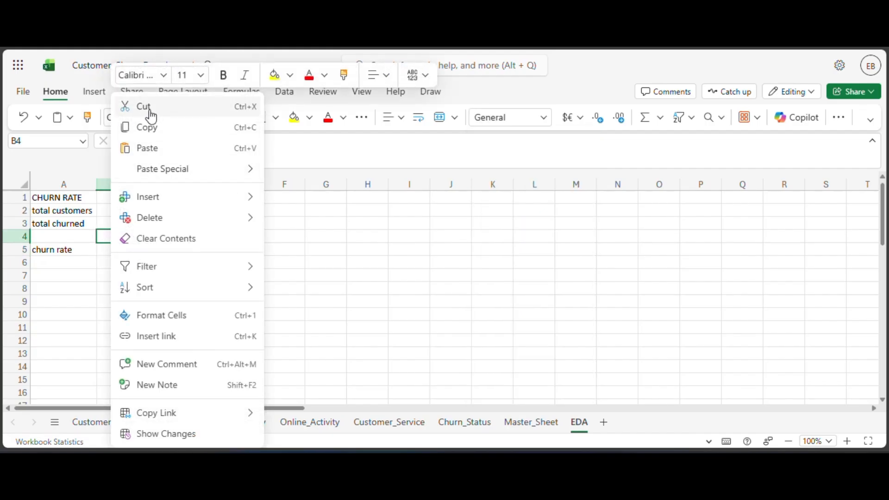
left_click(186, 326)
key("Down")
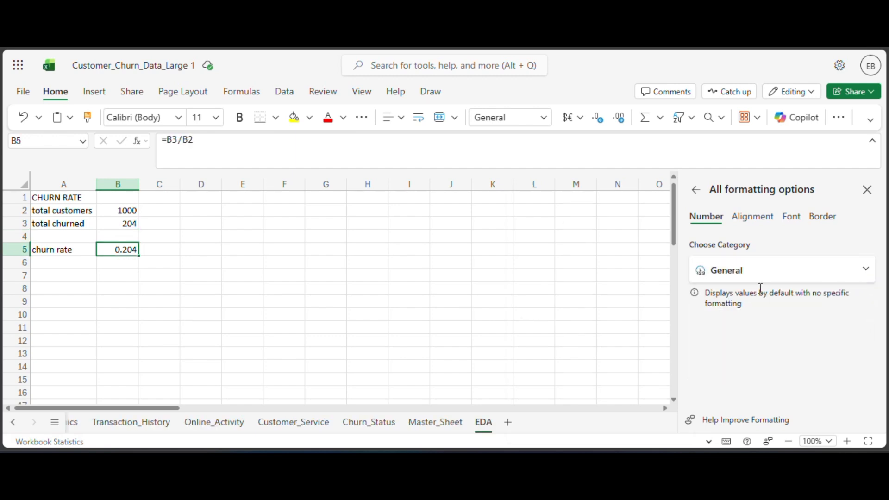
left_click(772, 272)
left_click(598, 313)
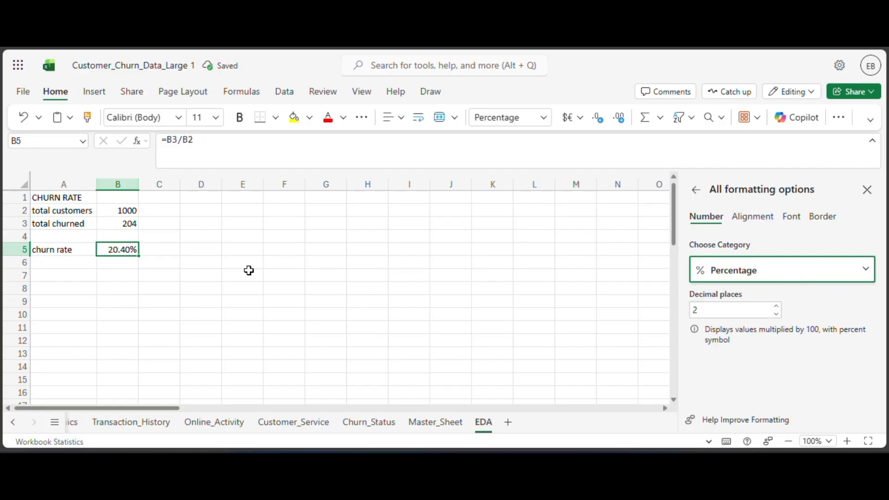
left_click_drag(200, 257, 200, 254)
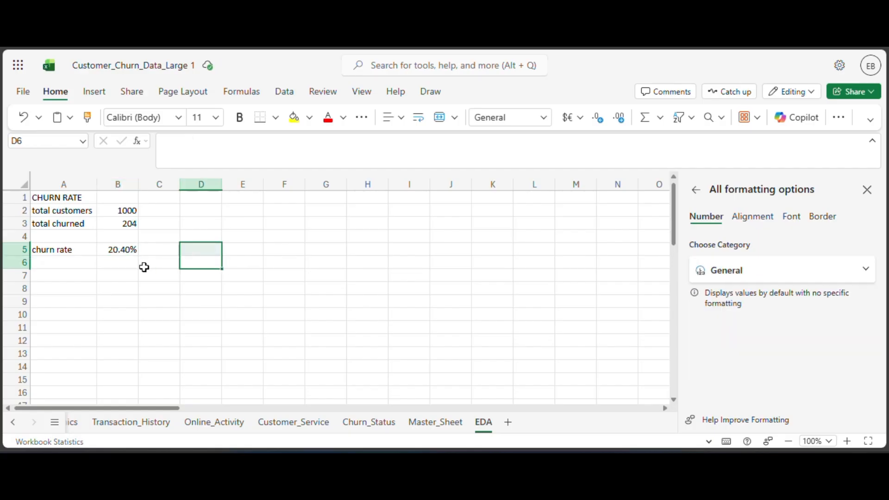
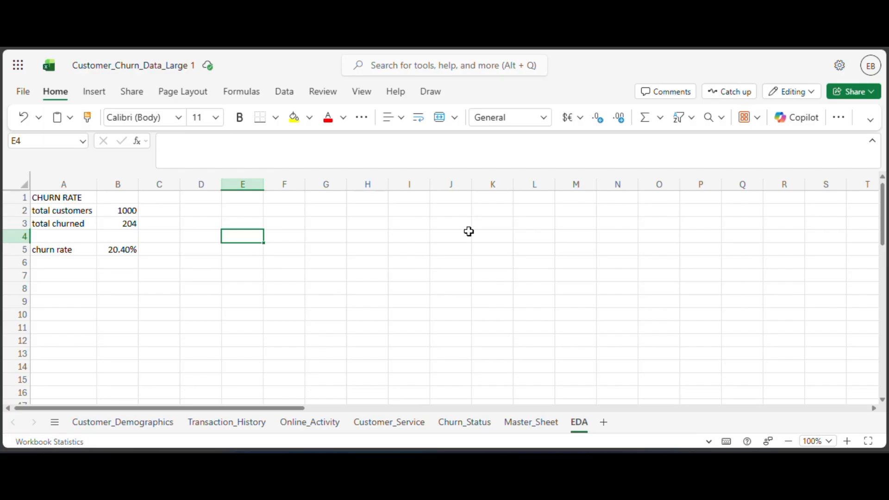
Create a PivotTable from the Master_Sheet table (Table2) on the existing EDA sheet at cell A7.
left_click(519, 422)
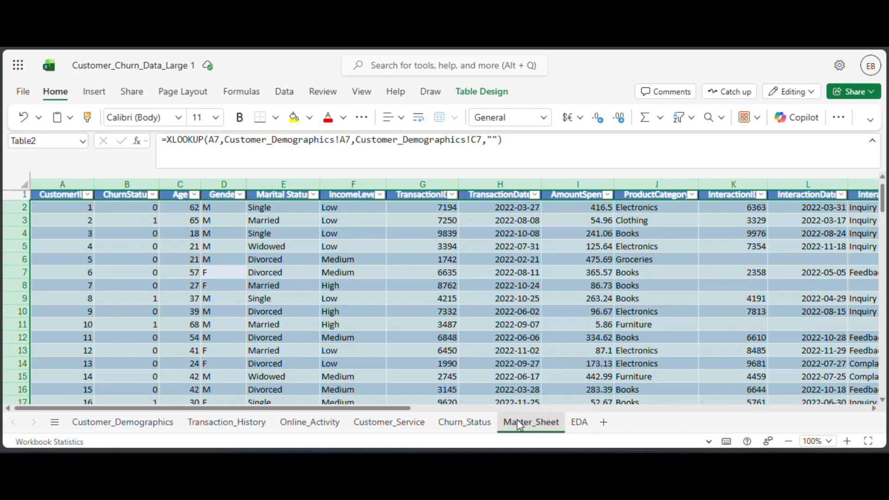
left_click(361, 288)
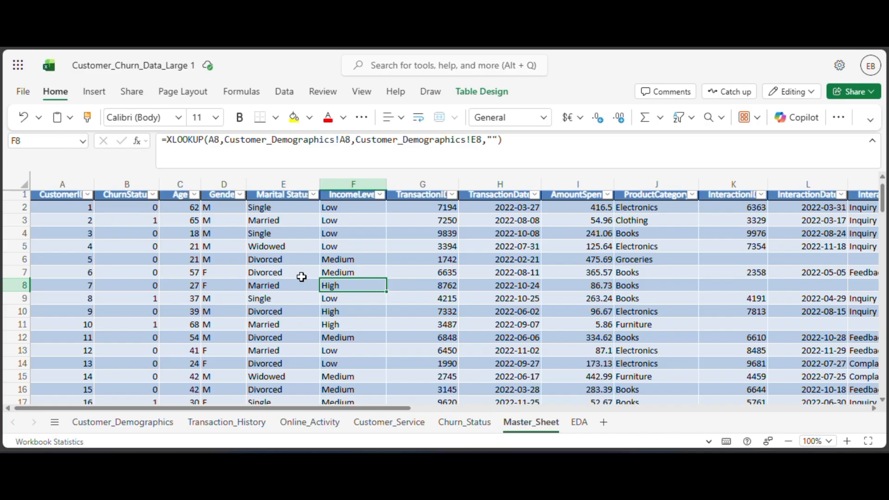
key("ctrl+a")
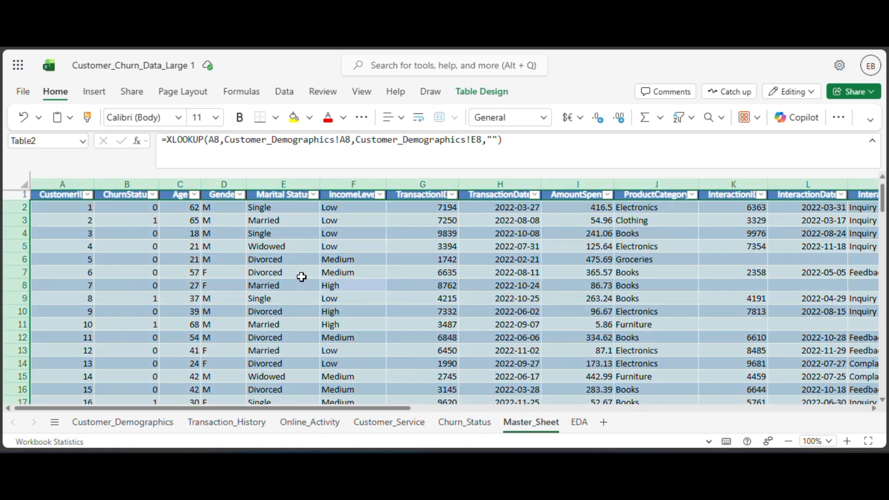
left_click(94, 92)
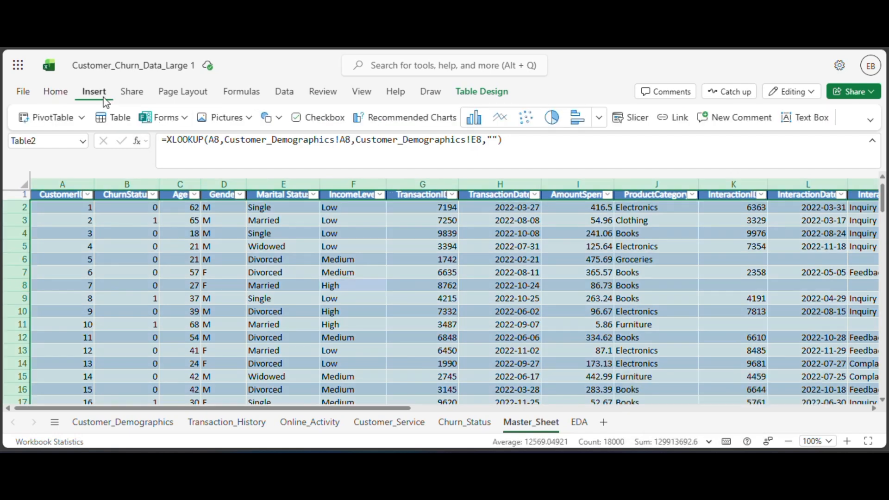
left_click(51, 118)
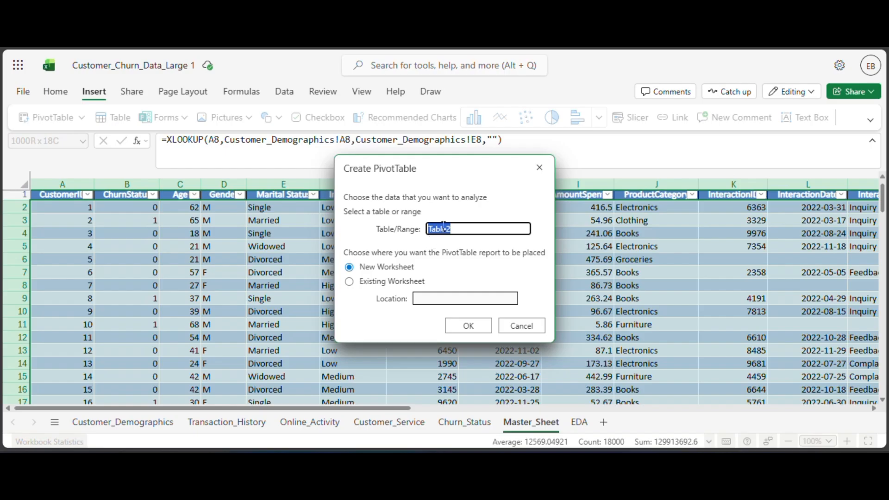
left_click(446, 301)
left_click(410, 283)
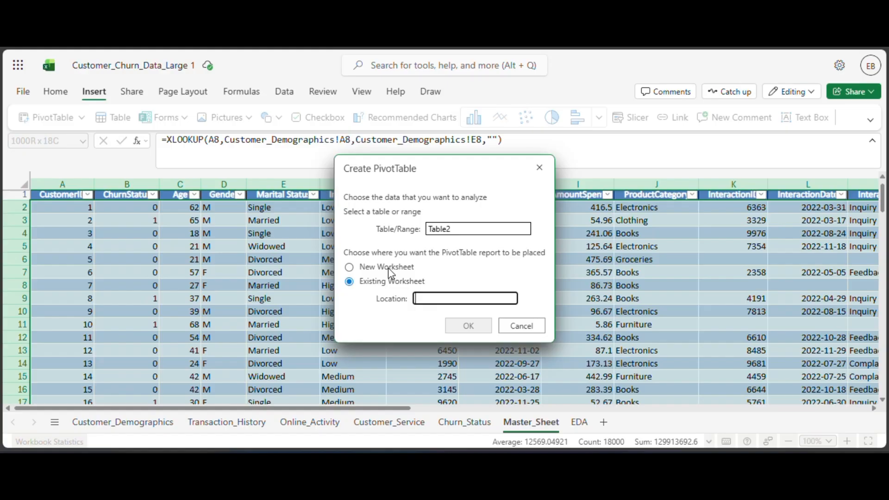
left_click(579, 423)
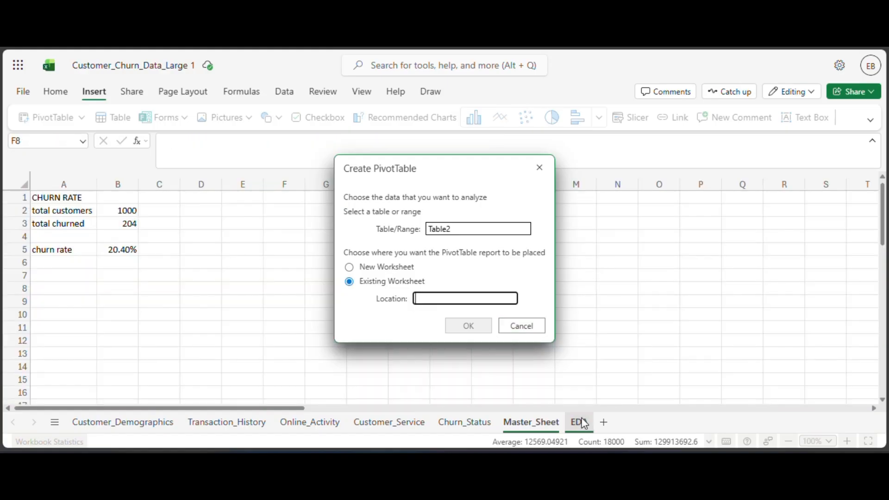
left_click(79, 276)
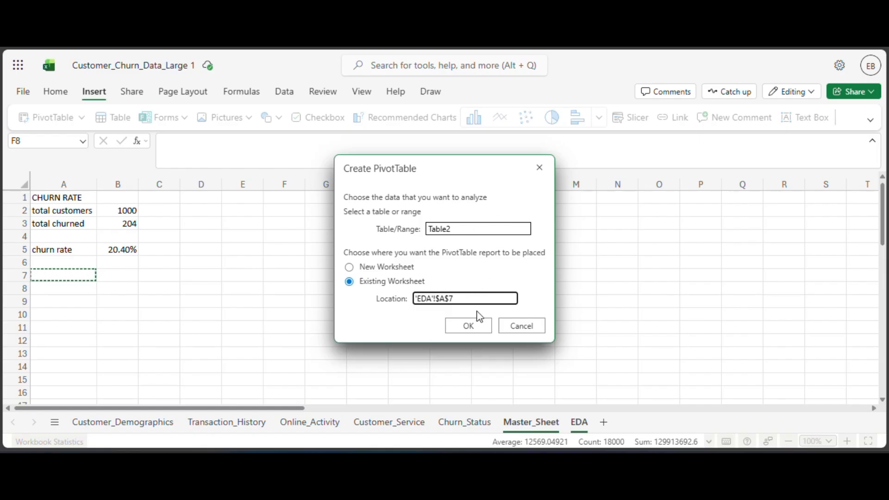
left_click(470, 325)
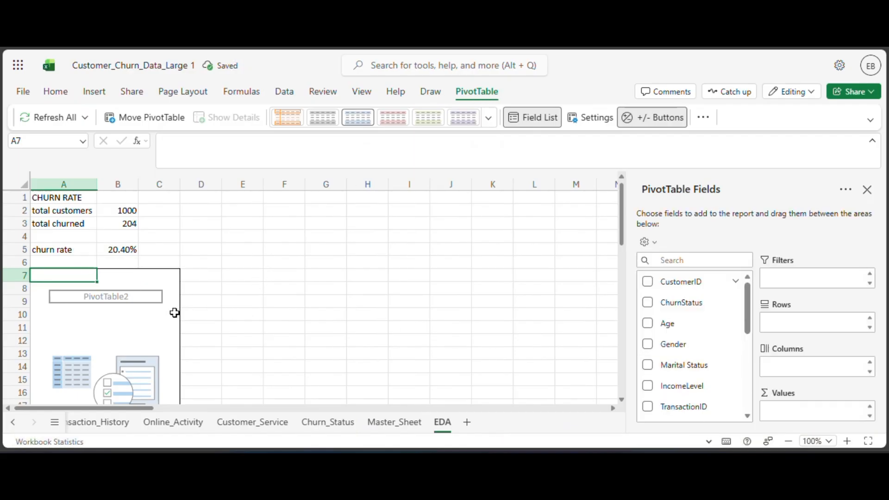
Add ChurnStatus to the PivotTable's rows and CustomerID to its values.
scroll(418, 331, "down", 3)
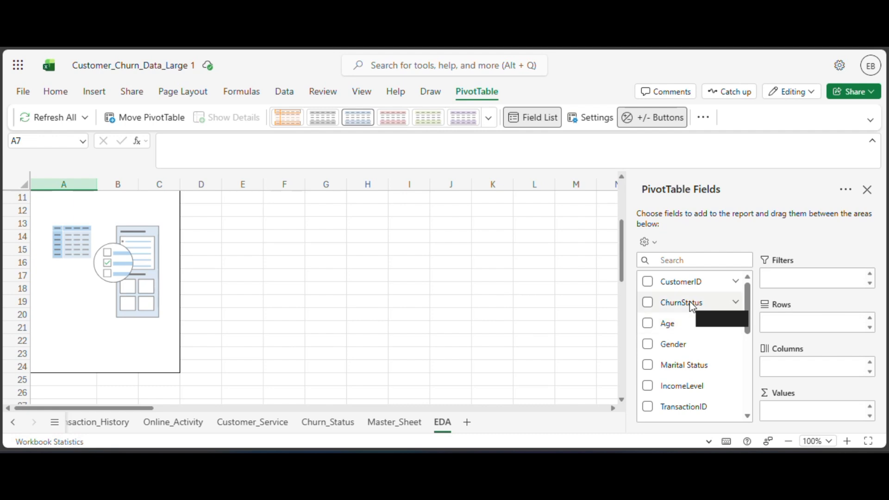
left_click_drag(692, 306, 832, 324)
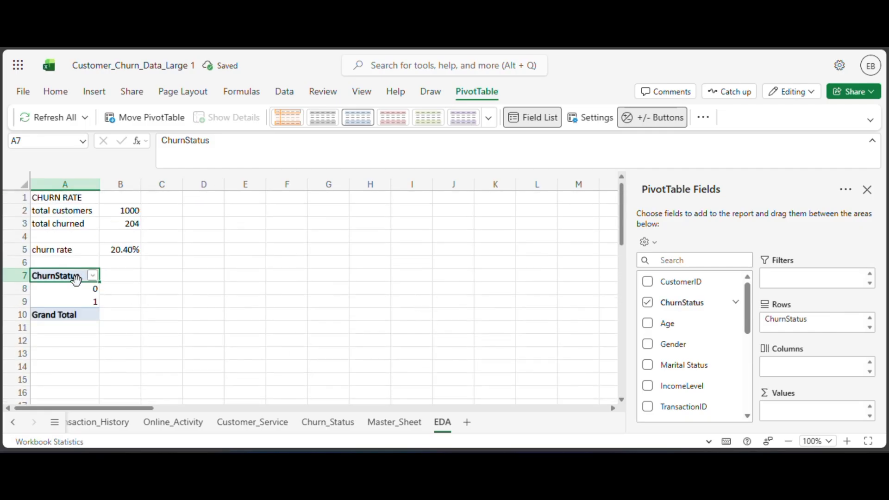
scroll(684, 358, "down", 3)
scroll(685, 352, "up", 3)
left_click_drag(706, 287, 820, 408)
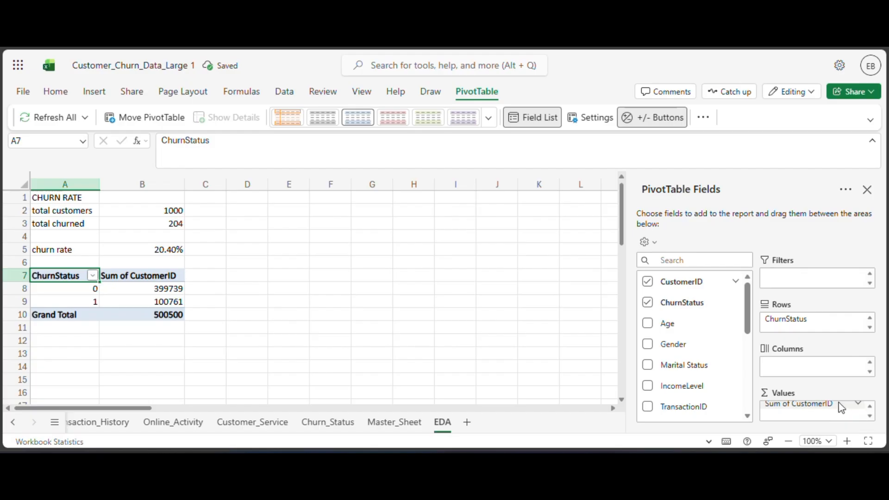
Summarize the PivotTable's CustomerID value field by Count.
left_click(860, 406)
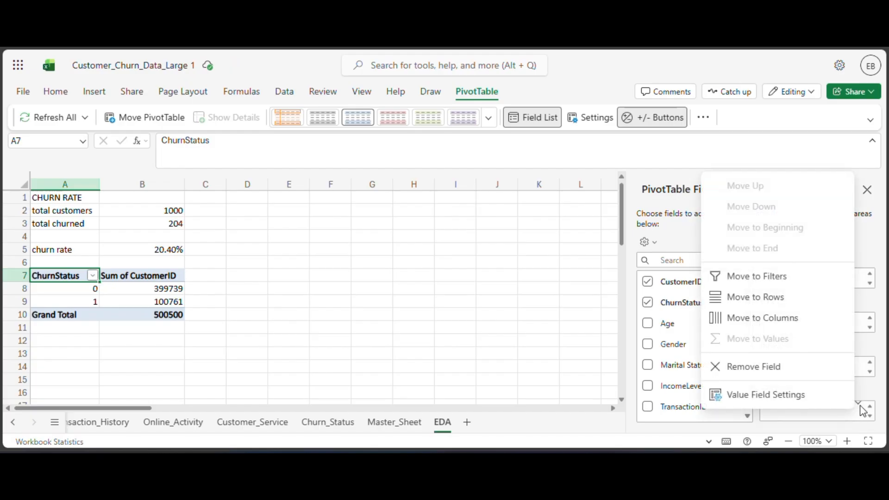
left_click(809, 394)
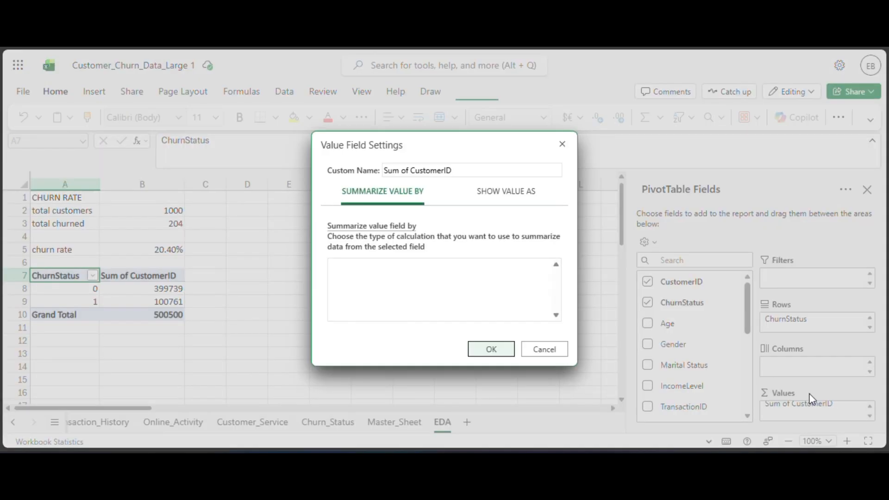
left_click(429, 287)
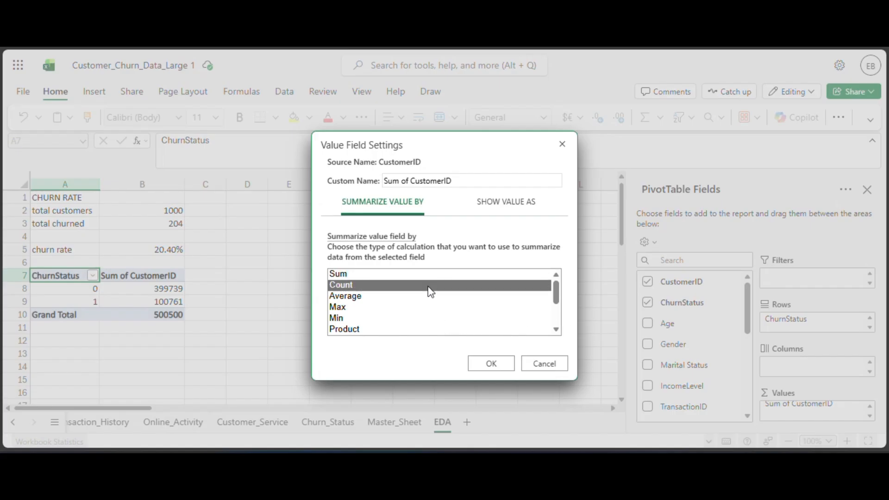
left_click(493, 364)
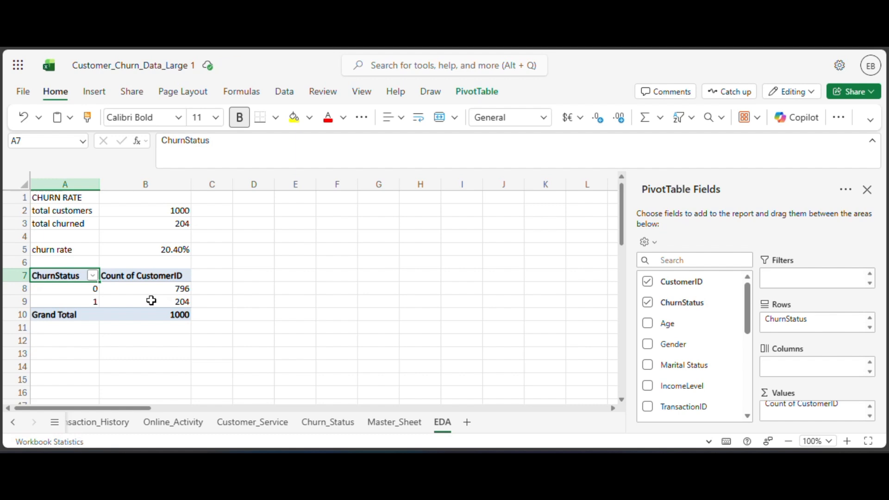
Relabel the PivotTable's ChurnStatus row items, naming 0 Retained in A8 and 1 Churned in A9.
left_click(87, 292)
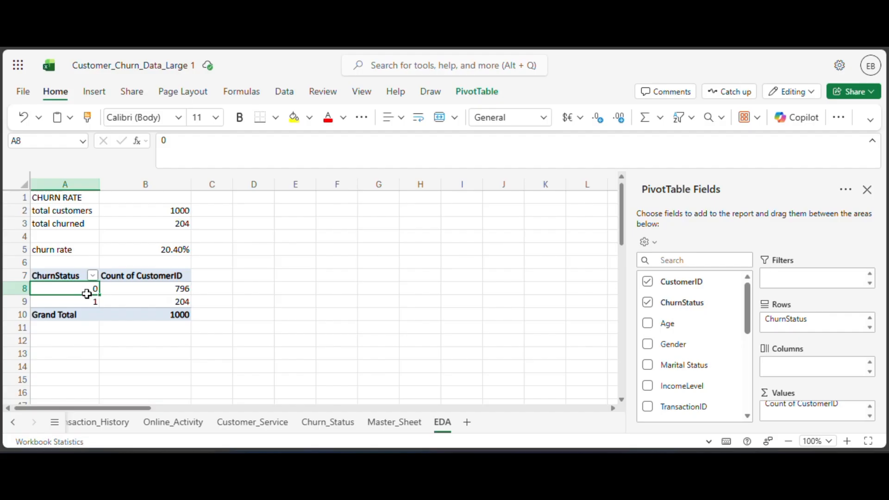
type("Ret")
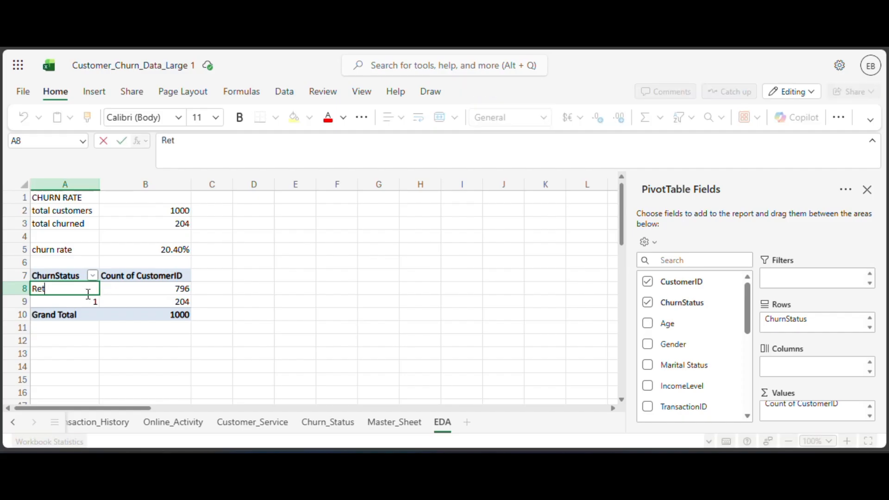
type("ained")
left_click(82, 312)
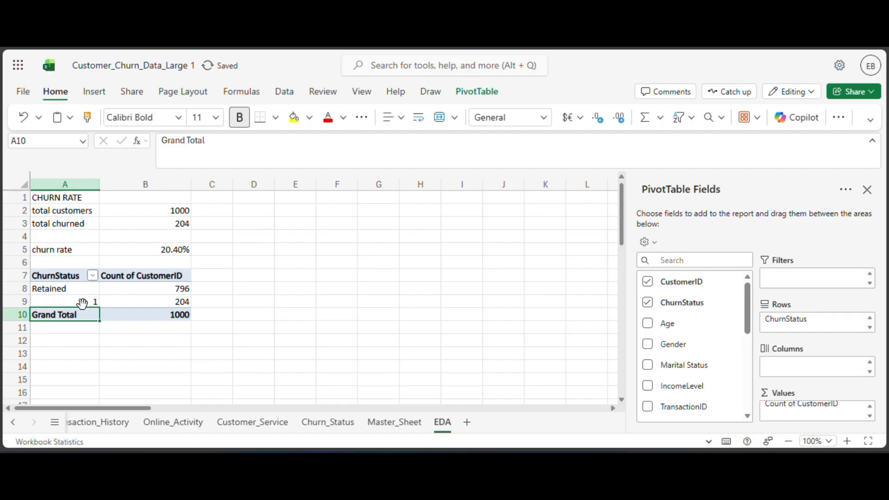
left_click(82, 304)
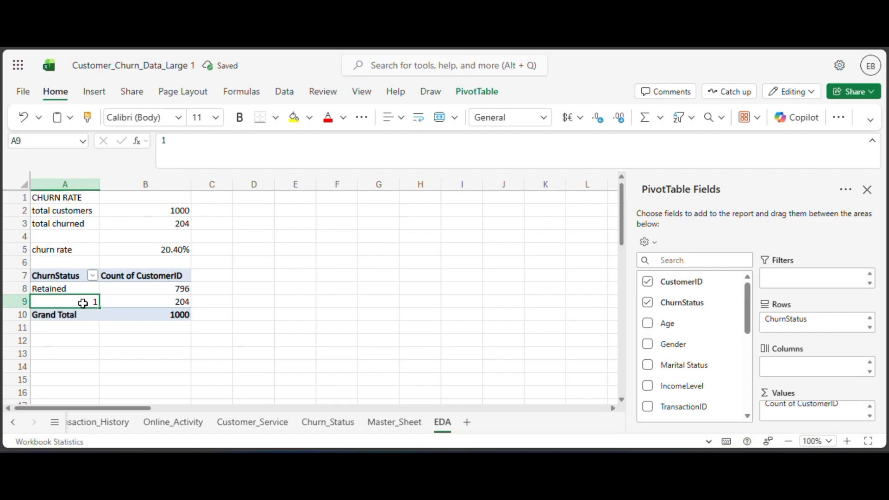
type("Chu")
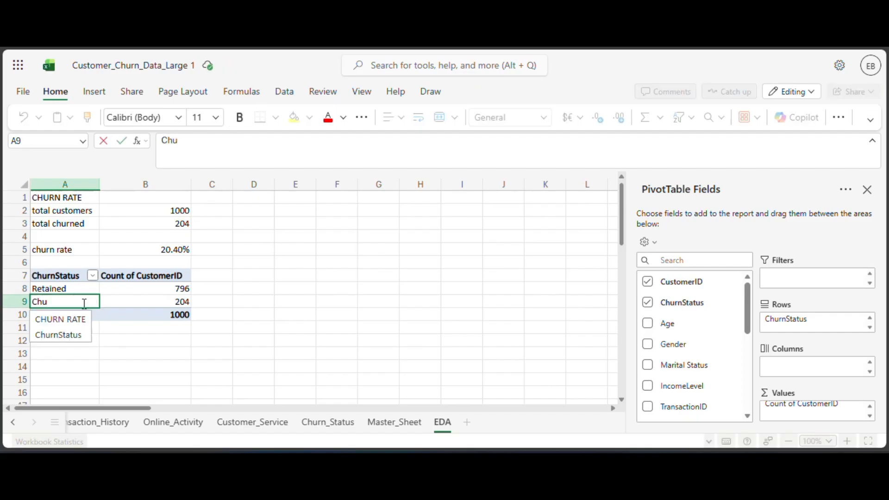
type("rned")
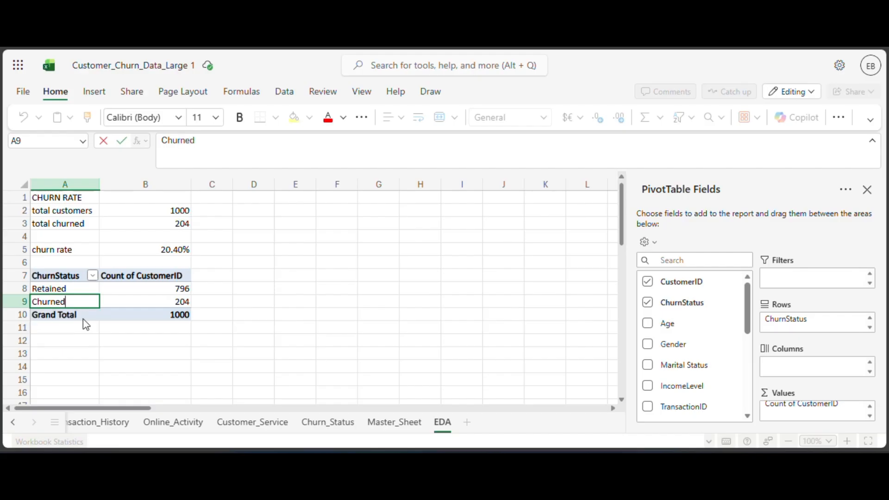
left_click(92, 341)
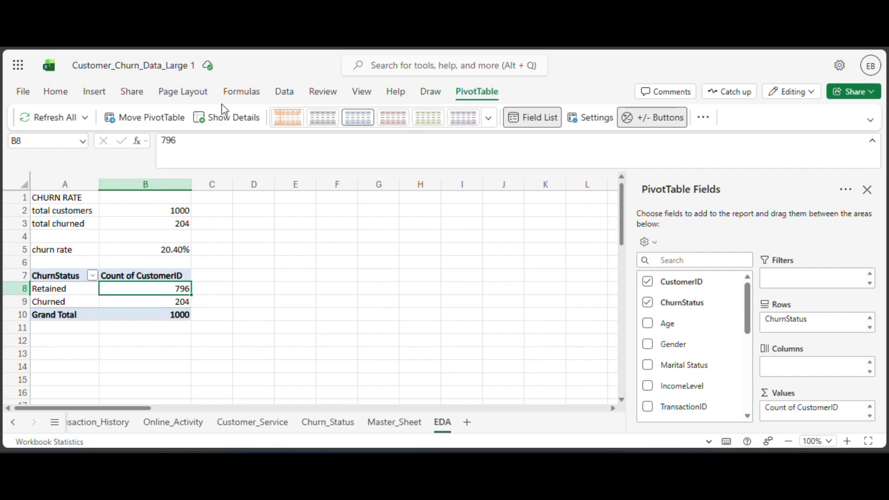
Insert a clustered column chart based on the churn status PivotTable.
left_click(97, 94)
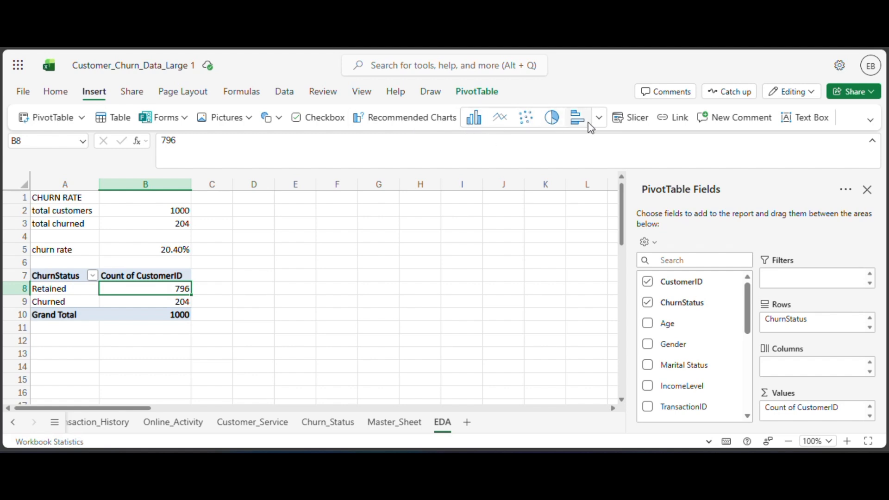
left_click(599, 117)
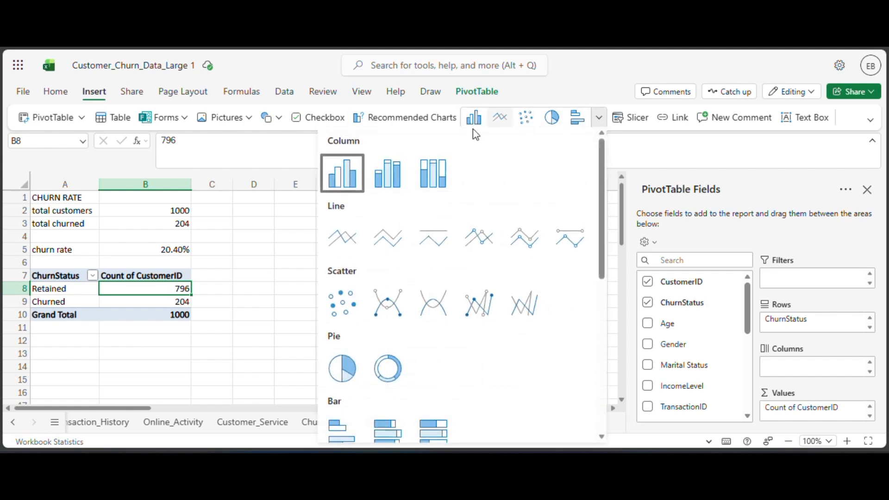
left_click(332, 169)
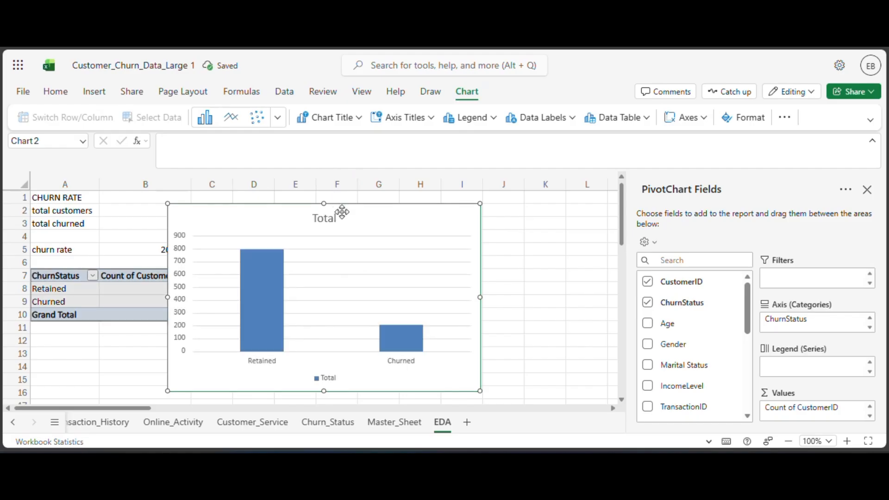
Shrink the churn chart and place it directly below the PivotTable, covering about rows 12 to 22 from column A.
left_click_drag(363, 219, 405, 229)
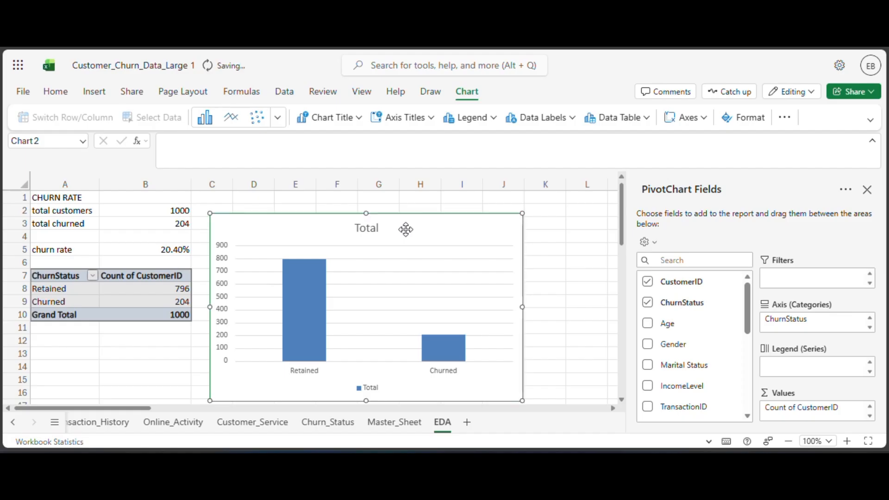
left_click_drag(406, 229, 419, 235)
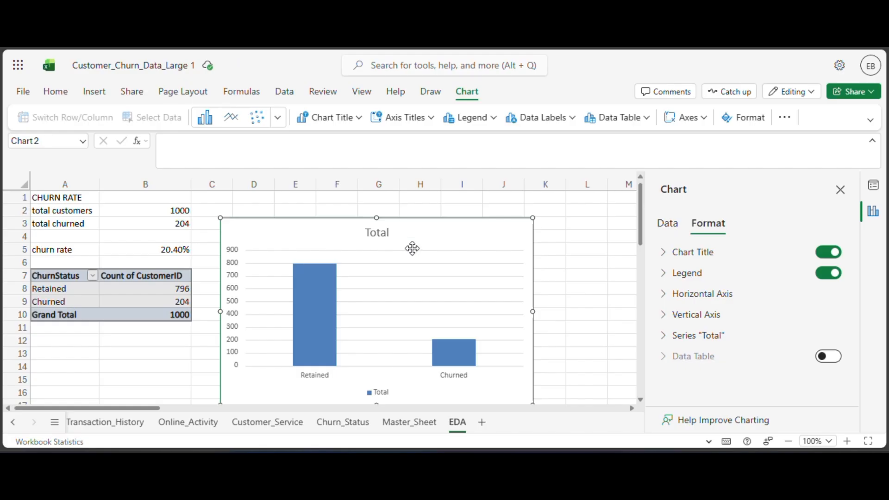
left_click_drag(532, 218, 434, 262)
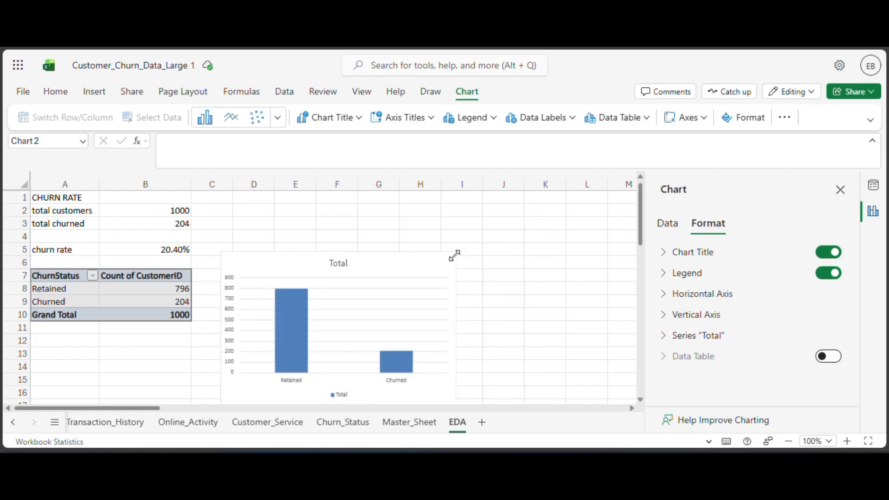
scroll(416, 273, "down", 3)
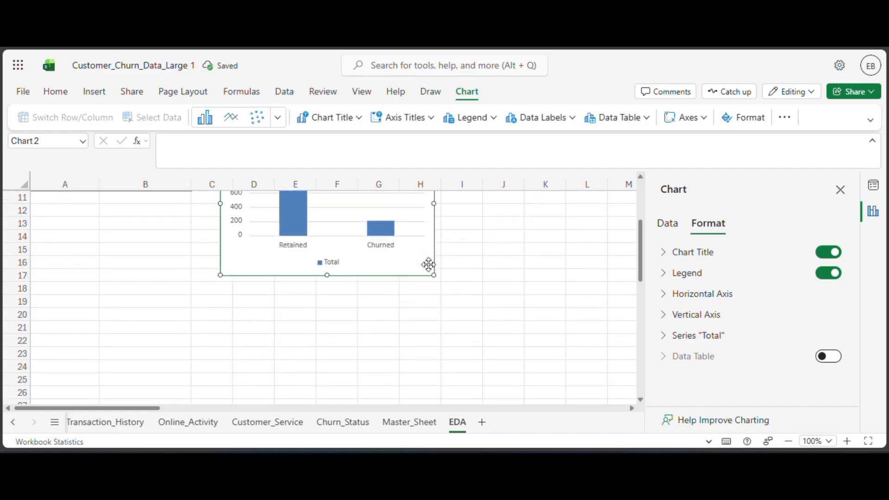
scroll(429, 265, "up", 2)
scroll(429, 264, "up", 2)
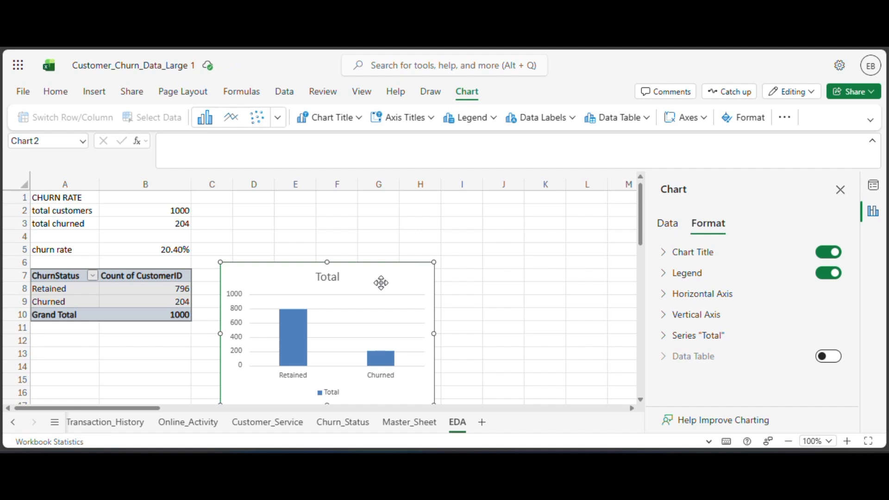
left_click_drag(381, 283, 157, 352)
scroll(385, 276, "down", 2)
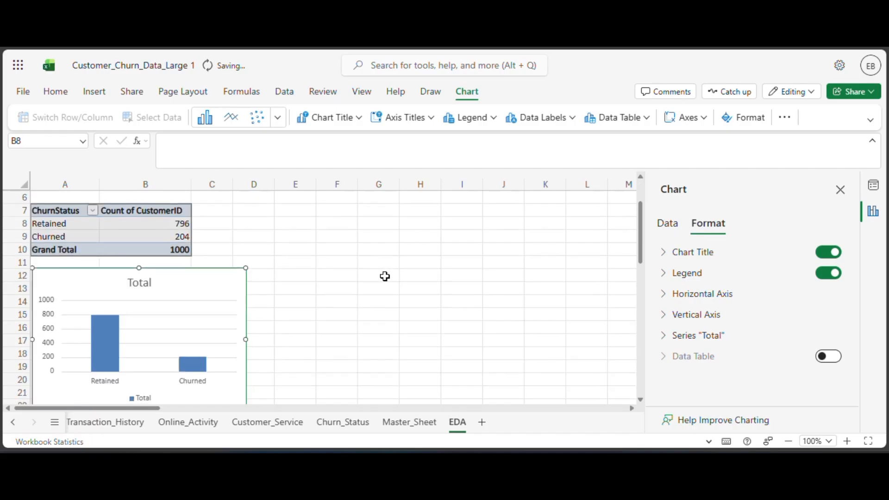
scroll(384, 276, "down", 3)
scroll(367, 280, "up", 3)
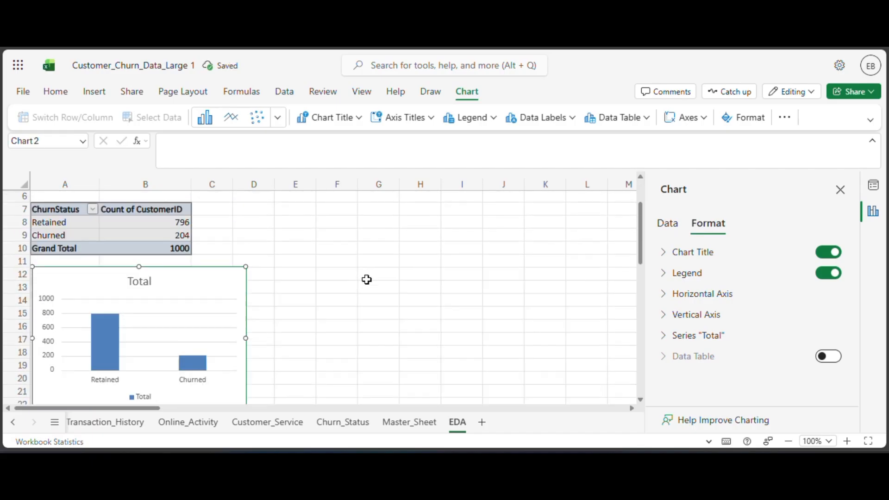
Turn off the churn chart's title.
scroll(366, 279, "down", 2)
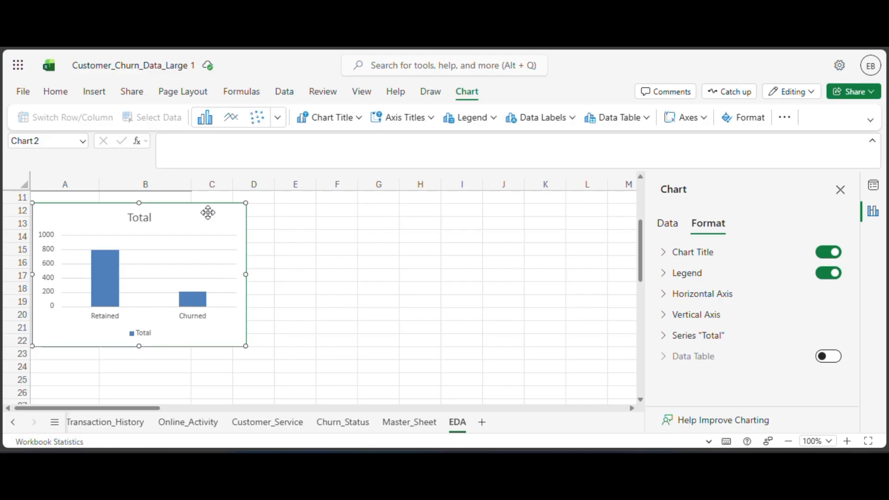
left_click(838, 255)
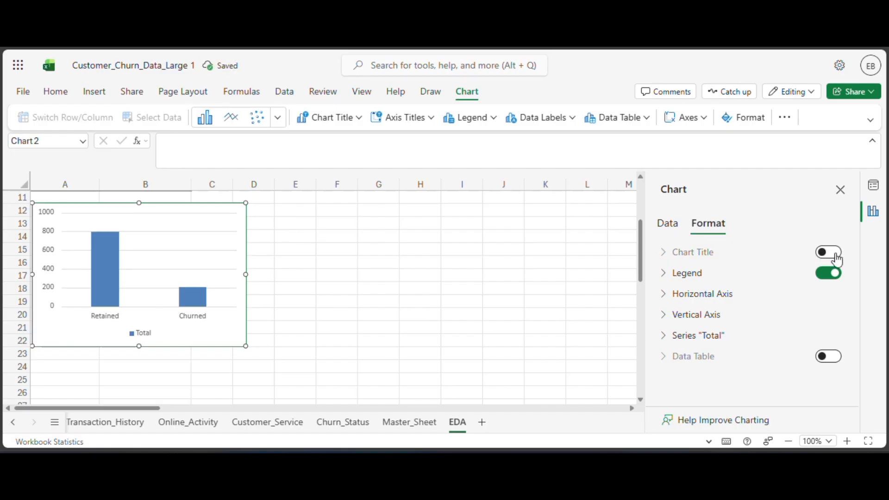
Turn the churn chart's title back on and set its text to Churn Distribution Chart.
left_click(837, 254)
left_click(779, 276)
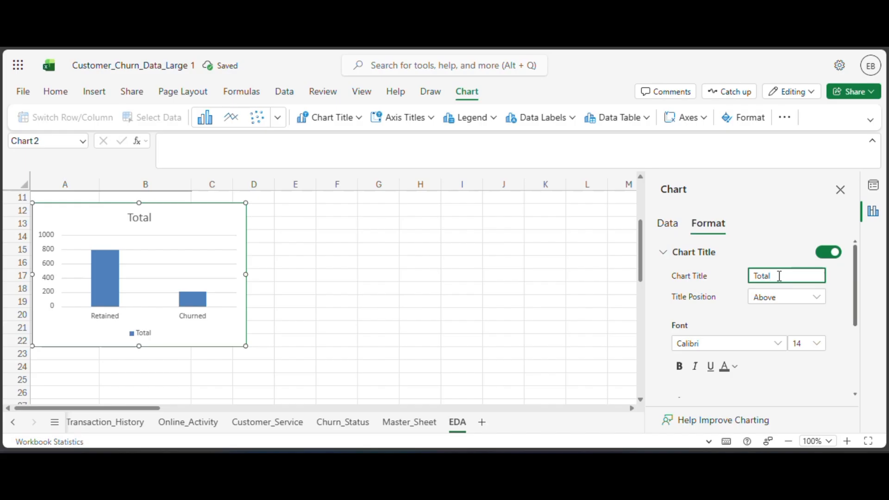
key("BackSpace")
key("BackSpace")
key("BackSpace")
key("BackSpace")
type("Churn")
type(" Did")
type("tribut")
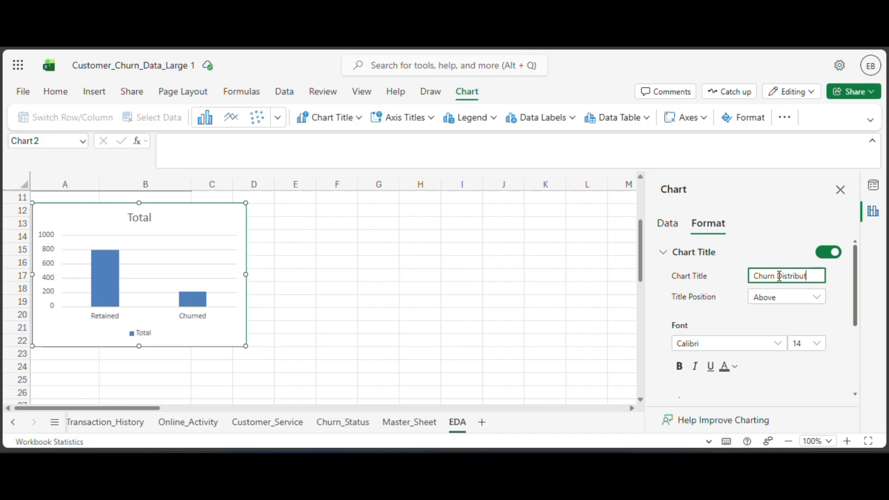
type("ion Chart")
left_click(781, 322)
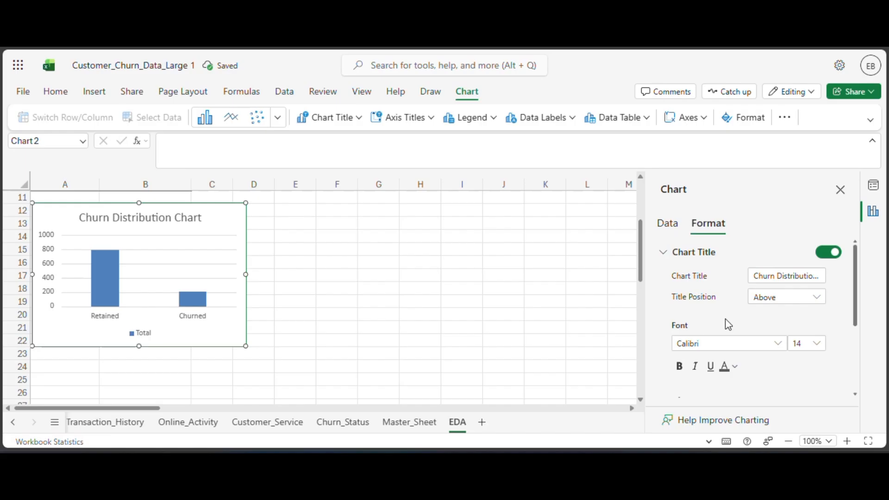
Turn off the legend of the churn chart.
left_click(707, 267)
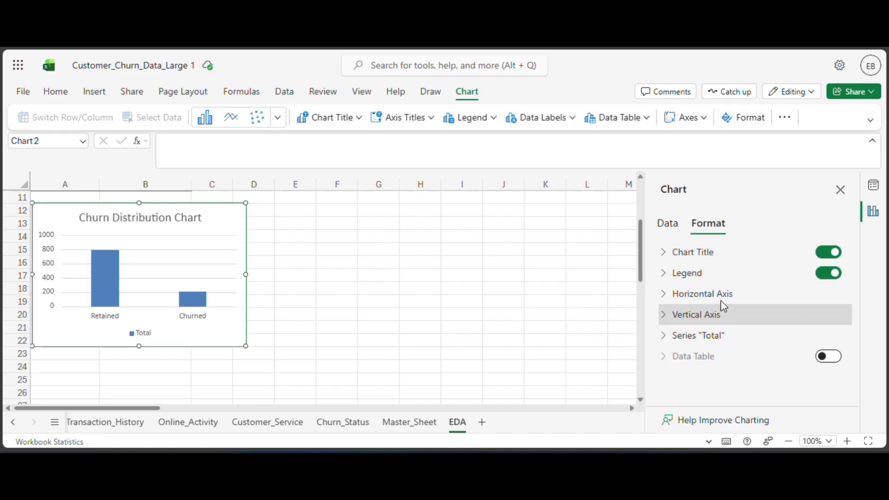
left_click(821, 277)
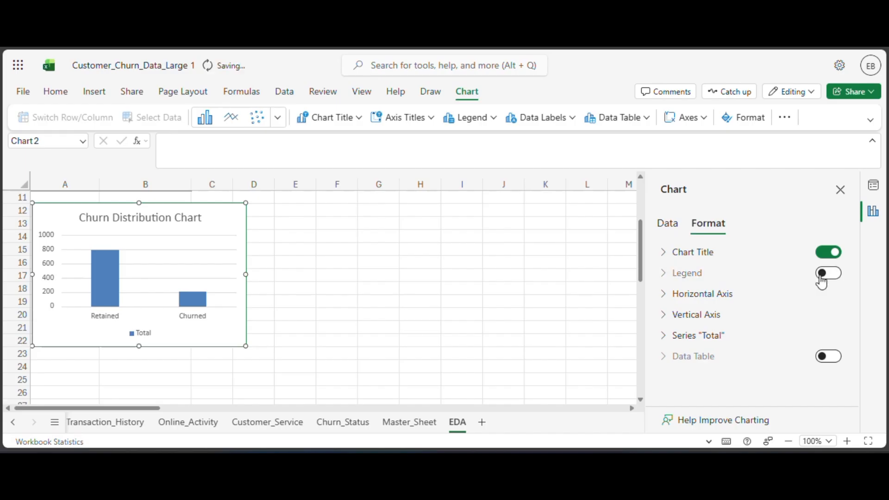
left_click(398, 281)
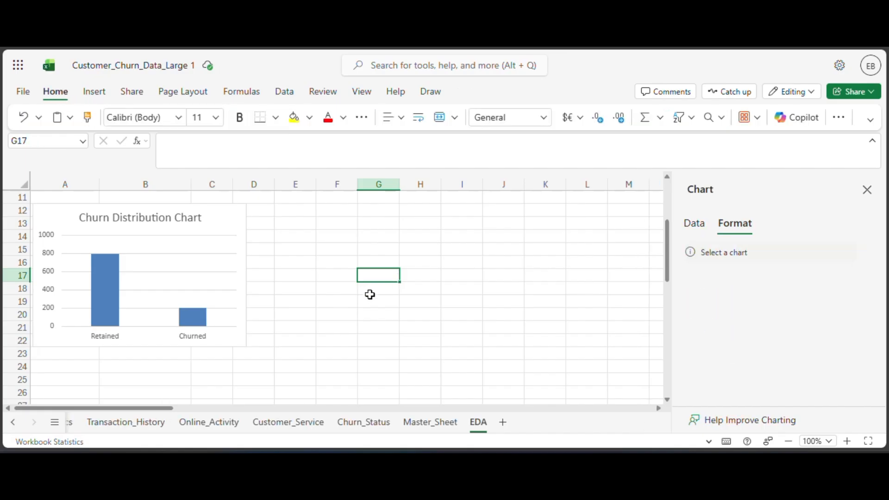
Review the churn rate figures, the churn status PivotTable and the Retained and Churned columns of the chart.
scroll(335, 298, "up", 2)
scroll(315, 305, "down", 5)
scroll(294, 314, "up", 7)
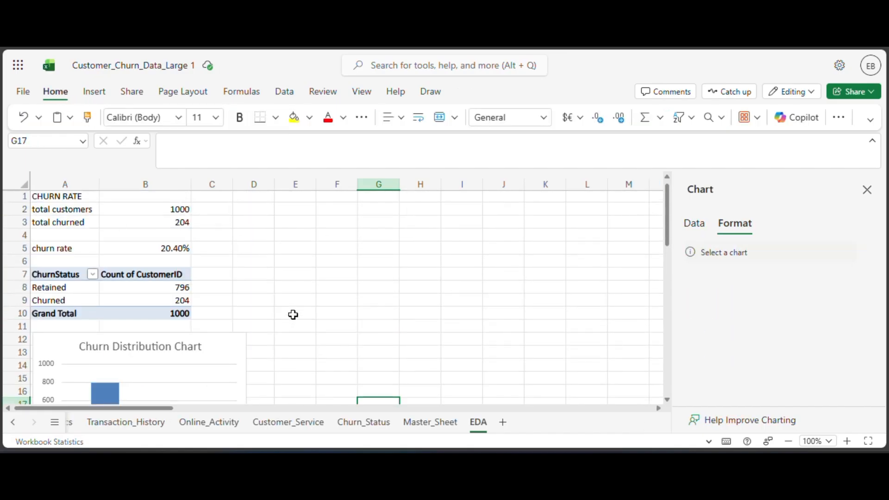
scroll(294, 313, "down", 2)
scroll(131, 350, "down", 4)
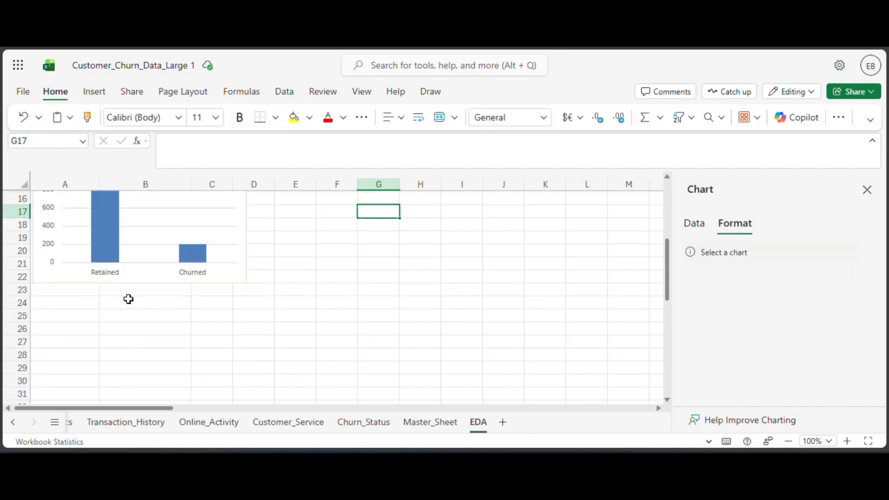
scroll(128, 300, "up", 3)
mouse_move(128, 304)
mouse_move(196, 328)
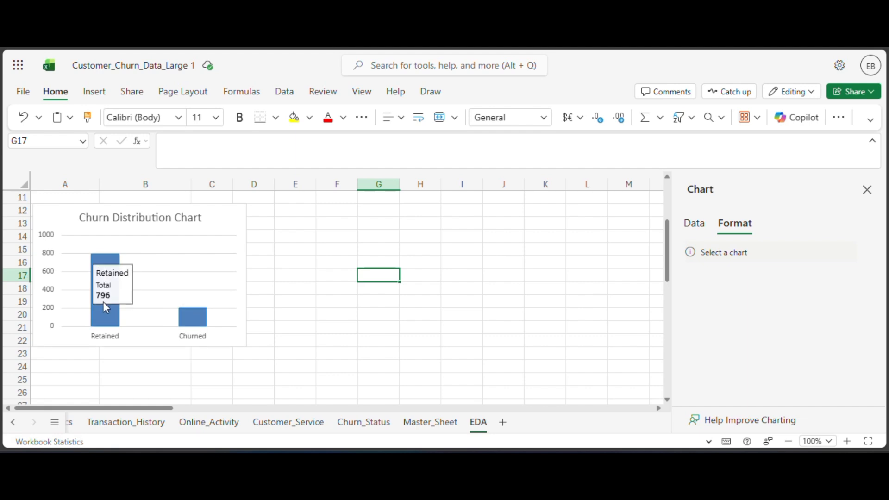
scroll(103, 301, "up", 3)
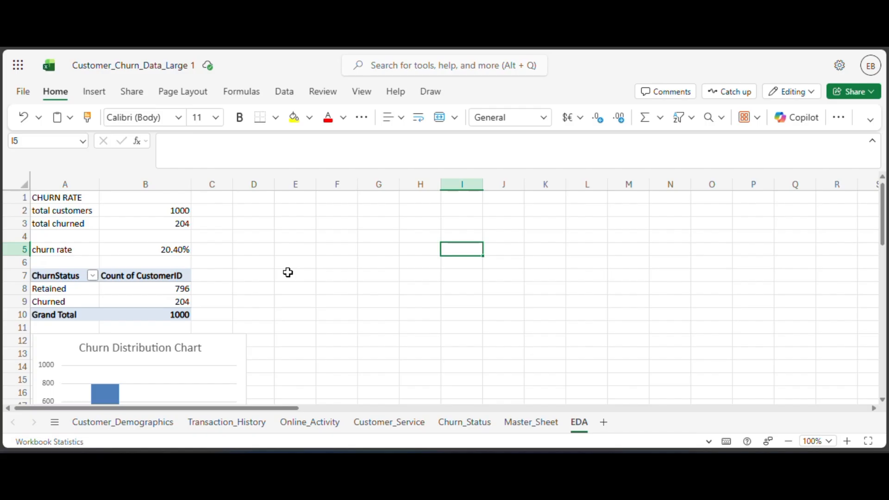
left_click_drag(124, 288, 157, 302)
key("ctrl+c")
left_click(246, 276)
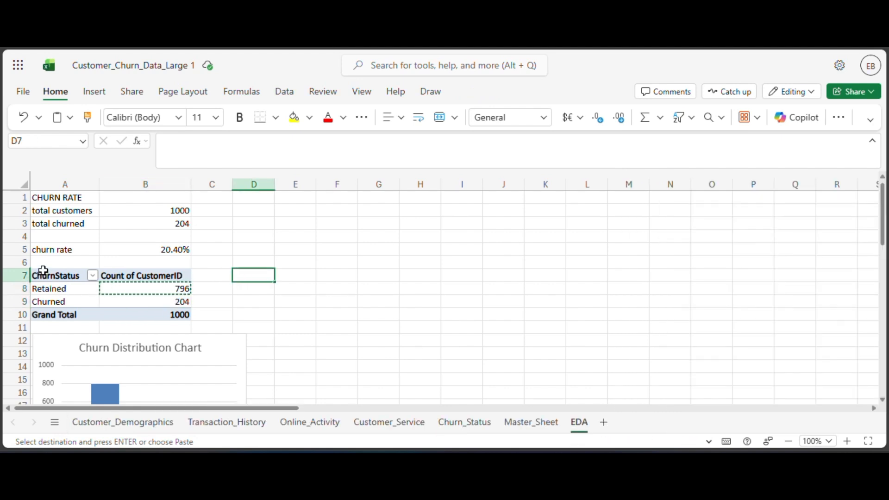
Copy the churn status PivotTable in A7:B10 and paste the copy at E3.
left_click_drag(44, 276, 183, 311)
key("ctrl+c")
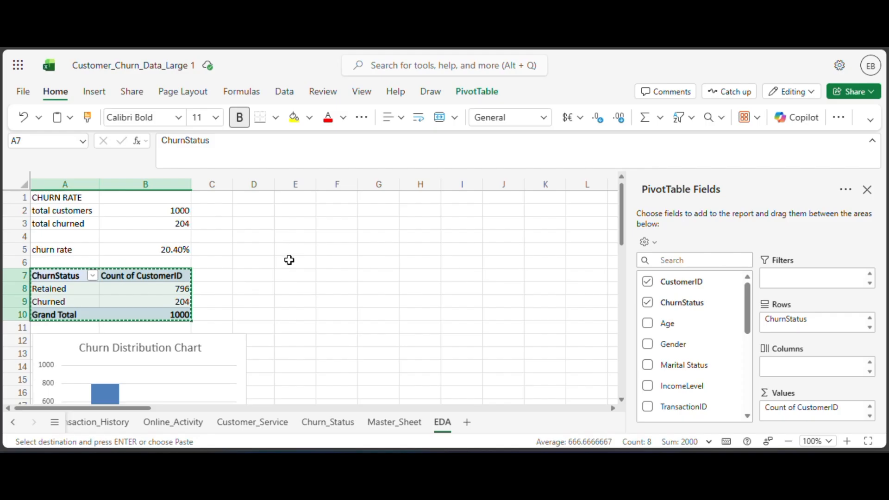
left_click(286, 227)
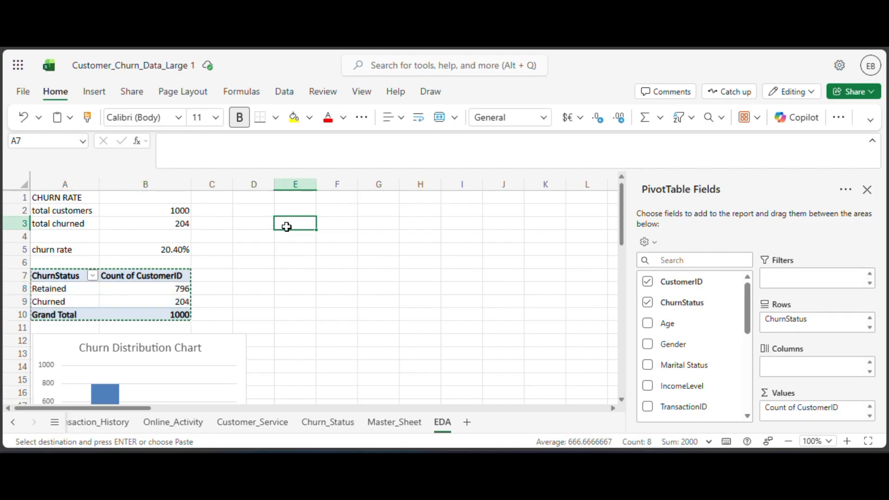
key("ctrl+v")
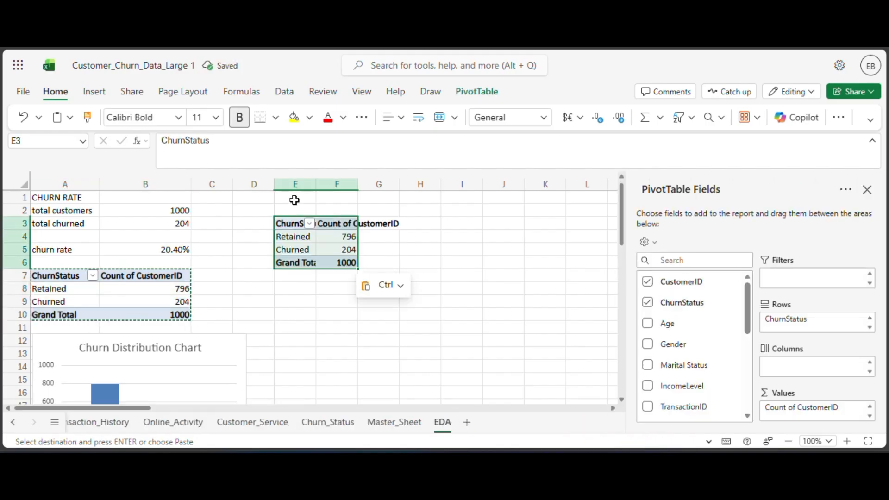
Enter the heading CHURN BY CUSTOMER SEGMENT in E1 and the subheading AGE in E2.
left_click(293, 199)
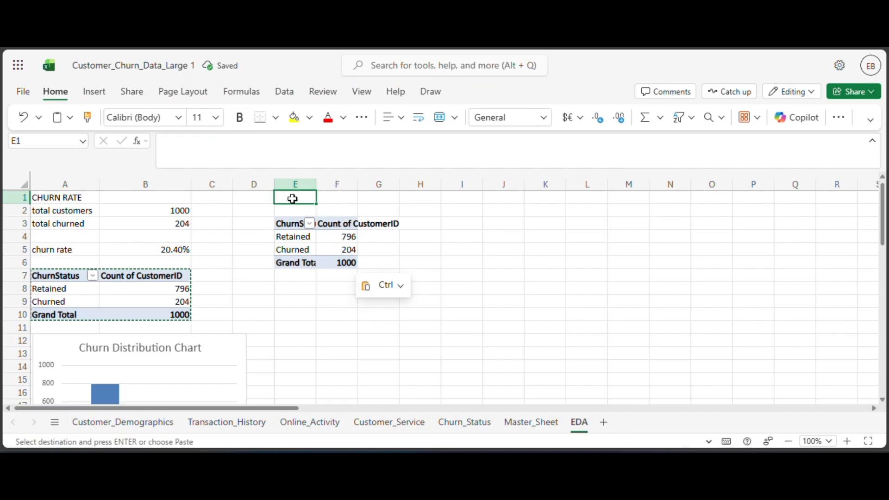
type("CHUR")
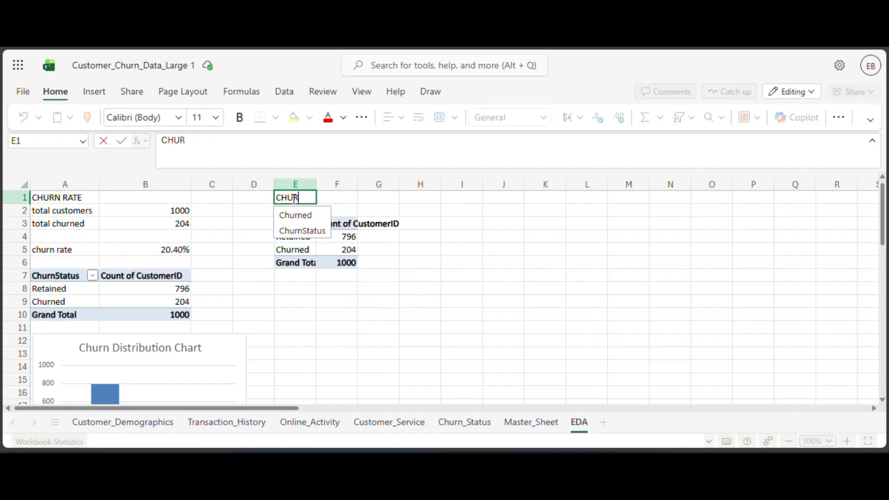
type("N BY")
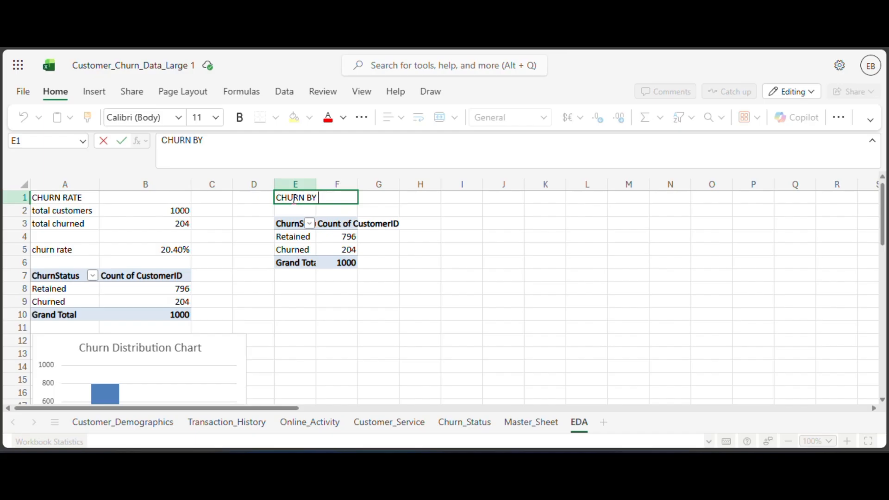
type(" CUSTOMER")
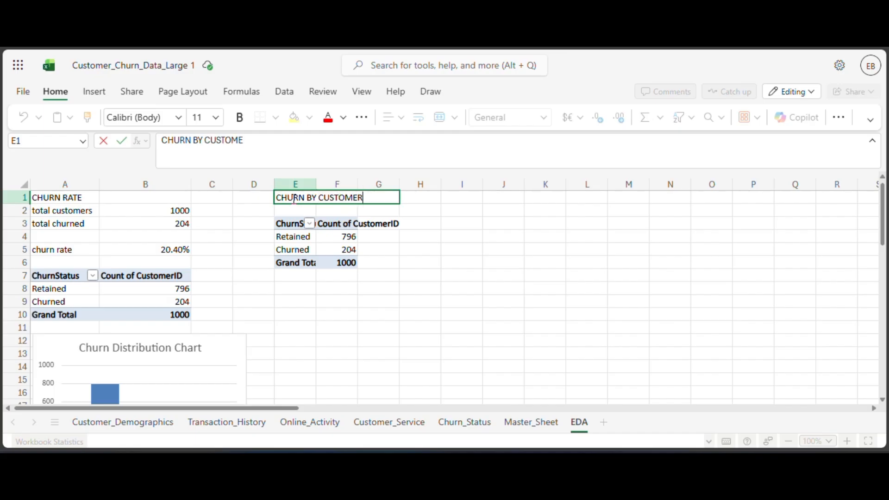
type(" SEGMENT")
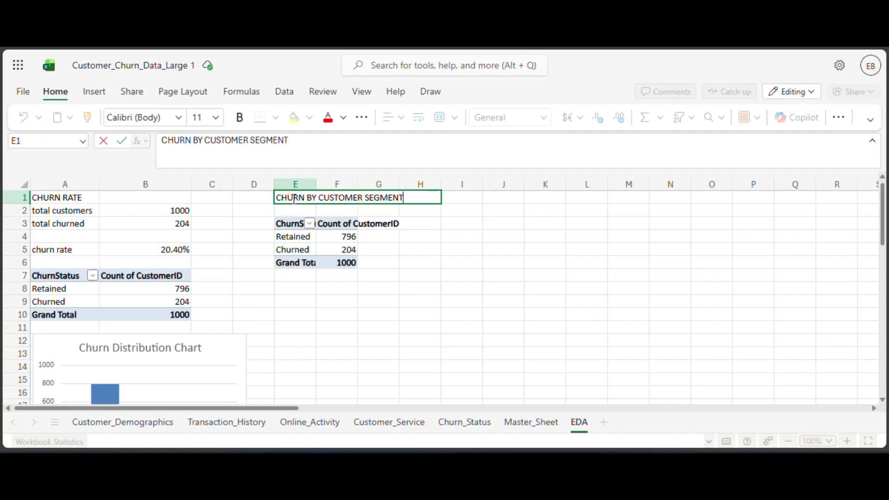
key("Return")
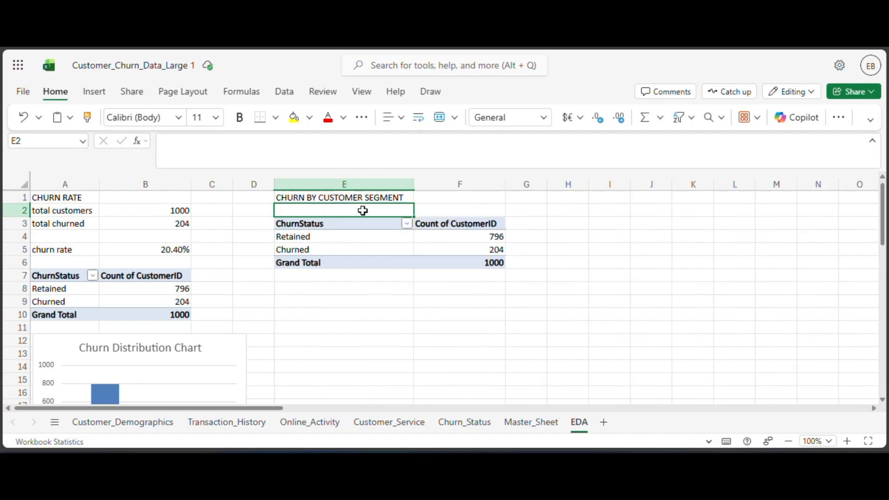
type("AGE")
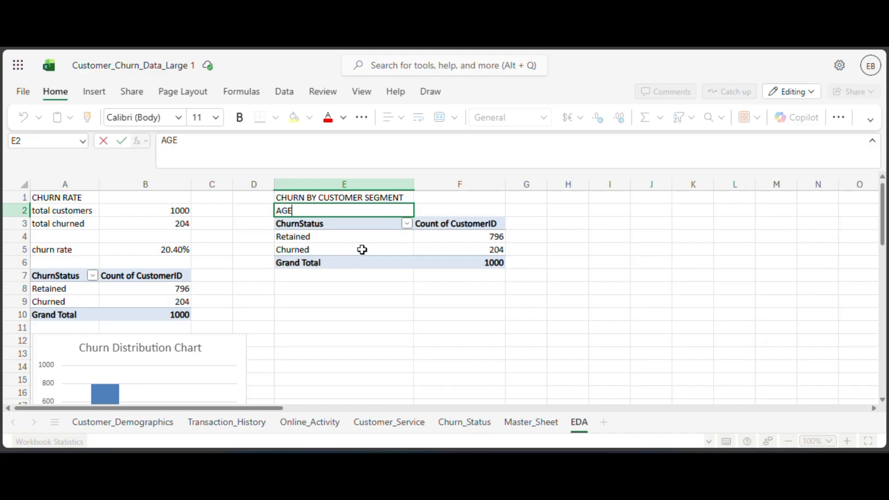
Replace ChurnStatus with Age as the row field of the copied PivotTable at E3.
left_click(321, 242)
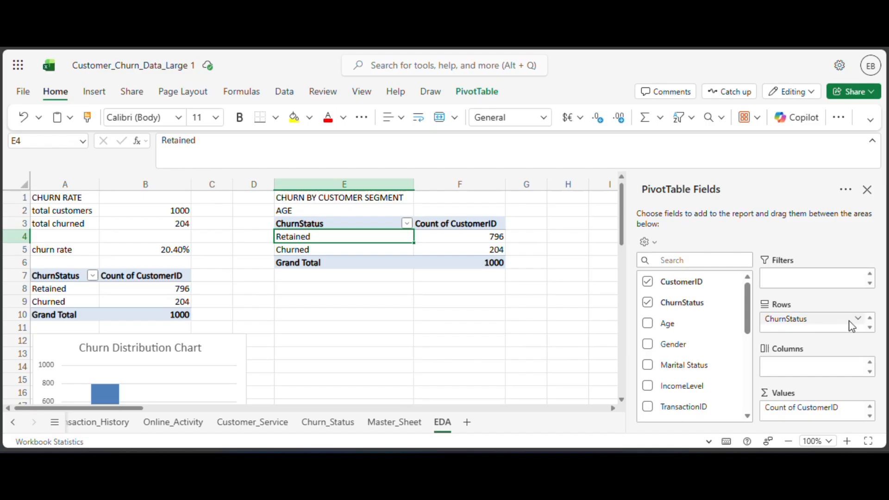
left_click(647, 303)
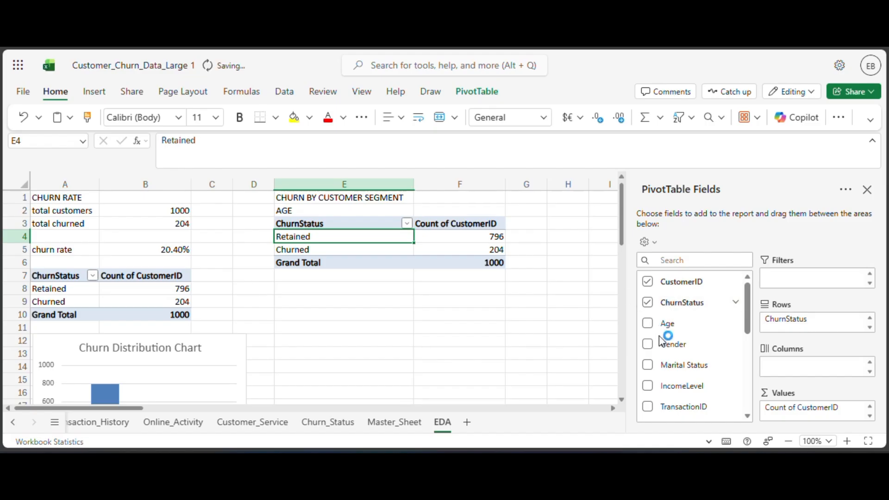
left_click_drag(667, 322, 797, 334)
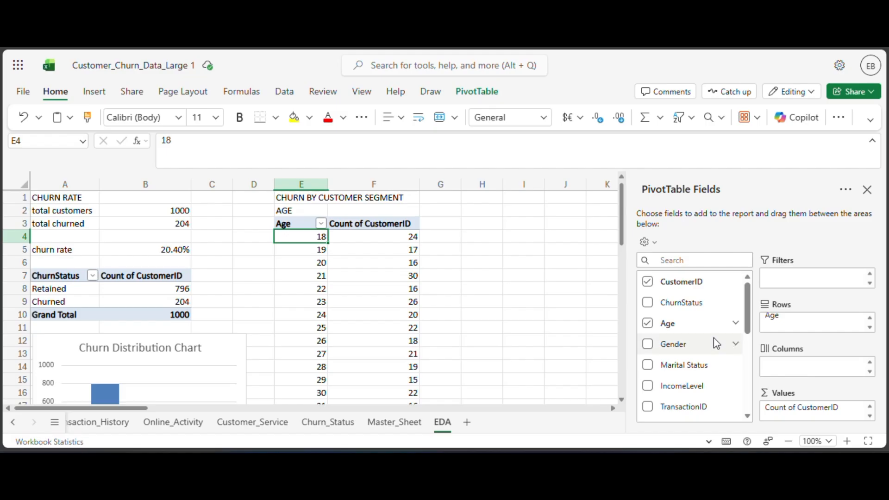
Add ChurnStatus as a second value field of the age PivotTable and summarize it by Average.
scroll(706, 339, "down", 1)
scroll(708, 342, "down", 5)
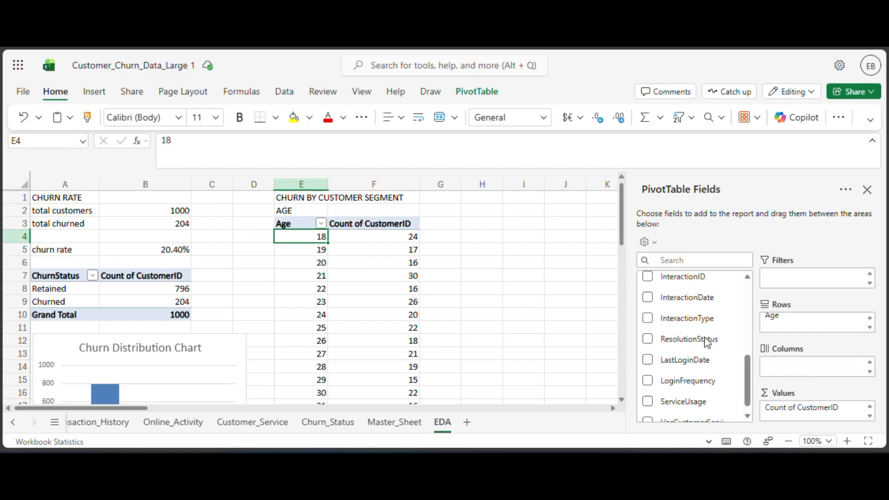
scroll(707, 343, "up", 5)
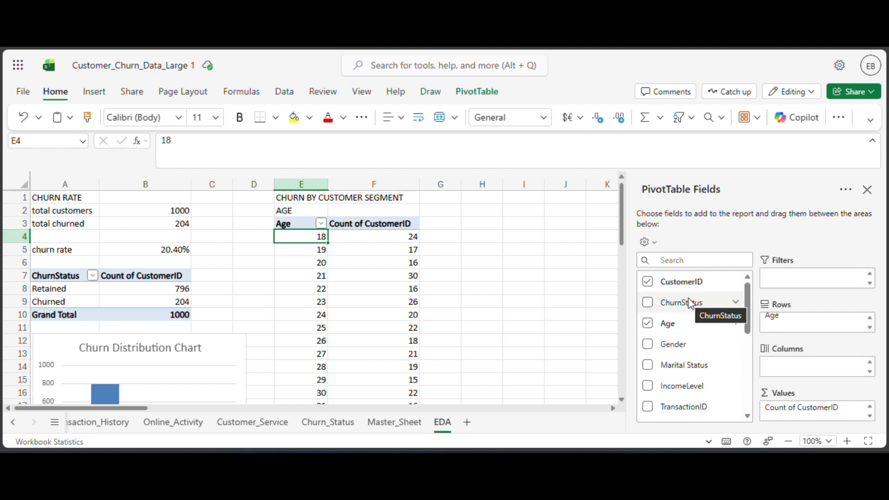
left_click_drag(691, 303, 813, 419)
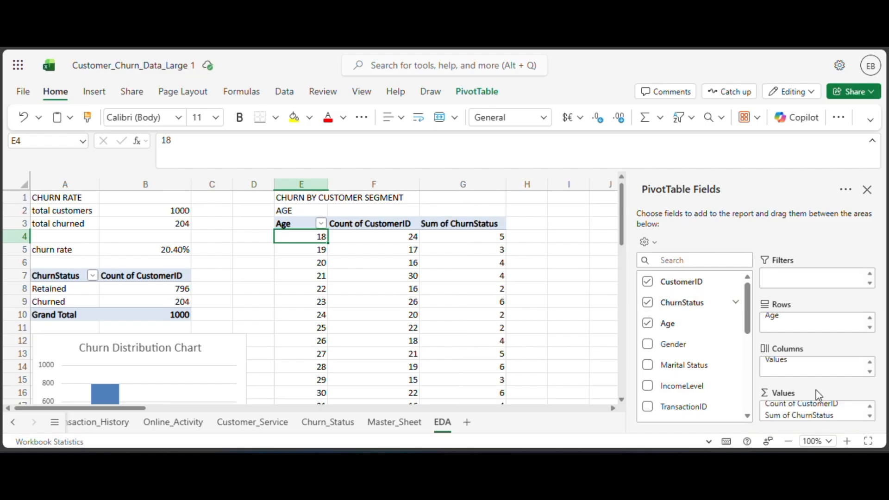
left_click(860, 415)
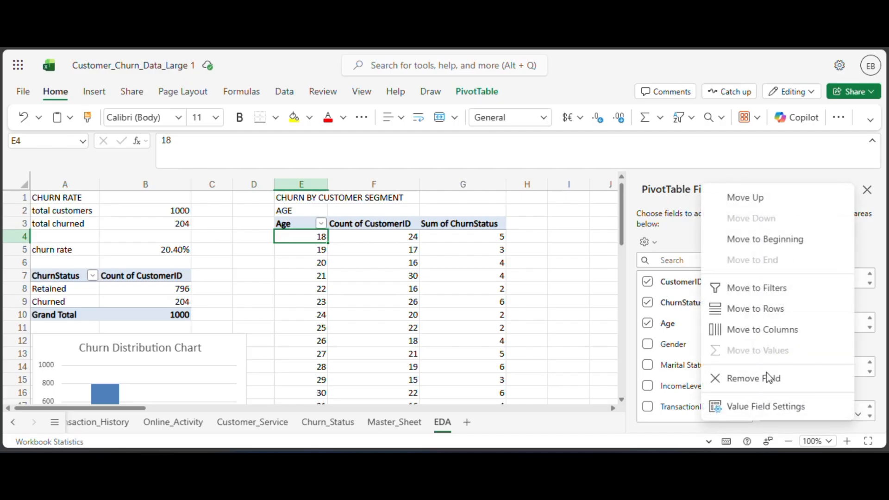
left_click(772, 411)
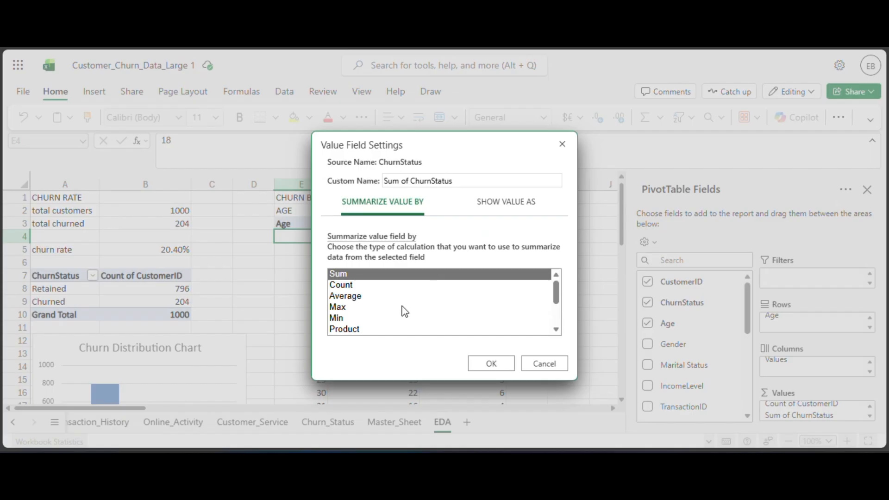
left_click(357, 298)
left_click(491, 365)
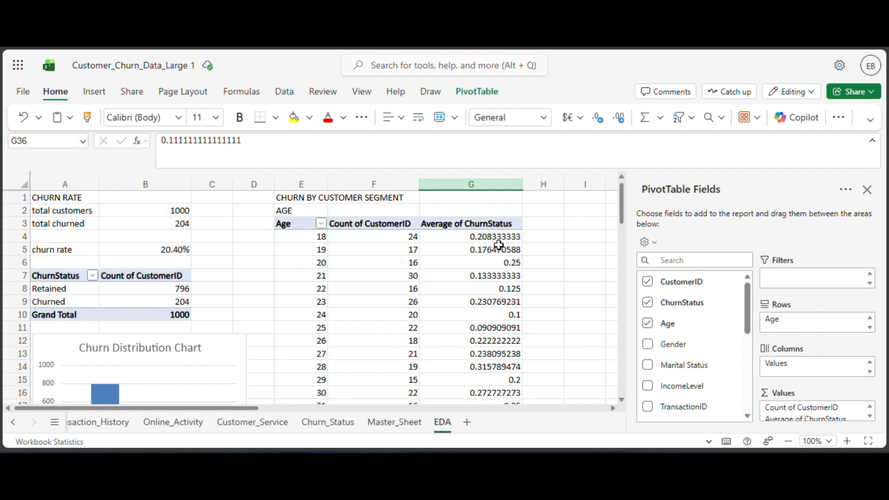
Format the Average of ChurnStatus values for all ages in G4:G55 as Percentage, leaving out the Grand Total row.
left_click(486, 238)
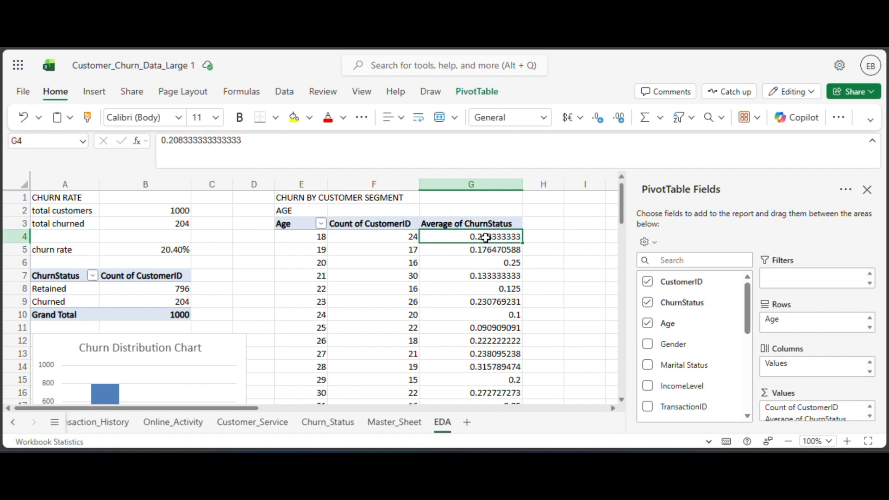
key("shift+Down")
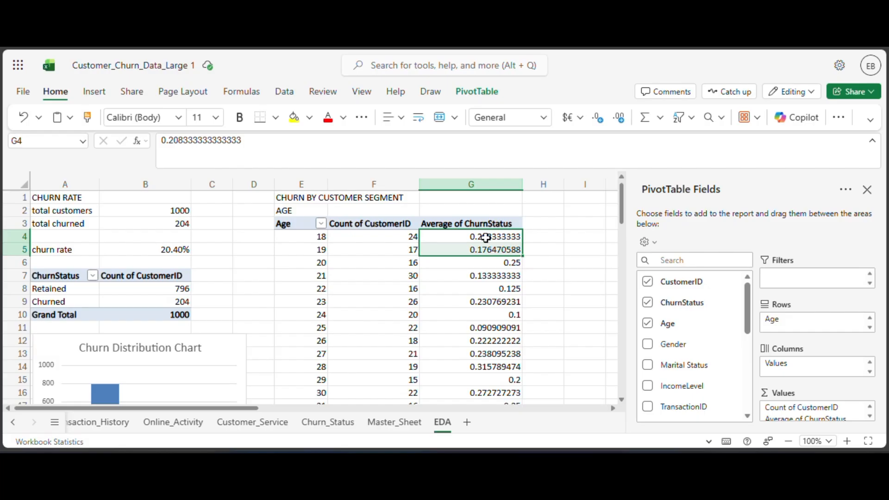
key("shift+Down")
key("shift+Down")
key("shift+Down")
key("shift+Down")
key("shift+Down")
key("shift+Down")
key("shift+Down")
key("shift+Down")
key("shift+Down")
key("shift+Down")
key("shift+Down")
key("shift+Down")
key("shift+Down")
key("shift+Down")
key("shift+Down")
key("shift+Down")
key("shift+Down")
key("shift+Down")
key("shift+Down")
key("shift+Down")
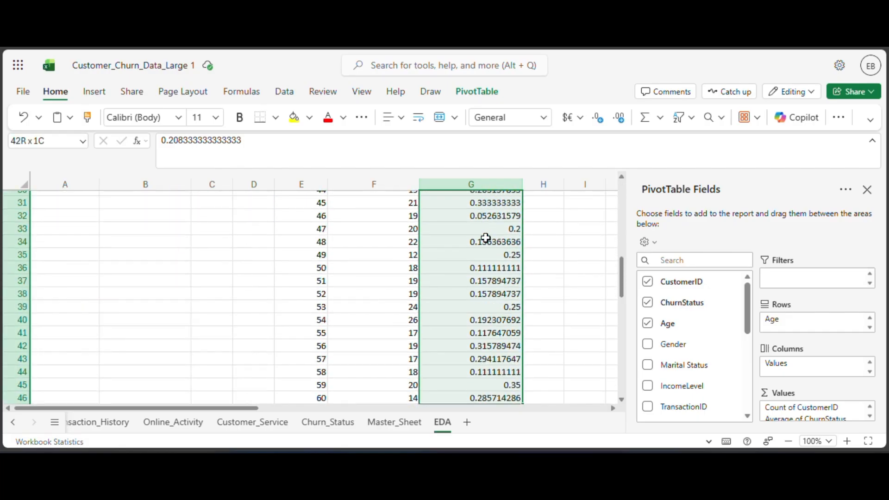
key("shift+Down")
key("shift+Down")
key("shift+Down")
key("shift+Down")
key("shift+Down")
key("shift+Down")
key("shift+Down")
key("shift+Down")
key("shift+Down")
key("shift+Down")
key("shift+Down")
key("shift+Down")
key("shift+Down")
key("shift+Down")
key("shift+Down")
key("shift+Down")
key("shift+Down")
key("shift+Down")
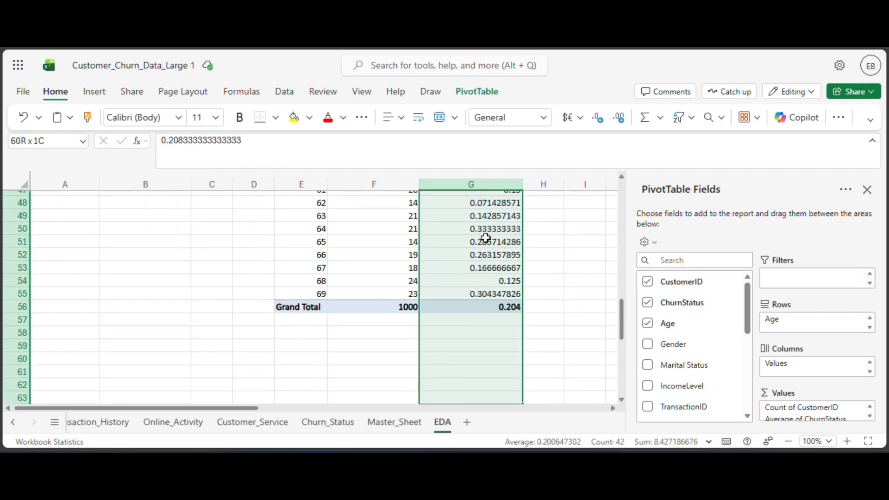
key("shift+Up")
key("shift+Up")
key("shift+Up")
key("shift+Up")
key("shift+Up")
key("shift+Up")
key("shift+Up")
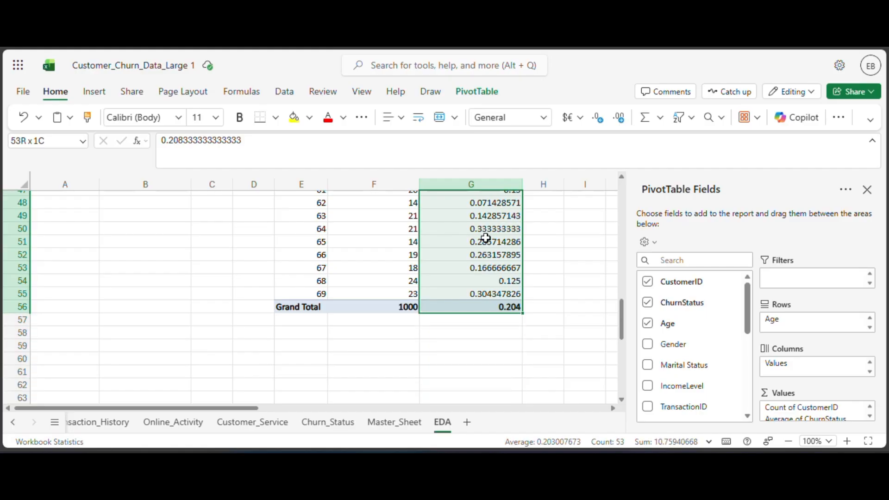
key("shift+Up")
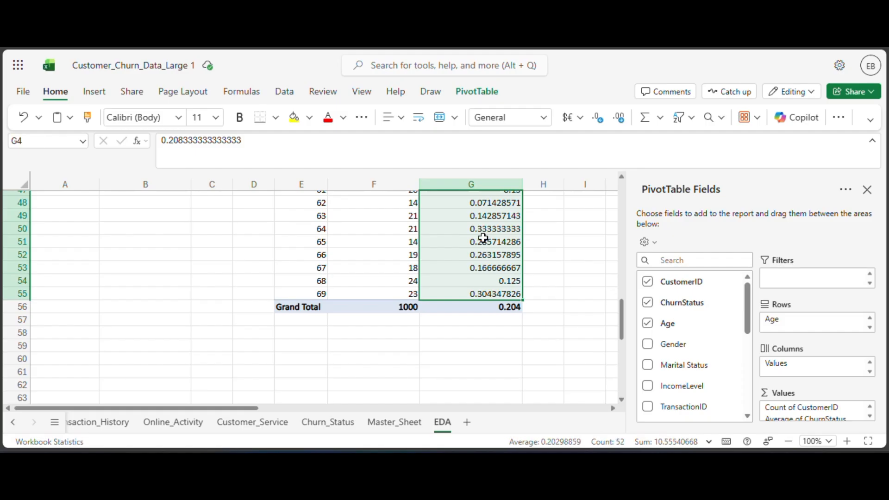
left_click(544, 118)
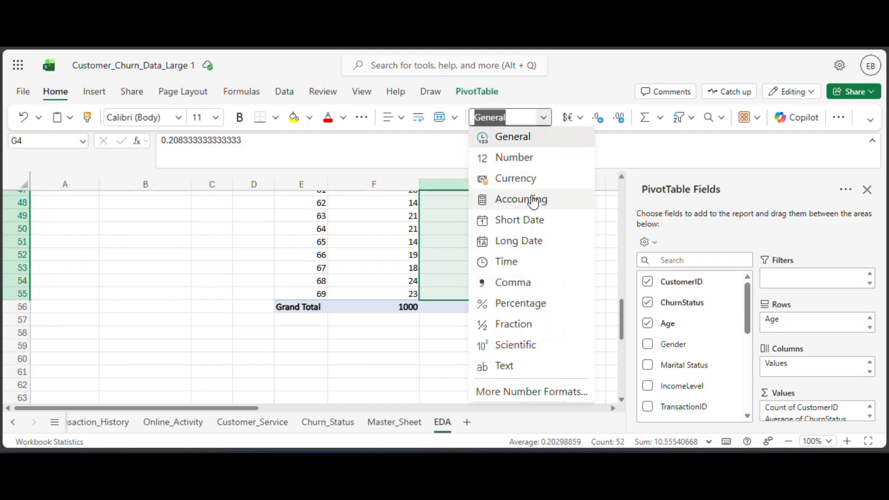
left_click(526, 308)
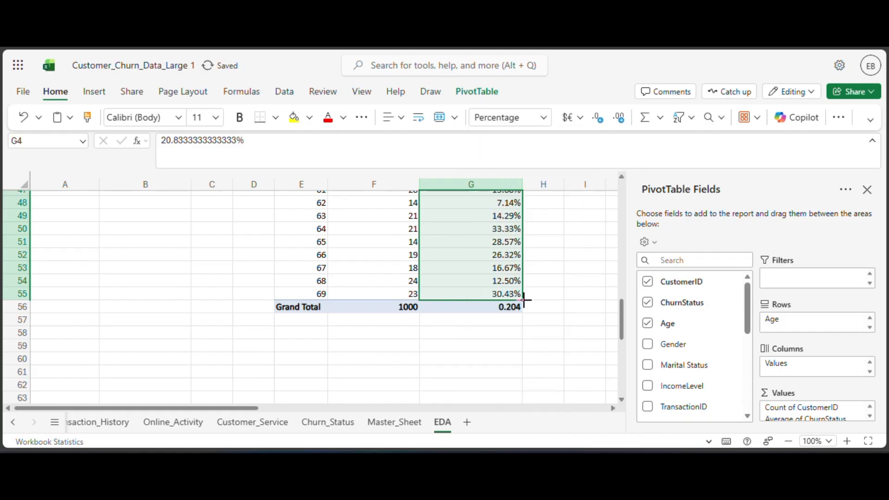
scroll(477, 274, "up", 15)
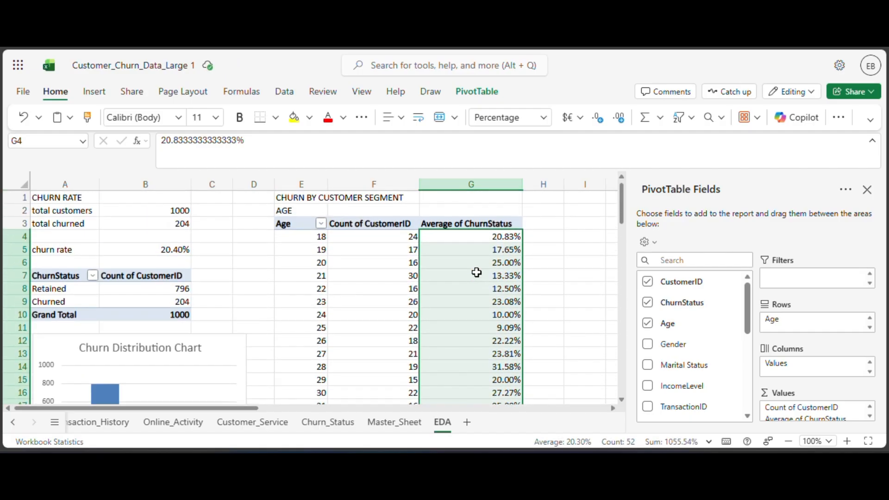
Review the average churn rate of each individual age in the age PivotTable.
left_click(399, 261)
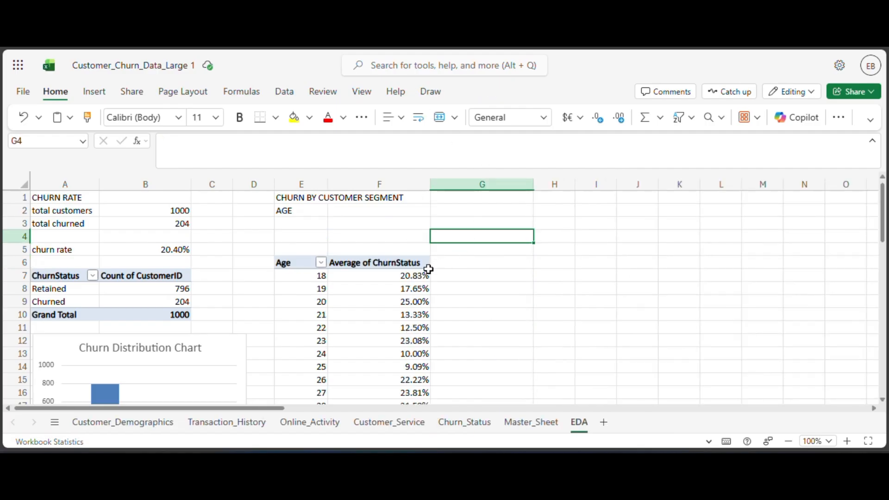
scroll(416, 277, "down", 2)
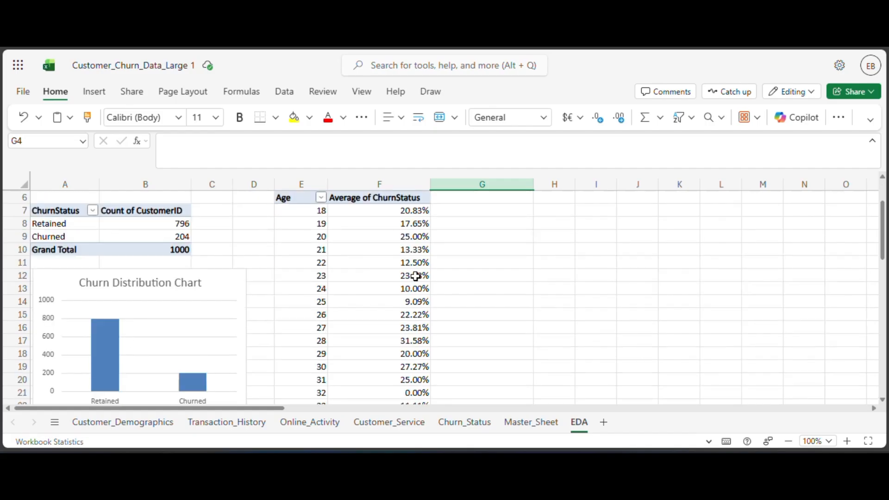
left_click(408, 261)
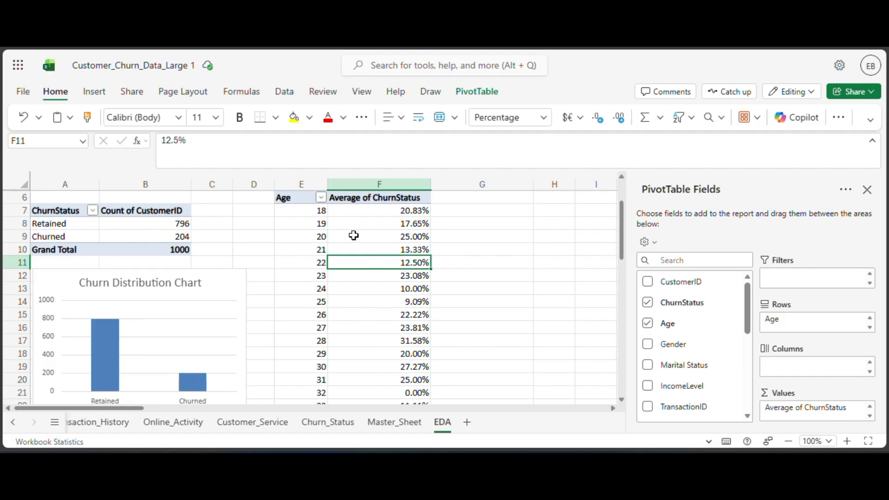
scroll(354, 236, "down", 2)
scroll(353, 235, "up", 2)
scroll(353, 236, "up", 2)
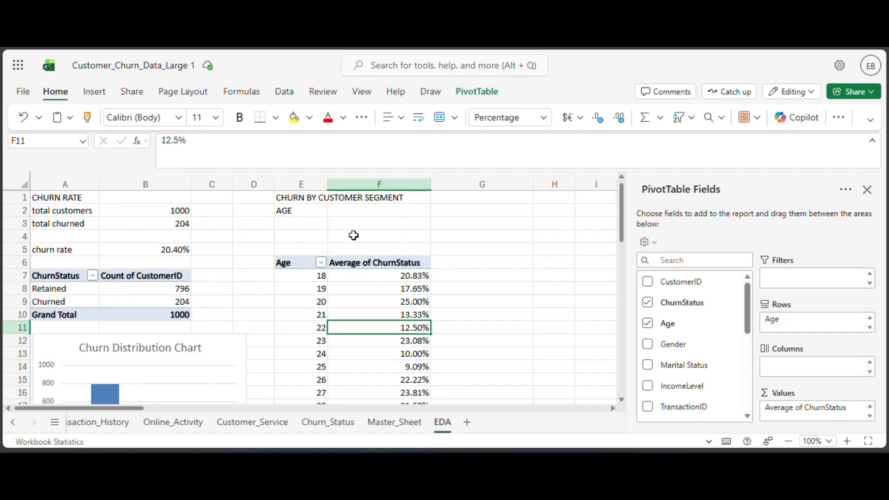
scroll(354, 236, "down", 2)
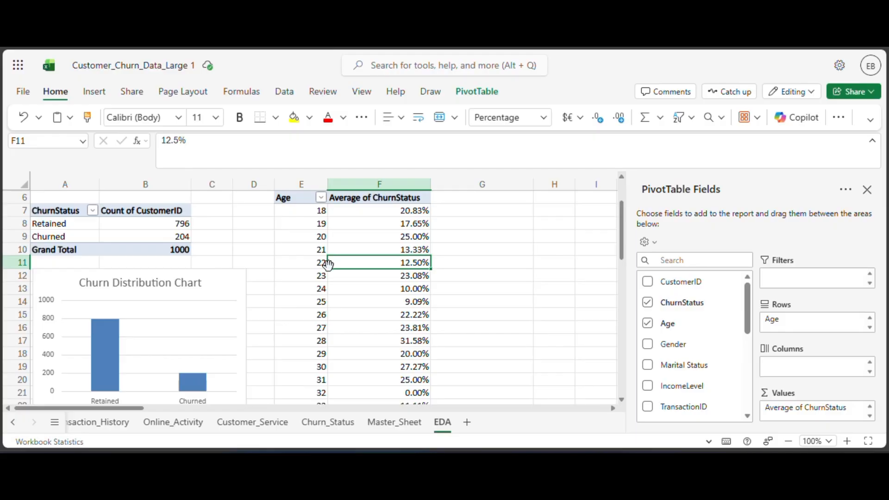
scroll(328, 264, "down", 5)
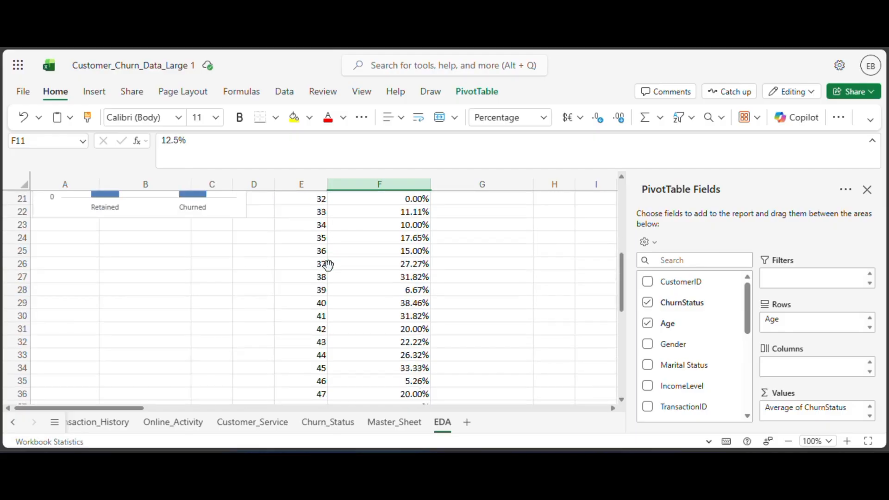
scroll(328, 263, "up", 7)
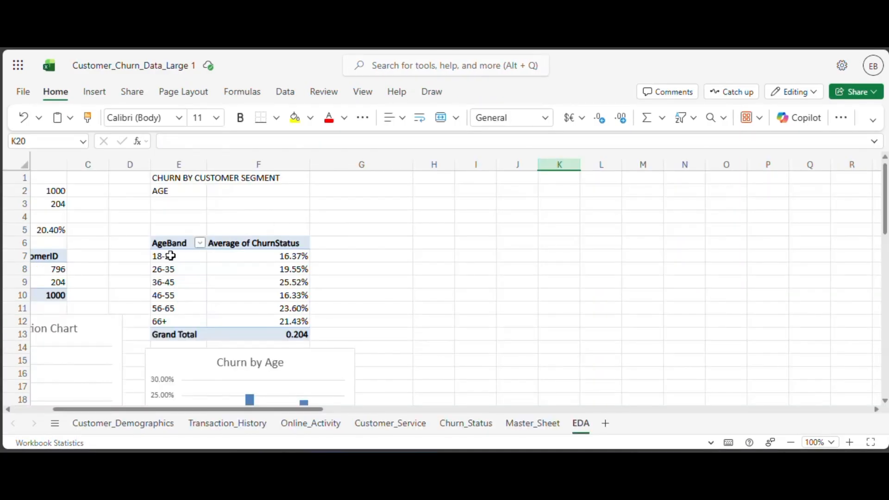
Examine the AgeBand PivotTable and Churn by Age chart, and check the customer segment columns in Customer_Demographics and Master_Sheet.
scroll(468, 243, "down", 3)
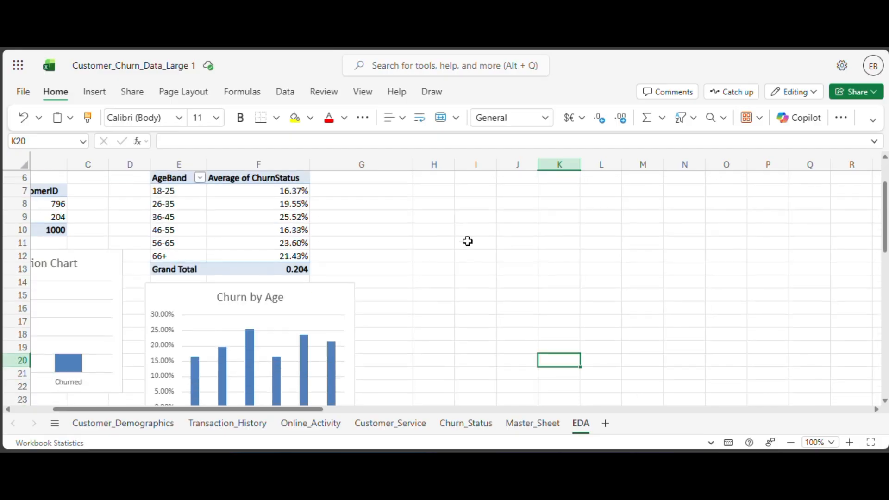
scroll(462, 246, "up", 2)
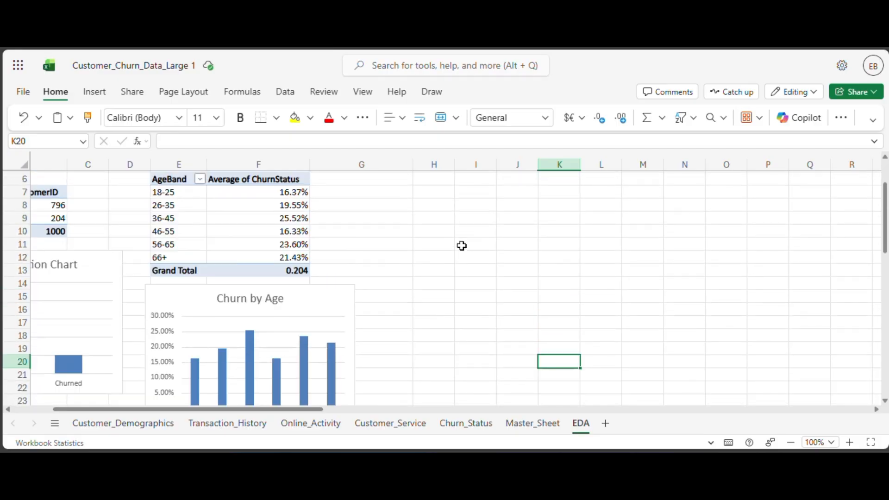
scroll(462, 245, "up", 2)
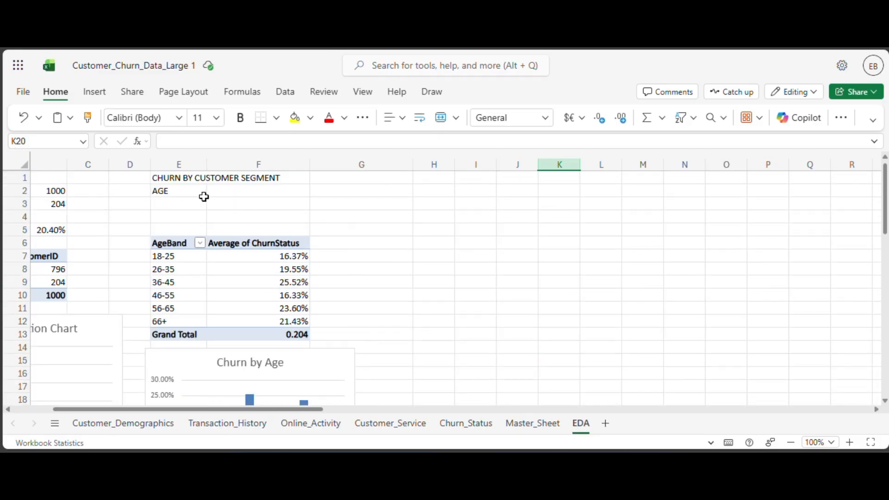
scroll(205, 195, "down", 2)
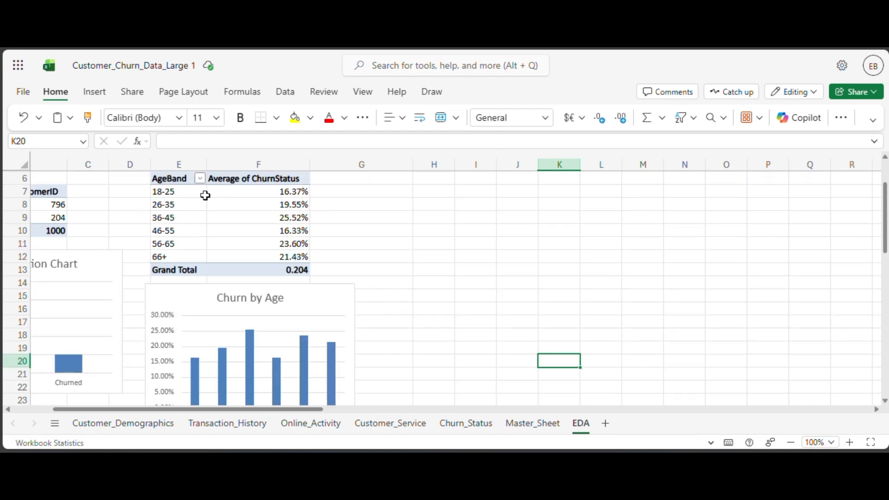
scroll(205, 195, "up", 2)
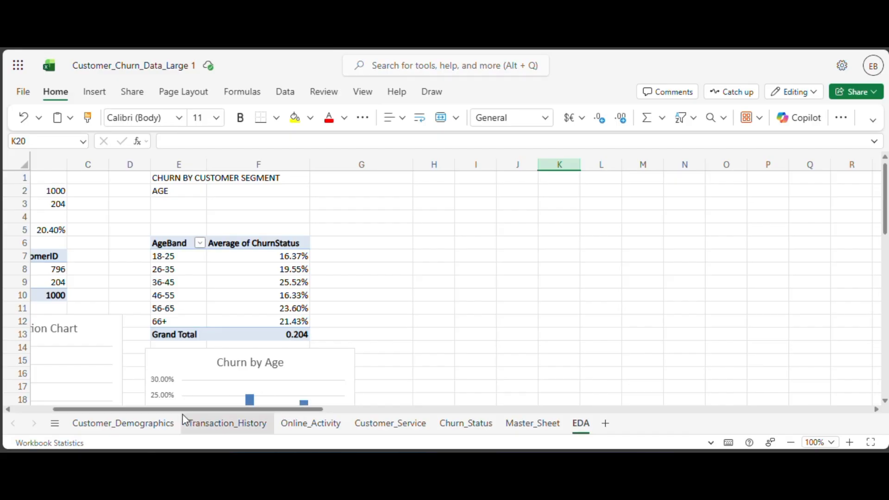
left_click(159, 424)
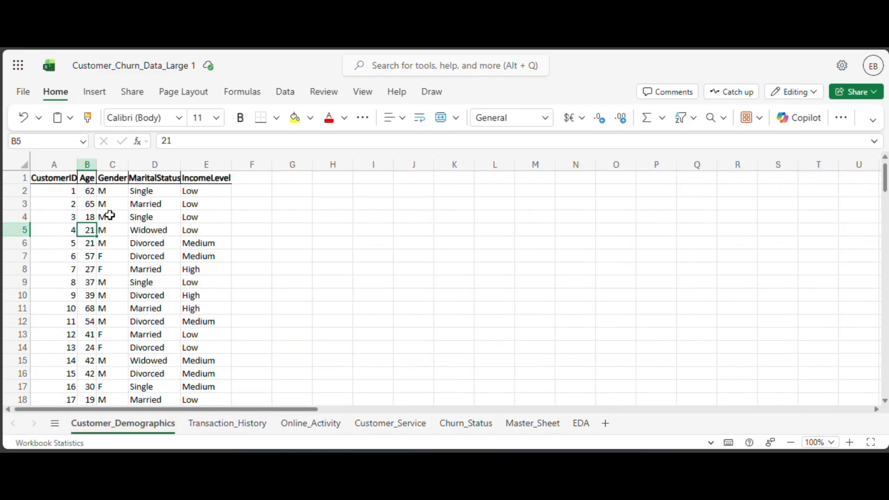
left_click(532, 423)
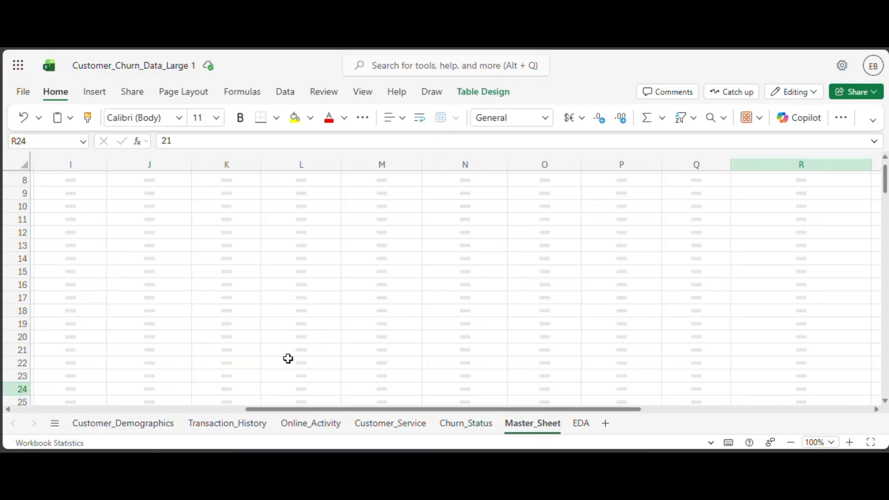
scroll(89, 384, "left", 1)
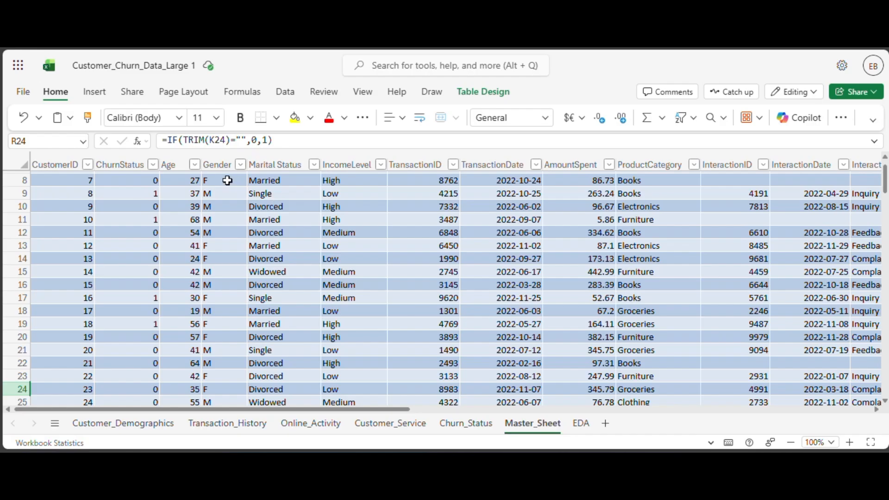
left_click(580, 424)
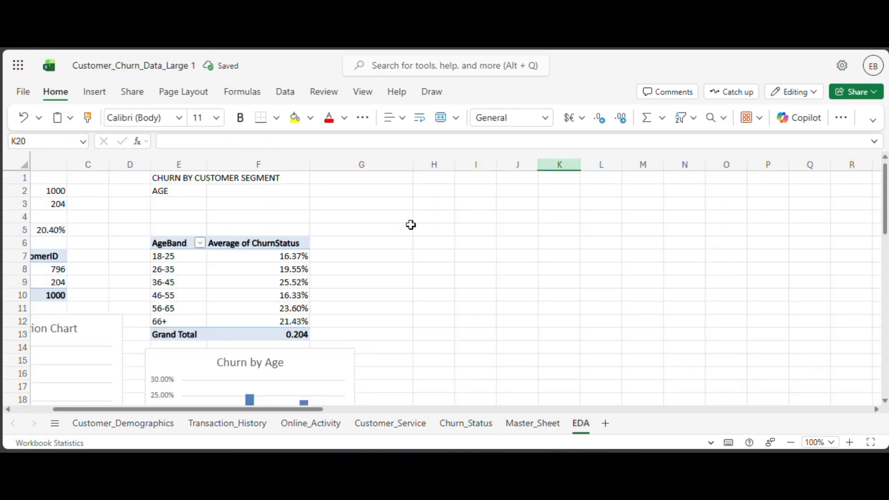
Enter the subheading GENDER in cell H2 of the EDA sheet.
left_click(387, 195)
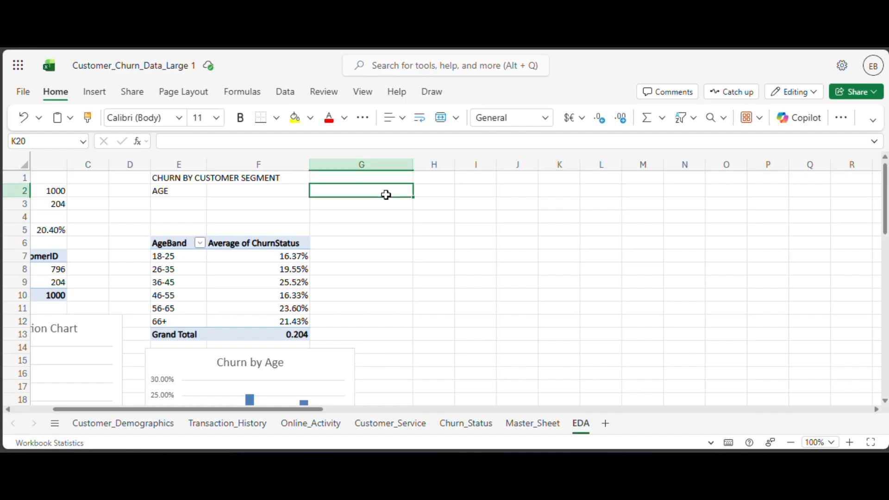
left_click(438, 191)
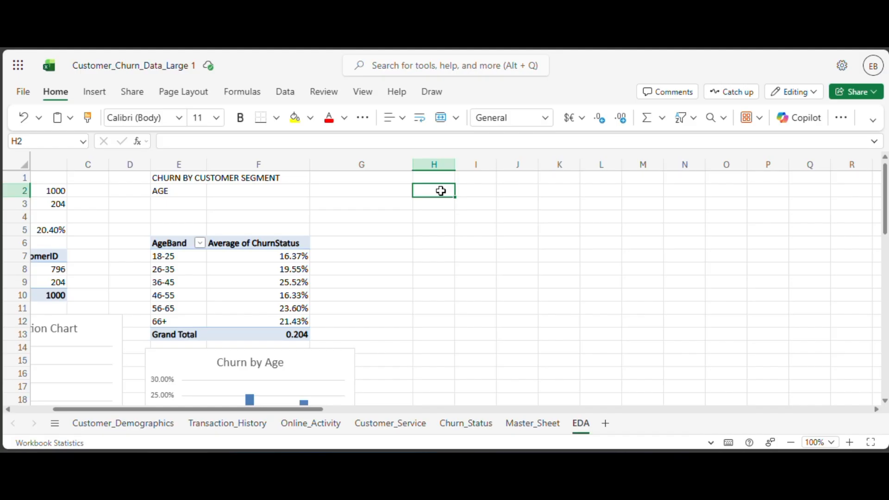
type("GENDEER")
key("BackSpace")
key("BackSpace")
type("R")
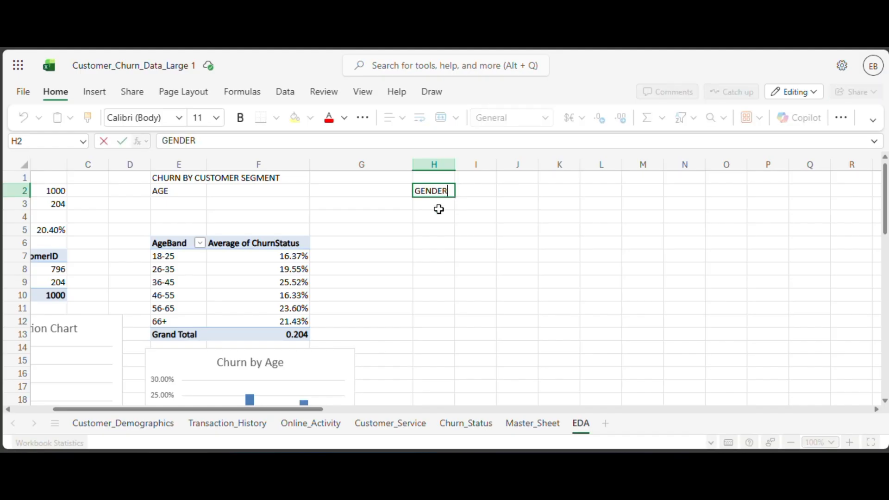
key("Return")
Copy the AgeBand PivotTable in E6:F13, paste it at H4 and fit column H to its contents.
left_click(171, 241)
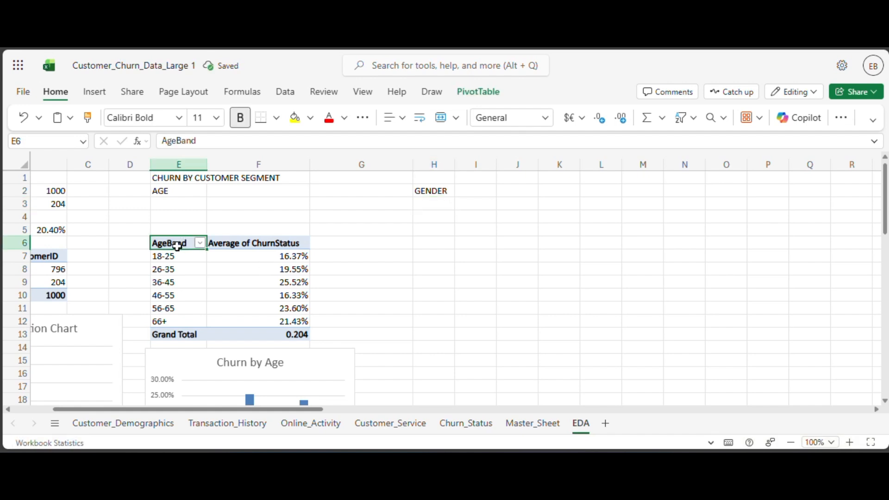
left_click(220, 257)
left_click_drag(189, 247, 263, 334)
key("ctrl+c")
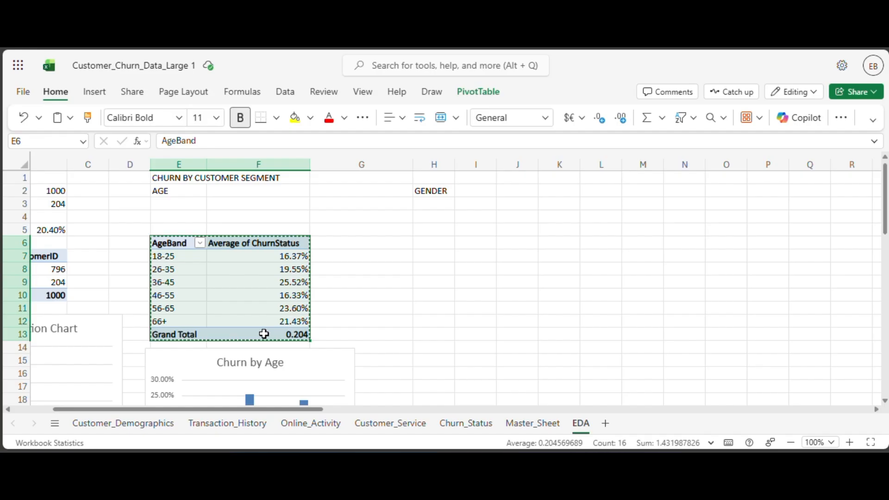
left_click(435, 217)
key("ctrl+v")
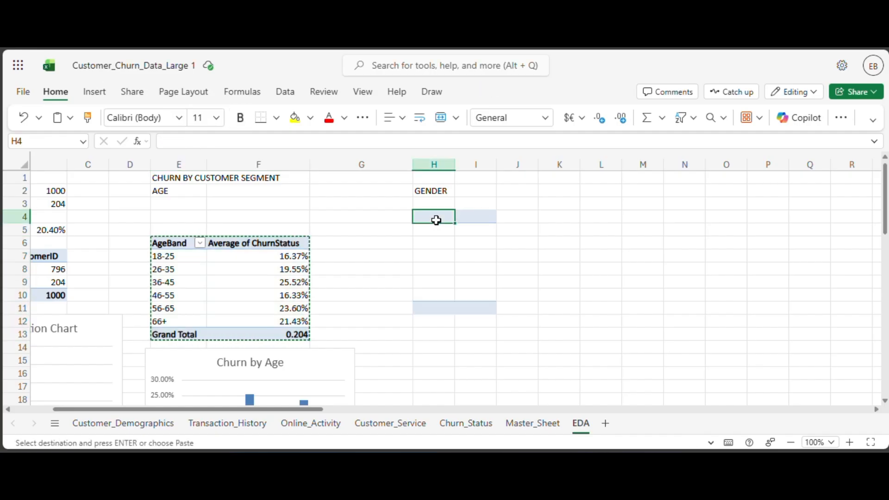
double_click(455, 165)
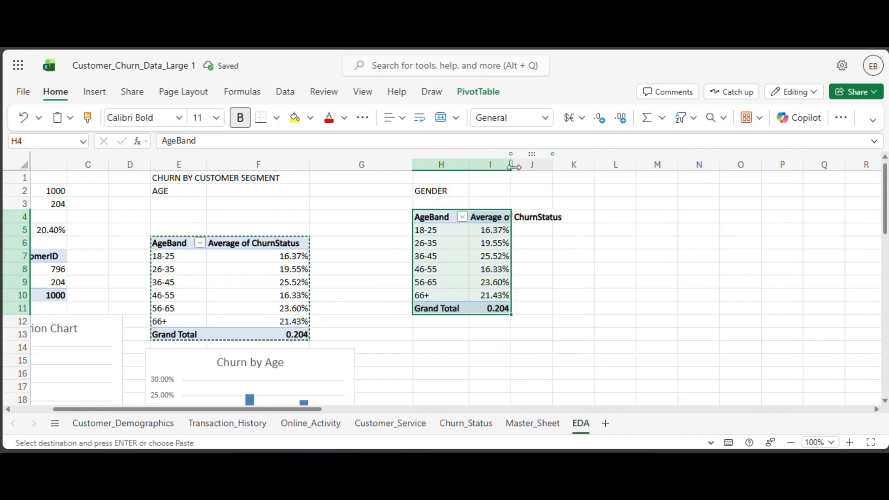
Replace the AgeBand row field with Gender in the PivotTable under the GENDER subheading.
left_click(469, 258)
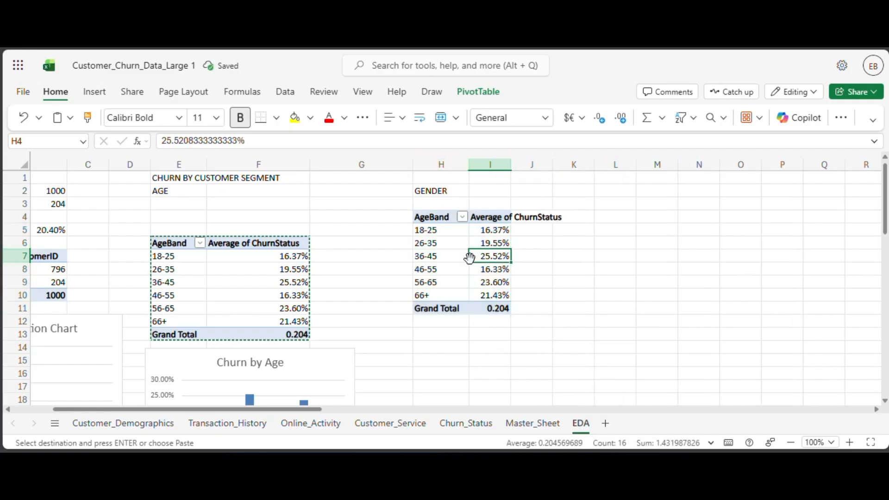
left_click(466, 257)
right_click(466, 257)
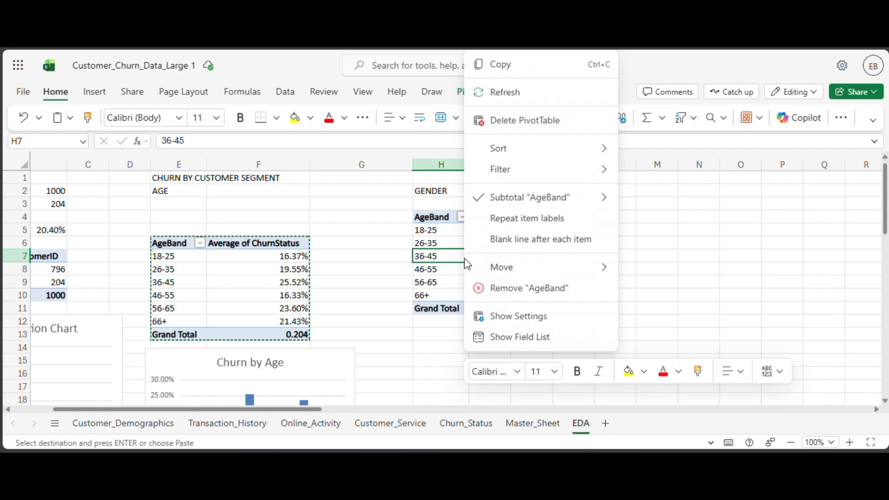
left_click(531, 337)
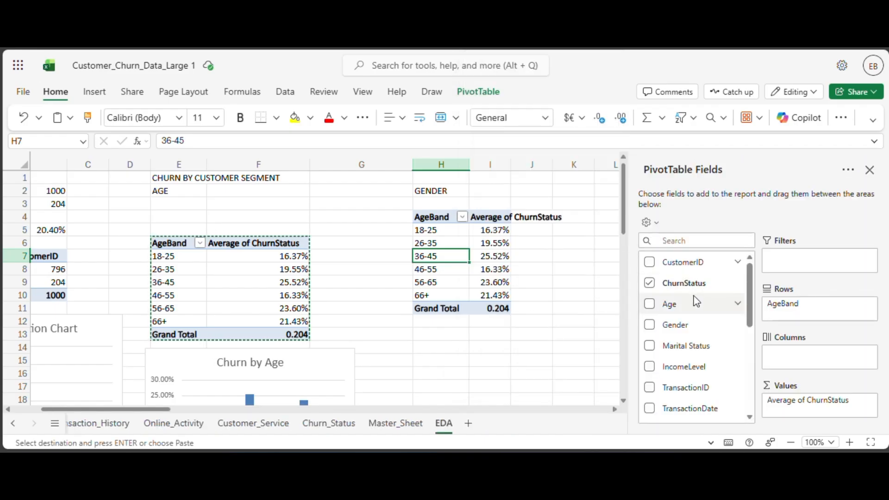
scroll(717, 311, "down", 5)
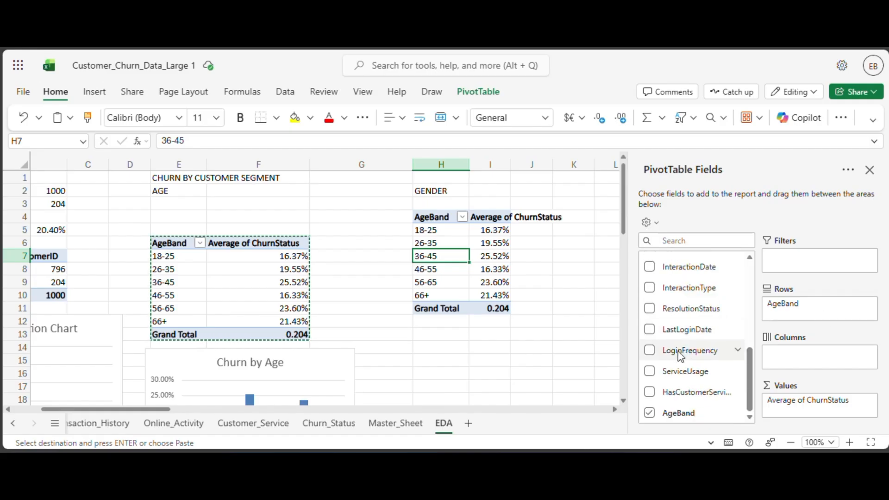
left_click(657, 413)
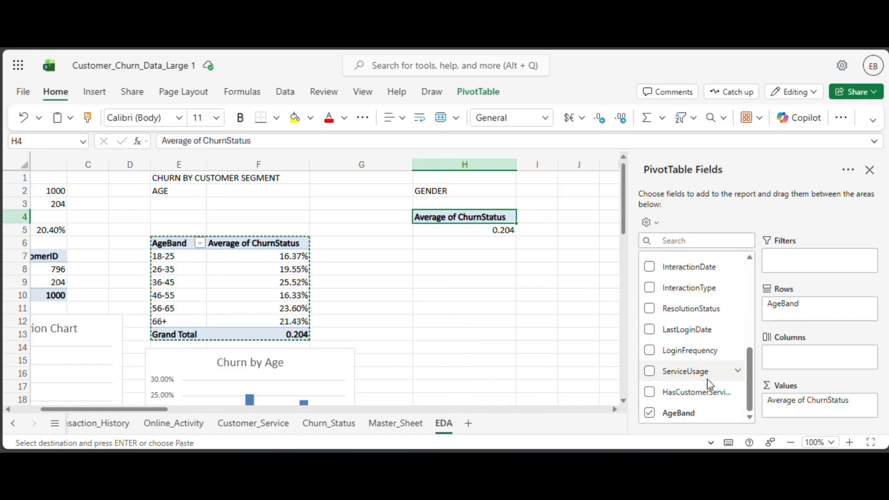
scroll(709, 383, "up", 10)
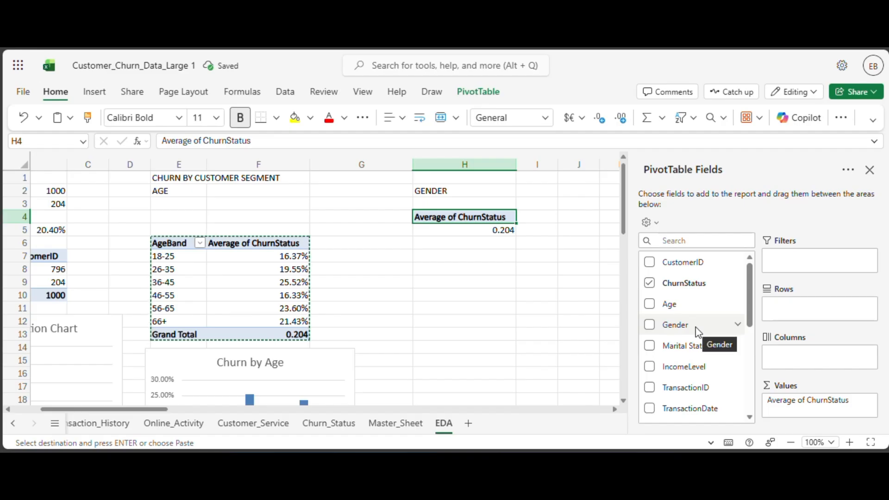
left_click_drag(696, 327, 781, 307)
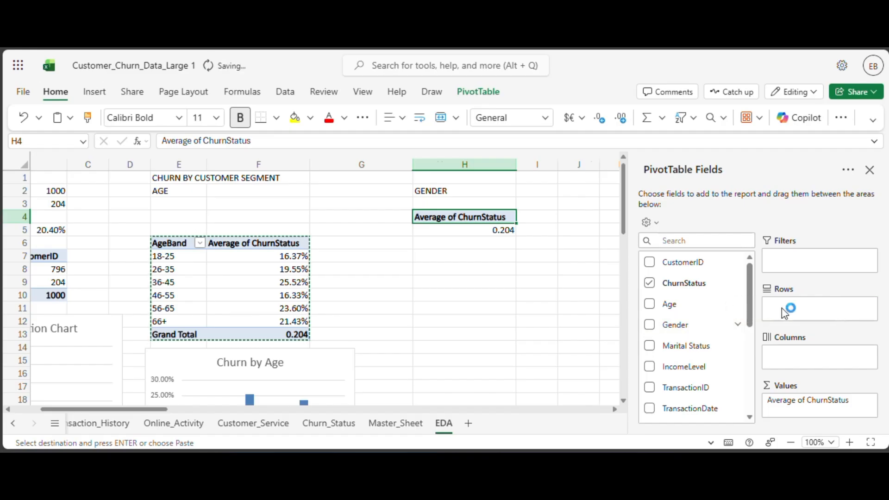
Format the average churn values for F and M in I5:I6 as Percentage.
left_click_drag(522, 226, 523, 244)
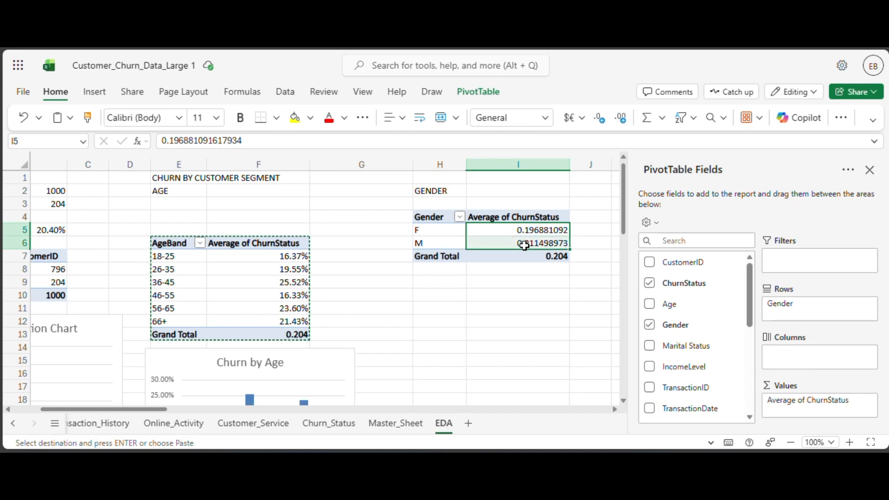
left_click(546, 118)
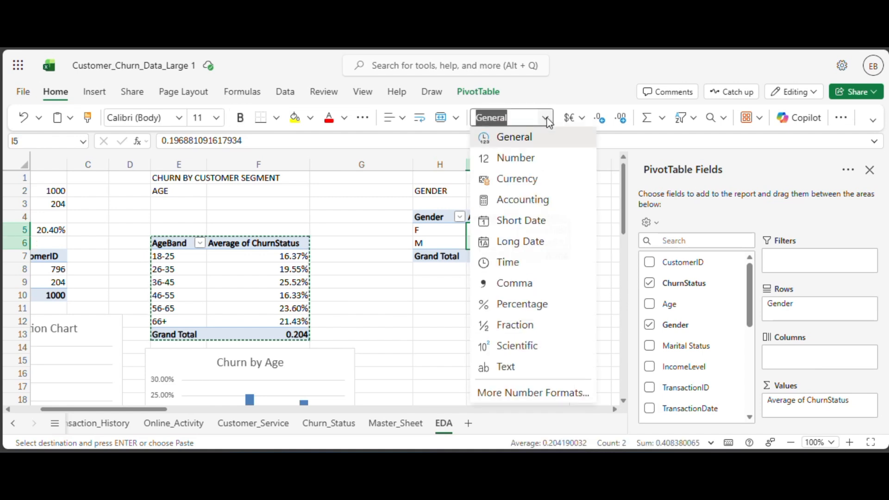
left_click(524, 305)
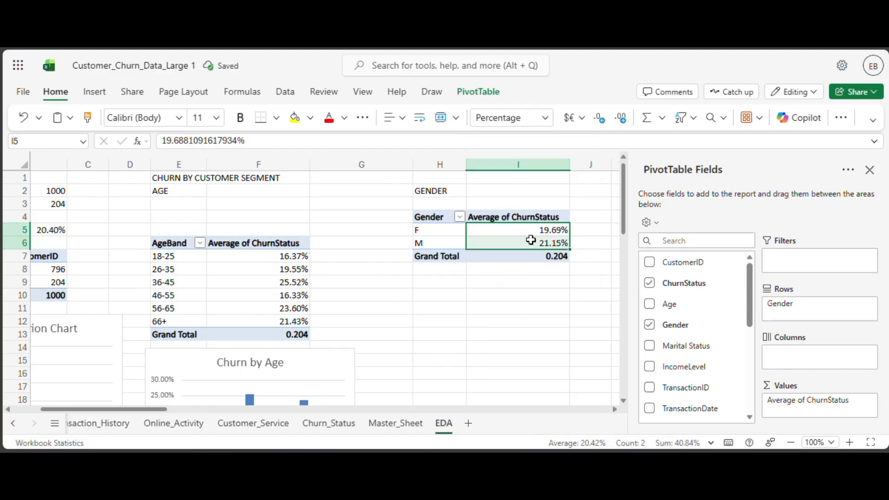
left_click(540, 294)
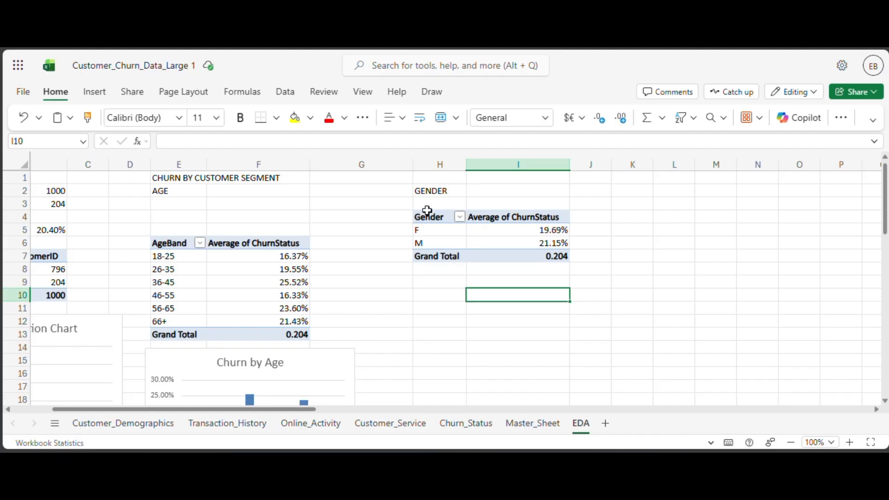
Insert a clustered bar chart based on the Gender PivotTable.
scroll(441, 316, "down", 2)
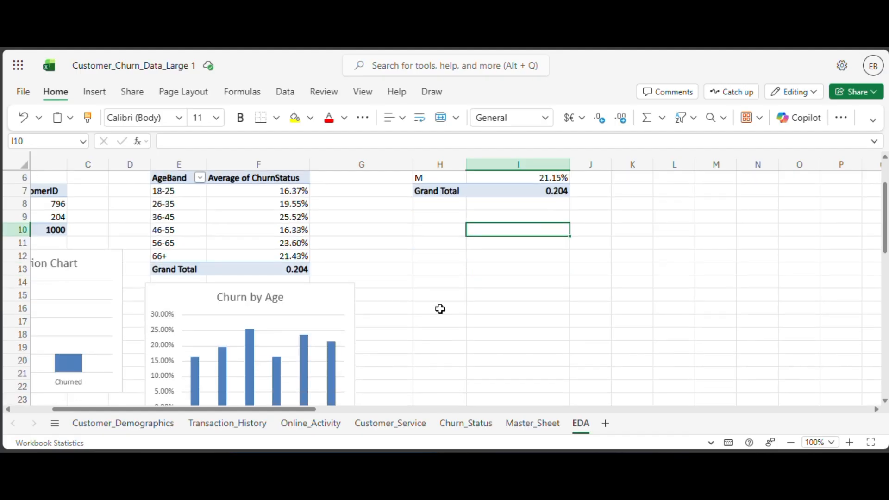
scroll(441, 309, "up", 2)
left_click(439, 300)
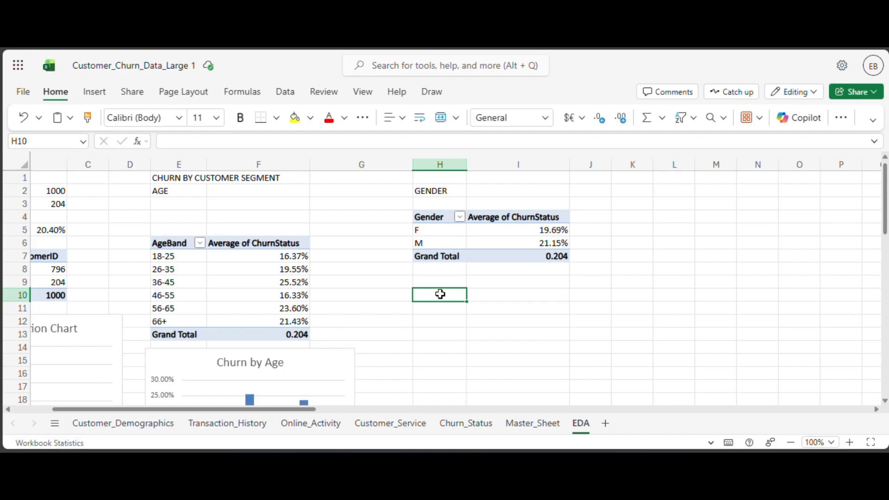
left_click(449, 277)
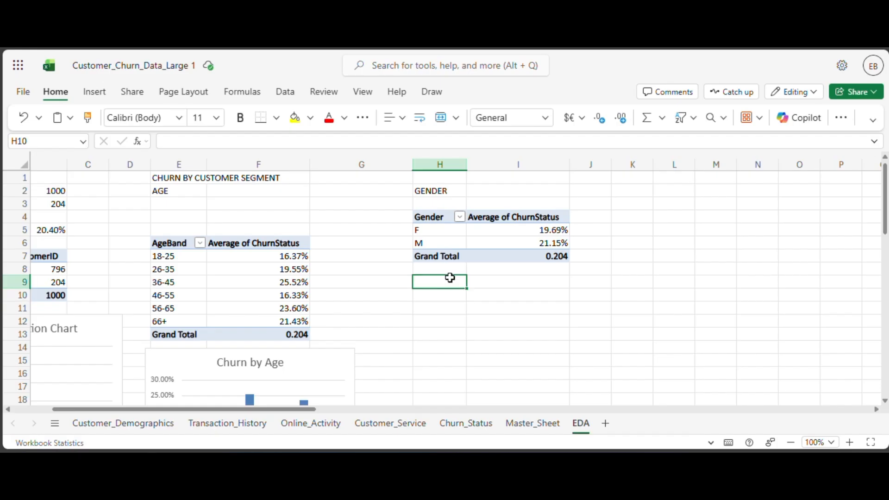
left_click(494, 243)
left_click(94, 92)
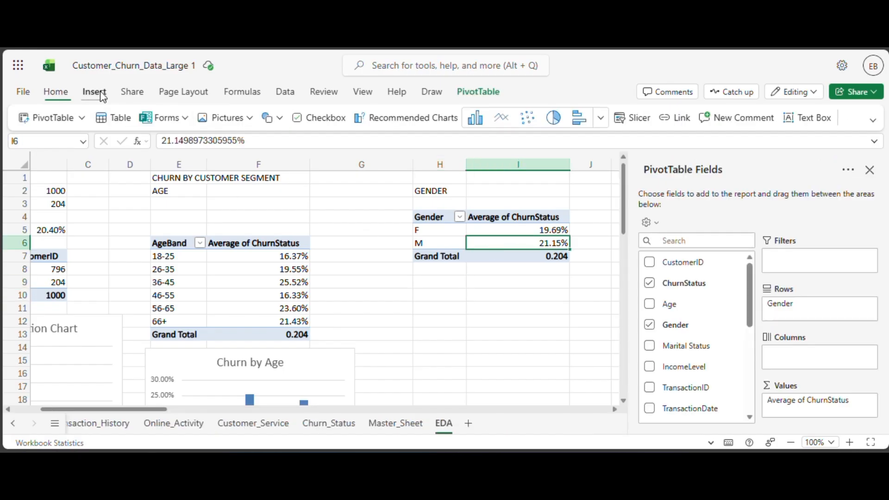
left_click(602, 120)
scroll(432, 264, "down", 3)
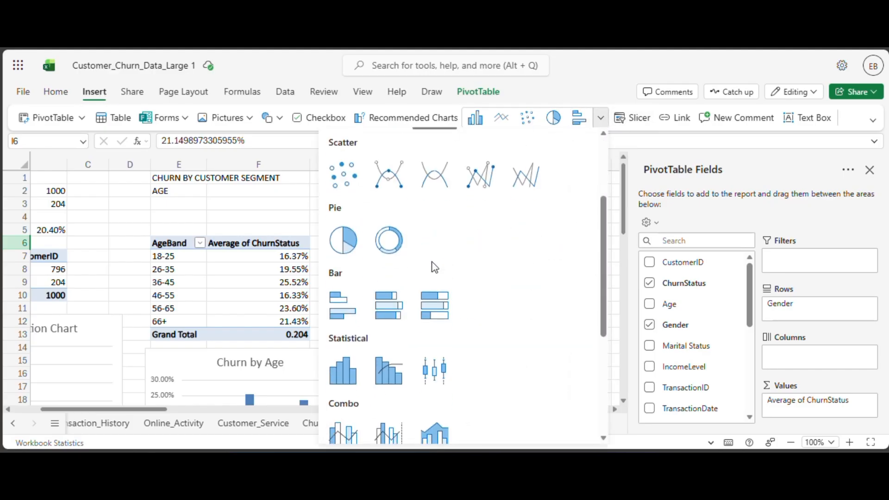
left_click(343, 304)
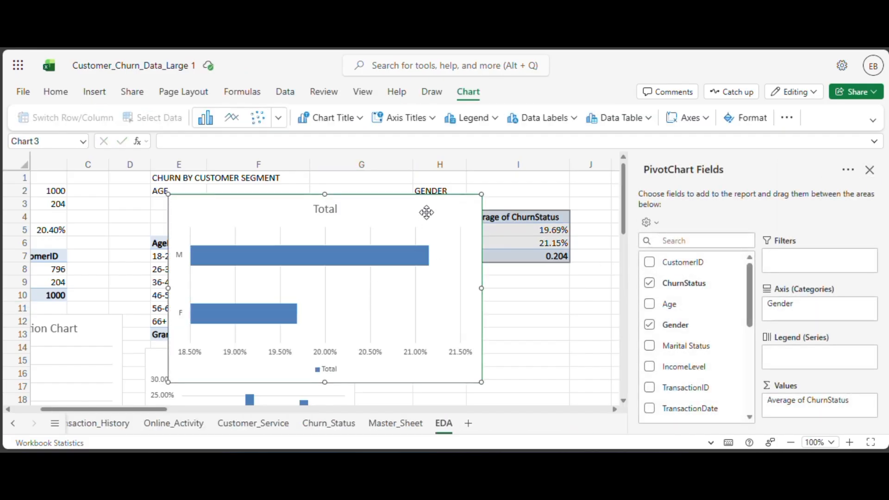
Title the new bar chart "Churn by Gender" and turn off its legend.
double_click(416, 210)
left_click(697, 233)
type("Churn by Gender")
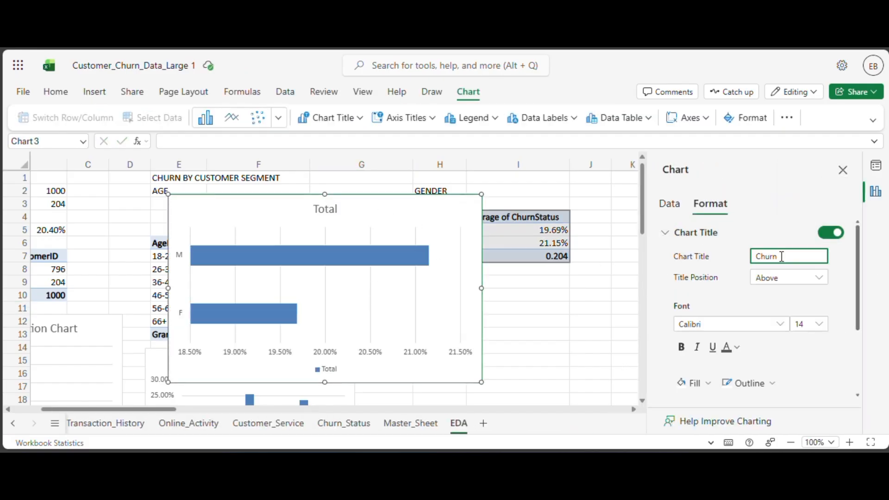
left_click(683, 234)
left_click(831, 254)
Shrink the Churn by Gender chart and place it directly below the Gender PivotTable, starting around row 9.
left_click_drag(481, 194, 384, 252)
left_click_drag(339, 268, 559, 291)
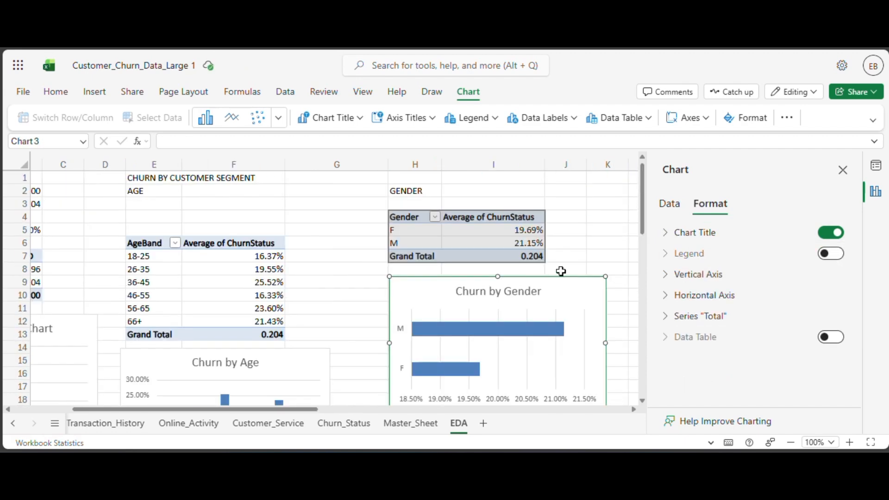
Check the next segment column in Master_Sheet and enter the subheading MARITAL STATUS in cell L2 of the EDA sheet.
scroll(382, 425, "right", 3)
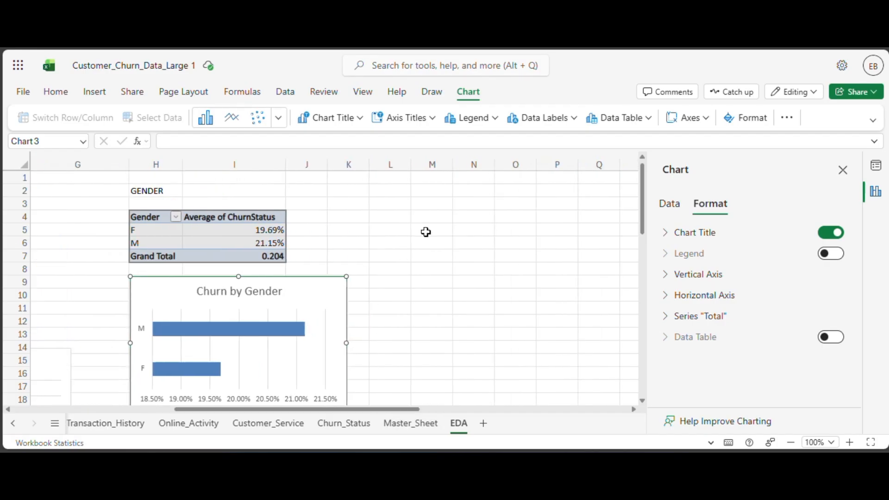
left_click(395, 193)
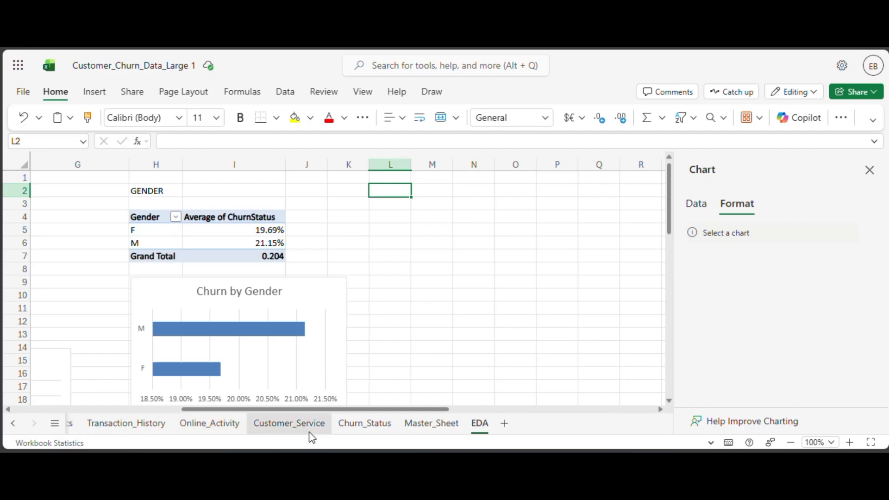
left_click(420, 426)
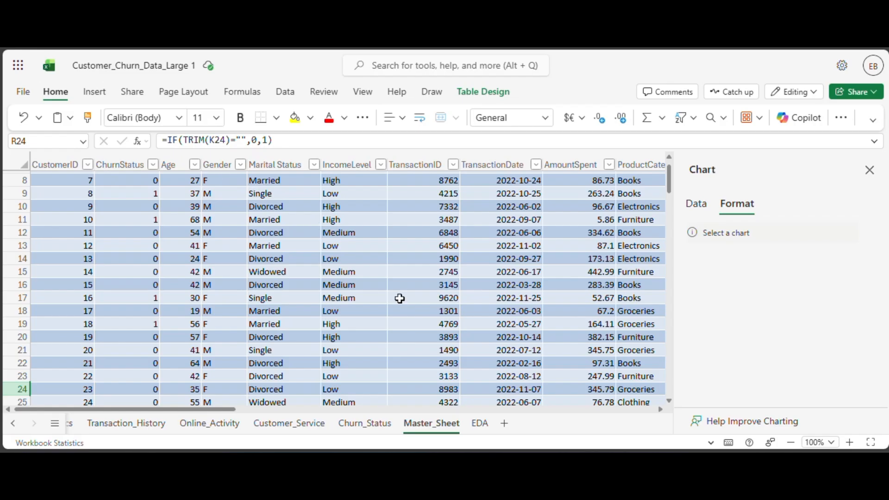
left_click(480, 425)
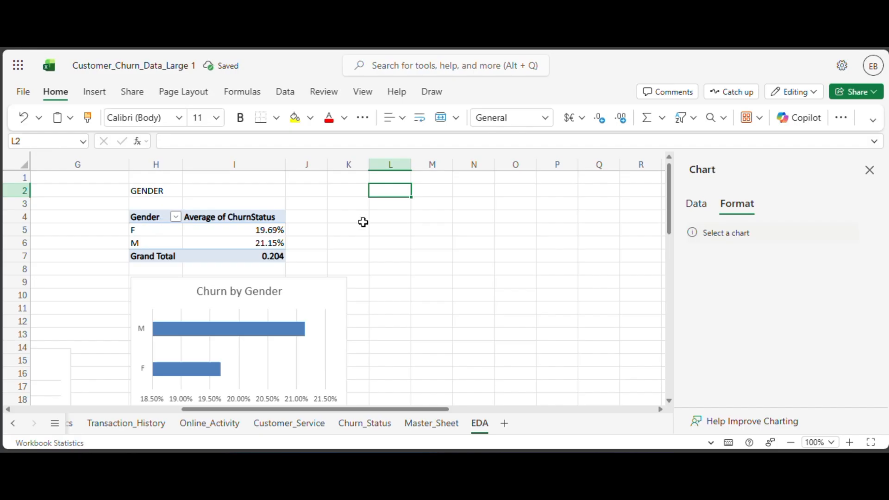
type("M")
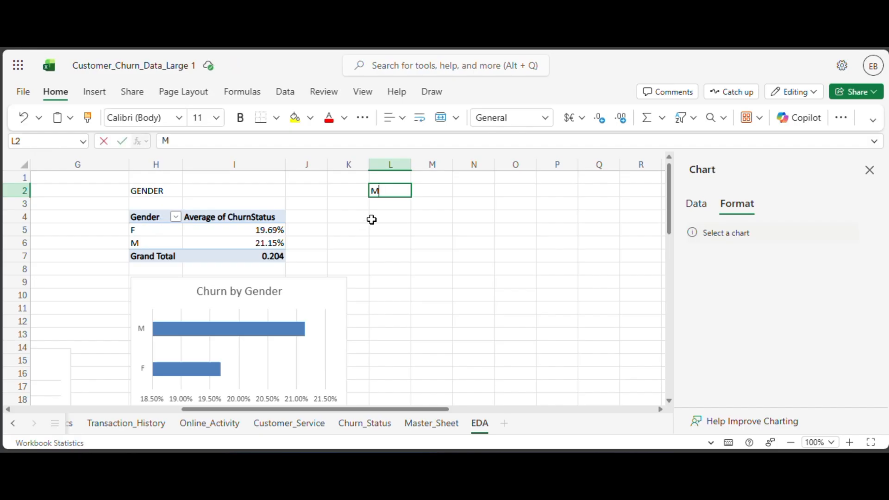
type("arita")
key("BackSpace")
key("BackSpace")
key("BackSpace")
key("BackSpace")
key("BackSpace")
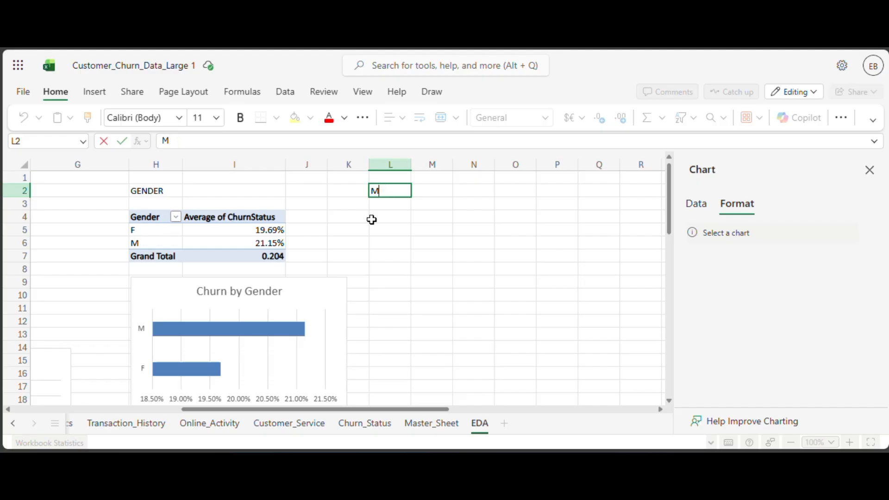
type("ARITAL SA")
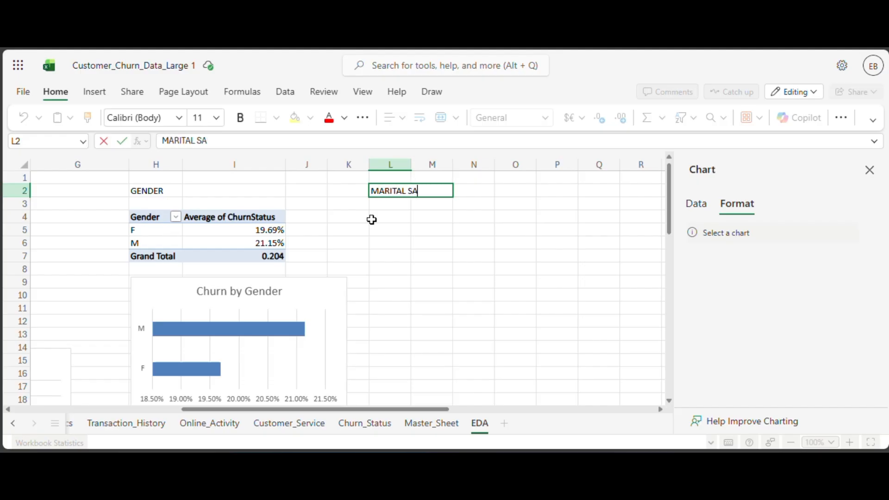
key("BackSpace")
type("TATUS")
left_click(405, 220)
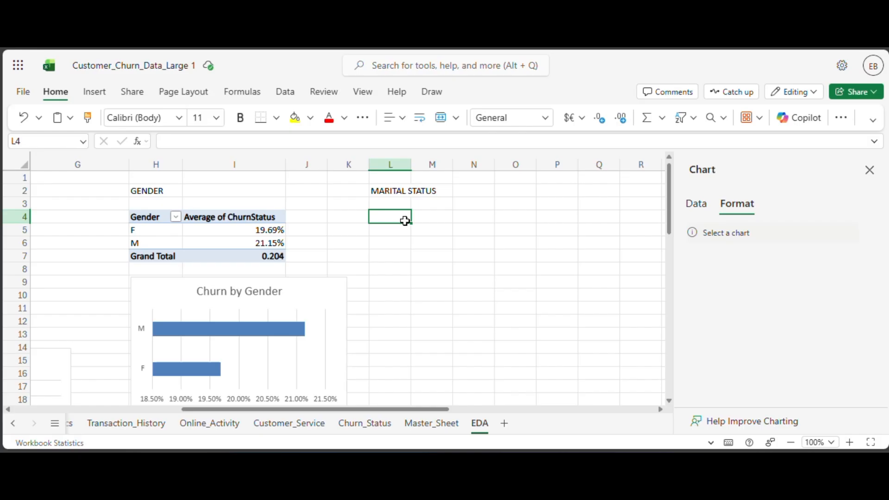
Copy the Gender PivotTable in H4:I7, paste it at M4 and fit column M to its contents.
left_click(191, 224)
left_click_drag(157, 215, 235, 250)
left_click(382, 219)
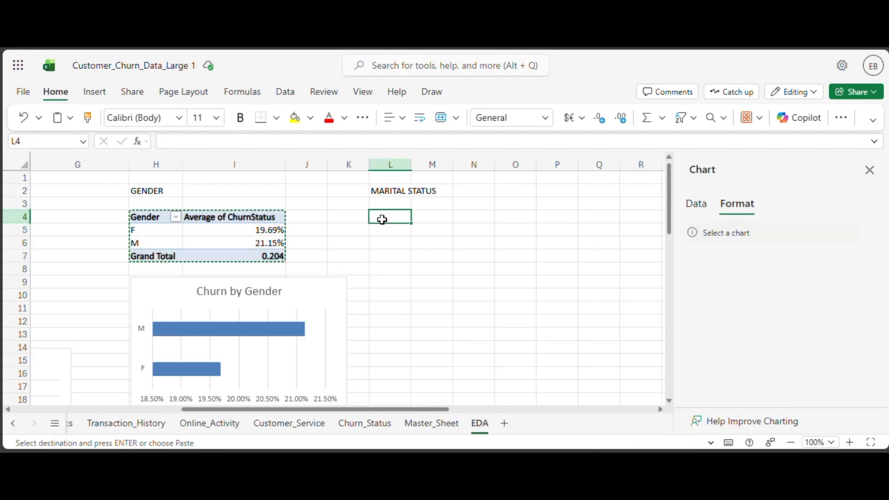
scroll(383, 220, "down", 7)
scroll(381, 220, "up", 7)
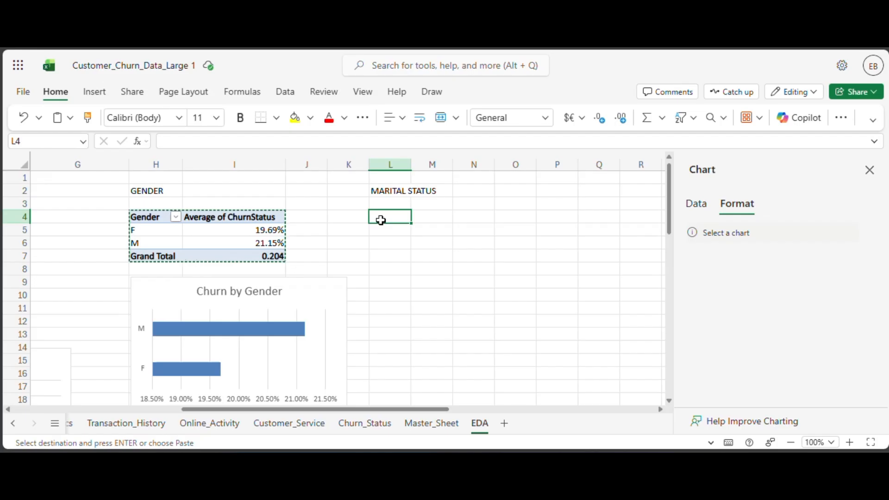
left_click(427, 221)
key("ctrl+v")
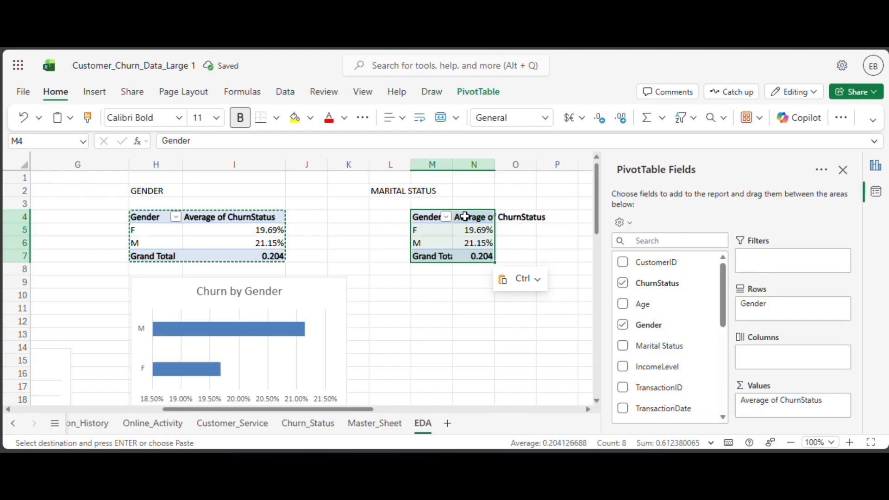
double_click(455, 165)
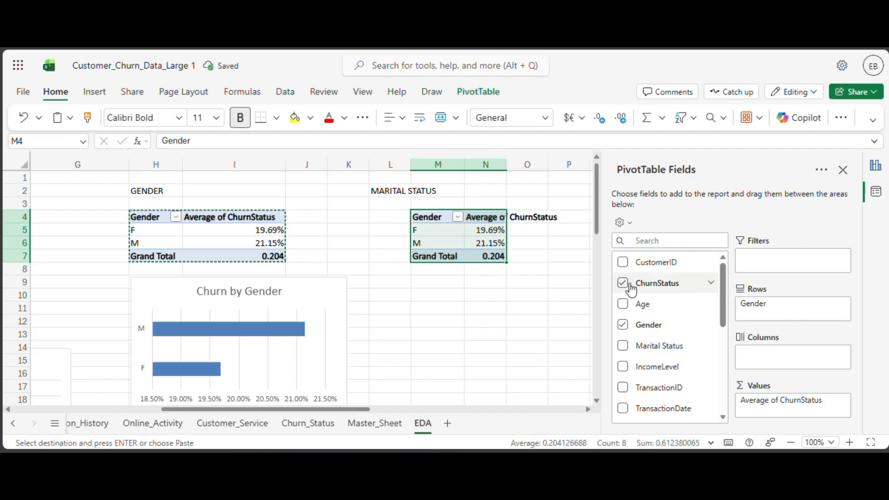
Replace the Gender row field with Marital Status in the PivotTable pasted at M4.
left_click(623, 326)
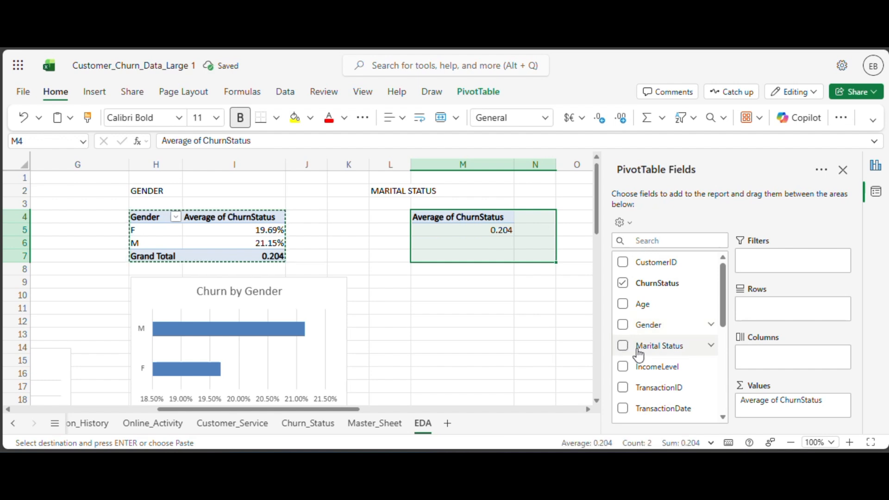
left_click_drag(637, 351, 757, 312)
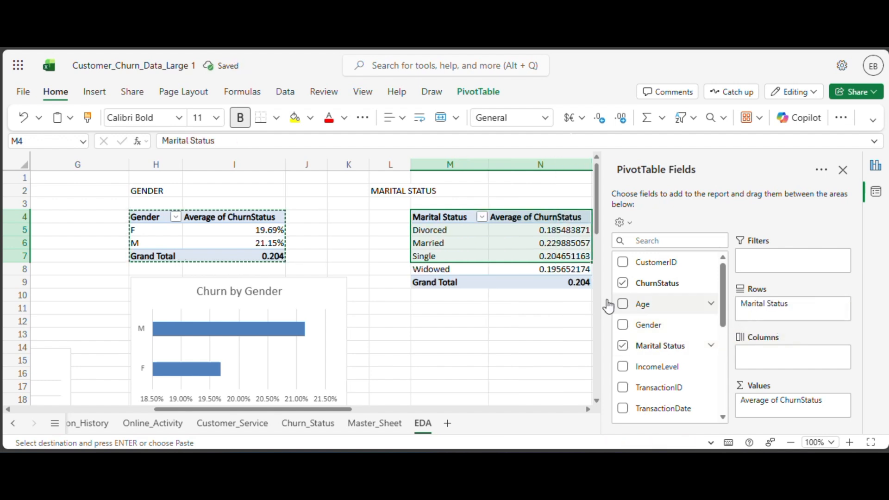
left_click(530, 309)
Format the churn averages in N5:N8 of the Marital Status PivotTable as Percentage.
left_click_drag(558, 231, 561, 269)
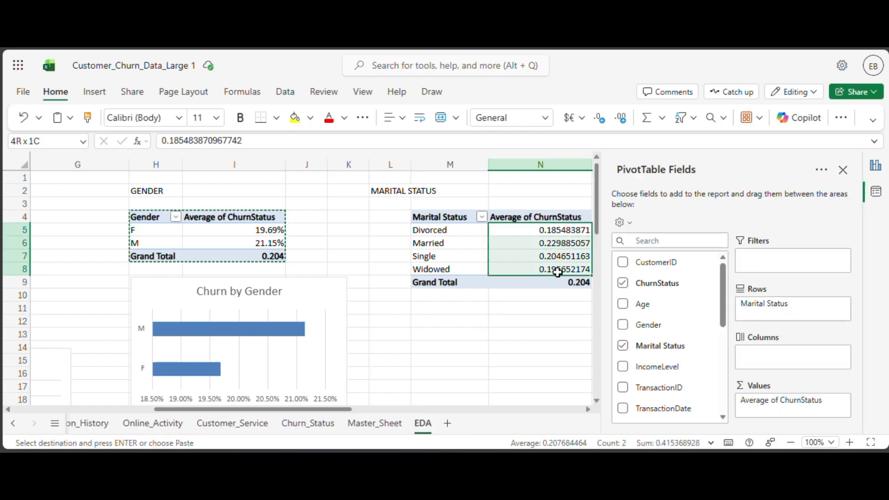
left_click(550, 120)
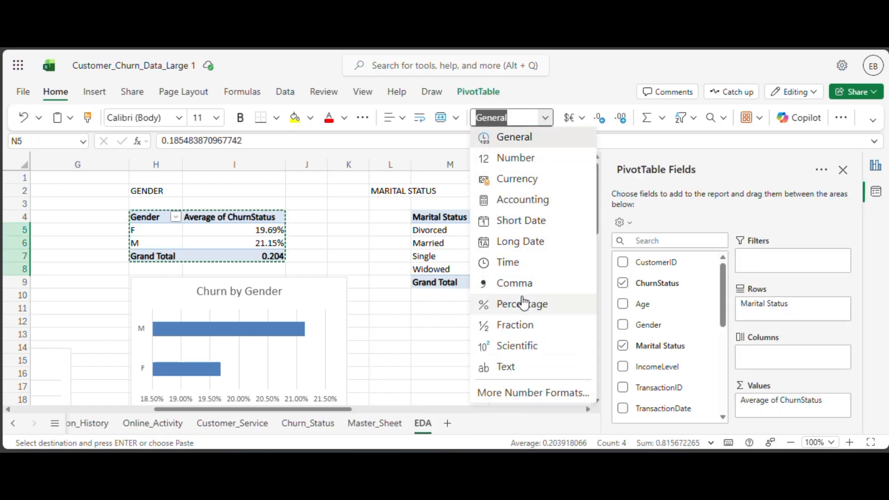
left_click(523, 300)
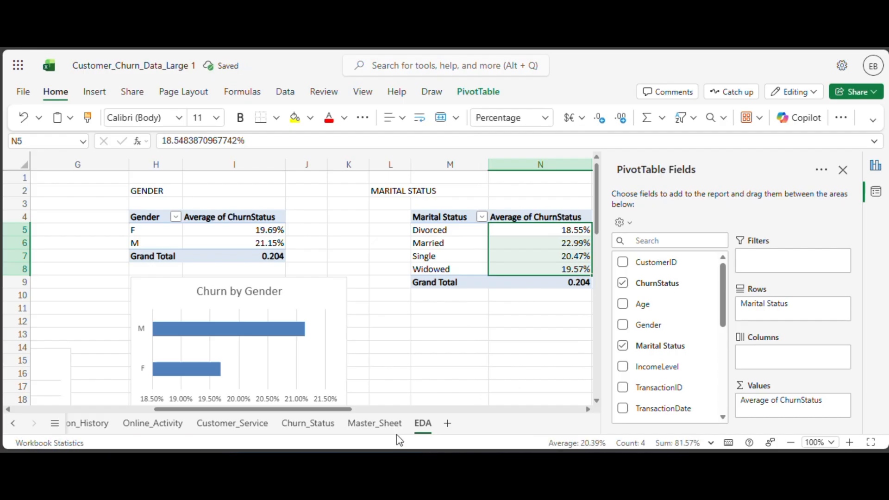
Insert a bar chart titled Churn by Marital Status from the Marital Status PivotTable, placed directly below it.
left_click_drag(338, 409, 384, 410)
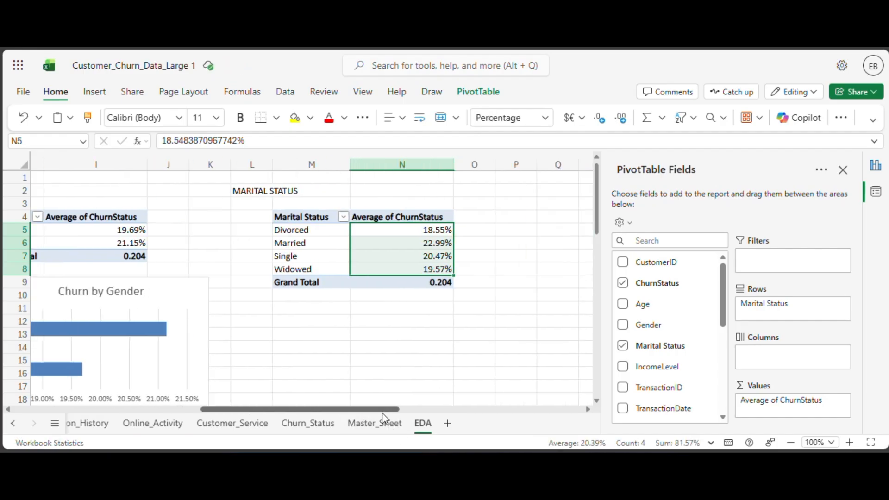
scroll(368, 301, "down", 2)
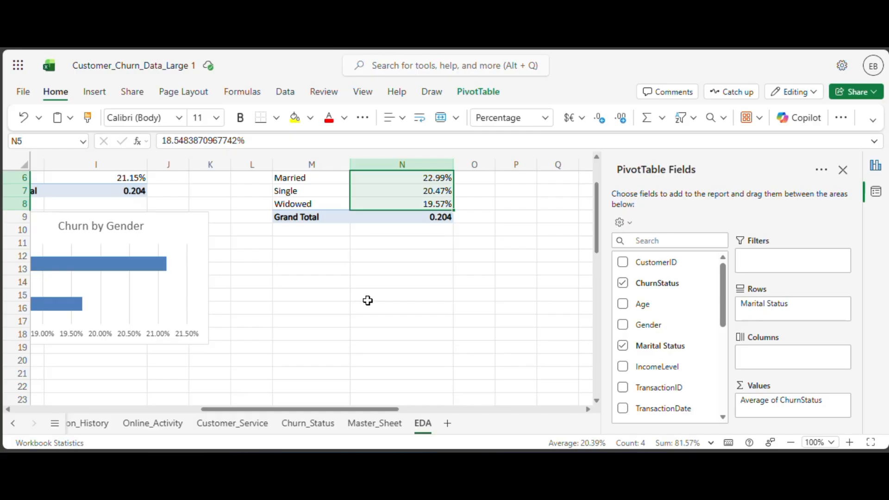
scroll(378, 269, "up", 2)
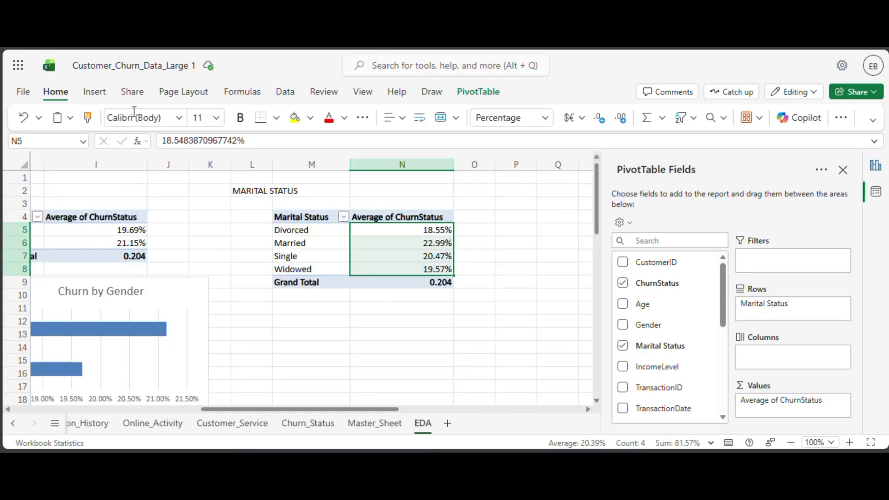
left_click(94, 95)
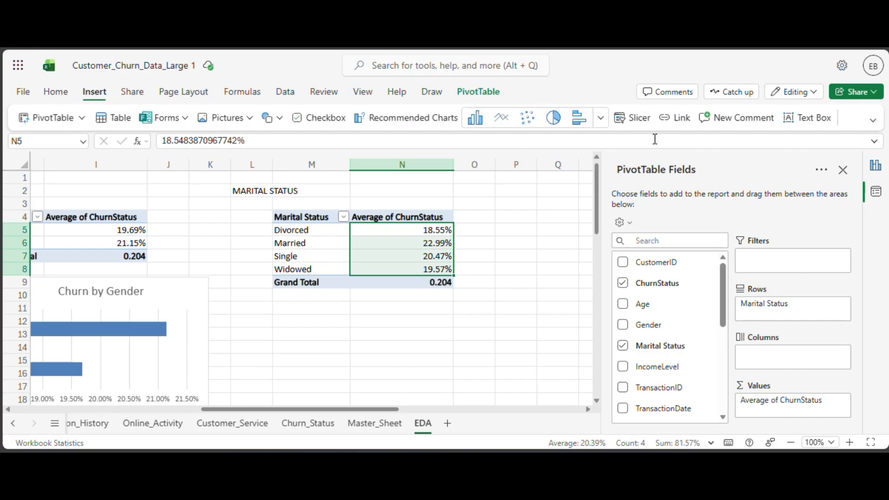
left_click(579, 118)
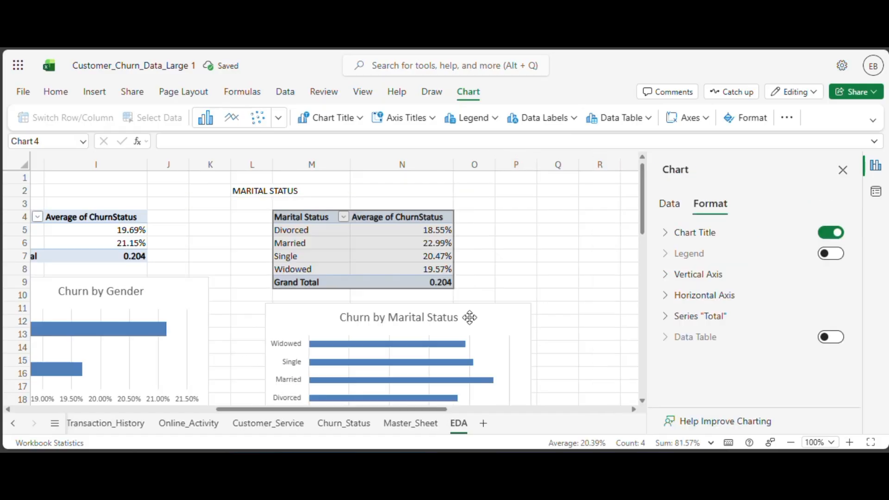
scroll(609, 234, "down", 2)
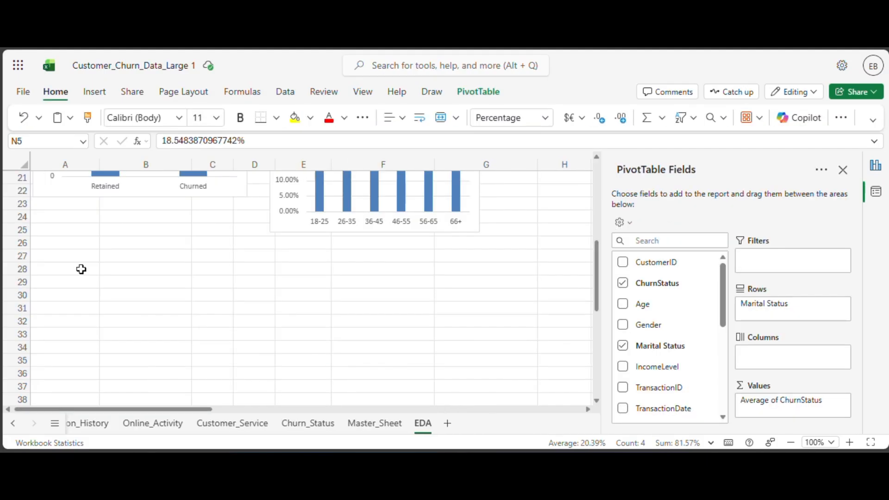
Enter the heading CHURN VS CUSTOMER SERVICE in cell A28 of the EDA sheet.
left_click(81, 269)
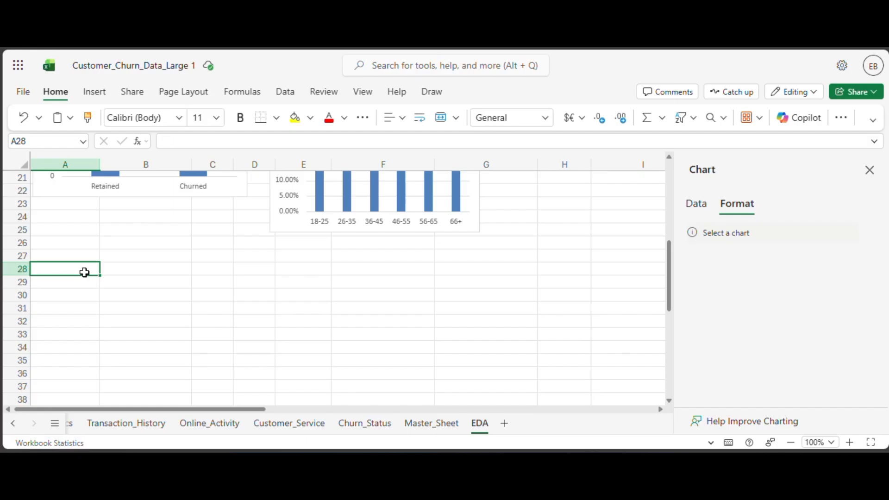
type("CHURN")
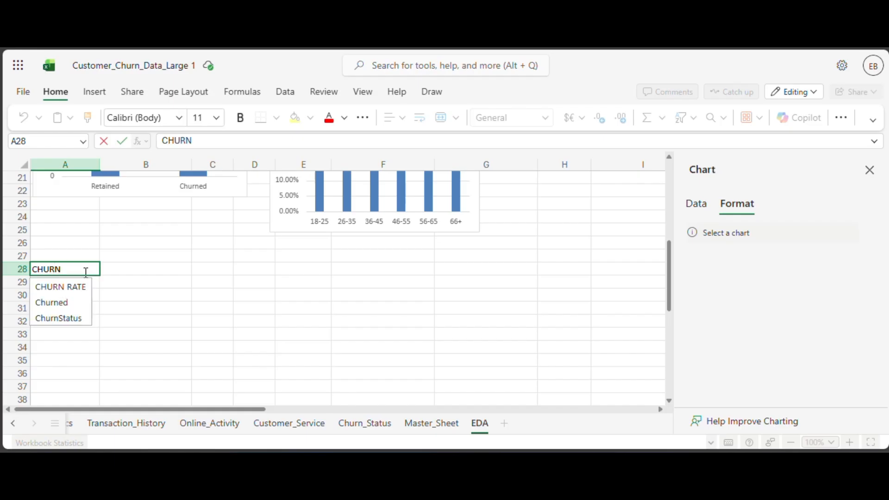
type(" VS CUSTOM")
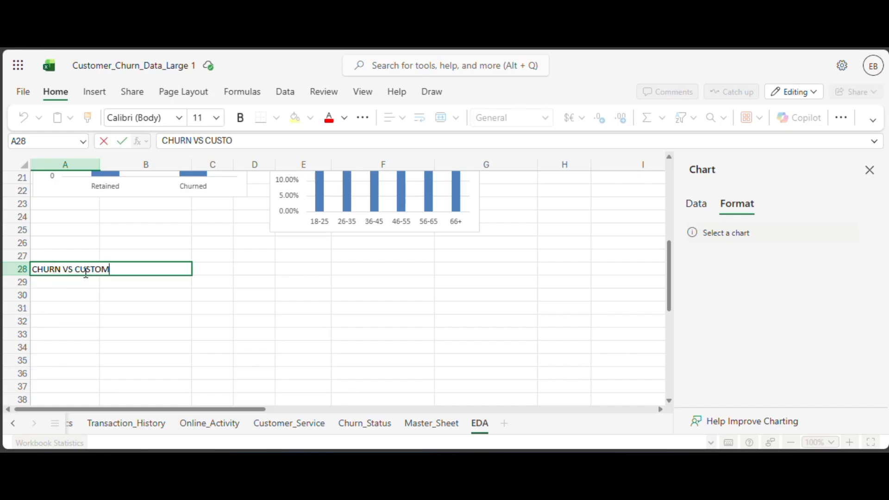
type("ER SERVICE")
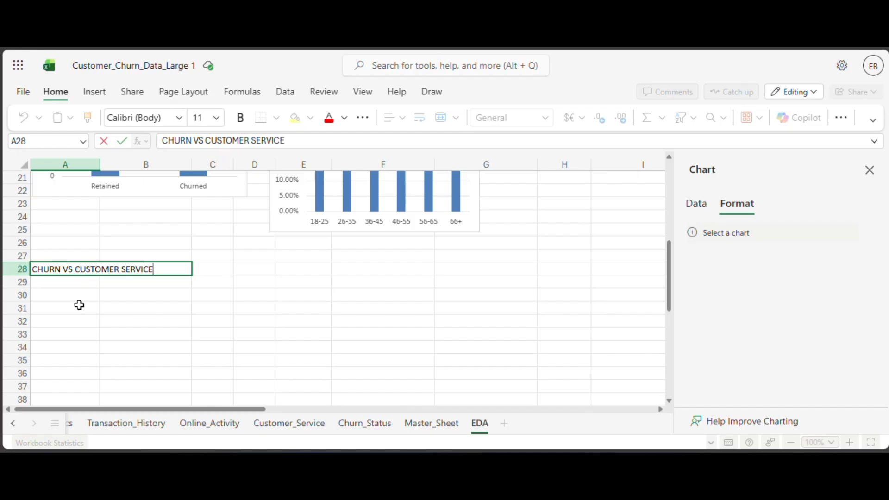
left_click(73, 287)
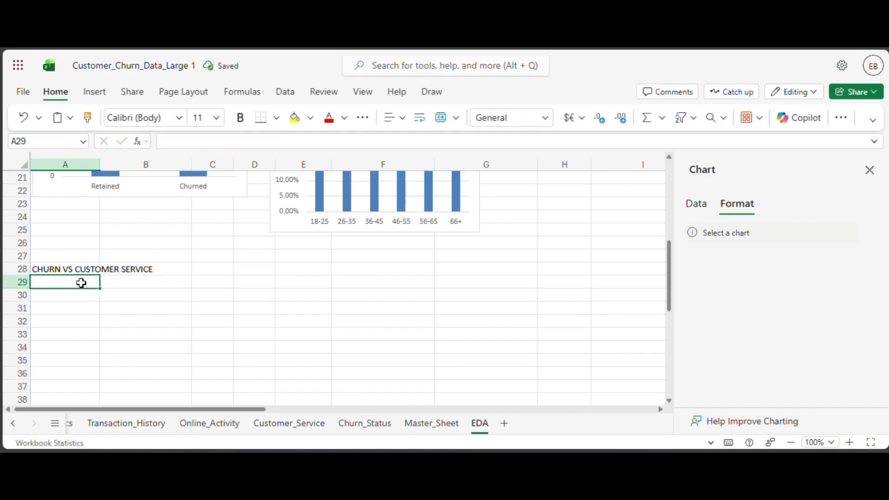
Copy the ChurnStatus PivotTable in A7:B10 and paste it at A30.
scroll(243, 248, "up", 7)
left_click_drag(48, 256, 141, 296)
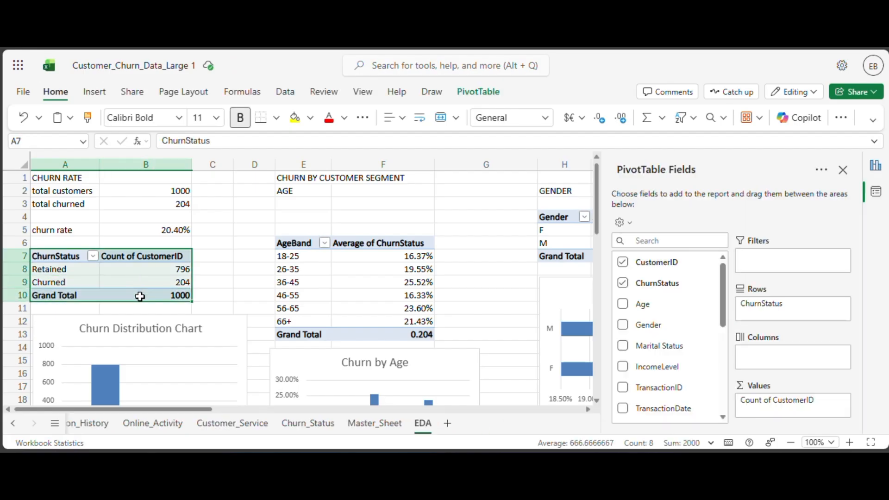
key("ctrl+c")
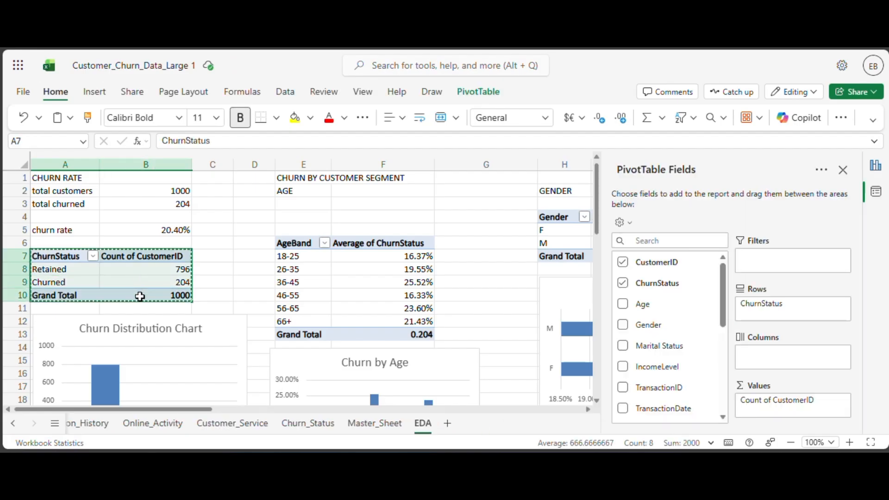
scroll(140, 296, "down", 7)
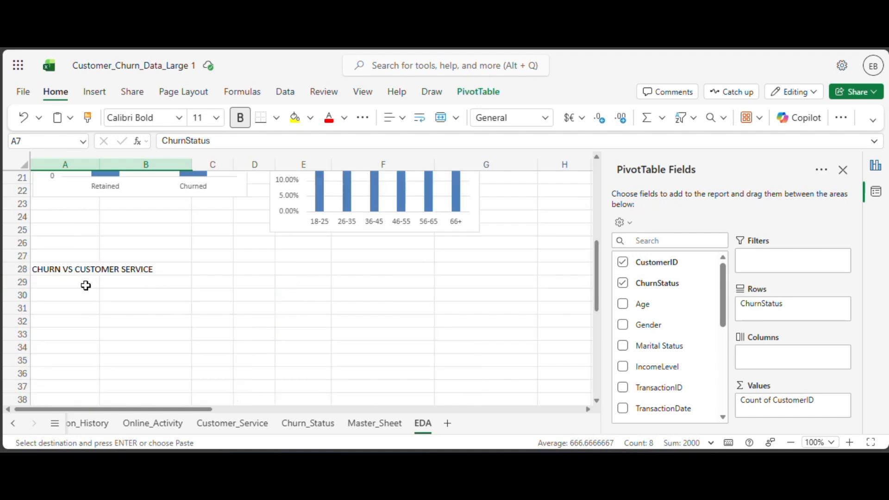
left_click_drag(80, 296, 77, 302)
left_click(77, 299)
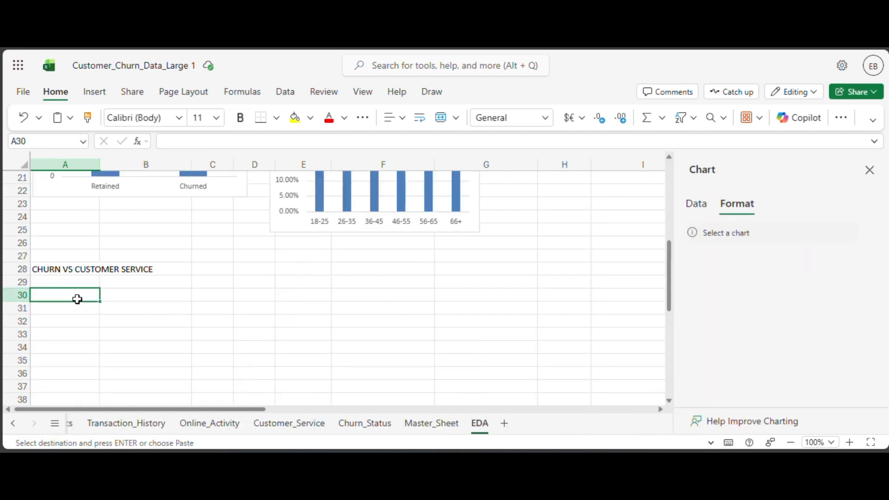
key("ctrl+v")
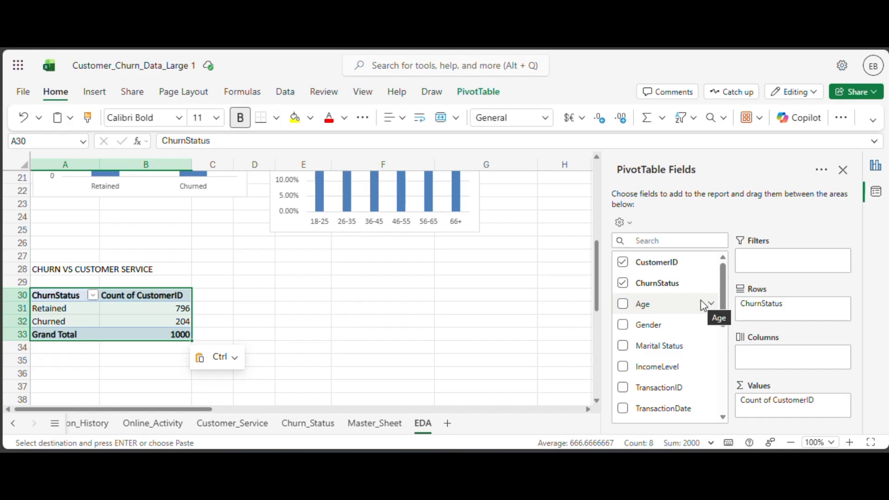
Remove the ChurnStatus and CustomerID fields from the PivotTable pasted at A30, leaving it empty.
scroll(701, 301, "down", 3)
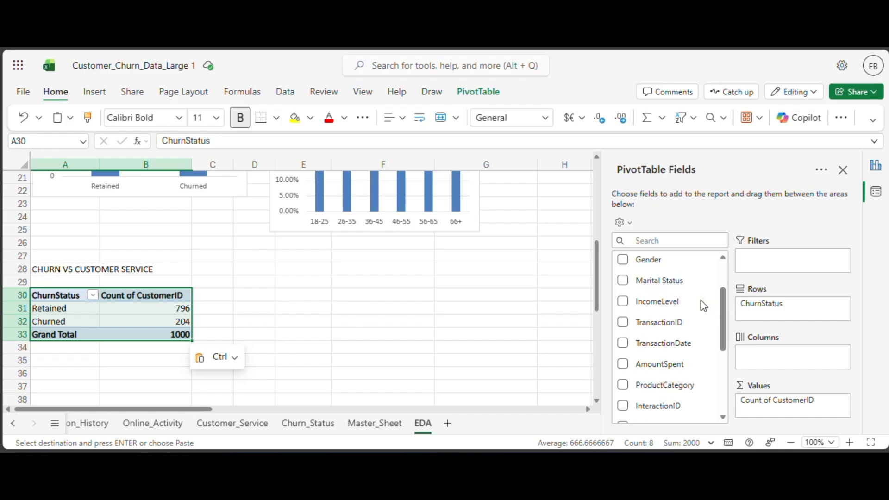
scroll(701, 300, "down", 5)
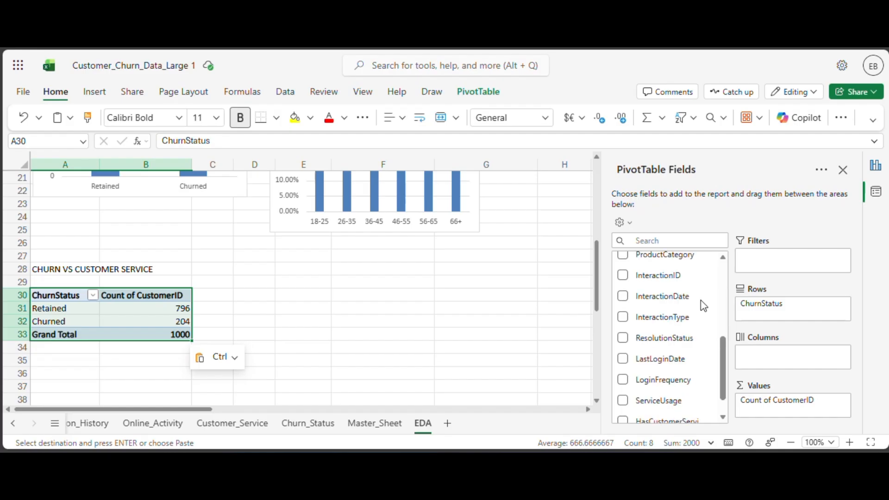
scroll(699, 303, "up", 8)
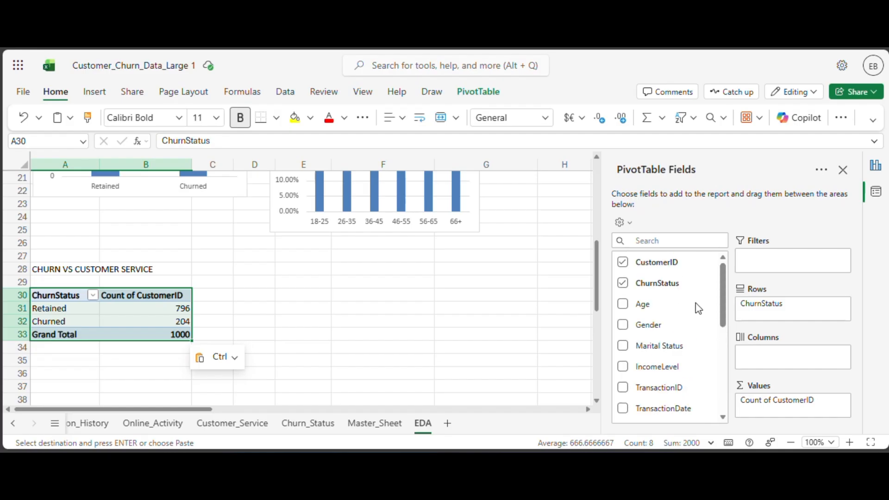
left_click(631, 293)
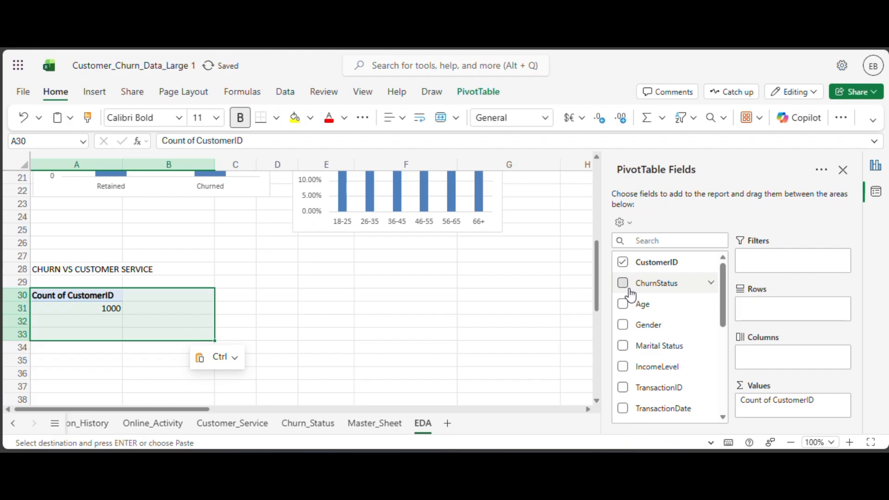
left_click(631, 292)
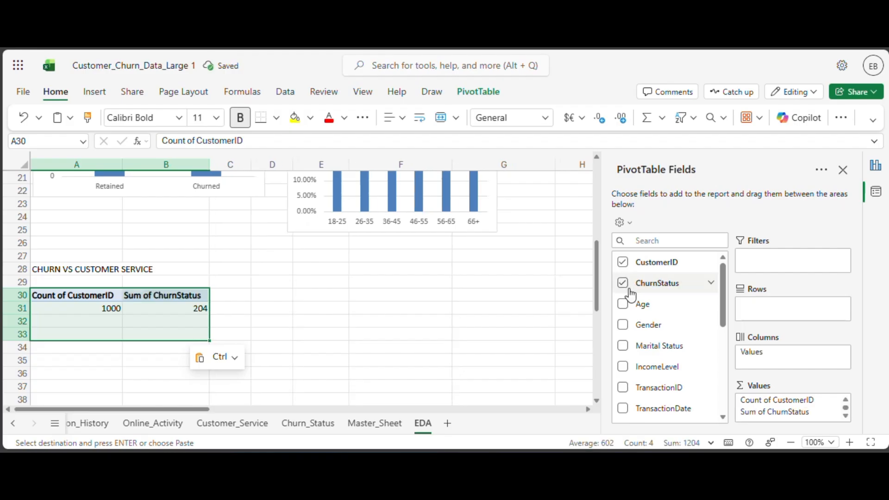
left_click(630, 291)
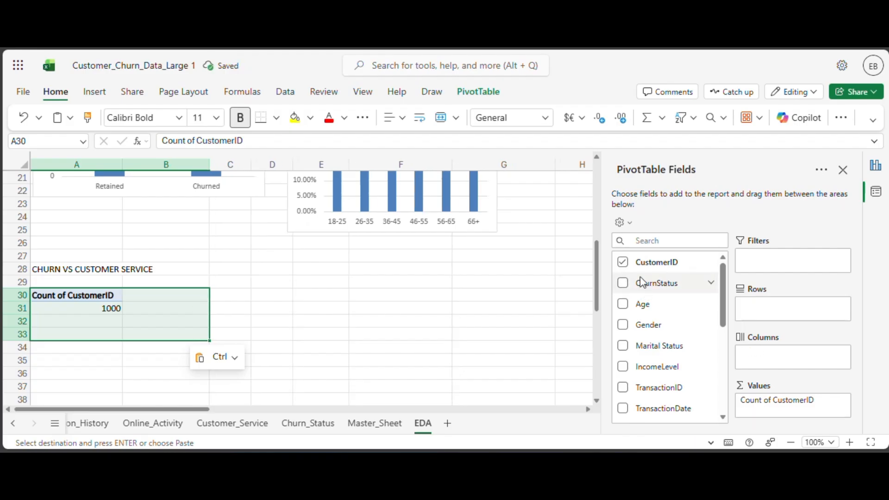
left_click(623, 264)
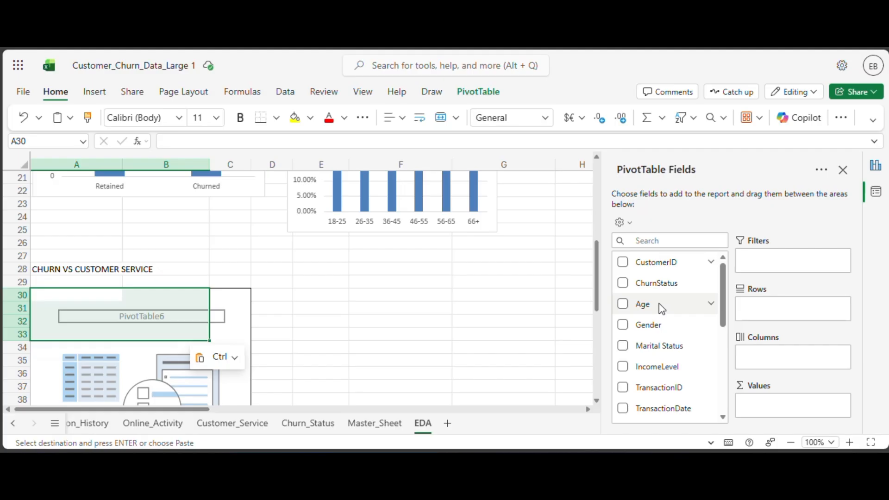
Add HasCustomerServiceInteraction as the row field and ChurnStatus as the value field of the emptied PivotTable at A30.
scroll(659, 304, "down", 5)
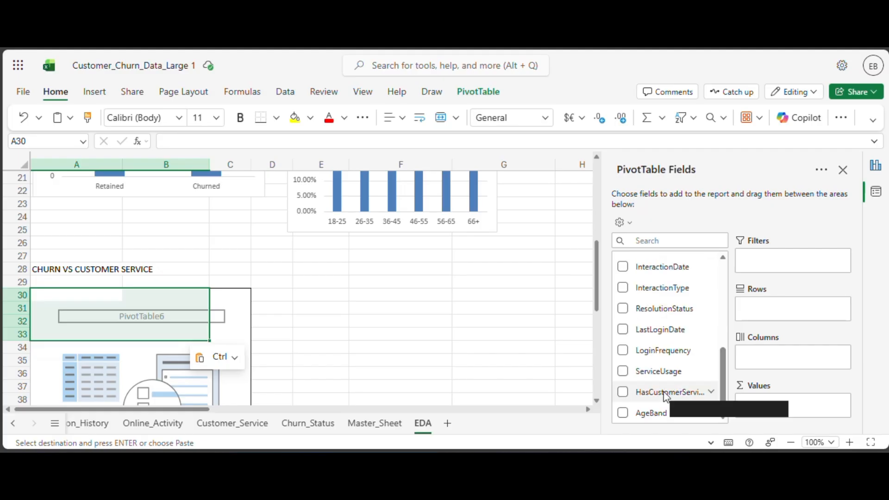
left_click_drag(667, 393, 792, 309)
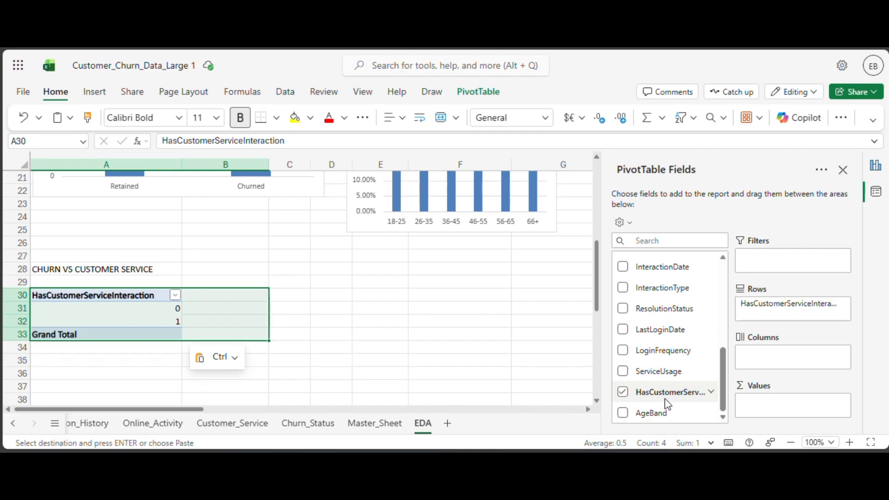
scroll(664, 370, "up", 5)
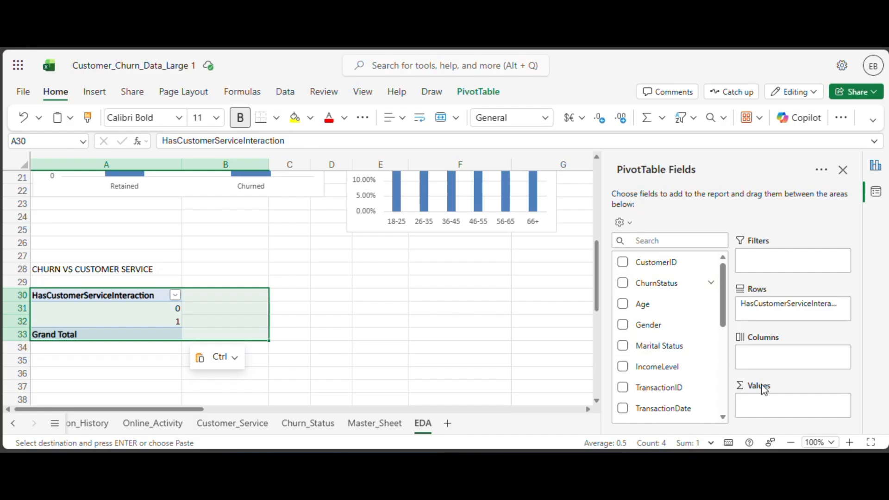
left_click_drag(678, 289, 800, 409)
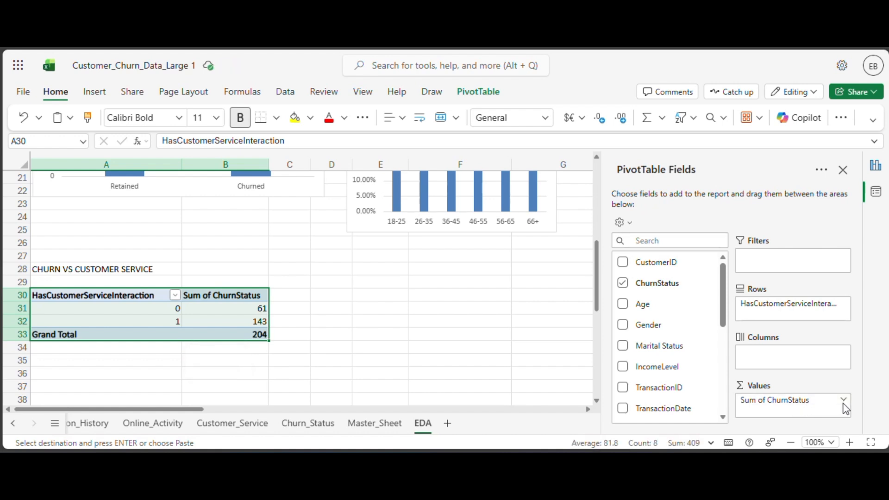
Summarize the ChurnStatus value field by Average in the customer service PivotTable.
left_click(843, 401)
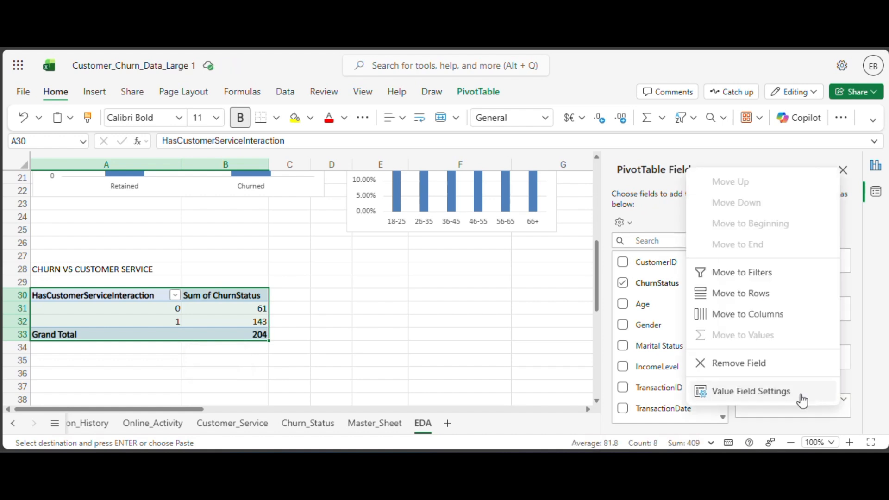
left_click(758, 394)
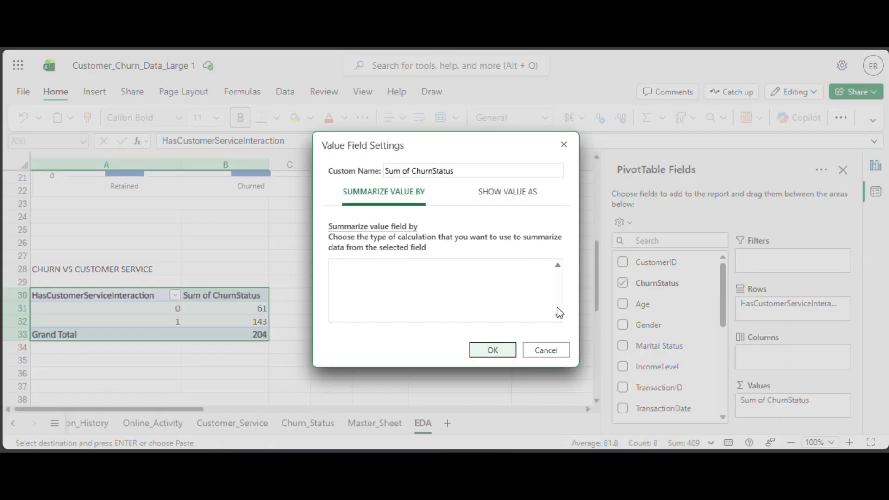
left_click(463, 299)
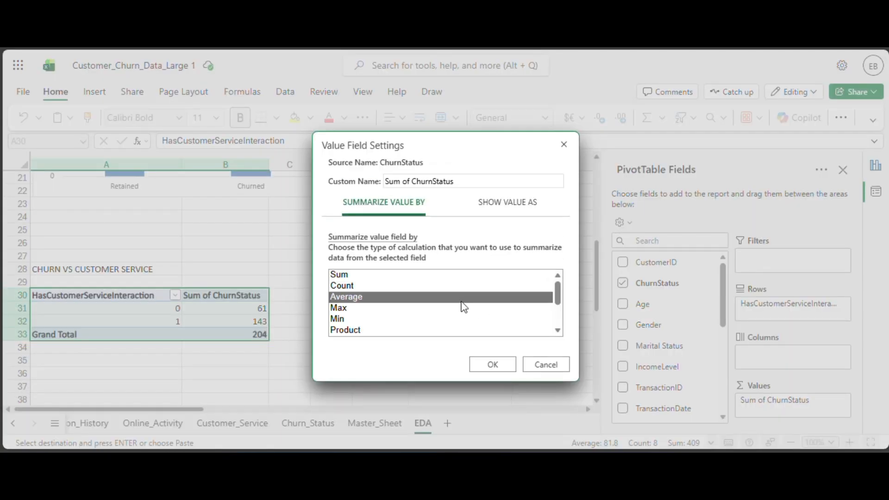
left_click(492, 365)
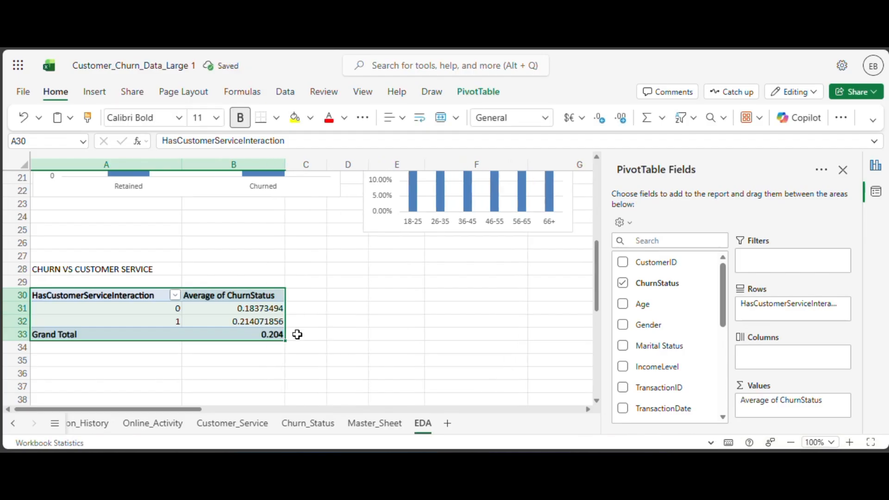
Format the average churn values in B31:B32 of the customer service PivotTable as Percentage.
left_click_drag(262, 309, 263, 320)
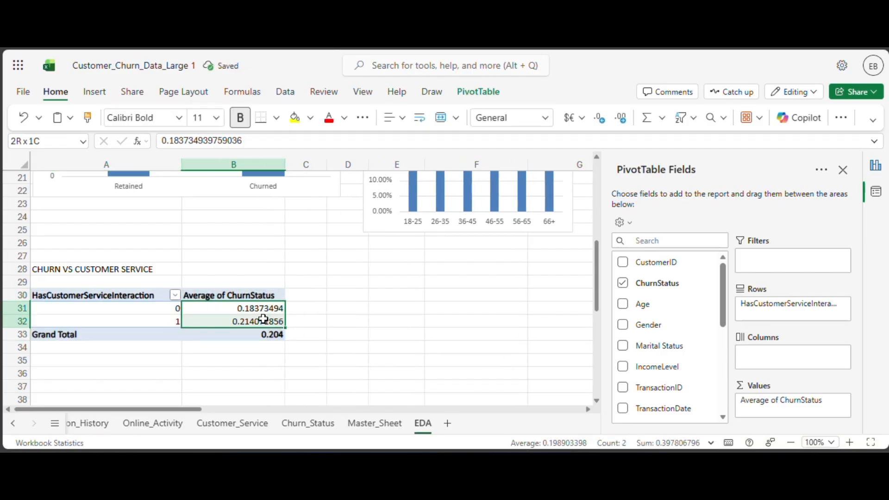
left_click(547, 117)
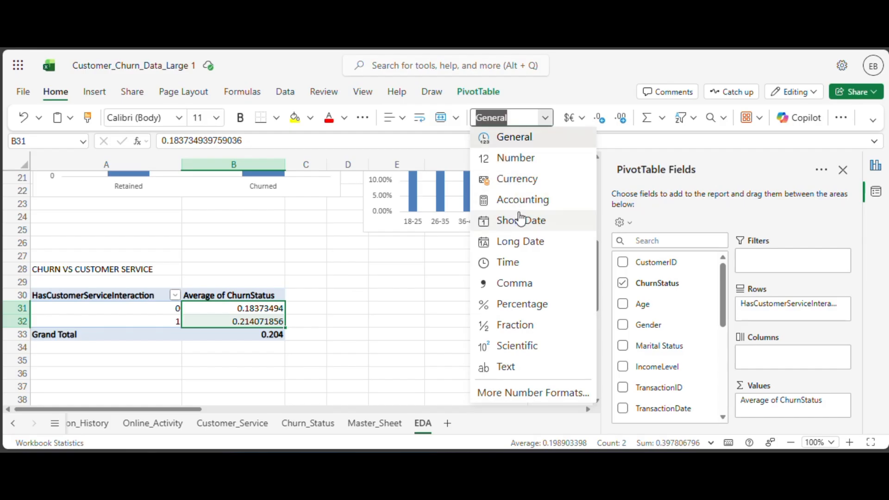
left_click(510, 304)
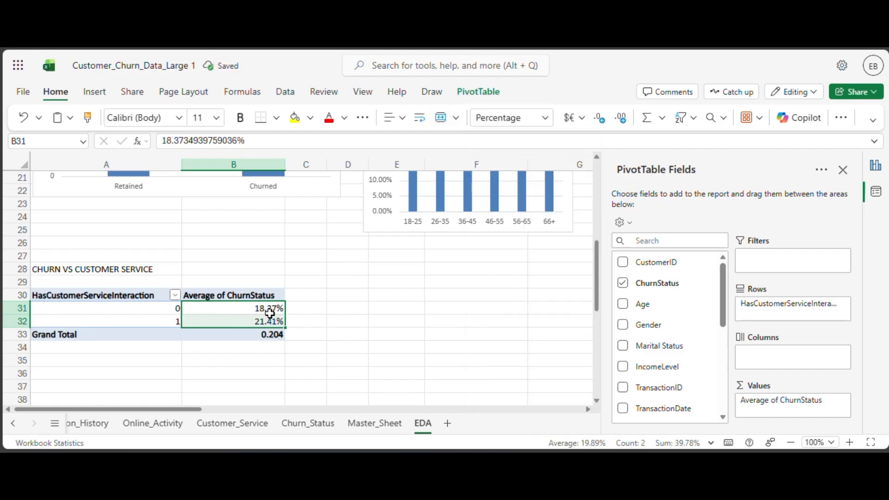
left_click(298, 294)
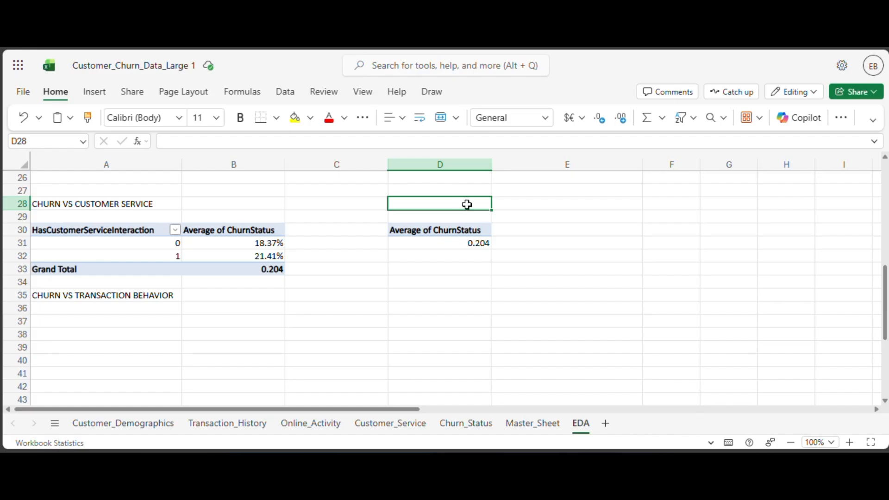
Enter the heading CHURN BY INTERACTION TYPE in D28, above the PivotTable at D30.
type("CHURN ")
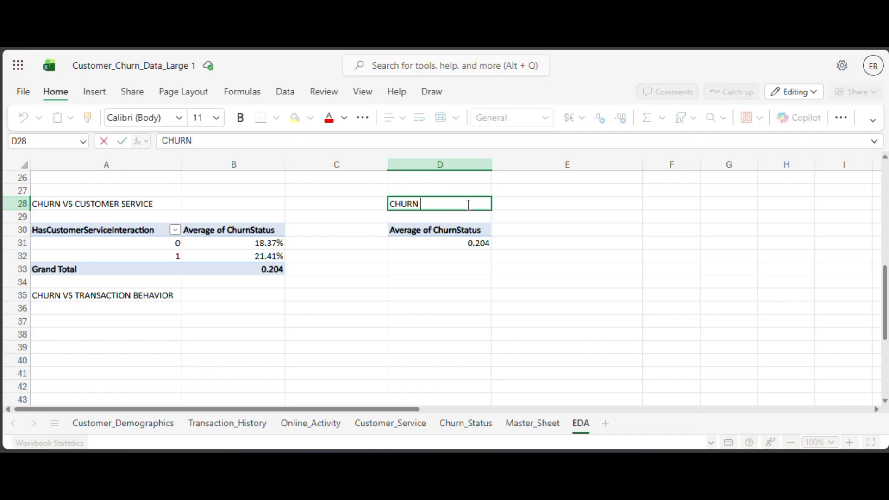
type("BY INTERACTU")
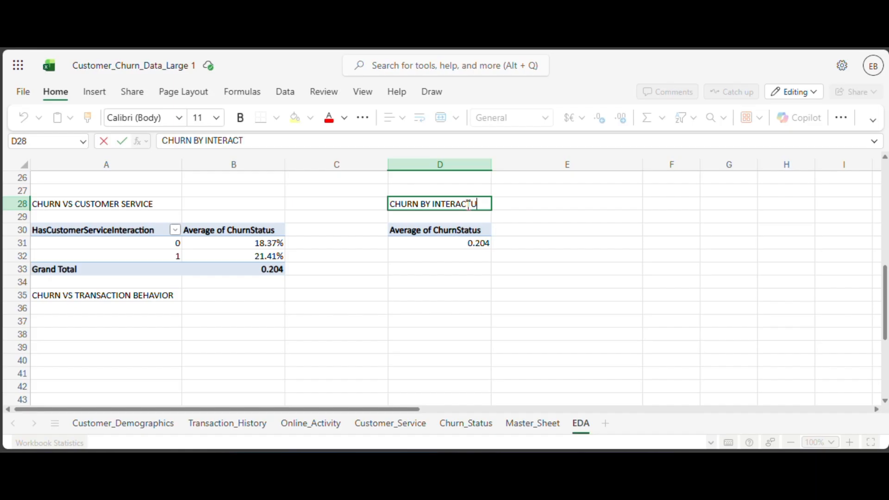
key("BackSpace")
type("ION TYPE")
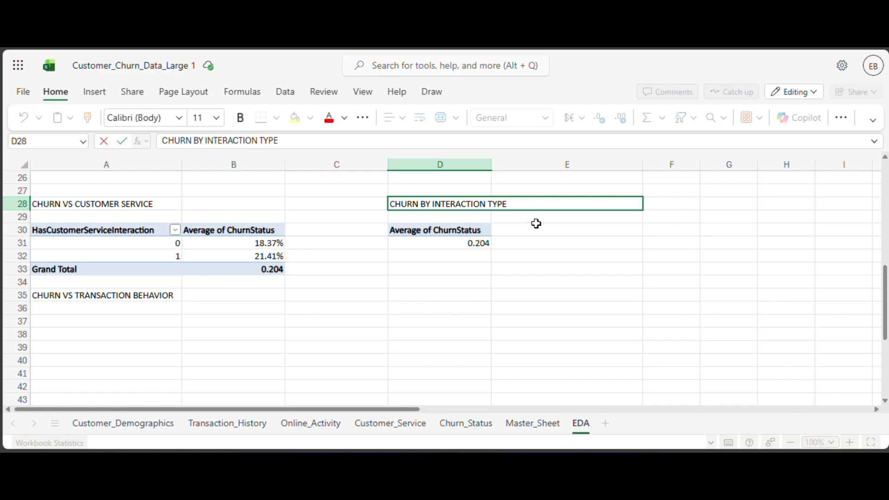
Add InteractionType as the row field of the PivotTable at D30.
left_click(462, 242)
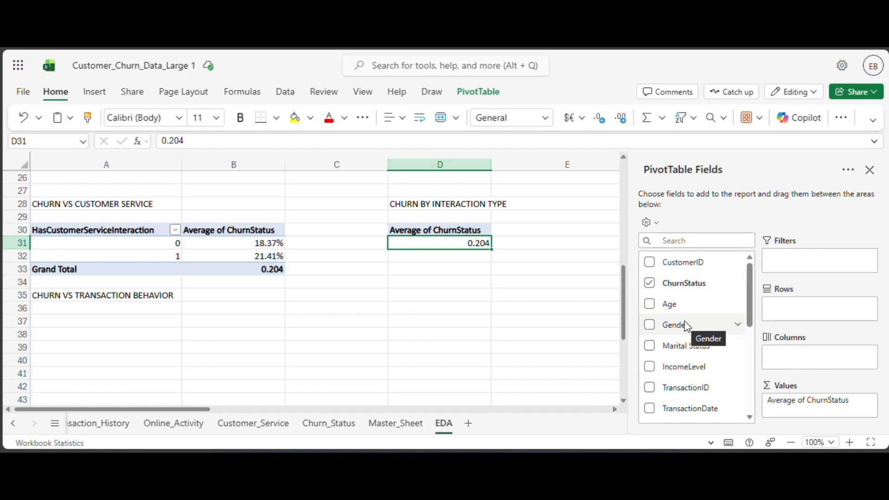
scroll(686, 323, "down", 4)
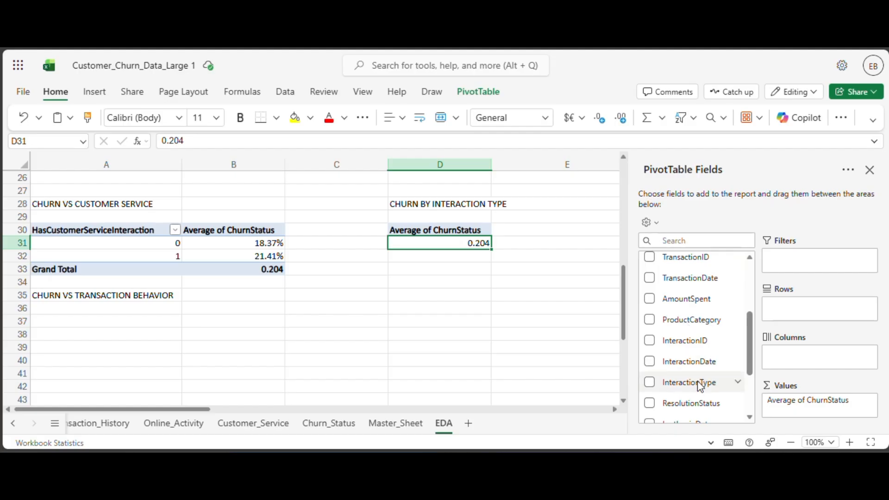
left_click_drag(699, 388, 827, 324)
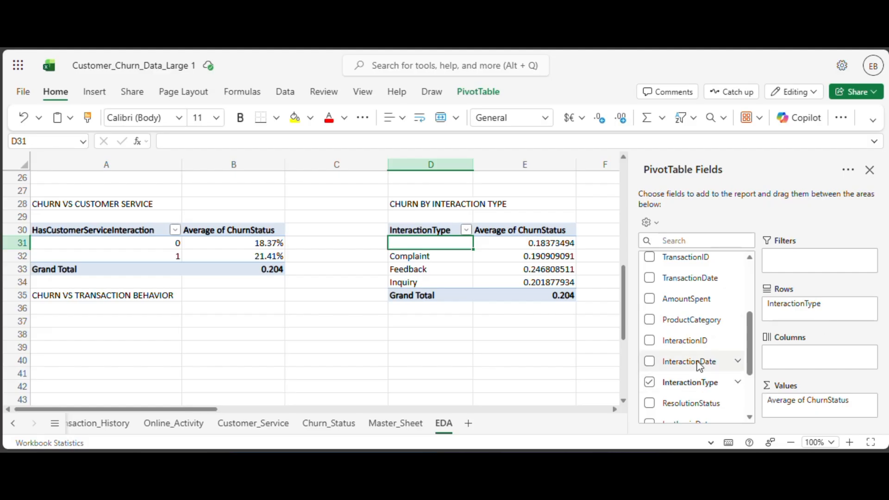
scroll(700, 366, "down", 3)
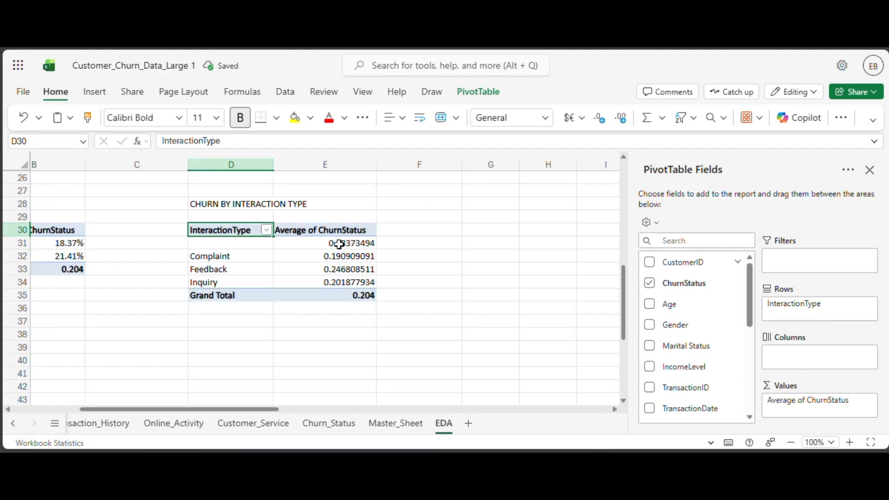
Format the average churn values in E31:E34 of the interaction type PivotTable as Percentage.
left_click_drag(339, 244, 338, 280)
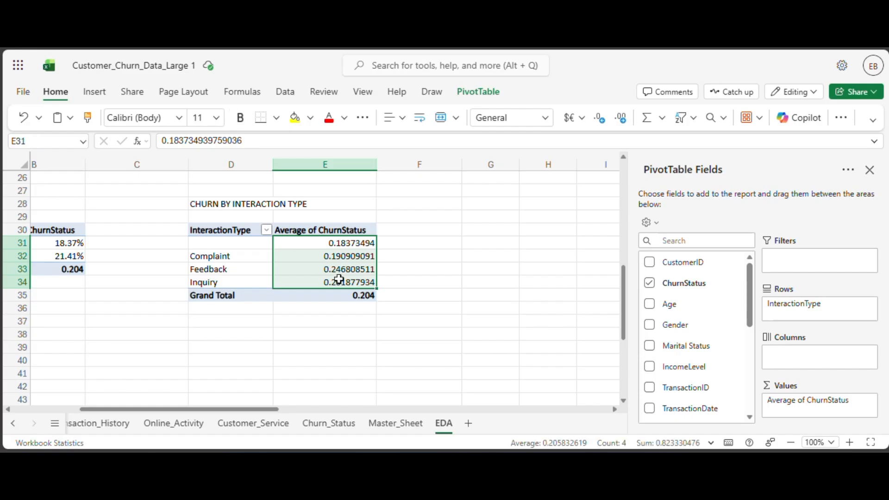
left_click(545, 118)
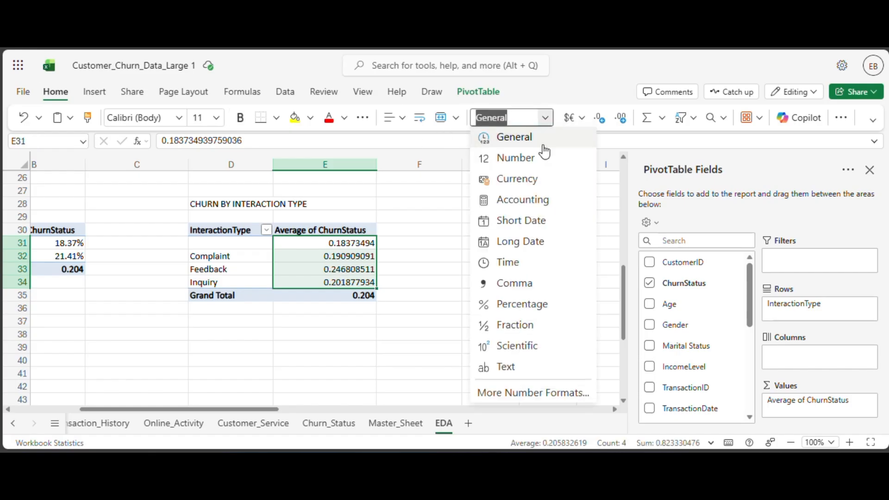
left_click(532, 304)
left_click(370, 269)
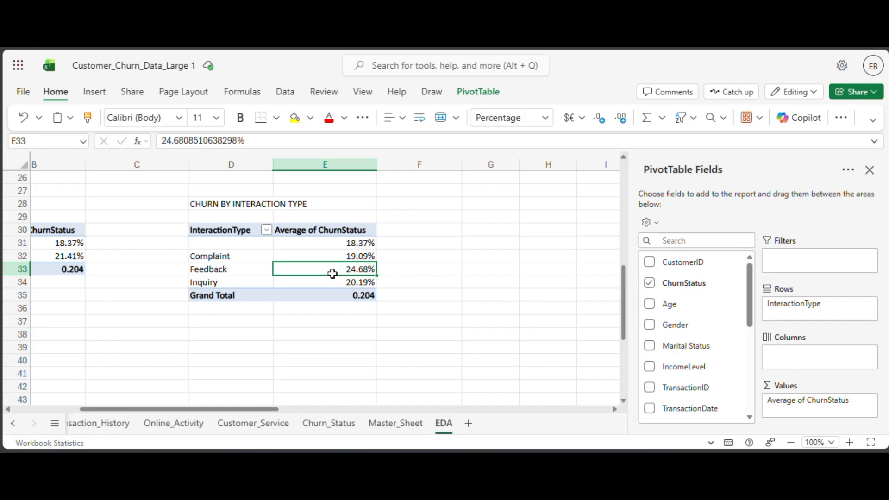
Enter the heading CHURN BY RESOLUTION STATUS in D37, below the interaction type PivotTable.
scroll(332, 274, "down", 3)
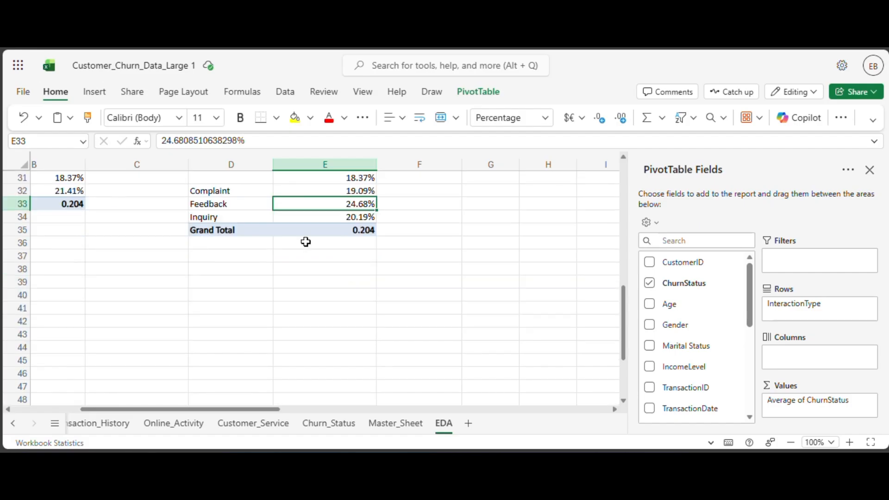
scroll(305, 242, "up", 3)
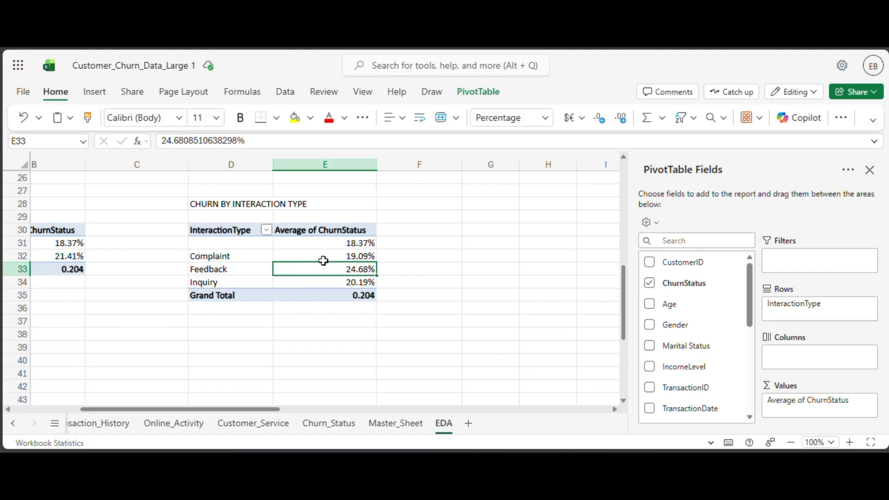
left_click(324, 261)
left_click(308, 319)
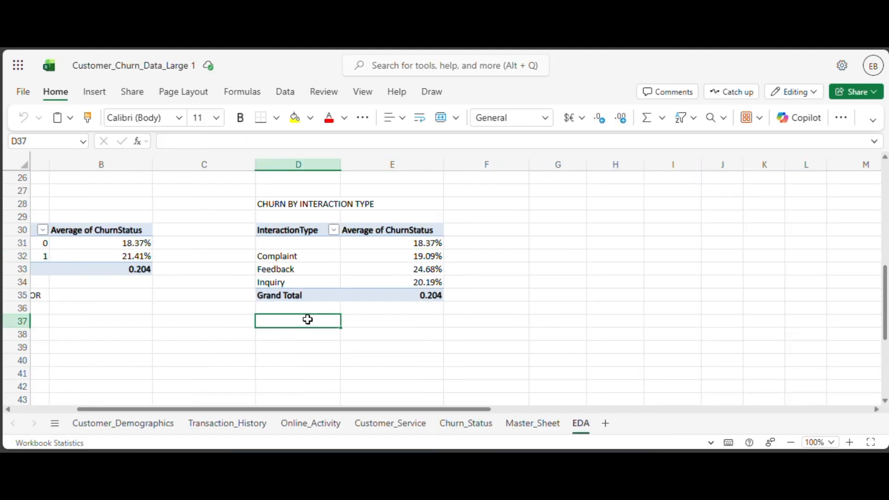
type("CHUR")
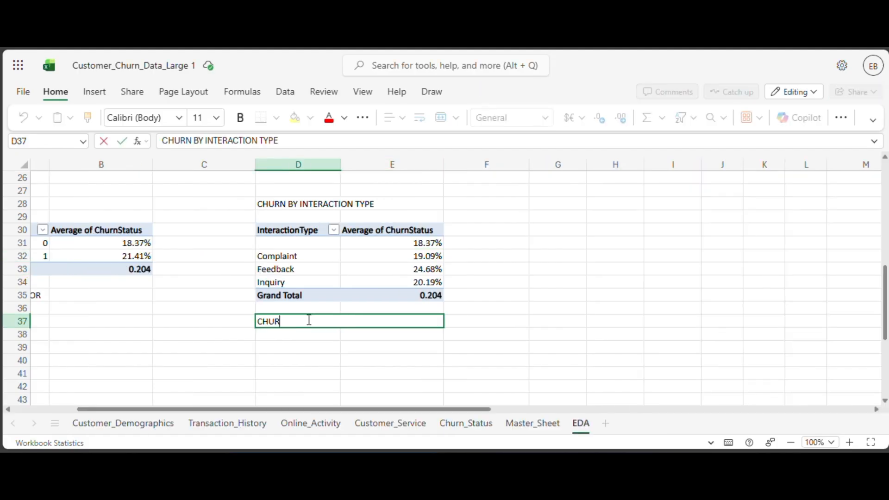
type("N BY RES")
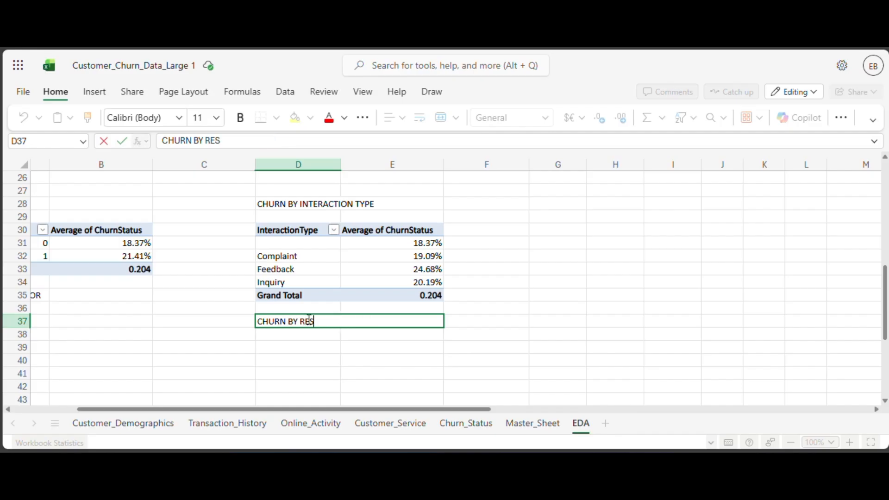
type("OSUTION S")
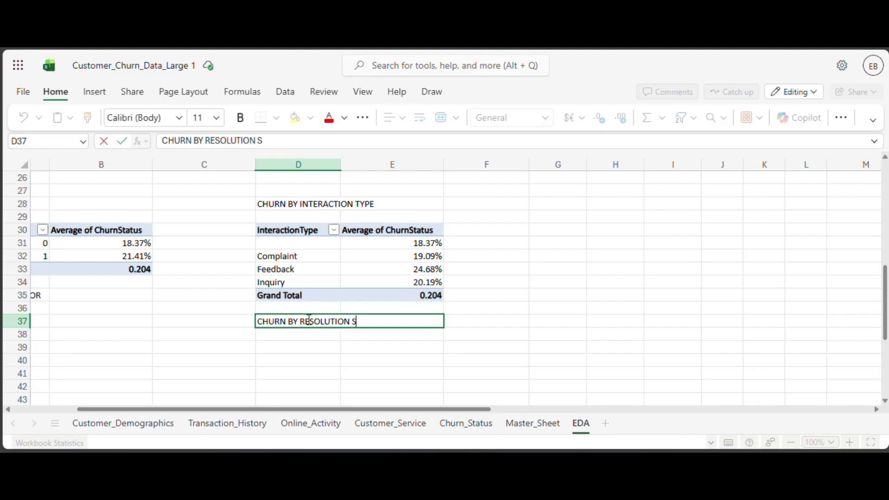
type("TATUS")
left_click(306, 346)
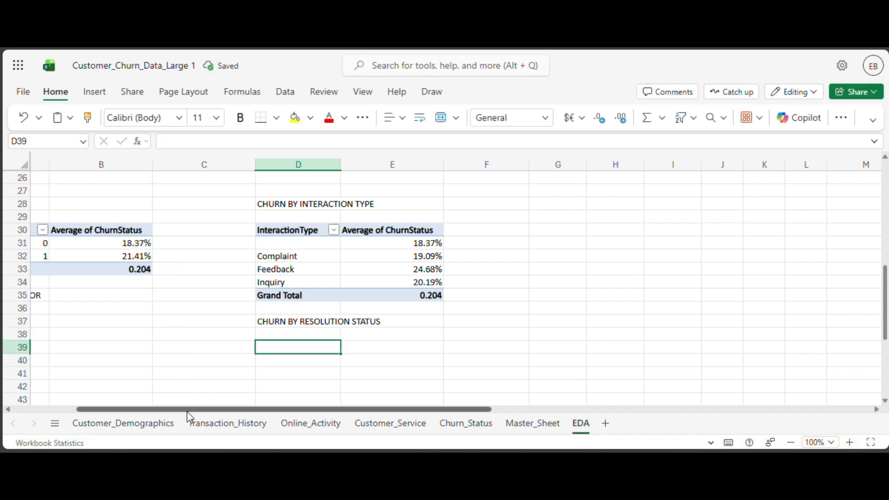
Copy the interaction type PivotTable in D30:E35 and paste it at D39.
left_click_drag(282, 230, 402, 295)
key("ctrl+c")
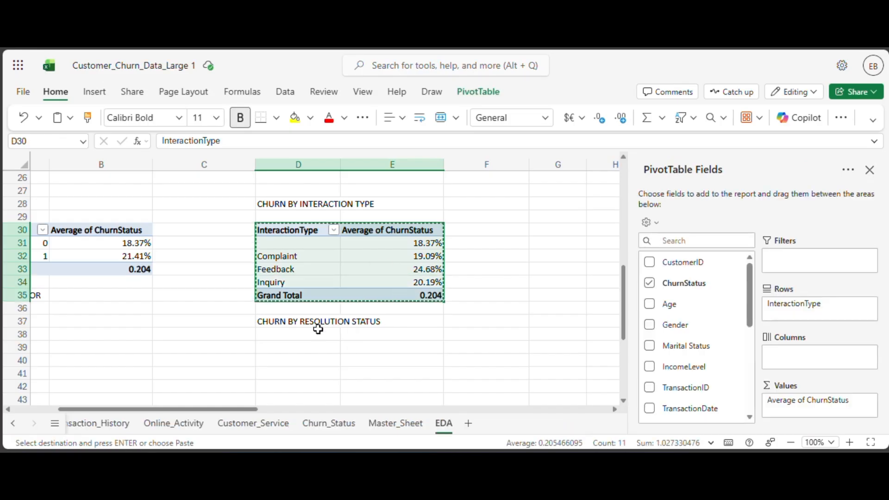
left_click(300, 353)
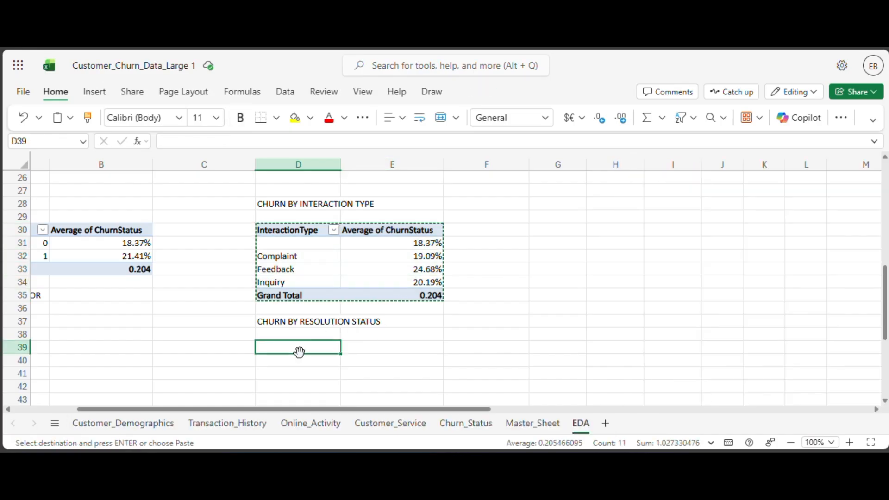
key("ctrl+v")
scroll(338, 339, "down", 4)
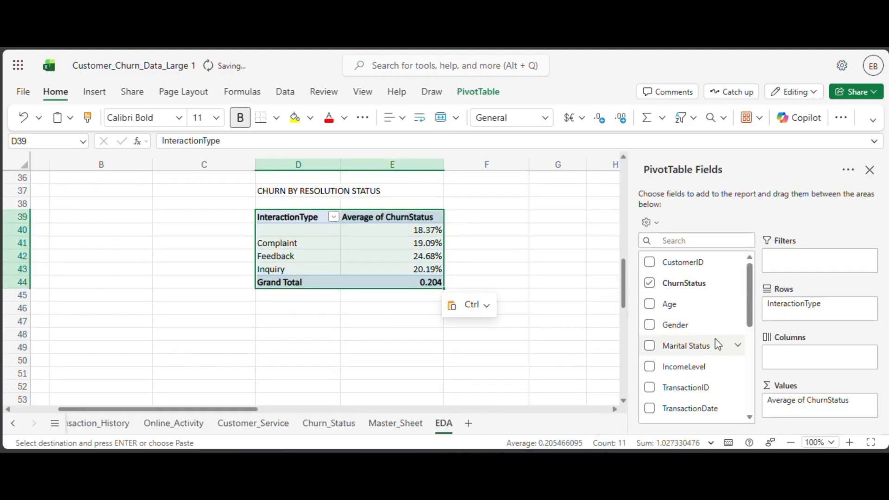
Replace InteractionType with ResolutionStatus as the row field of the PivotTable pasted at D39.
scroll(715, 338, "down", 5)
scroll(717, 345, "up", 5)
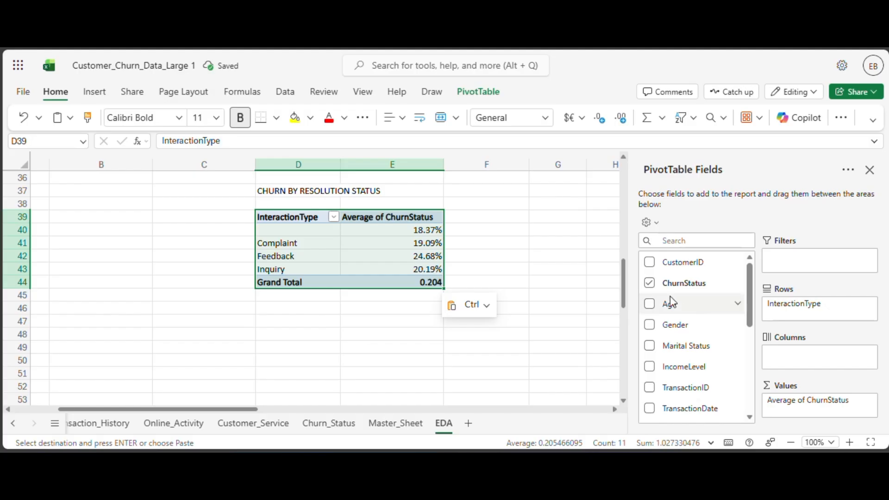
scroll(669, 300, "down", 3)
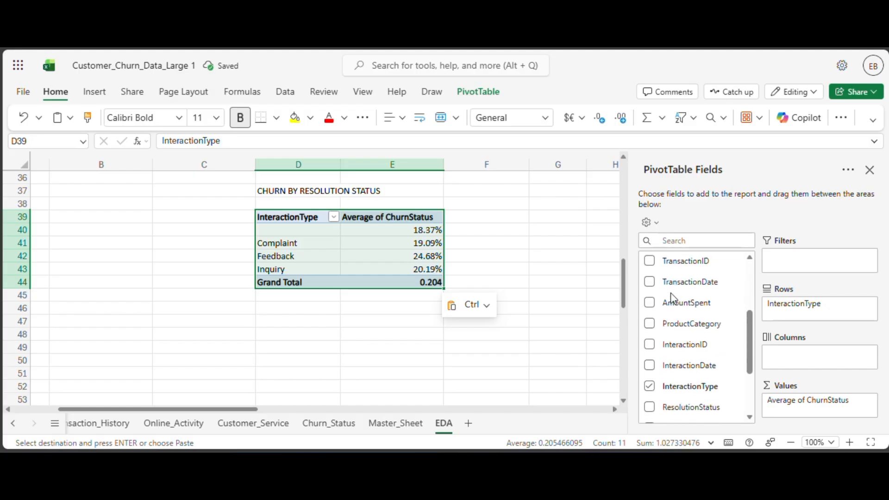
left_click(649, 382)
scroll(676, 376, "down", 3)
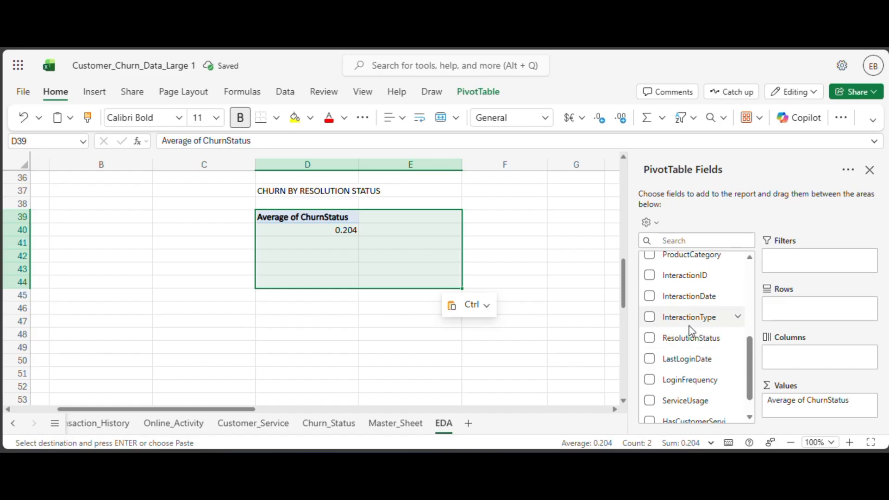
left_click_drag(695, 341, 789, 315)
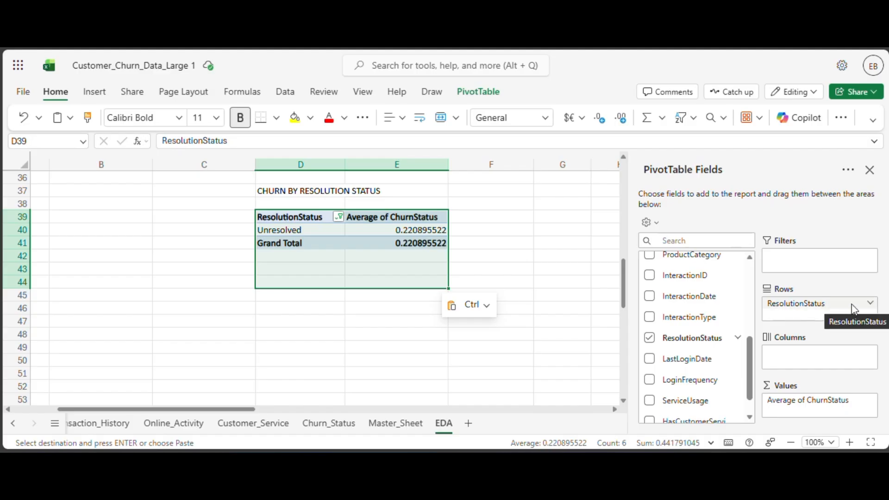
Remove the ResolutionStatus field from the PivotTable at D39 and add it again as the row field.
left_click(871, 305)
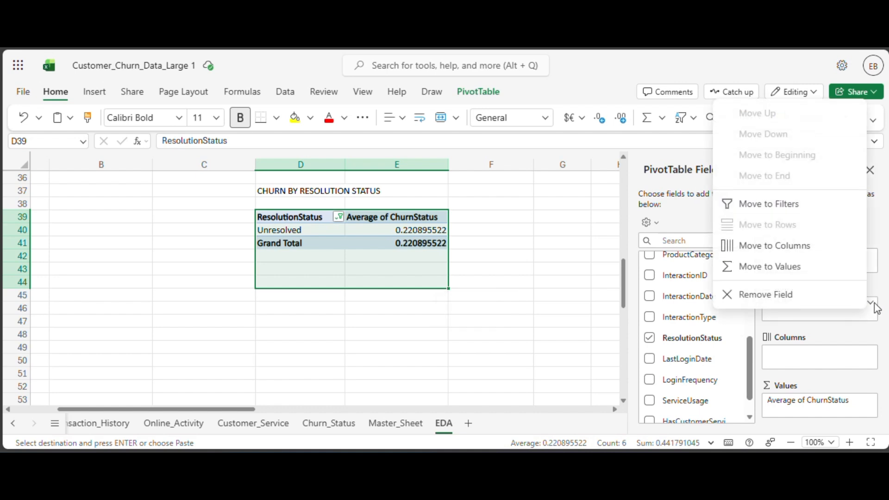
left_click(846, 333)
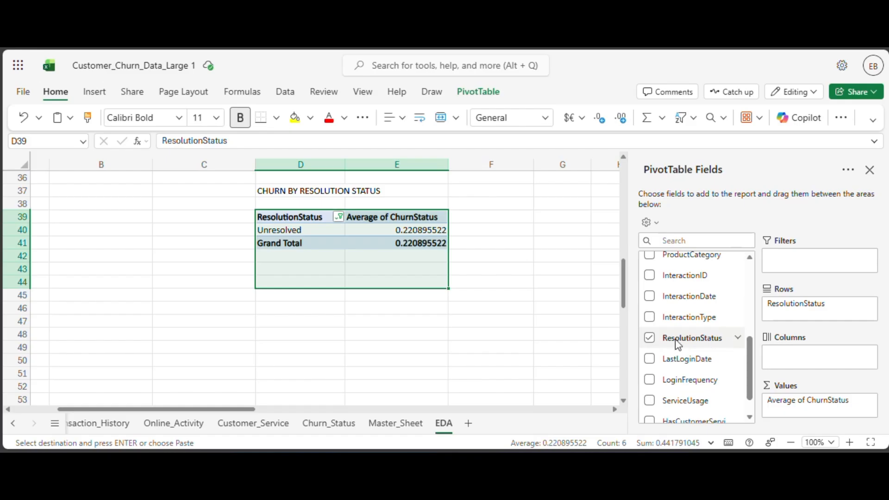
left_click(653, 341)
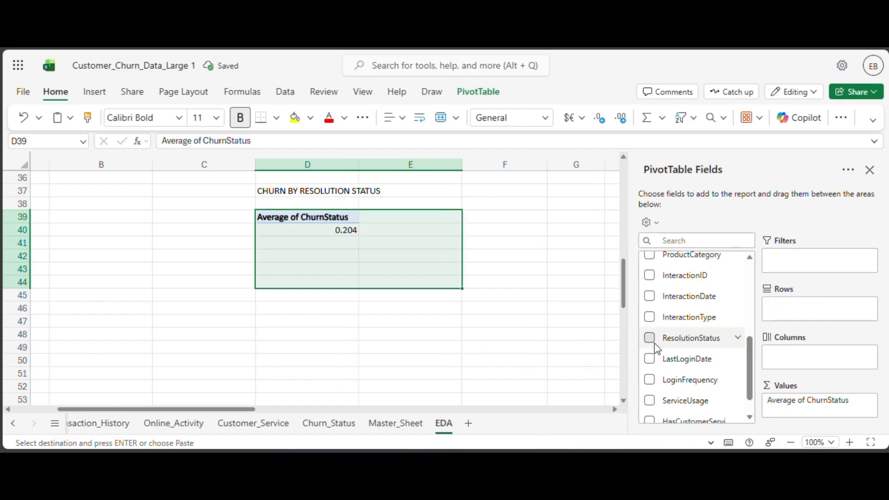
left_click(655, 343)
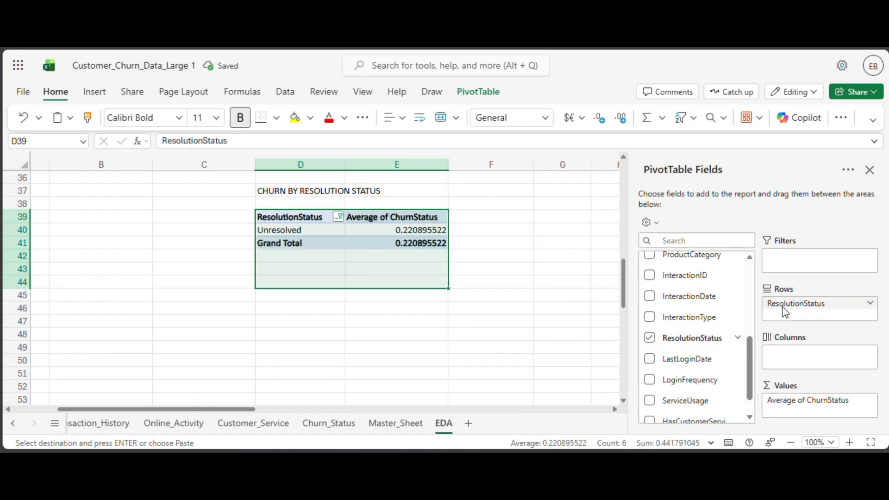
mouse_move(786, 312)
left_mouse_down()
mouse_move(798, 358)
mouse_move(799, 317)
left_mouse_up()
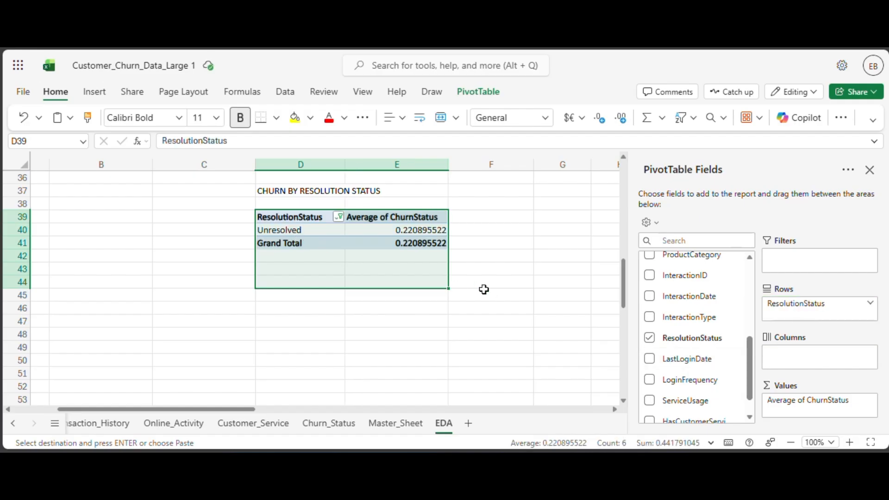
Format the Unresolved churn average in E40 of the resolution status PivotTable as Percentage.
left_click(394, 230)
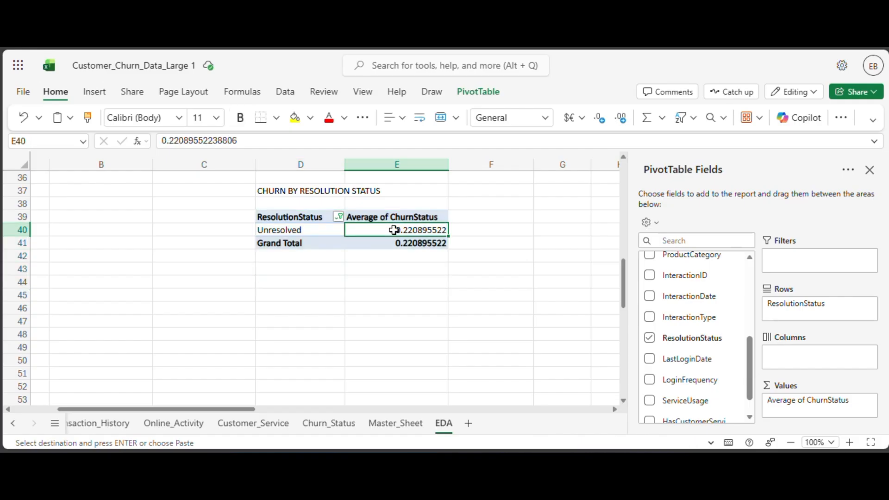
left_click(546, 118)
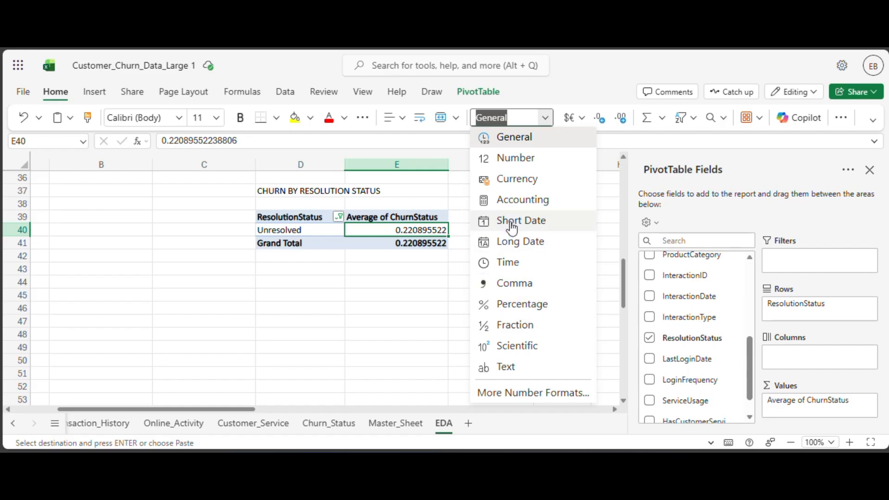
left_click(521, 303)
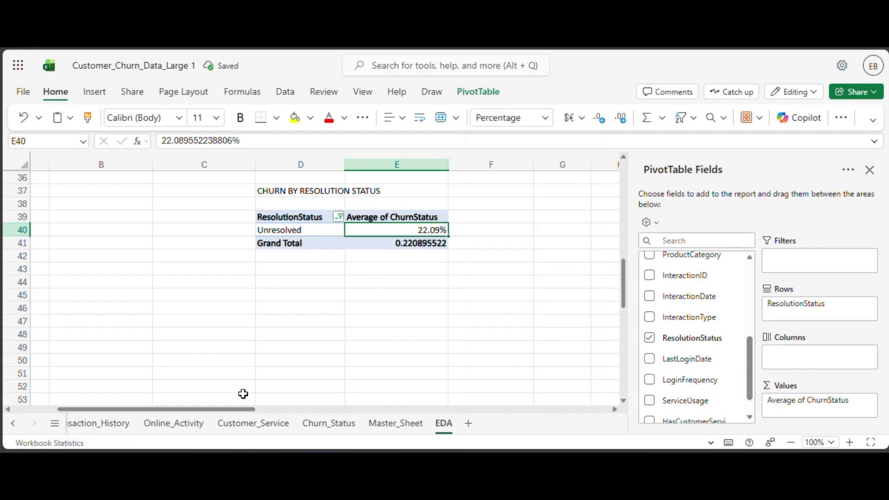
scroll(412, 291, "up", 2)
left_click(507, 266)
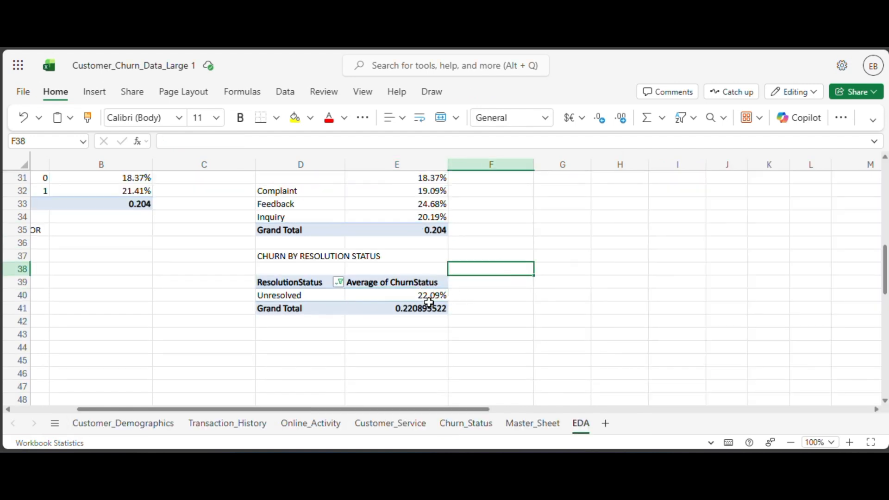
Paste a copy of the resolution status PivotTable at G30, with InteractionType as rows and ResolutionStatus as columns.
scroll(429, 303, "up", 1)
scroll(428, 303, "down", 1)
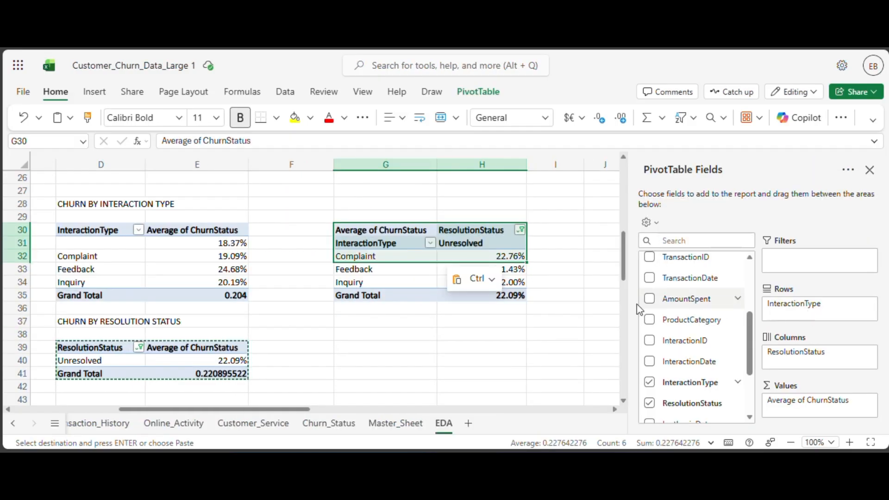
left_click(362, 320)
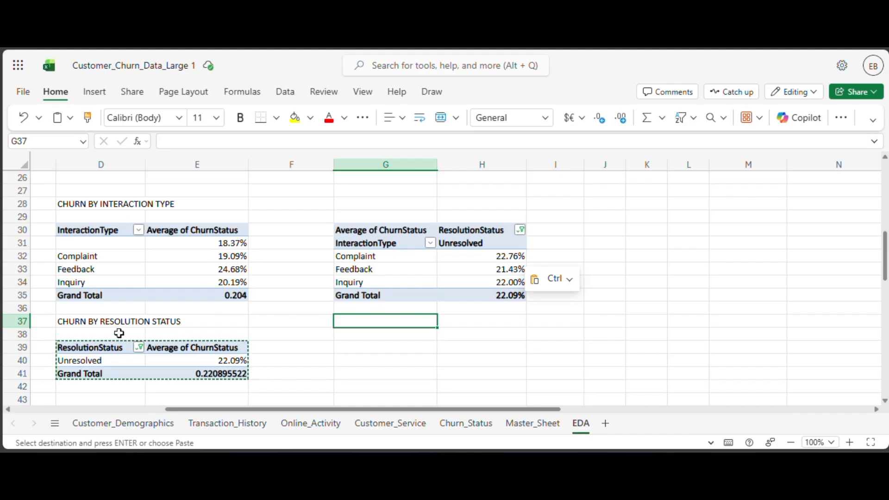
left_click(482, 359)
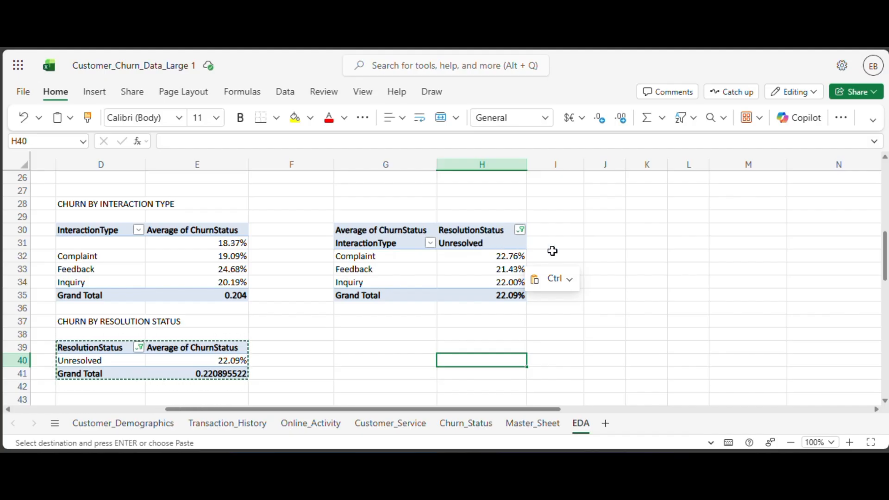
left_click(585, 246)
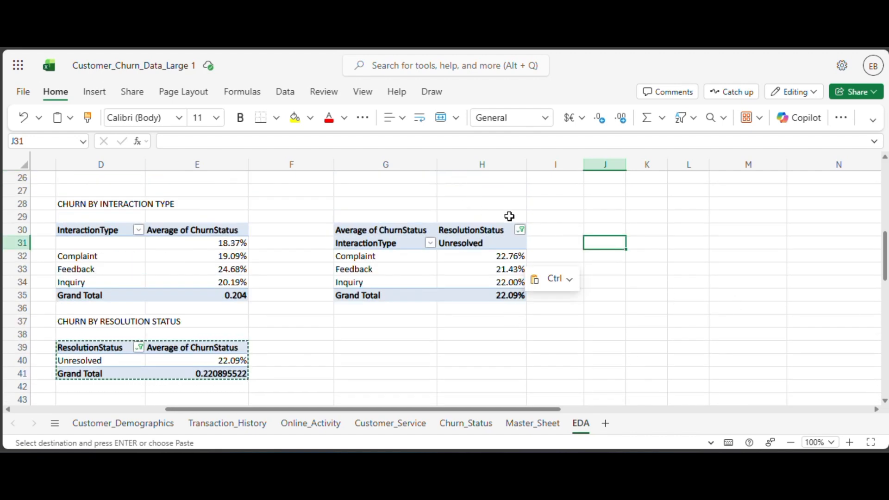
Select all ResolutionStatus values in the filters of the PivotTables at G30 and D39.
left_click(522, 231)
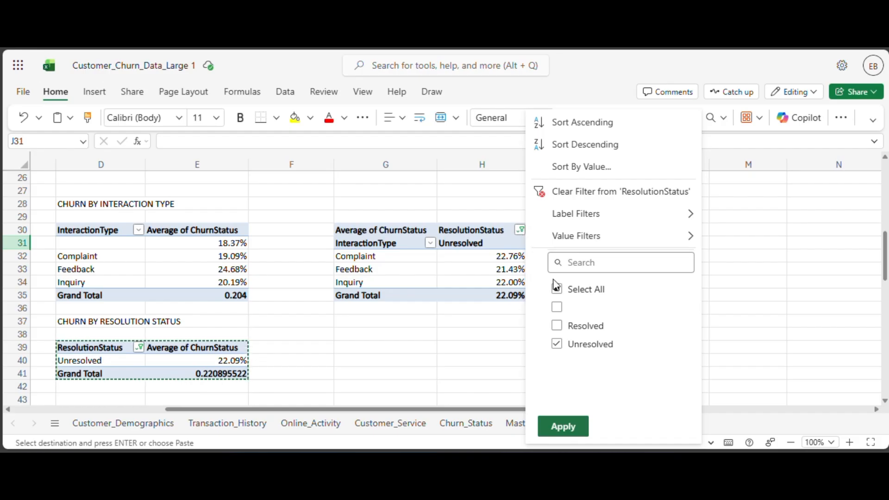
left_click(575, 291)
left_click(586, 433)
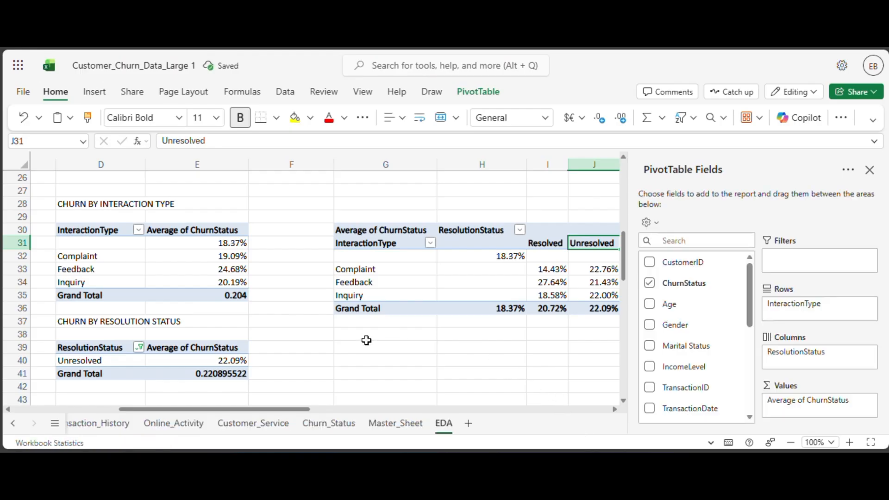
left_click(139, 348)
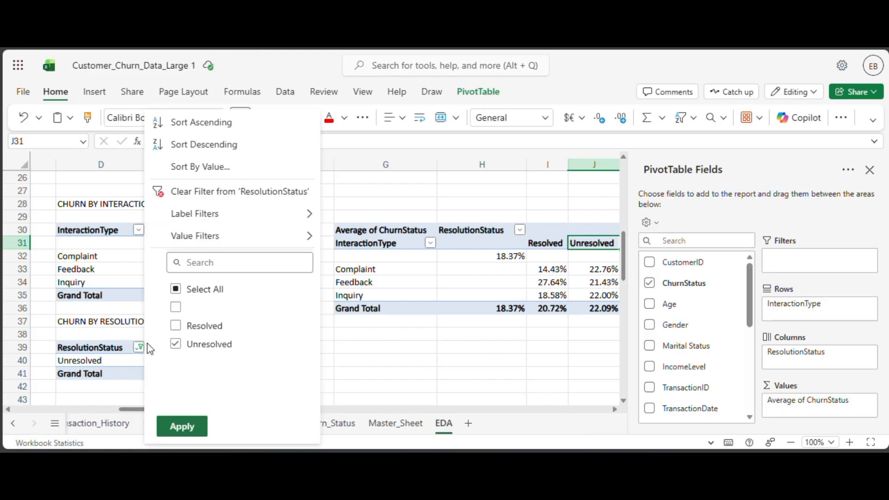
left_click(217, 291)
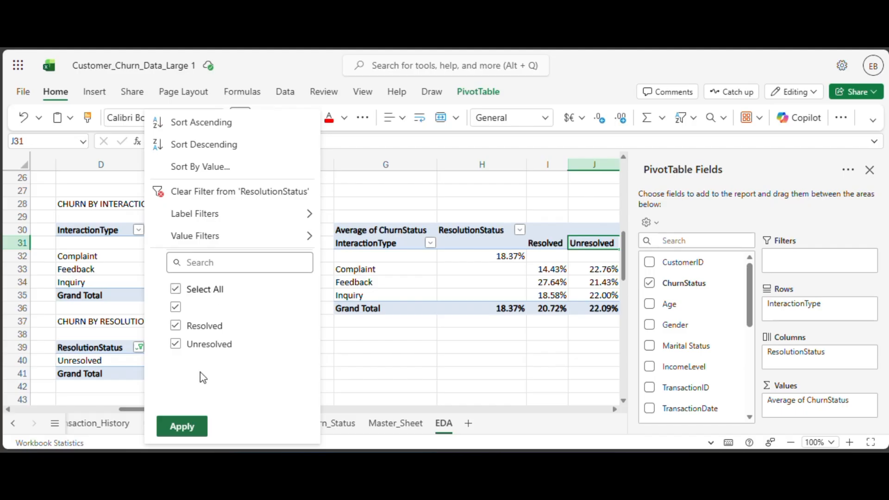
left_click(181, 426)
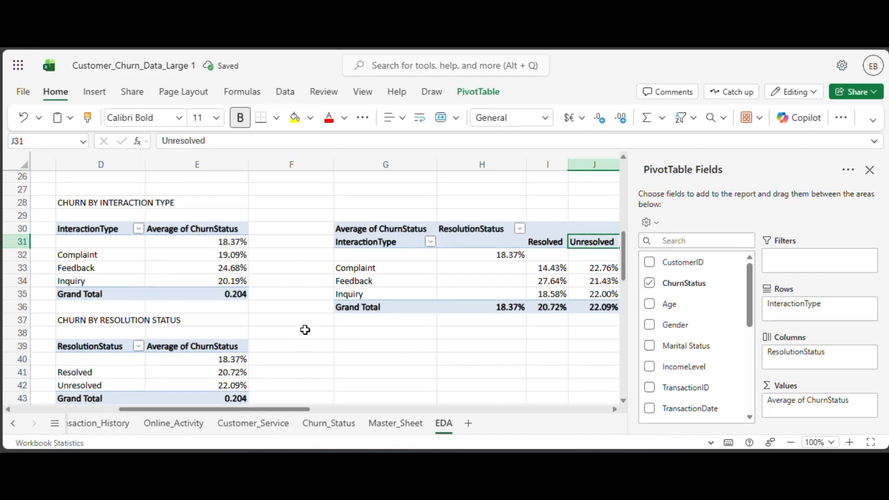
Compare the churn averages by interaction type and resolution status across the PivotTables at D30, D39 and G30.
scroll(305, 329, "down", 2)
scroll(305, 330, "up", 2)
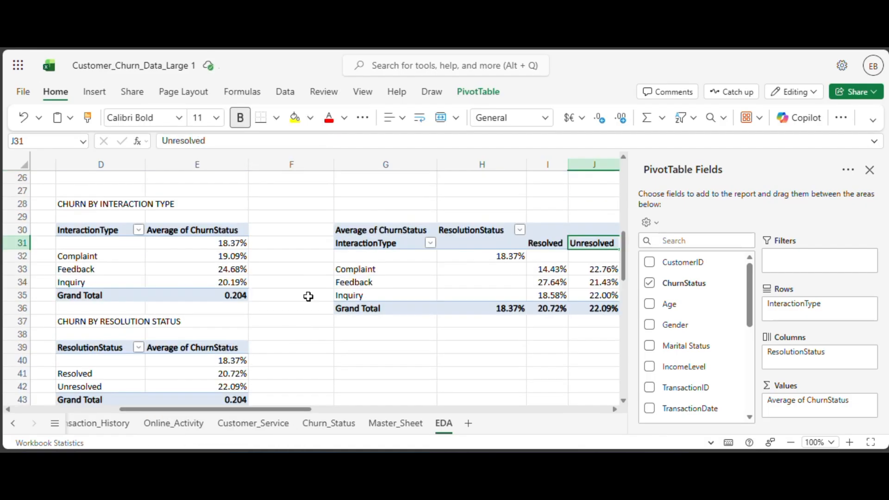
scroll(384, 236, "down", 2)
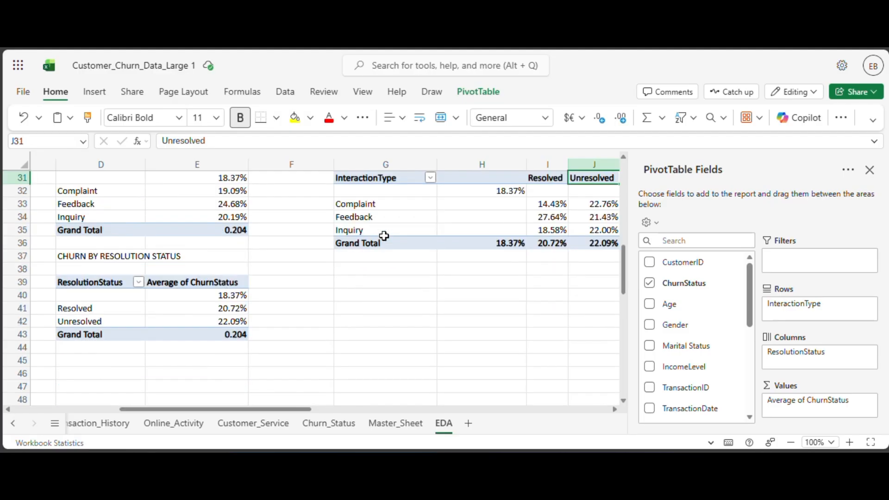
scroll(384, 236, "up", 2)
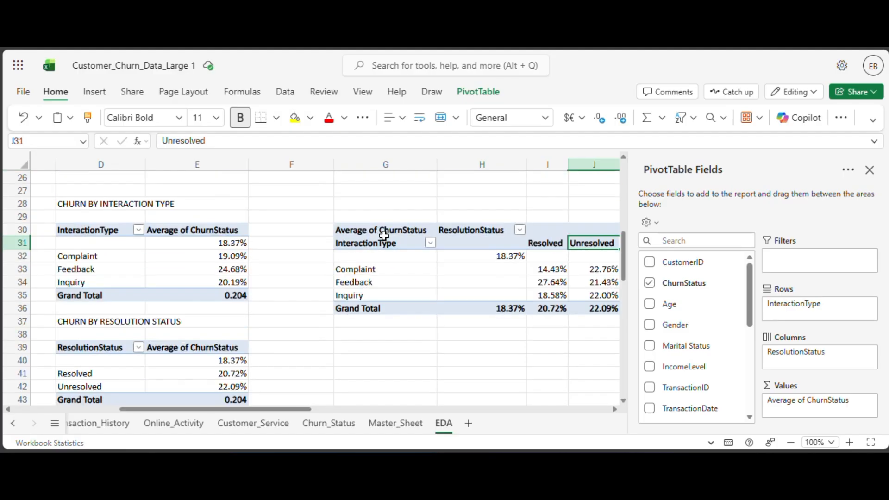
scroll(384, 236, "down", 2)
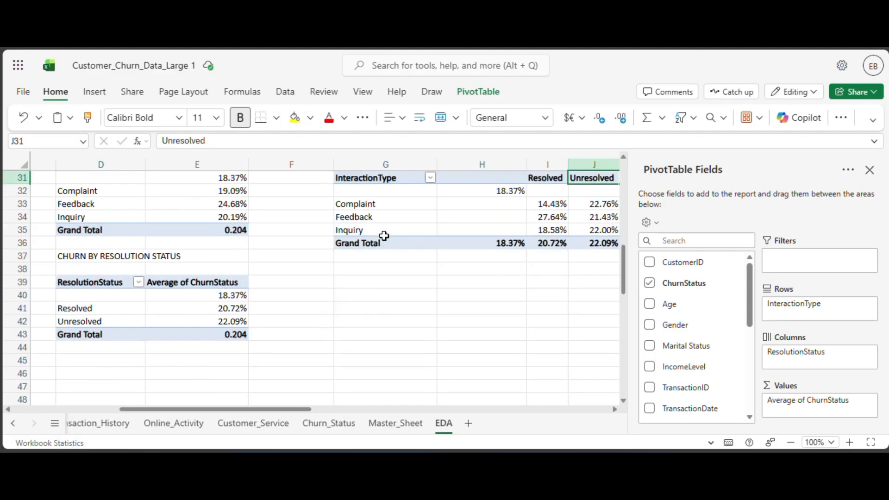
scroll(384, 236, "up", 2)
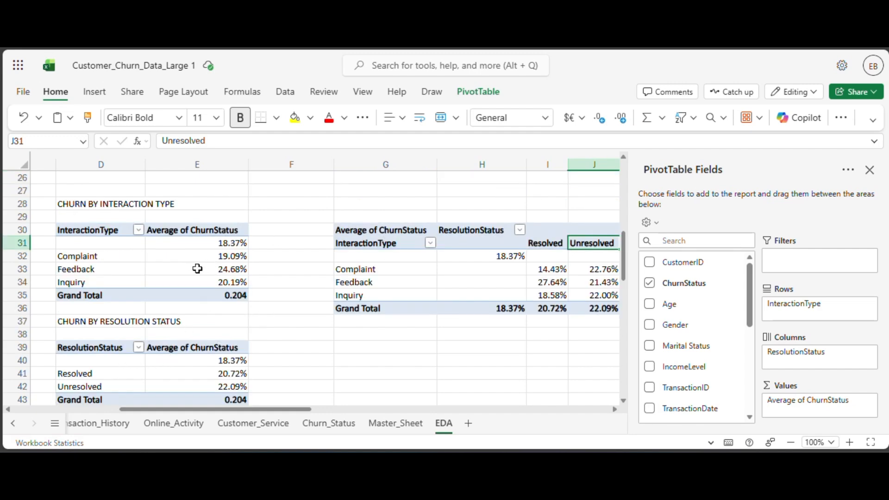
scroll(162, 263, "down", 2)
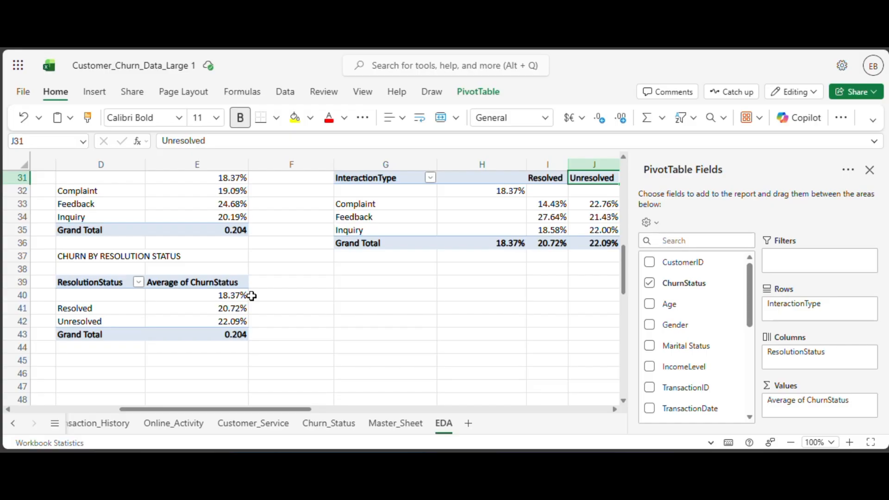
scroll(253, 295, "up", 2)
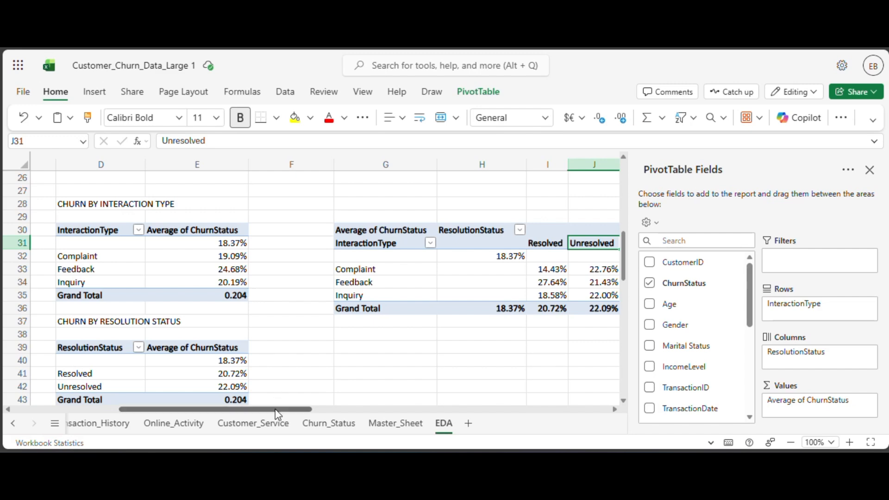
left_click_drag(276, 413, 307, 413)
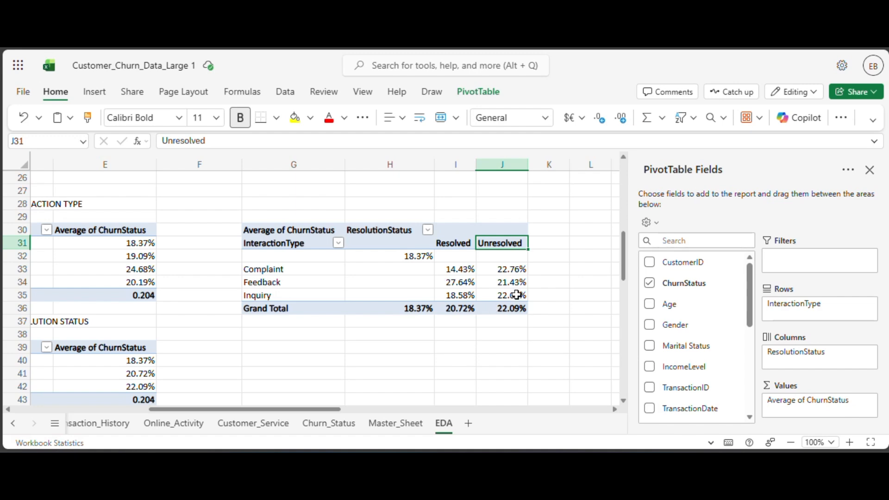
Review the average ChurnStatus figures for each interaction type, split into resolved and unresolved cases.
scroll(393, 298, "down", 5)
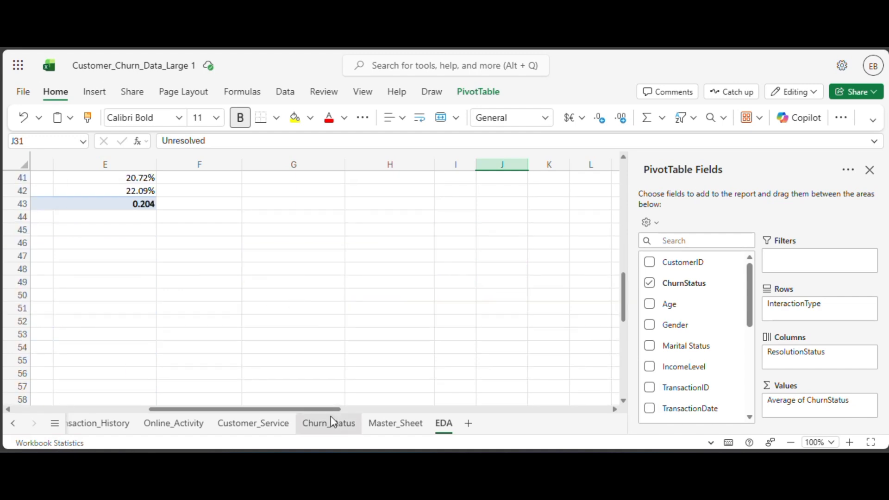
scroll(309, 361, "up", 3)
scroll(292, 410, "left", 5)
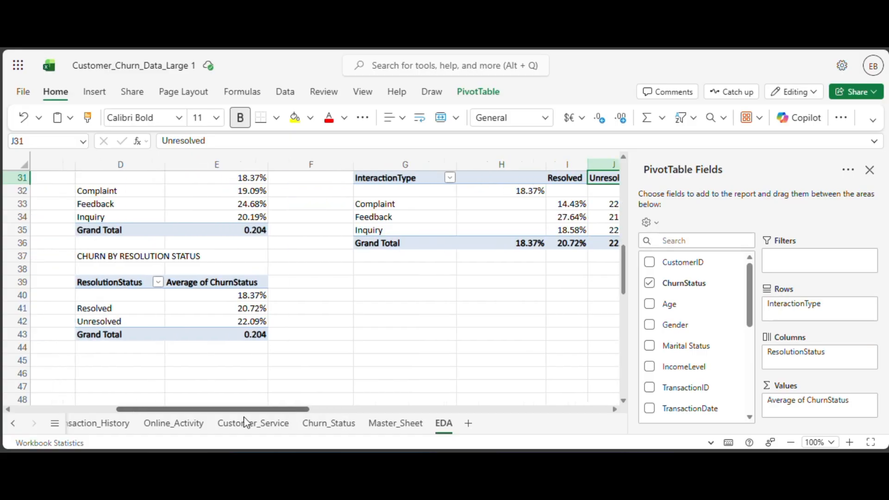
scroll(477, 303, "up", 2)
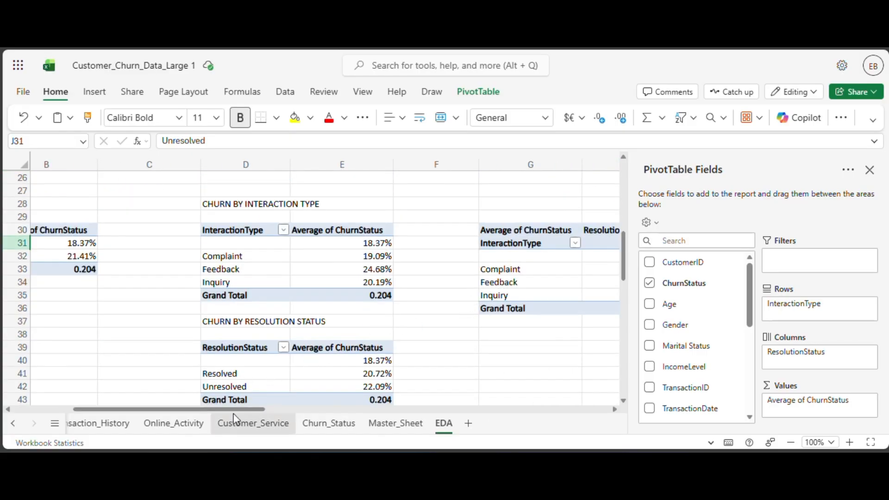
scroll(237, 419, "right", 3)
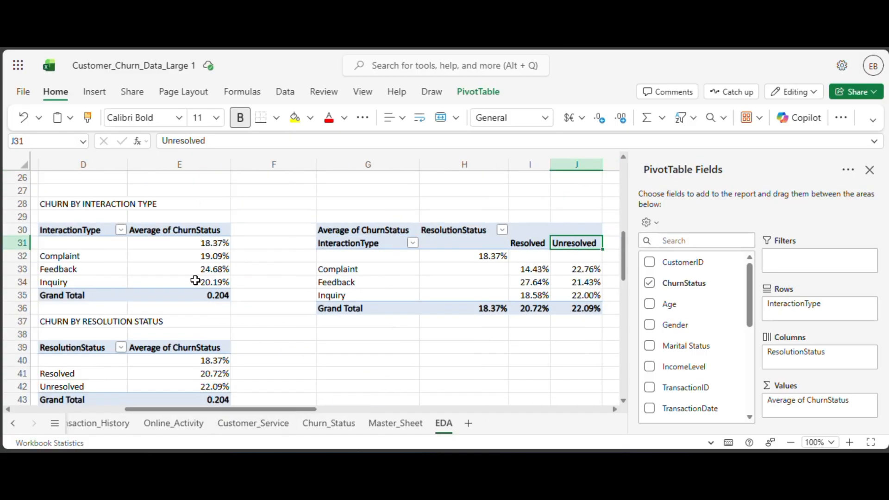
scroll(210, 275, "down", 2)
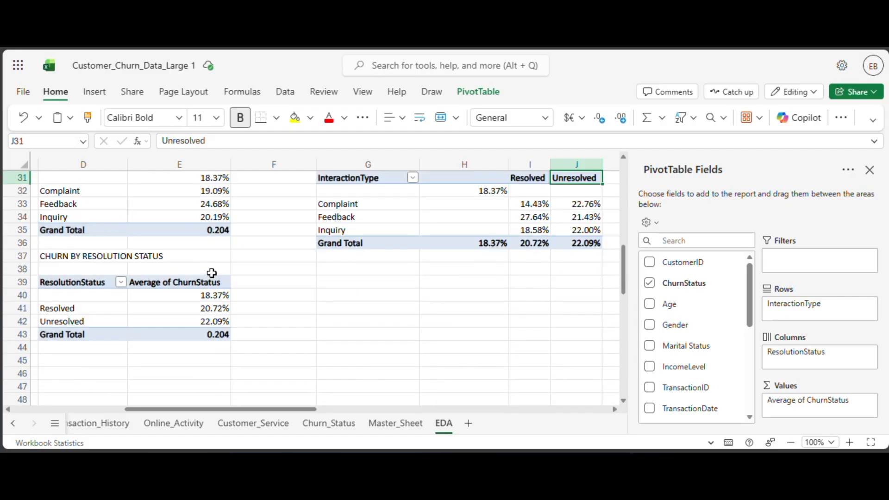
scroll(212, 273, "up", 2)
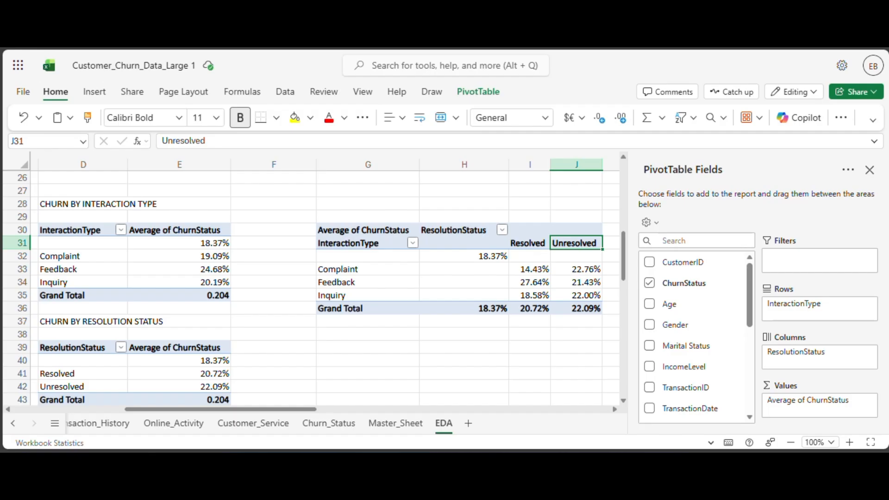
scroll(325, 329, "down", 4)
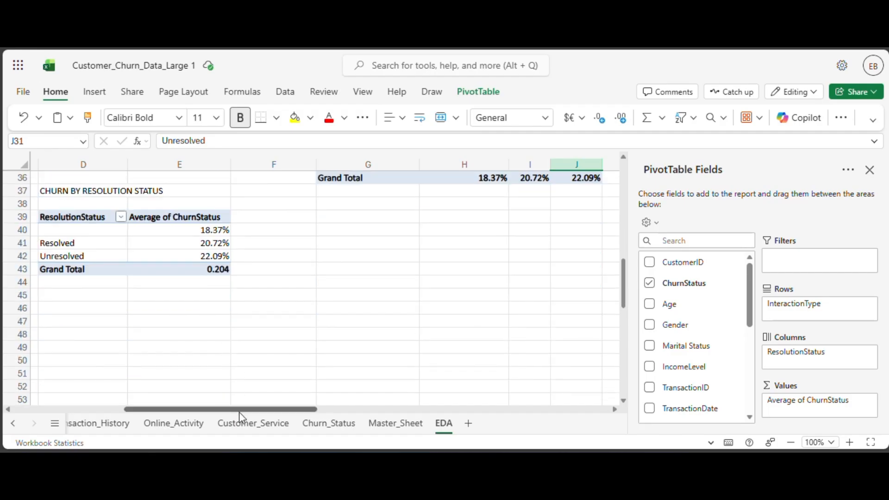
Enter the section heading CHURN VS BEHAVIOR in cell A43.
left_click_drag(239, 411, 139, 411)
scroll(201, 349, "up", 6)
scroll(204, 349, "down", 2)
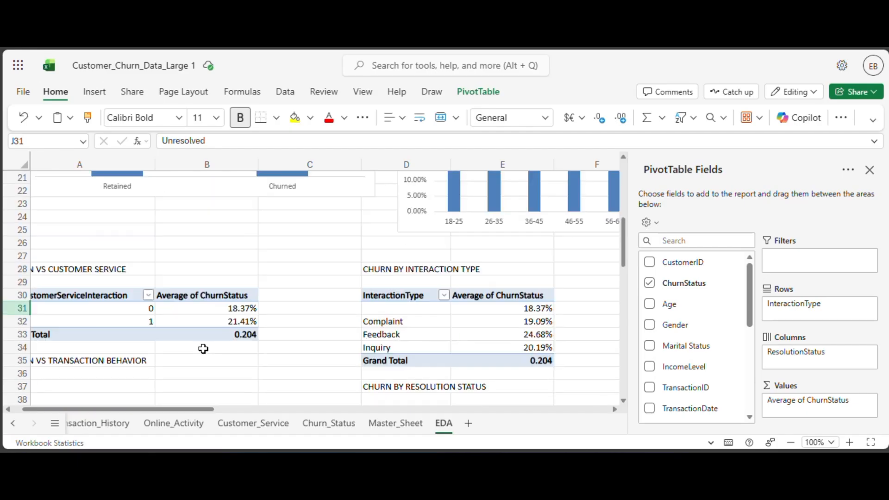
left_click(147, 270)
type("C")
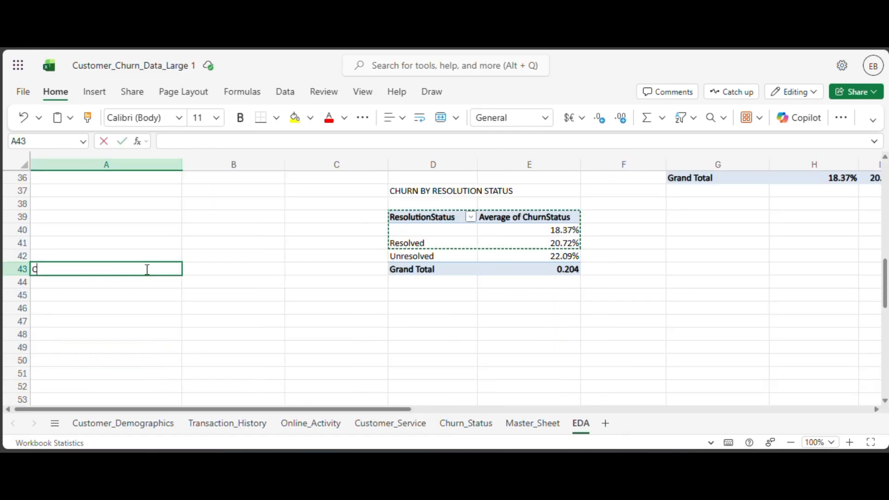
type("HURB")
key("BackSpace")
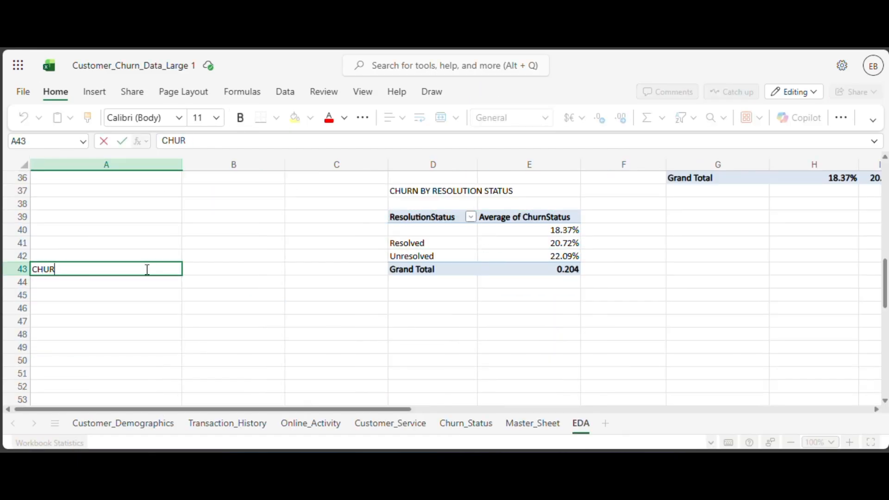
type("N VS")
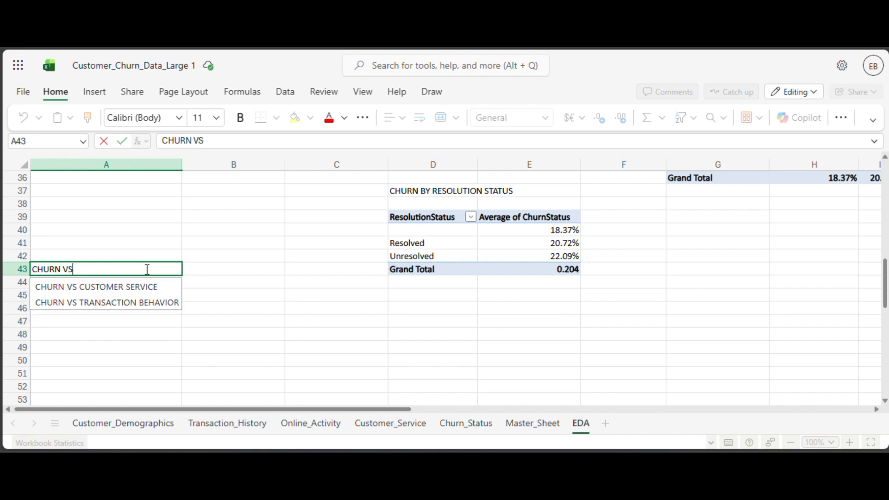
type(" BEHAVIO")
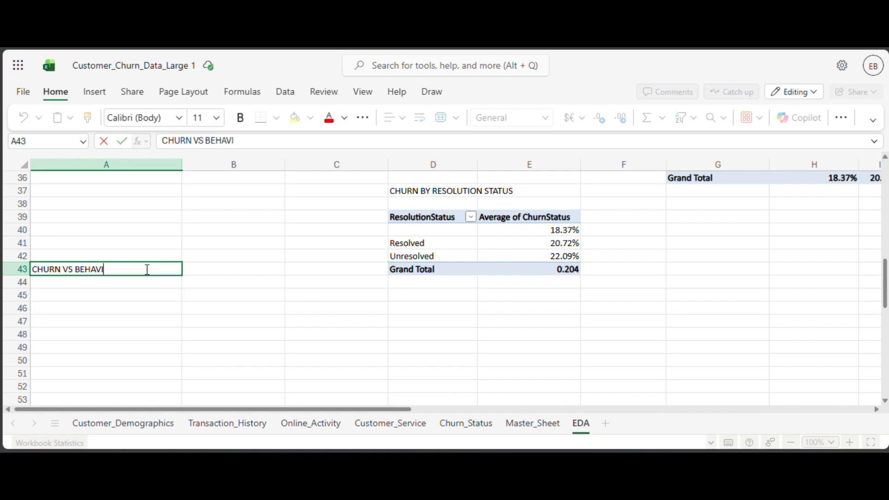
type("R")
left_click(126, 286)
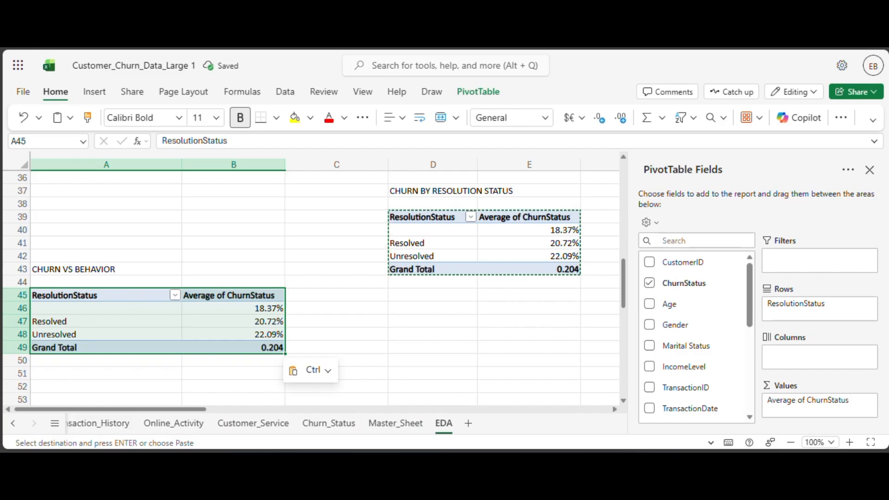
Set up the PivotTable at A45 with ChurnStatus as rows and AmountSpent summarized by Average.
scroll(727, 356, "down", 5)
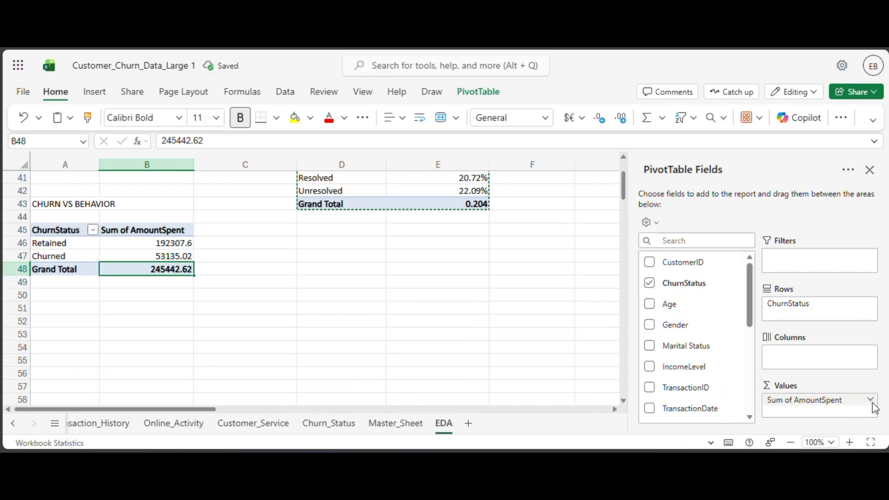
left_click(871, 401)
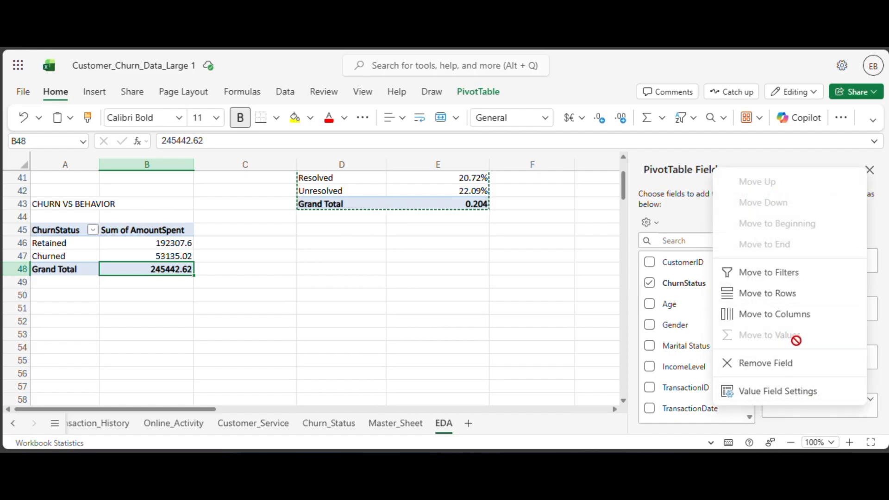
left_click(778, 391)
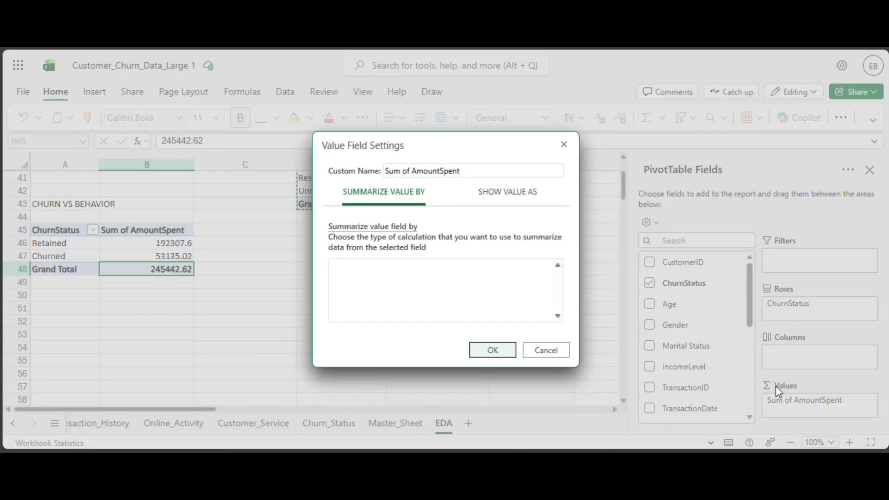
left_click(372, 298)
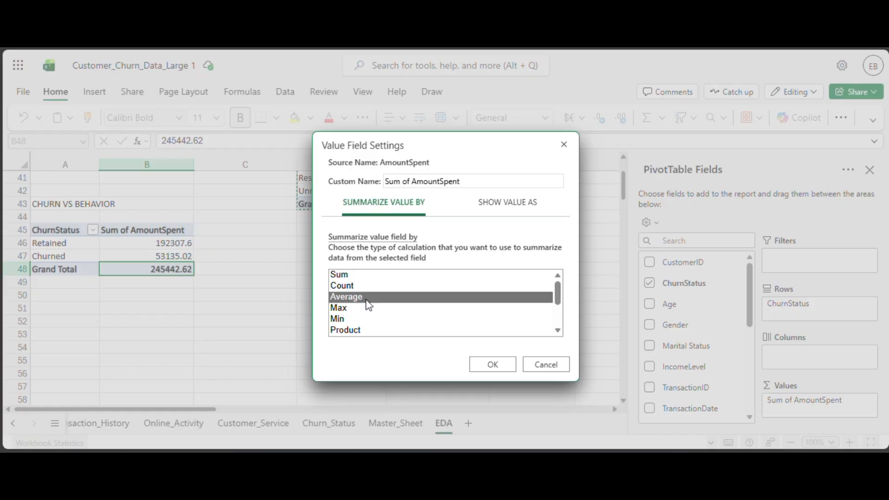
left_click(488, 367)
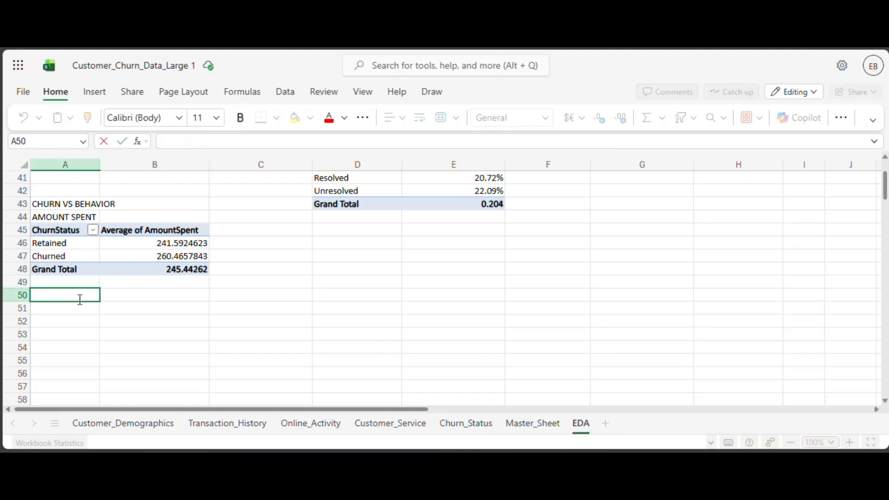
Enter the heading PRODUCT CATEGORY in cell A50.
type("PRODUCT")
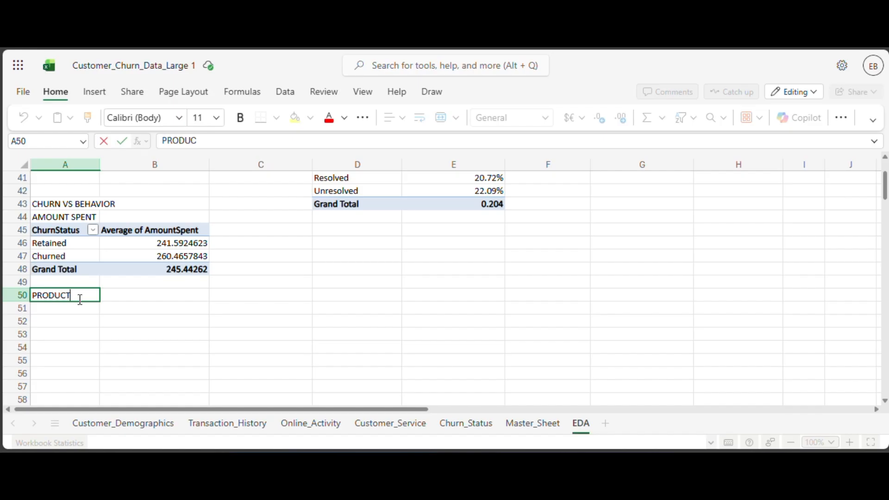
type(" CATEGORY")
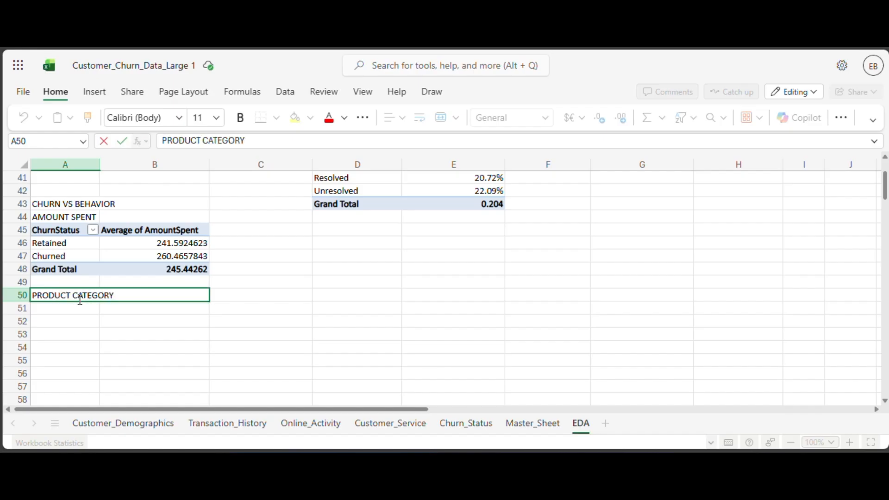
left_click(90, 310)
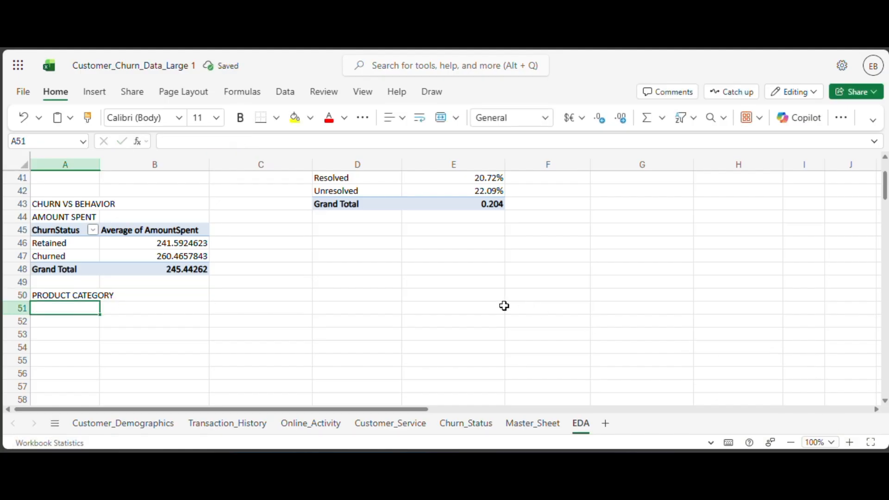
Copy the AmountSpent PivotTable in A45:B48 and paste it at A51.
left_click(62, 231)
left_click_drag(62, 232, 148, 271)
key("ctrl+c")
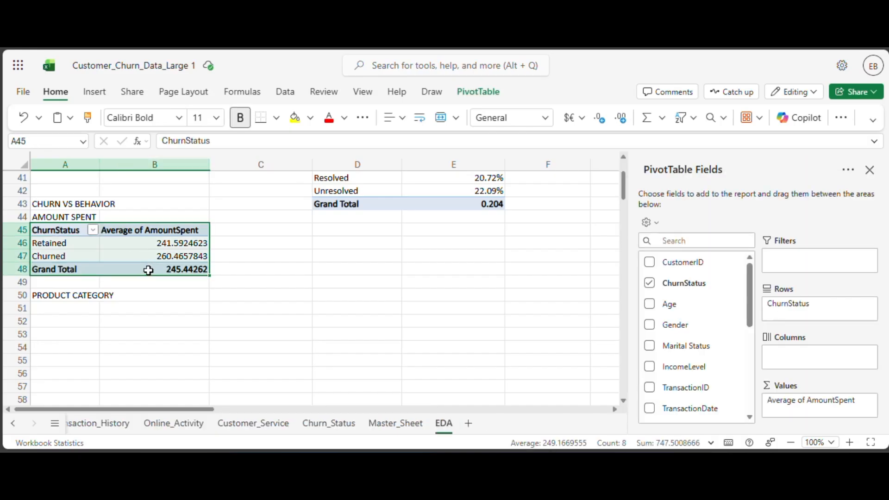
left_click(74, 307)
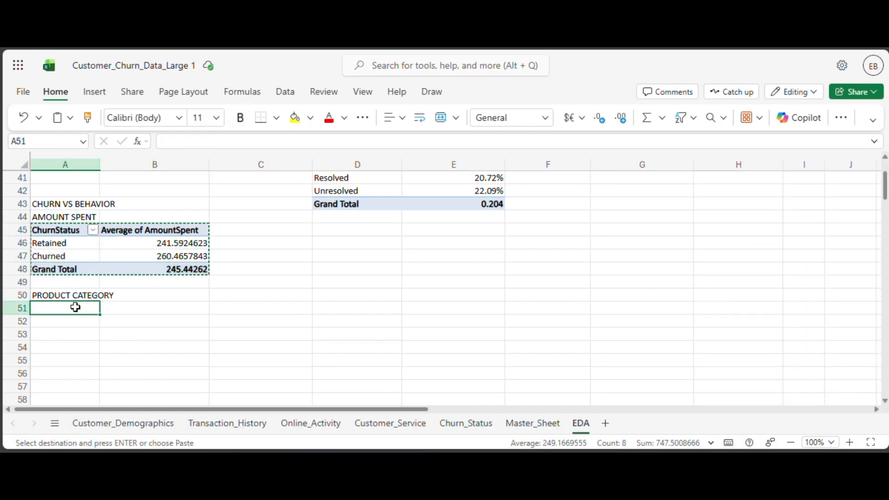
key("ctrl+v")
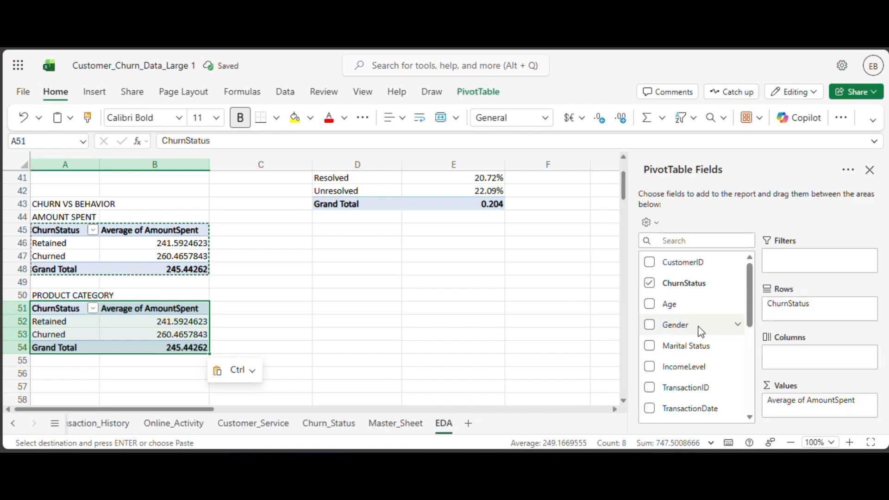
Remove AmountSpent from the PivotTable at A51 and move ChurnStatus from rows to values.
scroll(671, 305, "down", 5)
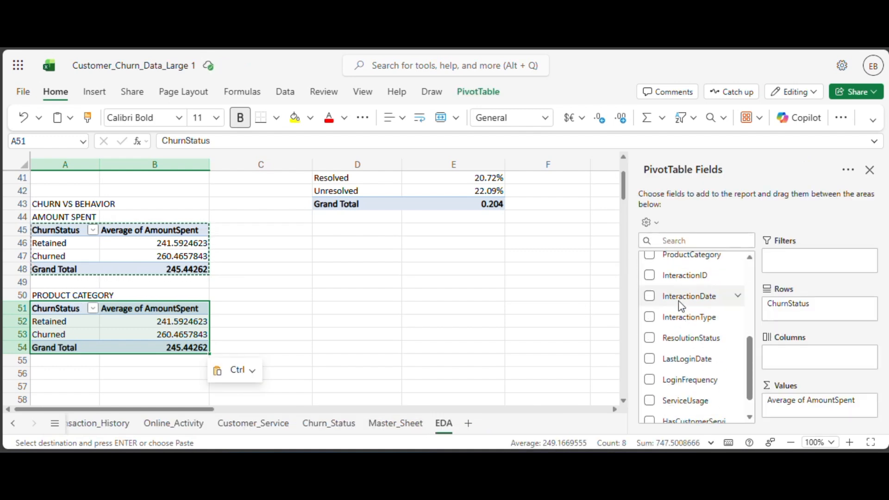
scroll(684, 309, "up", 3)
scroll(681, 305, "up", 2)
scroll(682, 306, "down", 3)
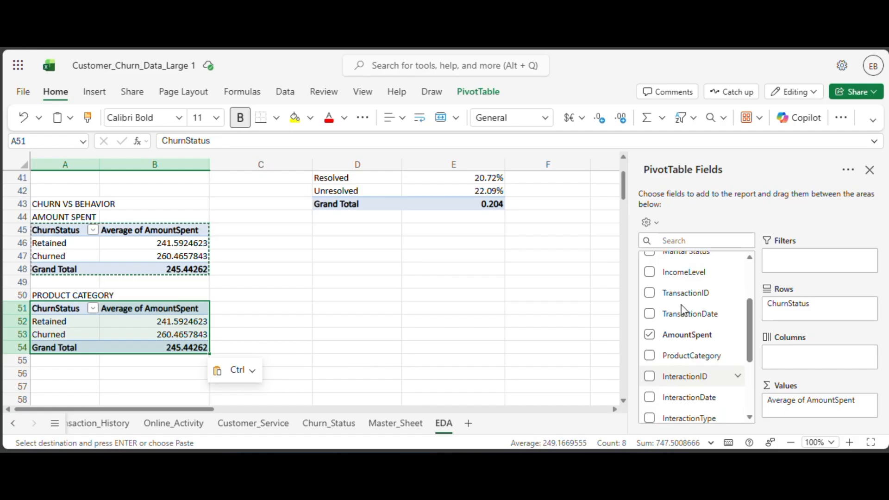
left_click(656, 340)
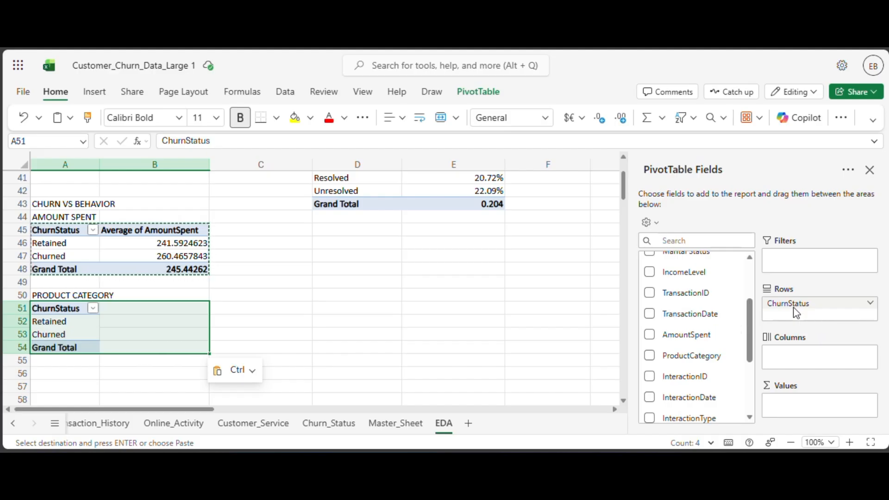
left_click_drag(796, 313, 802, 400)
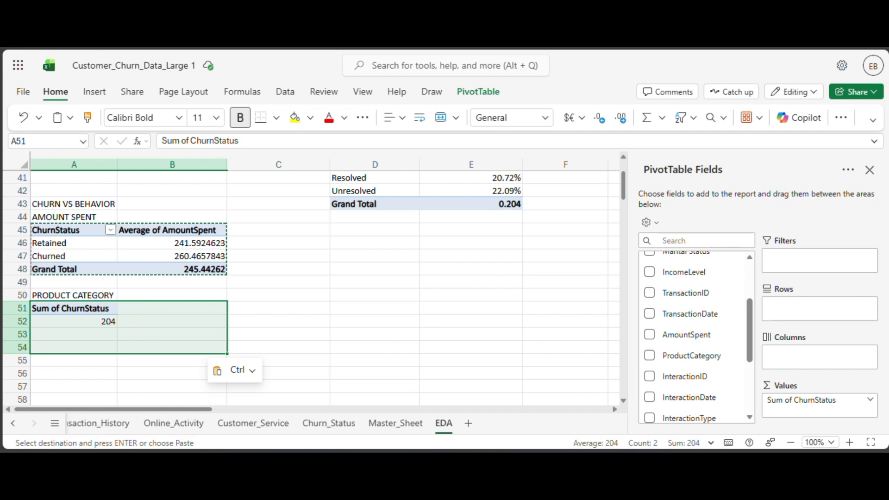
Summarize ChurnStatus by Average in the PivotTable at A51 and add ProductCategory as rows.
left_click(871, 400)
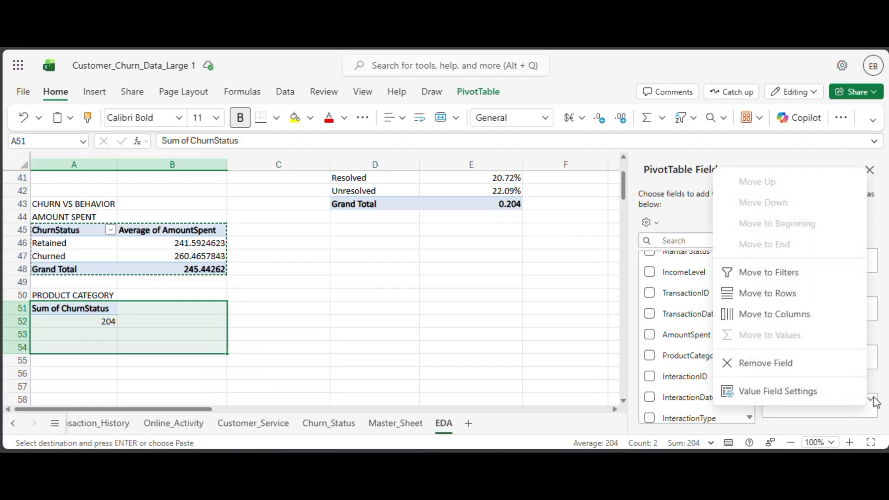
left_click(774, 391)
left_click(340, 296)
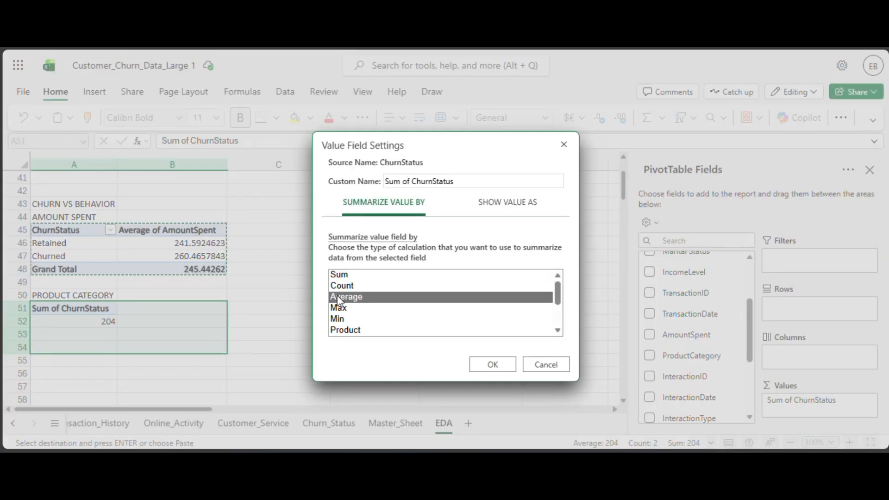
left_click(492, 365)
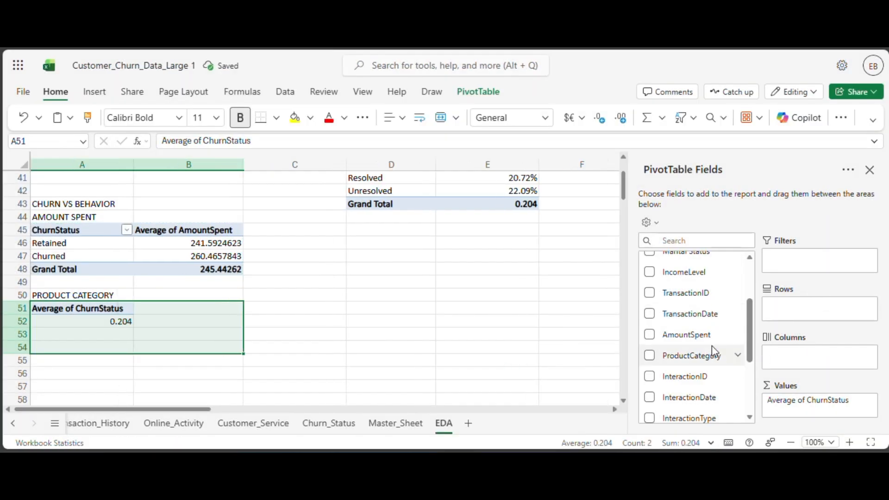
left_click_drag(713, 349, 781, 311)
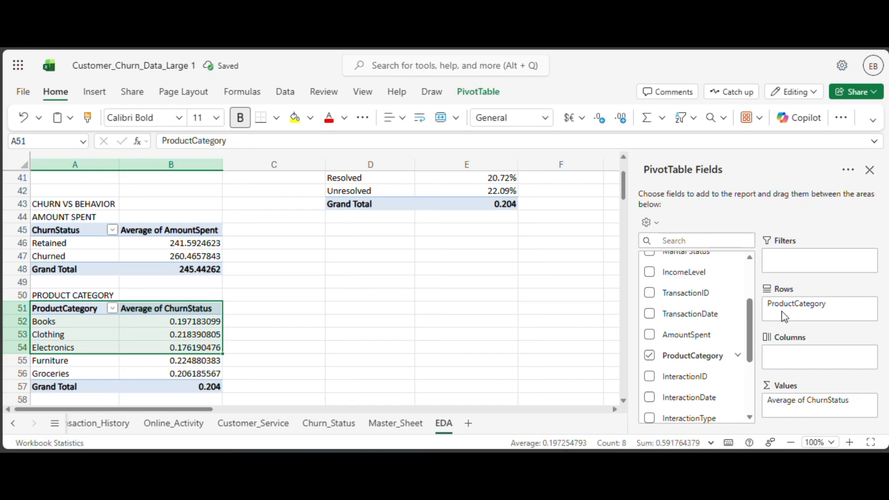
Format the average churn values for the product categories in B52:B56 as Percentage.
left_click(193, 335)
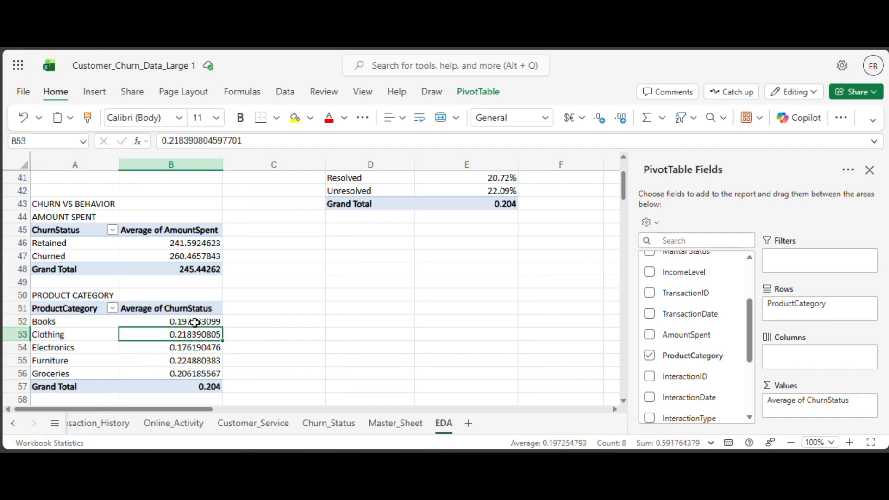
left_click_drag(194, 322, 194, 373)
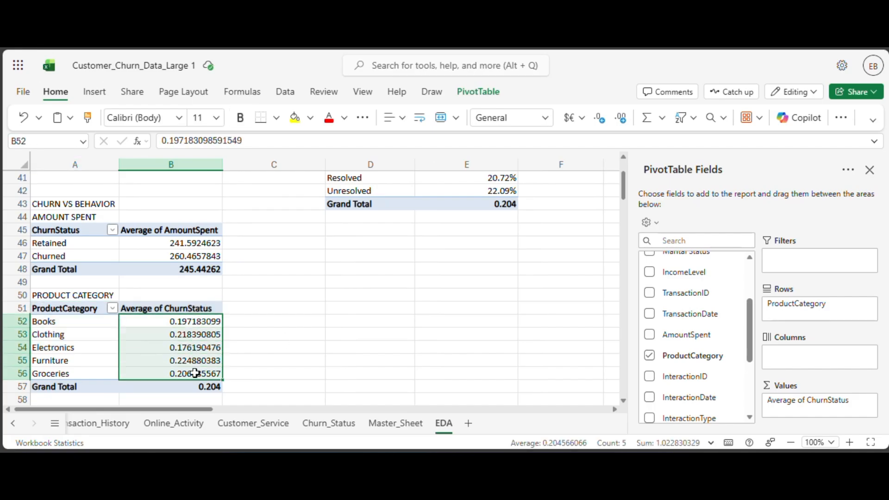
left_click(546, 118)
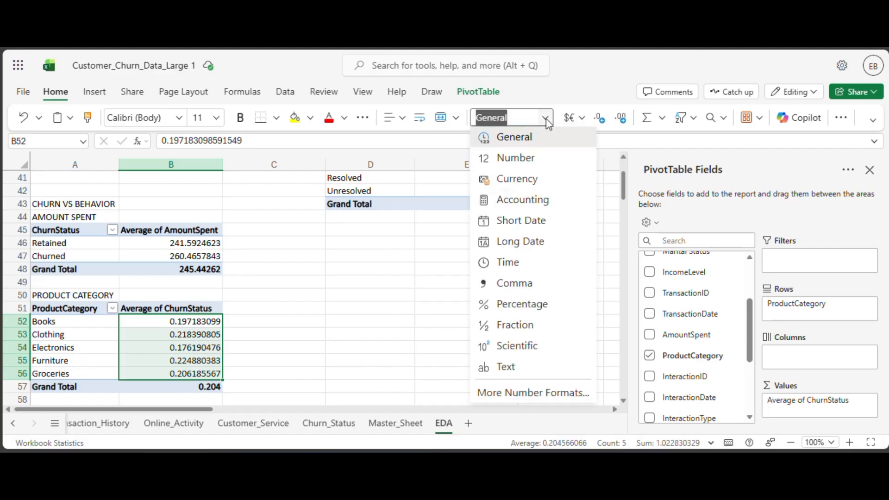
left_click(519, 302)
left_click(372, 305)
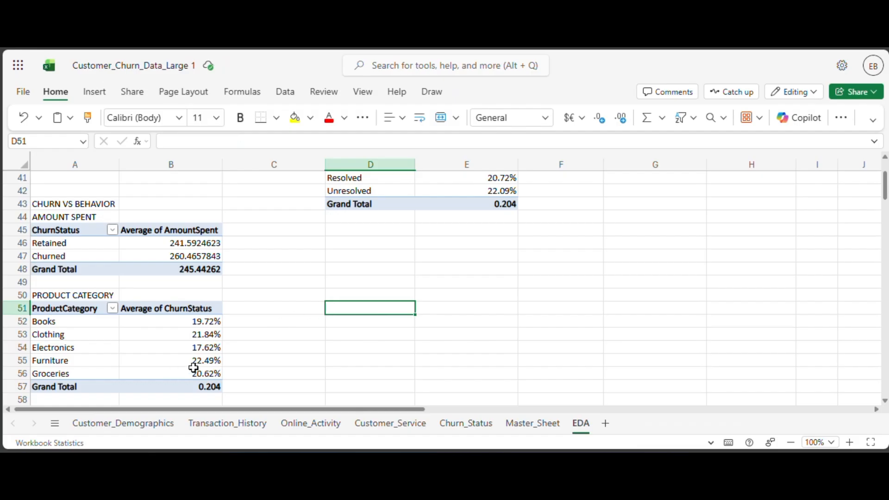
left_click(209, 361)
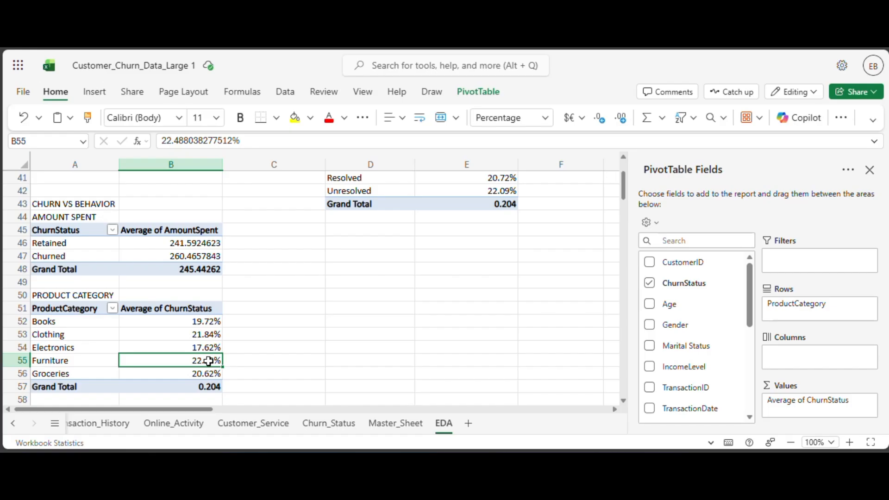
Enter the heading CHURN VS ONLINE ACTIVITIES in cell D46.
scroll(282, 313, "up", 2)
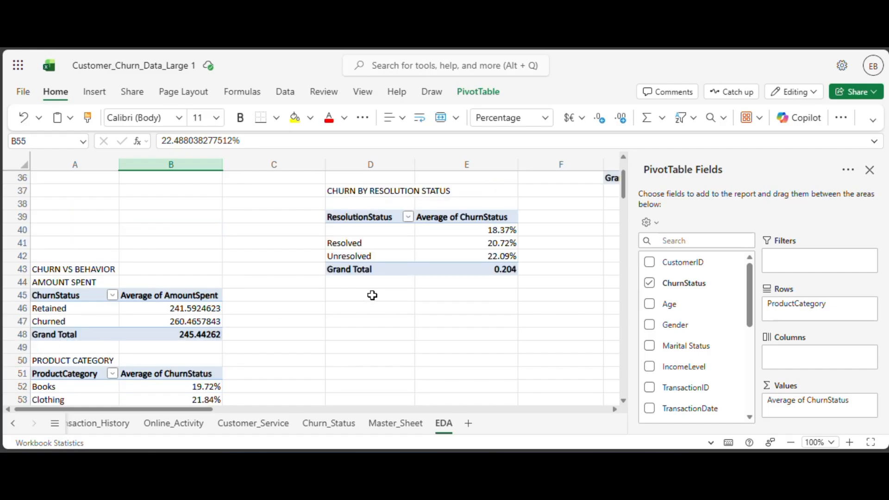
left_click(380, 306)
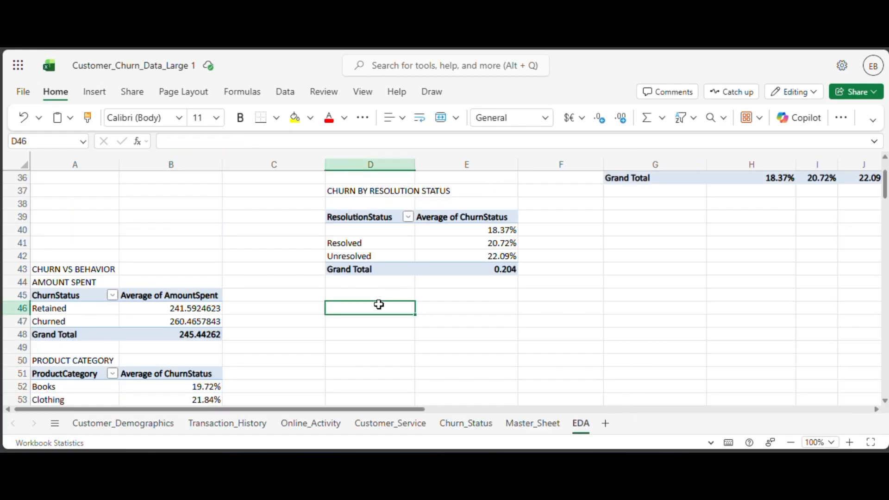
type("CHURN")
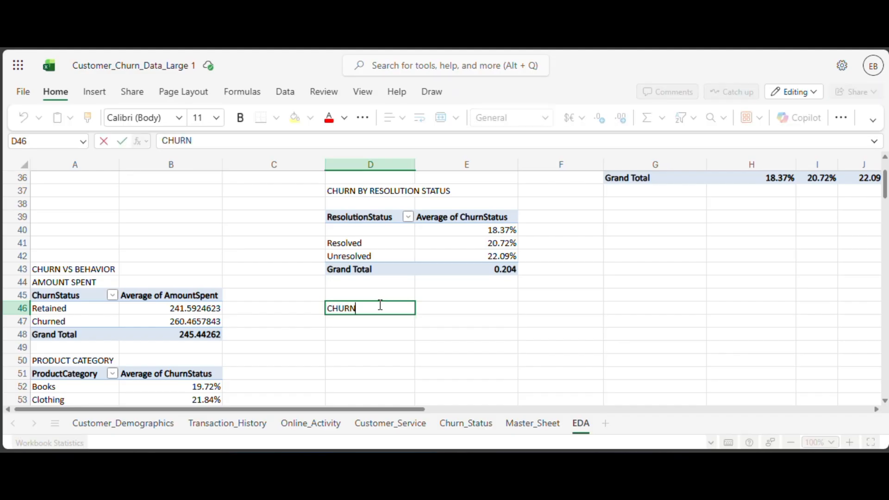
type(" VS ONLIN")
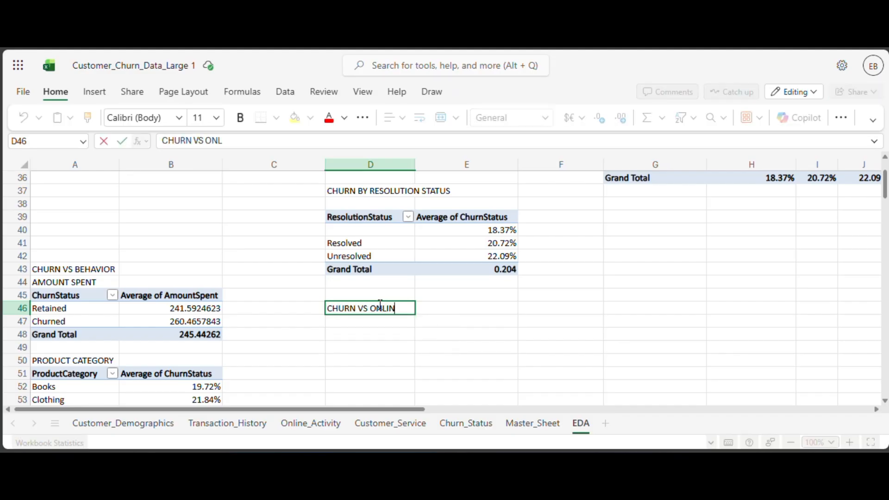
type("E ACT")
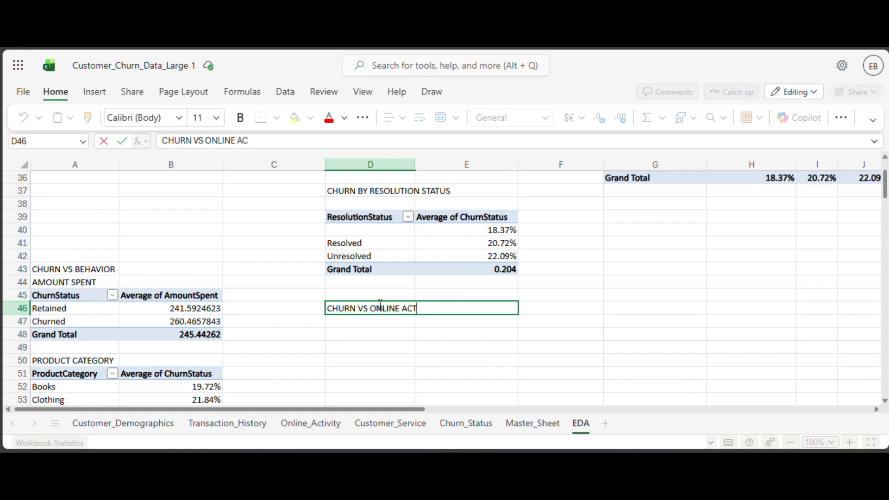
type("IVITIES")
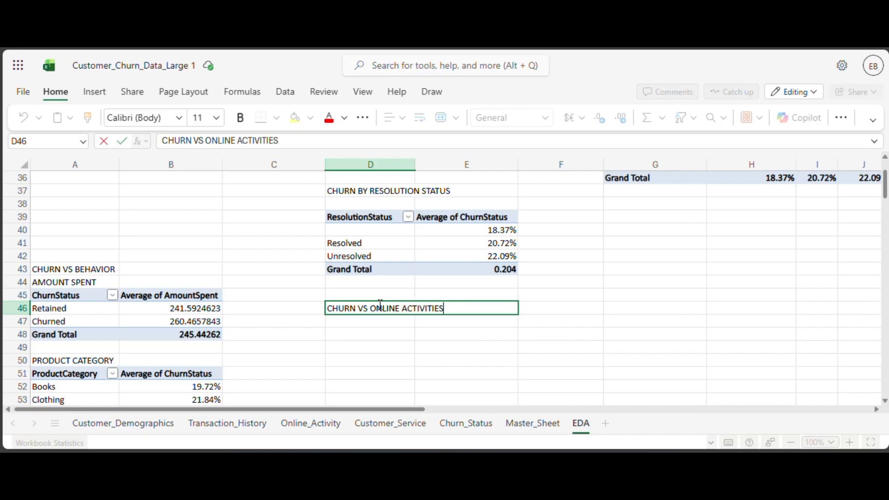
left_click(385, 324)
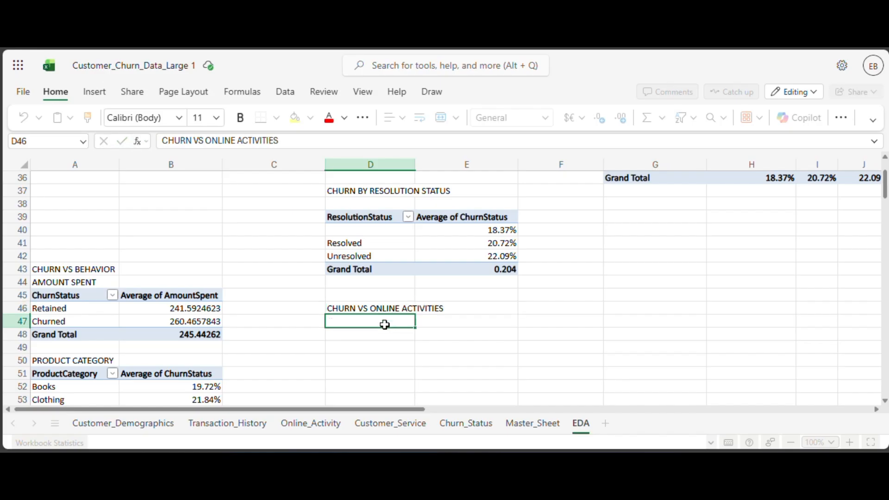
Copy the AmountSpent PivotTable in A45:B48 and paste it at D47.
scroll(266, 290, "down", 3)
scroll(266, 290, "up", 3)
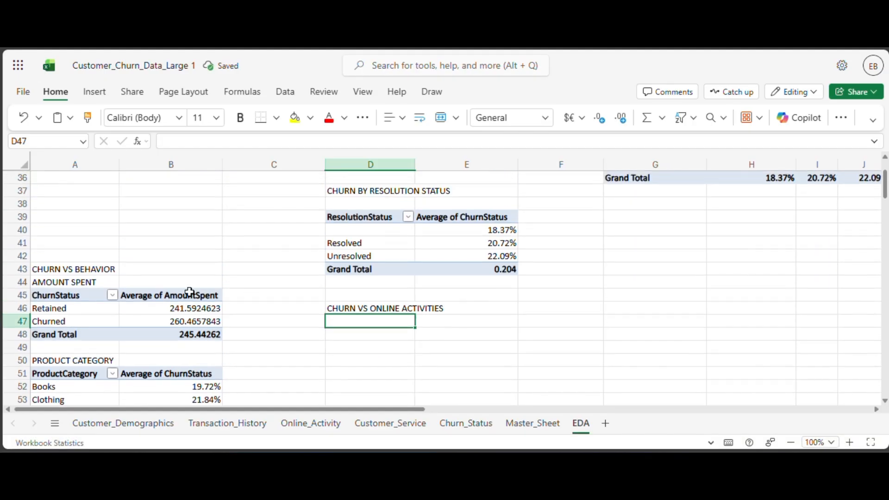
left_click(61, 297)
left_click_drag(61, 296, 180, 335)
key("ctrl+c")
left_click(383, 321)
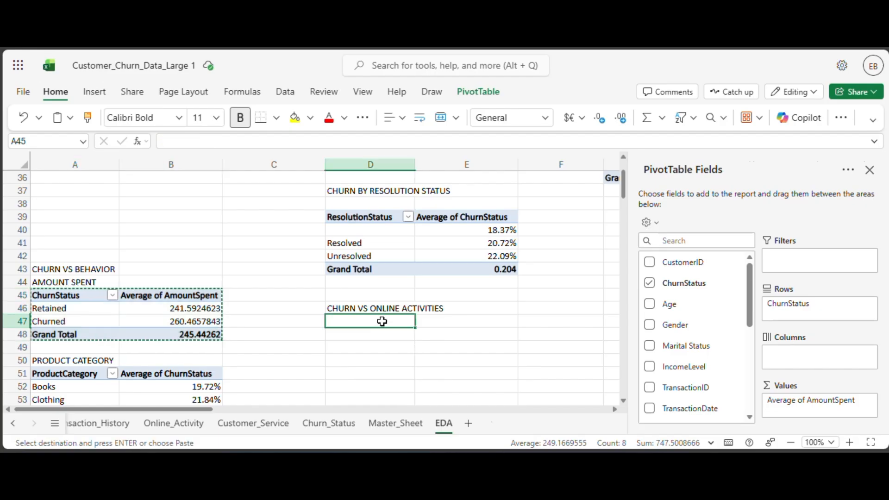
key("ctrl+v")
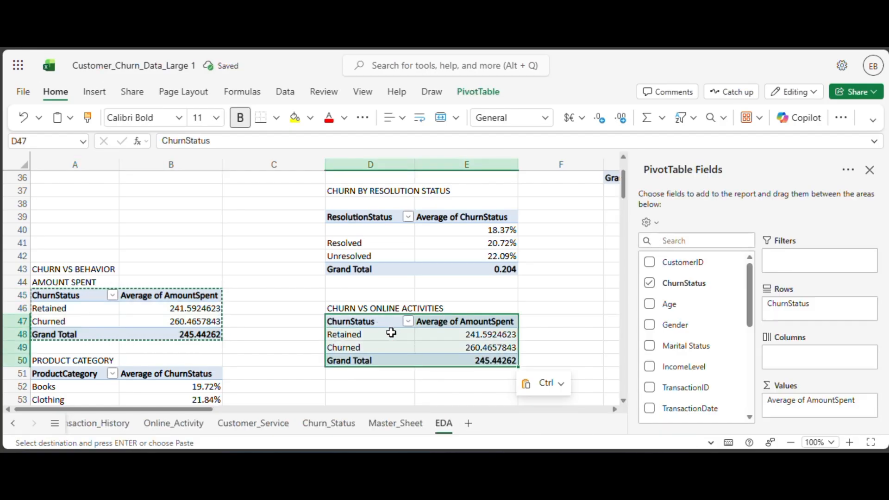
Remove AmountSpent from the PivotTable at D47 and move ChurnStatus from rows to values.
scroll(689, 410, "down", 3)
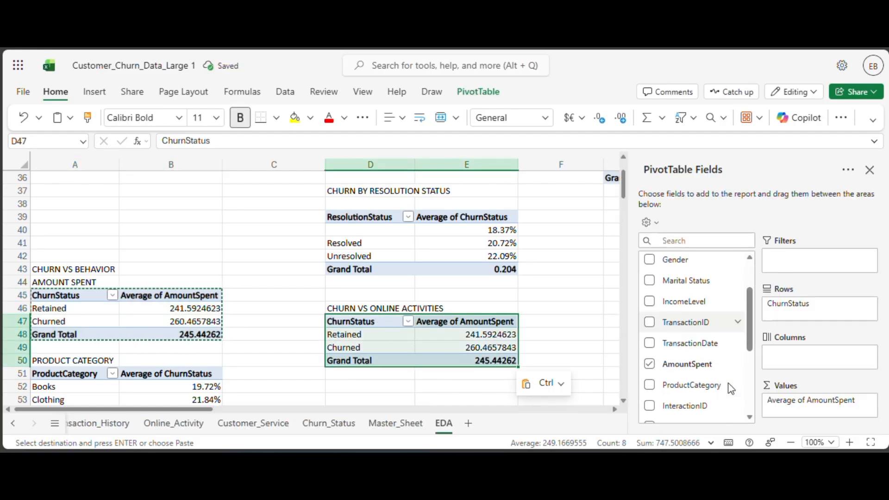
scroll(698, 371, "down", 4)
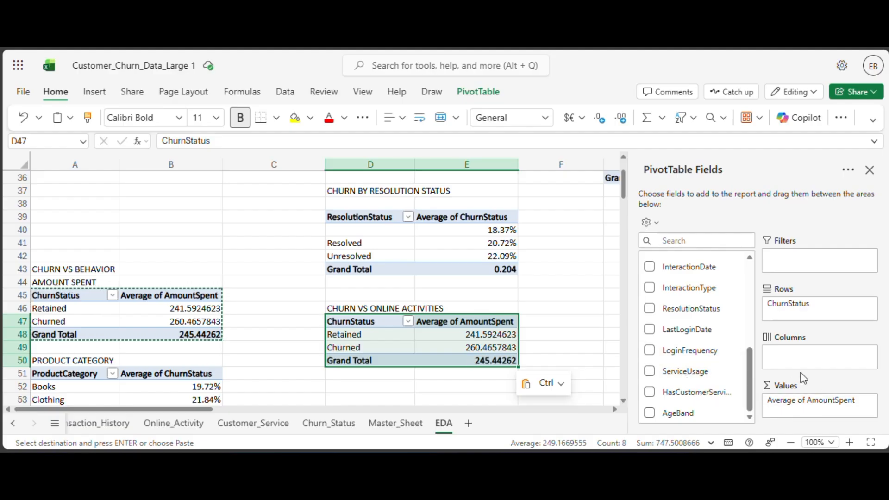
scroll(709, 316, "up", 5)
scroll(709, 316, "down", 5)
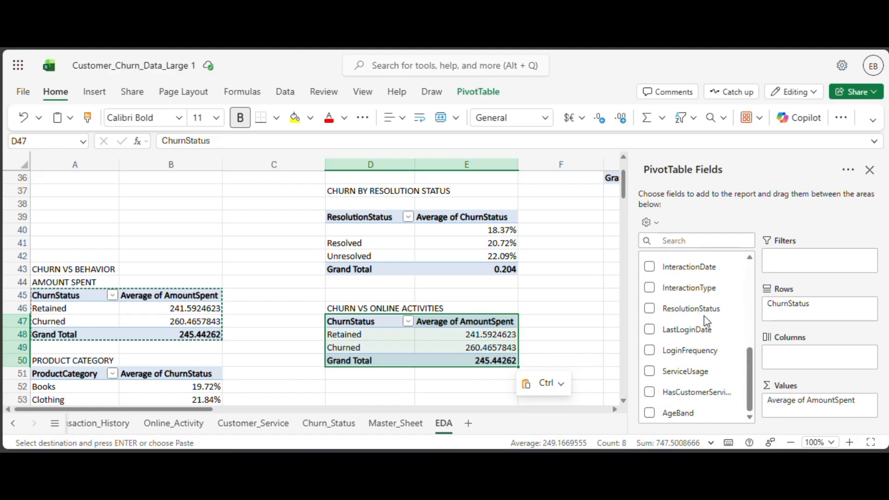
scroll(705, 319, "up", 4)
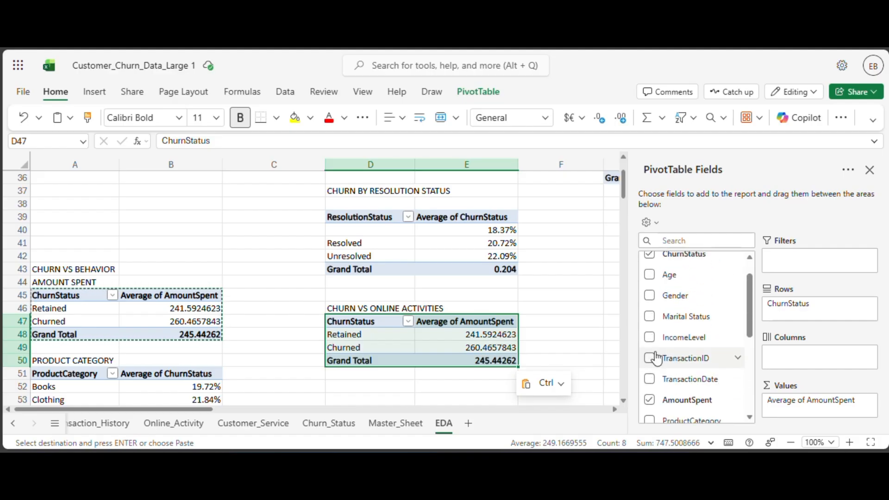
scroll(657, 358, "down", 3)
left_click(650, 335)
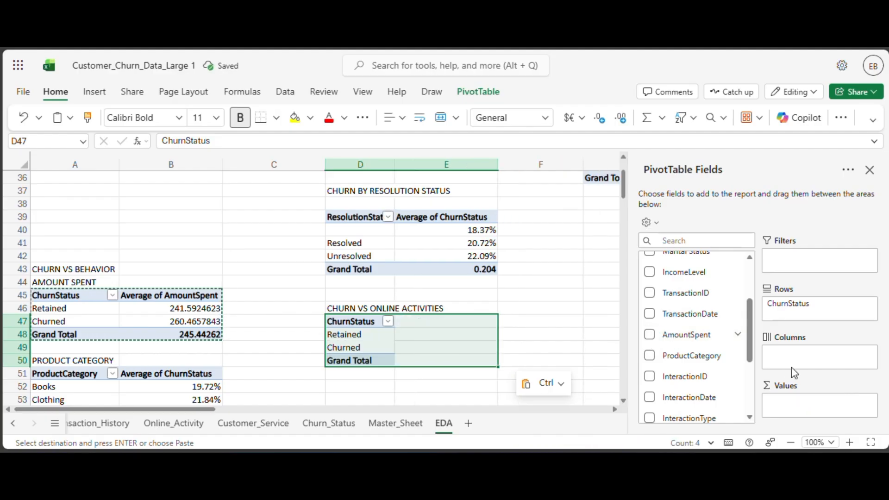
left_click_drag(809, 318, 809, 402)
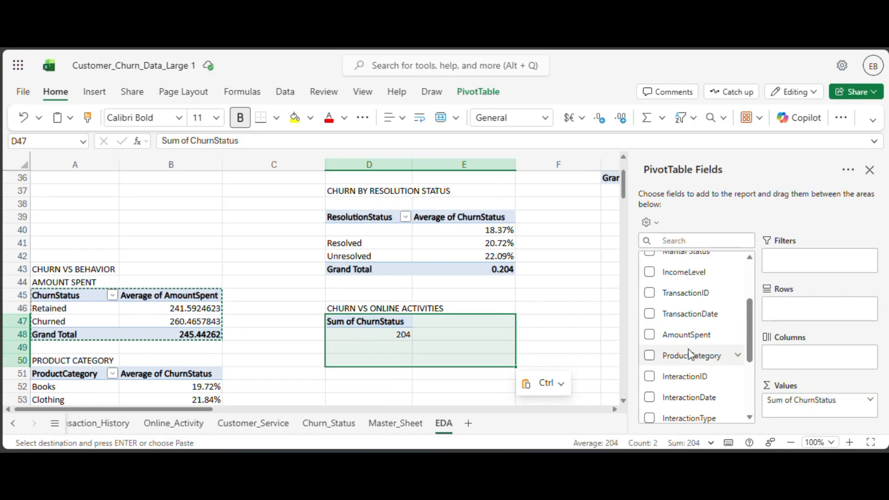
Add LoginFrequency as rows in the PivotTable at D47 and look through the resulting list.
scroll(691, 354, "down", 3)
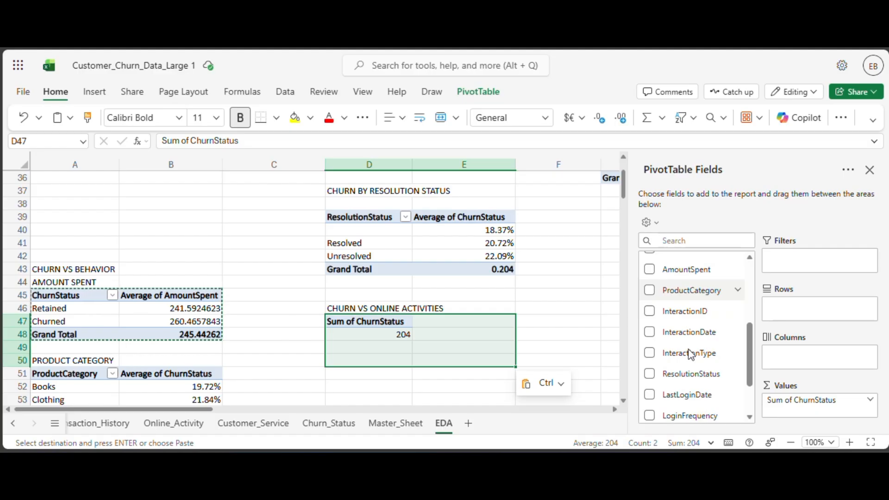
scroll(690, 354, "down", 3)
left_click_drag(691, 353, 795, 316)
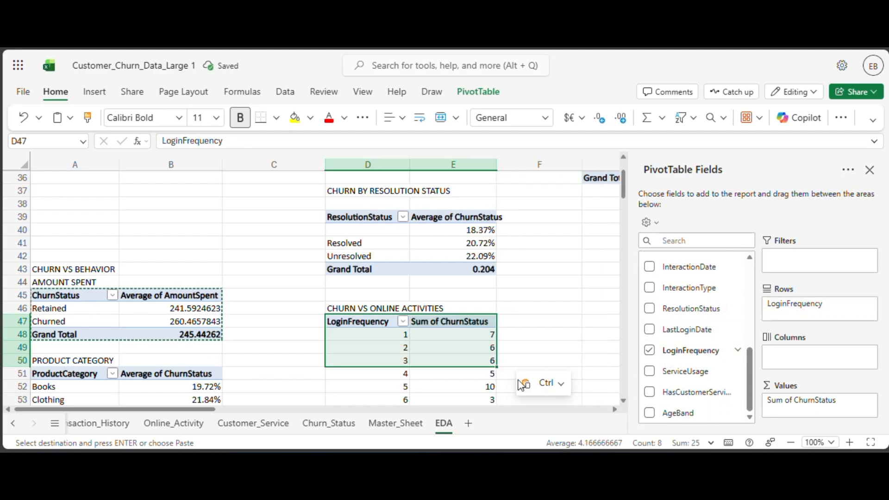
scroll(465, 311, "down", 20)
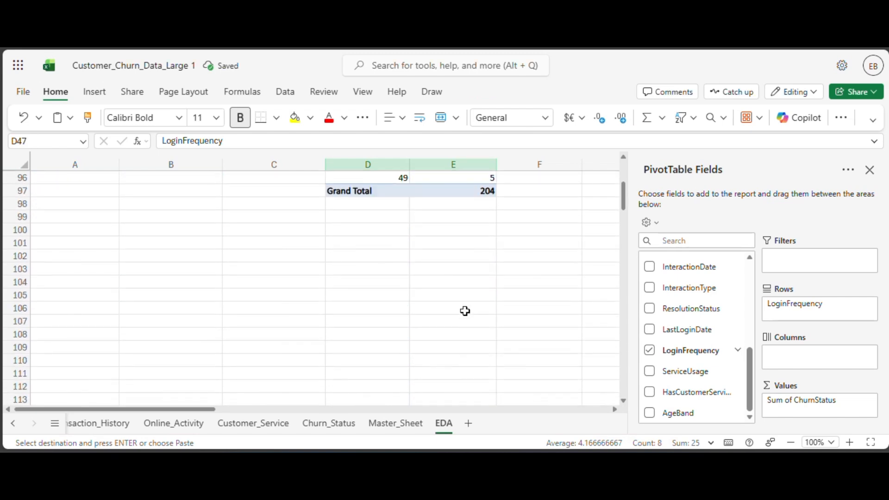
scroll(465, 311, "up", 5)
scroll(465, 310, "up", 17)
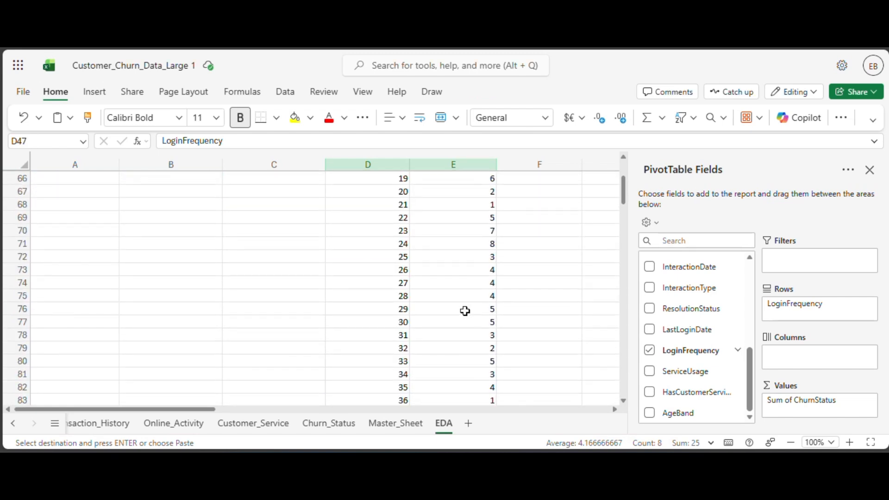
scroll(465, 311, "down", 3)
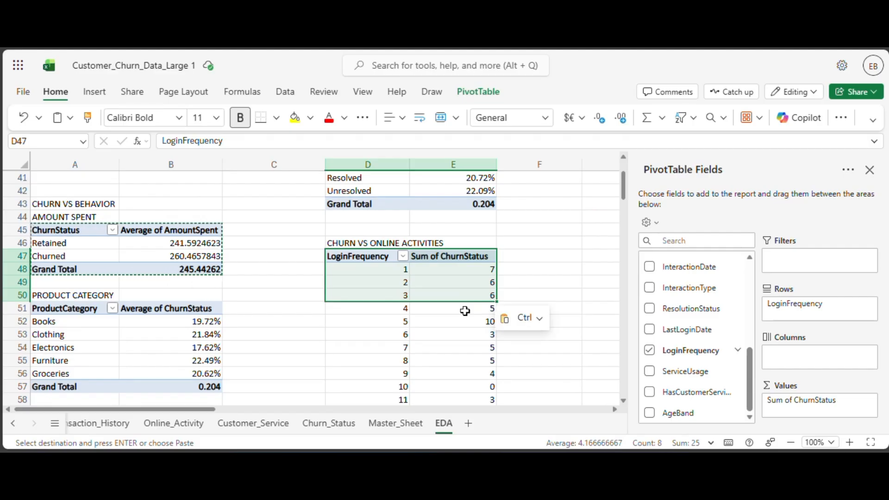
Summarize ChurnStatus by Average in the LoginFrequency PivotTable at D47.
key("ctrl+v")
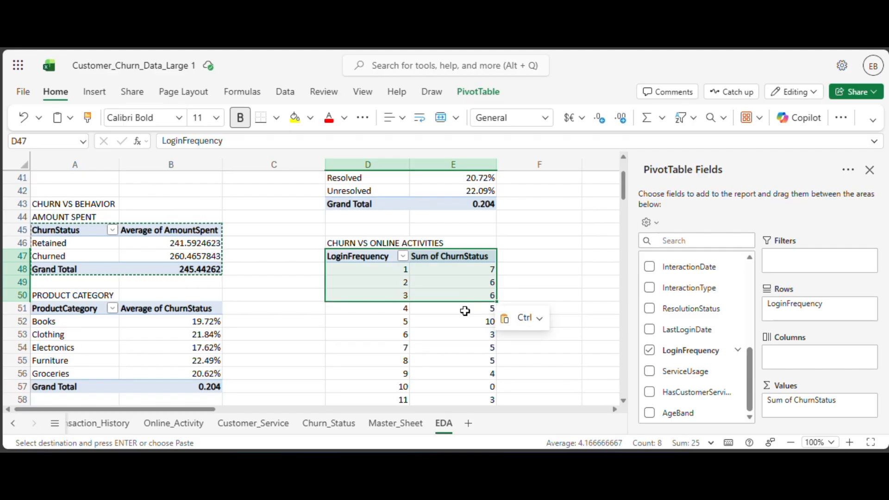
left_click(870, 400)
left_click(770, 392)
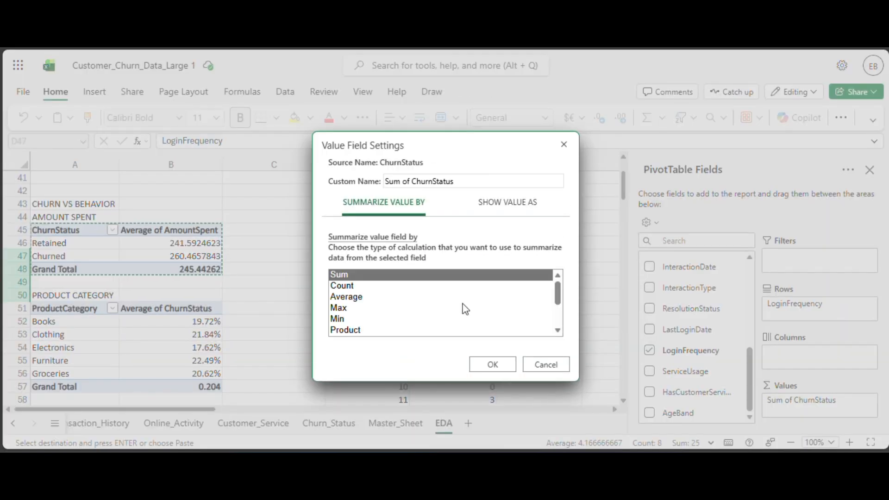
left_click(448, 307)
left_click(463, 287)
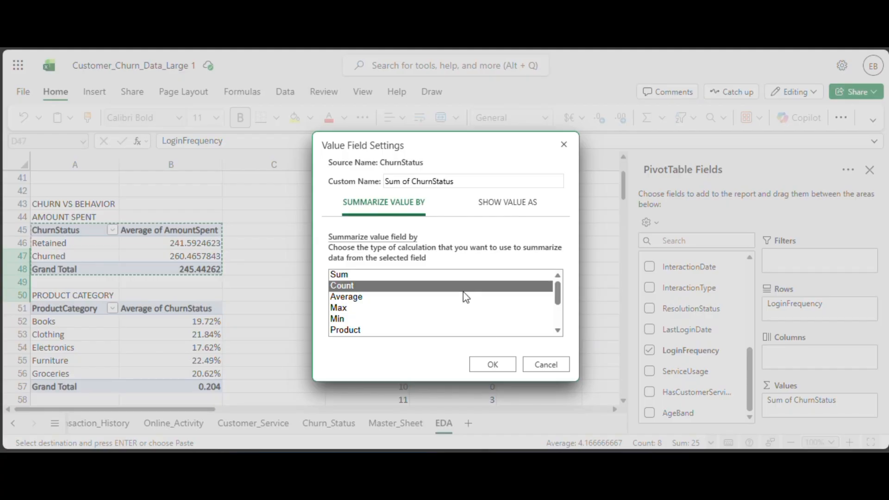
left_click(469, 299)
left_click(508, 370)
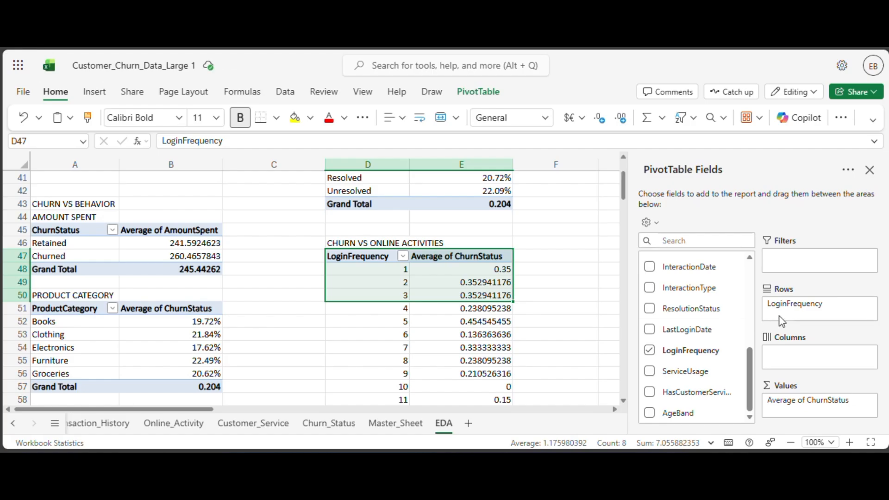
Examine the average ChurnStatus for each login frequency and compare it with the earlier churn tables in the EDA sheet.
scroll(458, 351, "down", 5)
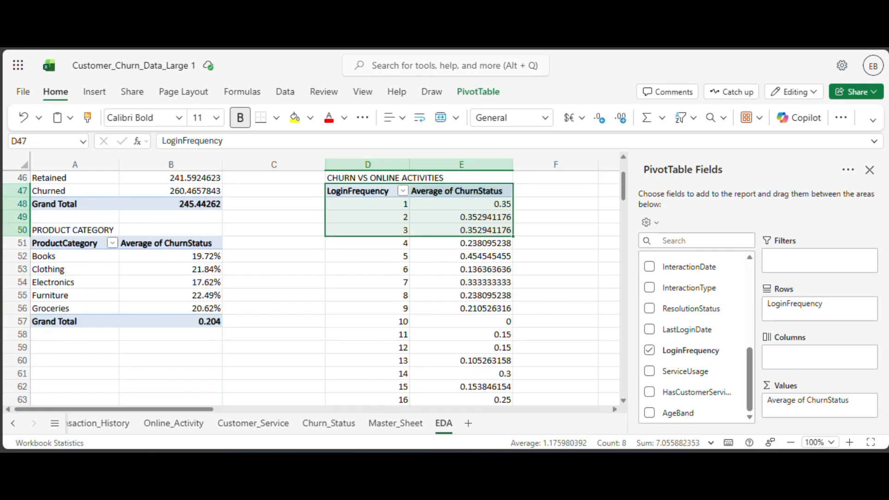
scroll(456, 332, "down", 10)
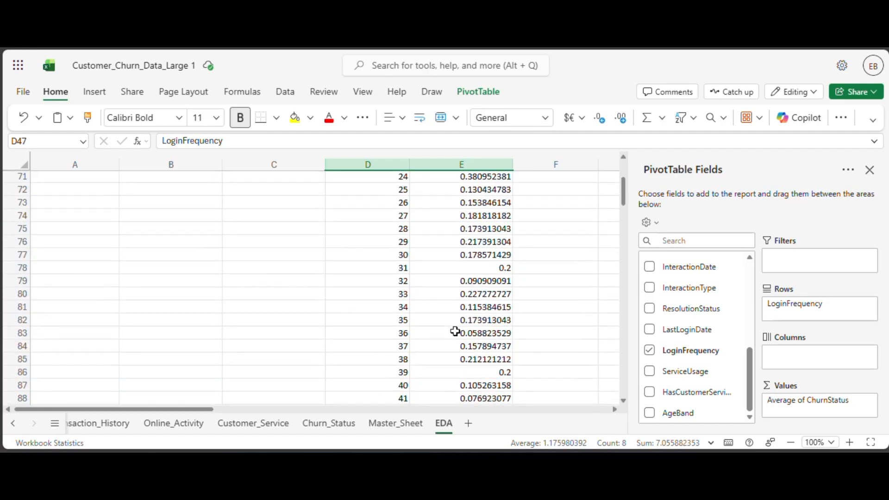
scroll(456, 332, "up", 4)
scroll(461, 322, "up", 20)
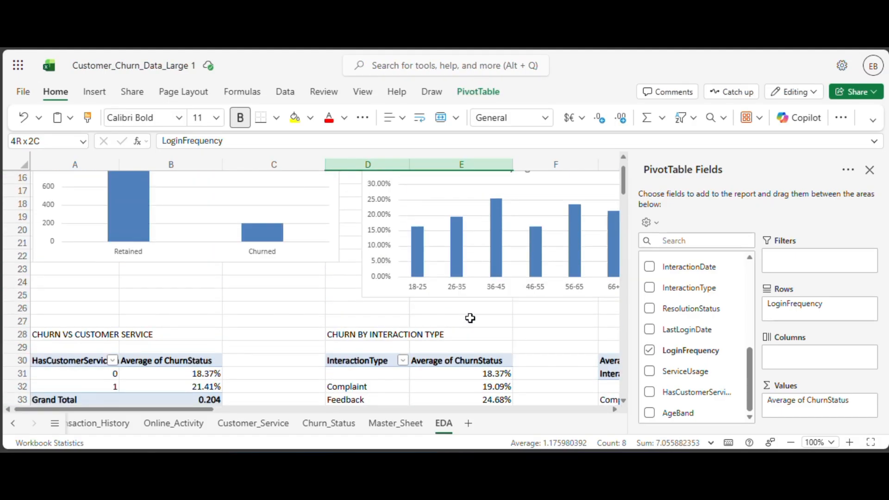
scroll(469, 317, "down", 2)
scroll(472, 315, "up", 7)
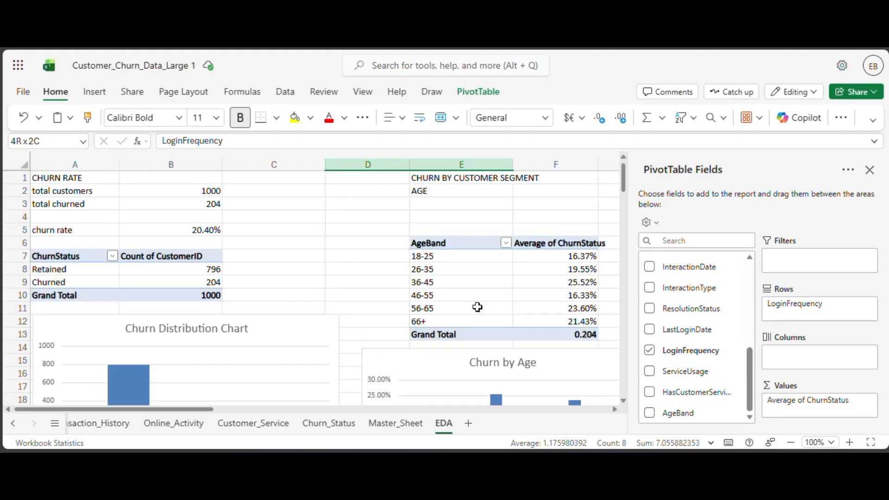
scroll(448, 250, "down", 20)
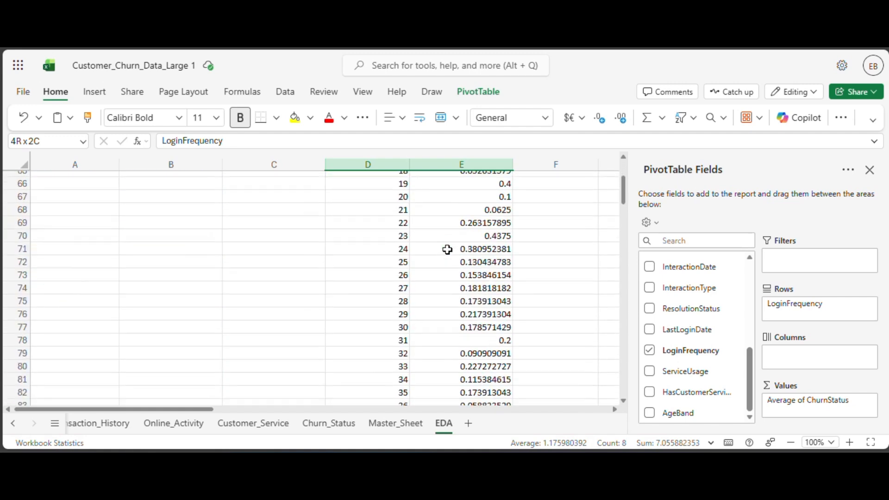
Review the LoginFrequency churn averages in the EDA sheet from the table header through the grand total.
scroll(448, 251, "down", 6)
scroll(448, 250, "up", 10)
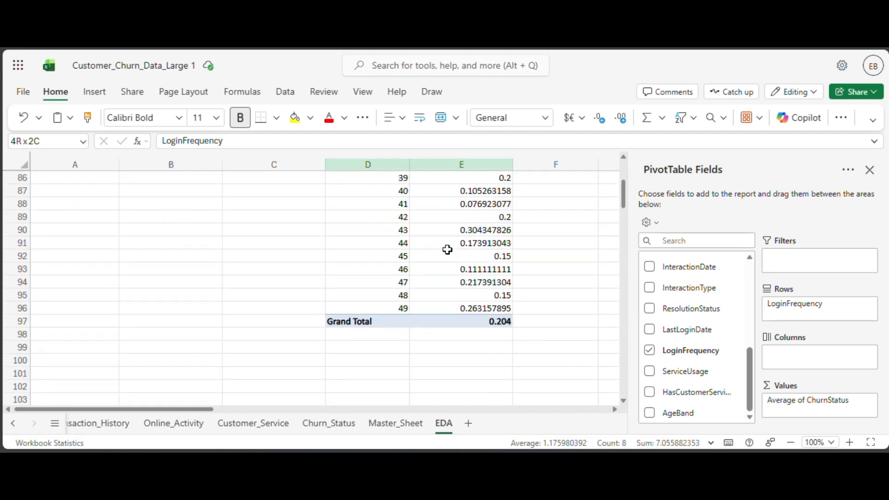
scroll(447, 250, "up", 3)
scroll(448, 250, "down", 2)
scroll(447, 249, "up", 5)
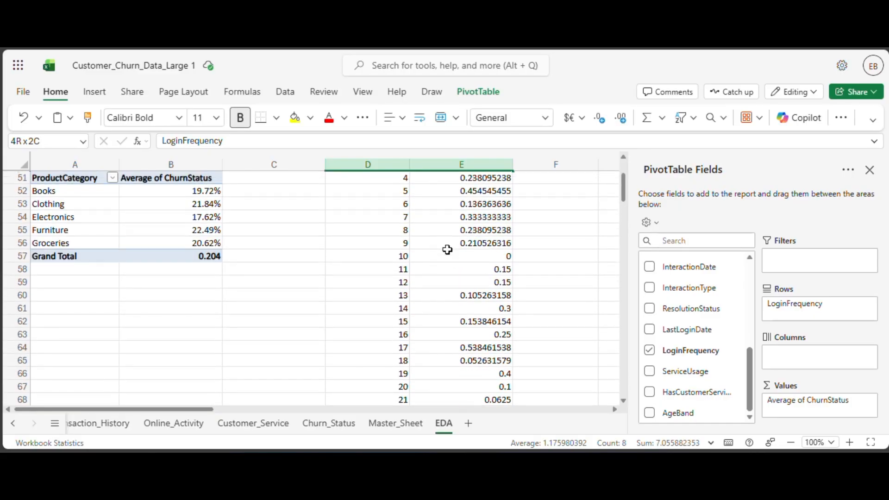
scroll(447, 249, "up", 3)
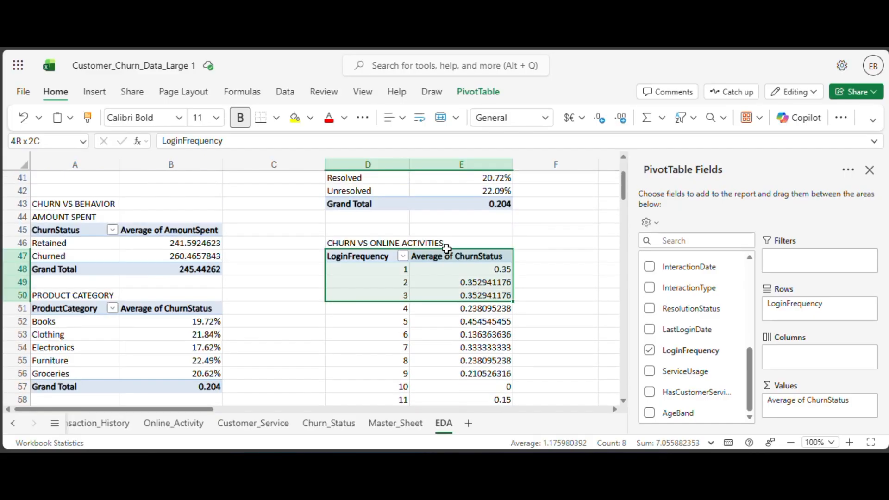
scroll(447, 249, "down", 2)
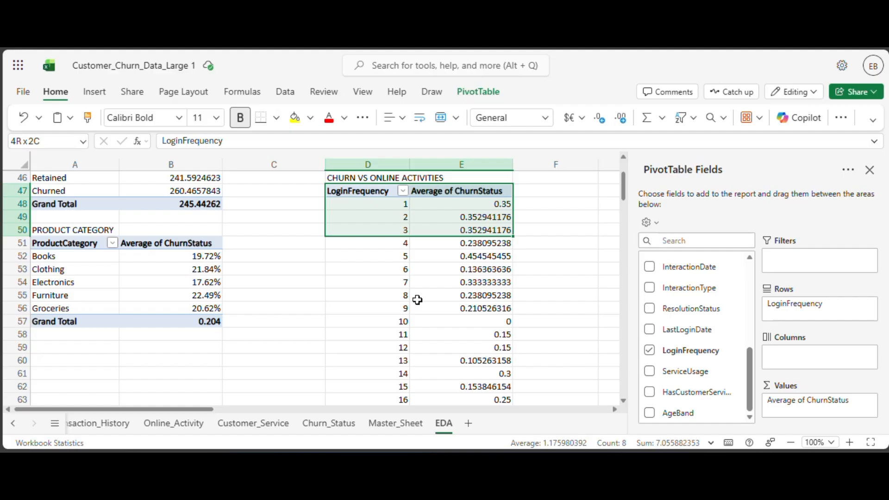
scroll(440, 324, "down", 12)
Add a LoginFreqBand column header in T1 of Master_Sheet and fit the column width to it.
left_click(405, 423)
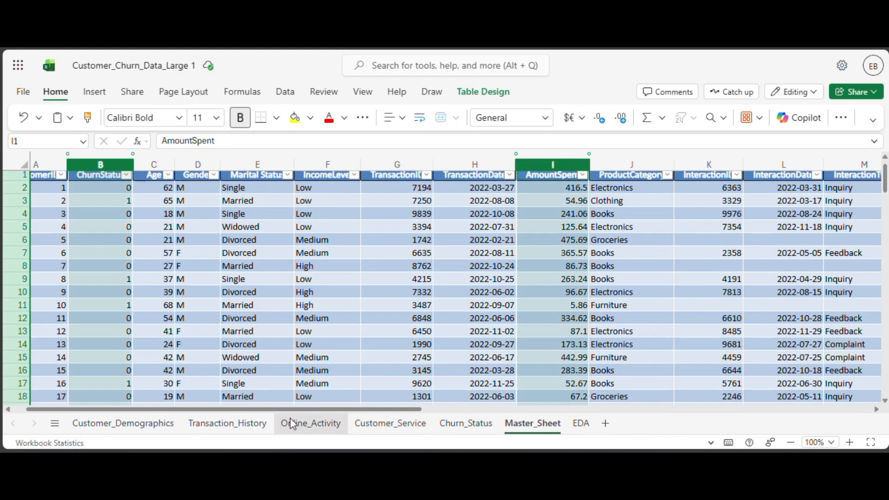
scroll(310, 406, "right", 10)
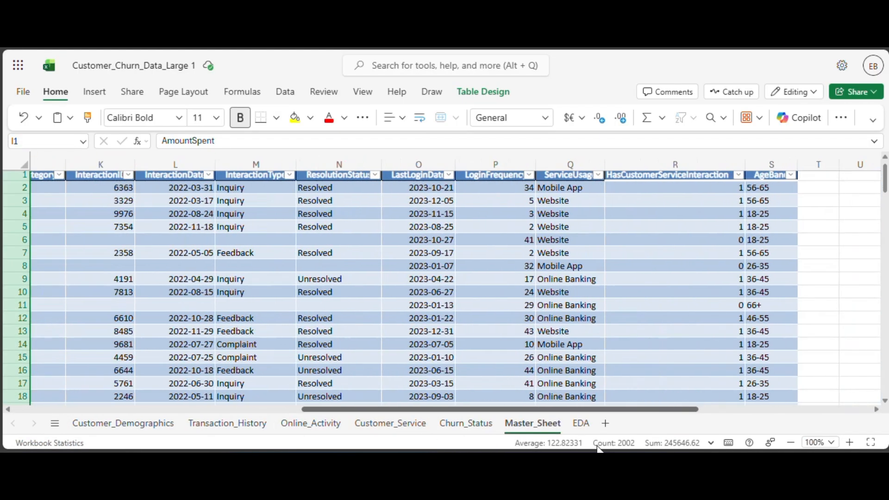
left_click(614, 176)
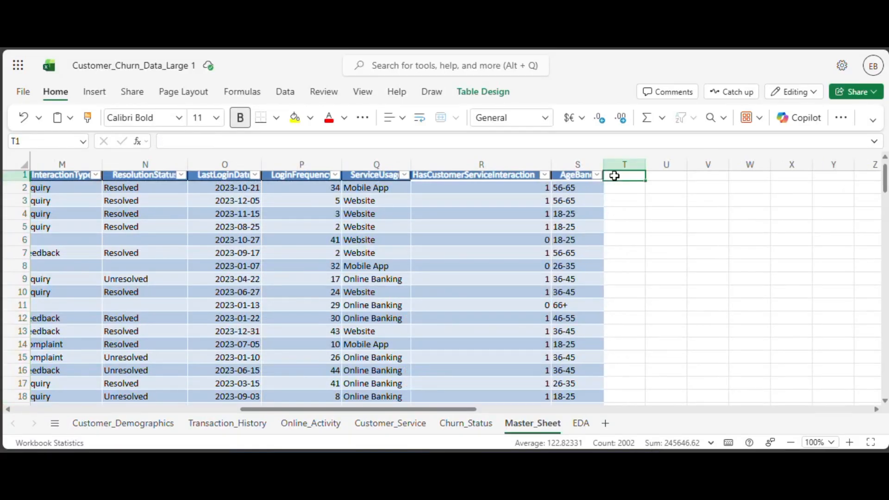
type("L")
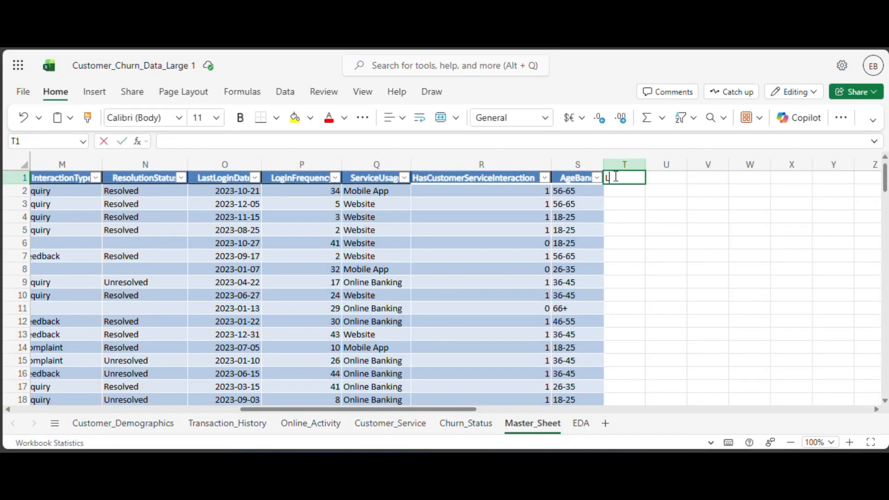
type("oginFr")
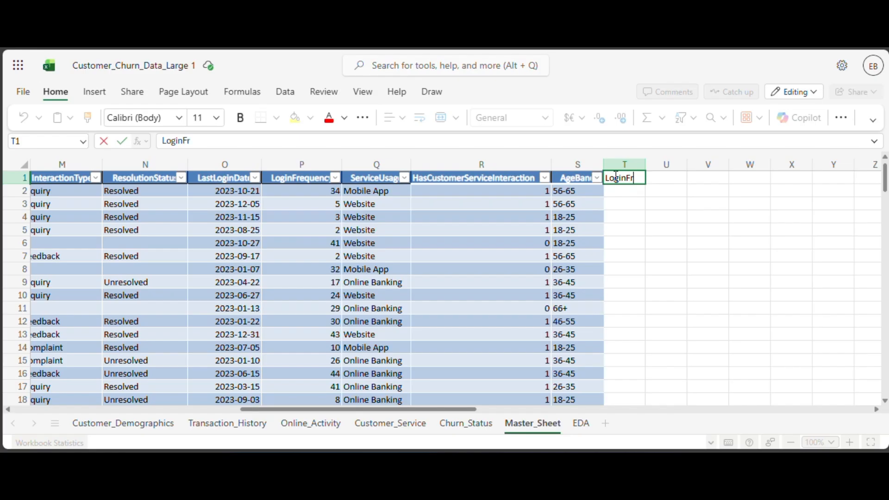
type("eq")
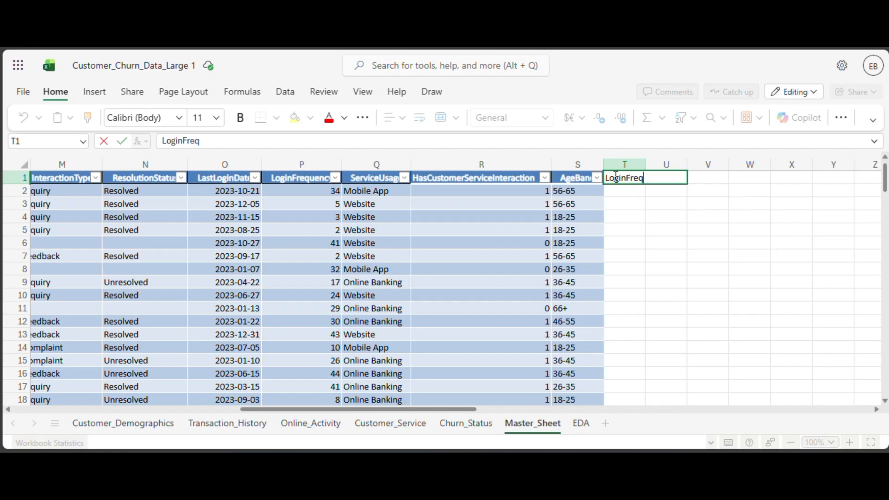
type("Band")
key("Return")
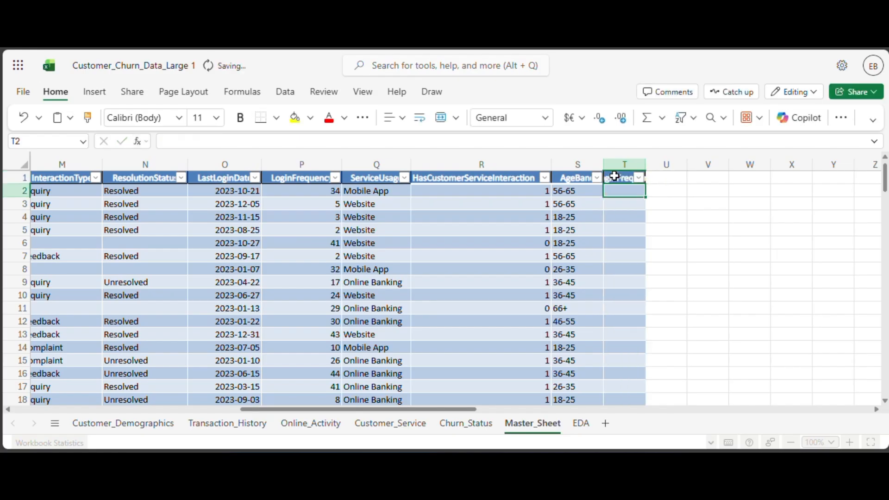
double_click(646, 159)
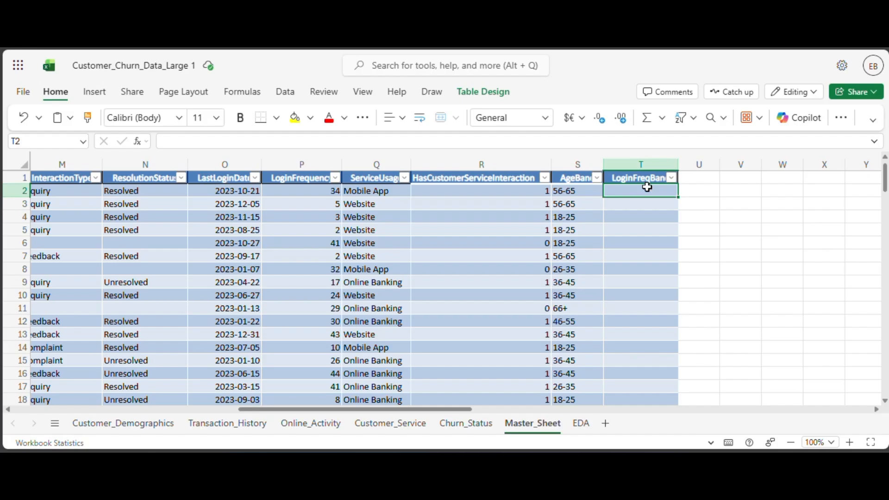
Start an IFS formula in T2 with an AND test whose first condition is that row's LoginFrequency >=1.
type("=")
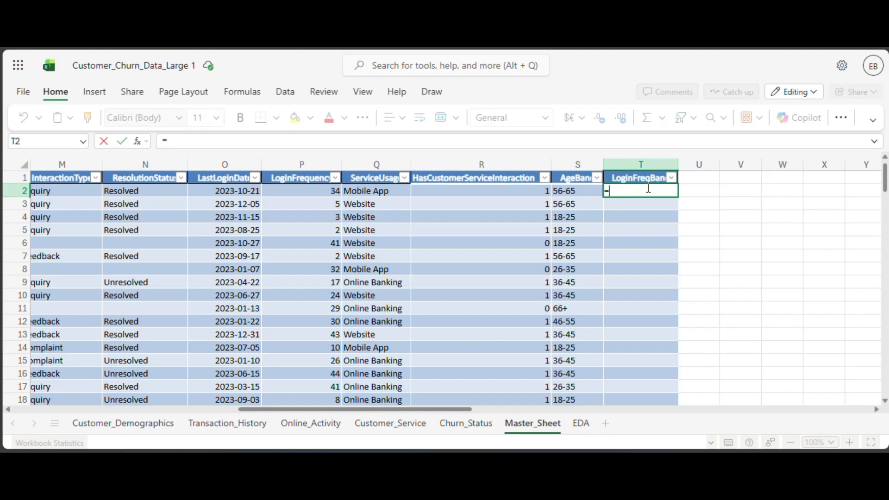
type("IFDS")
key("BackSpace")
key("BackSpace")
type("S(")
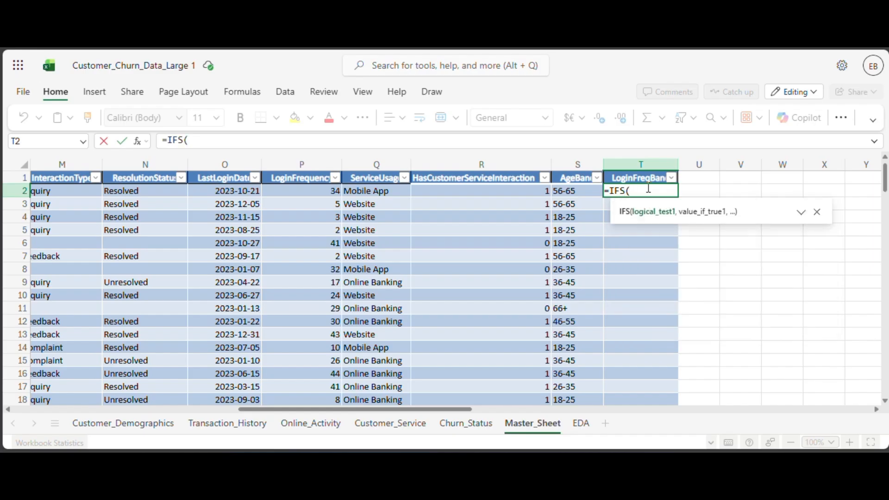
type("AND")
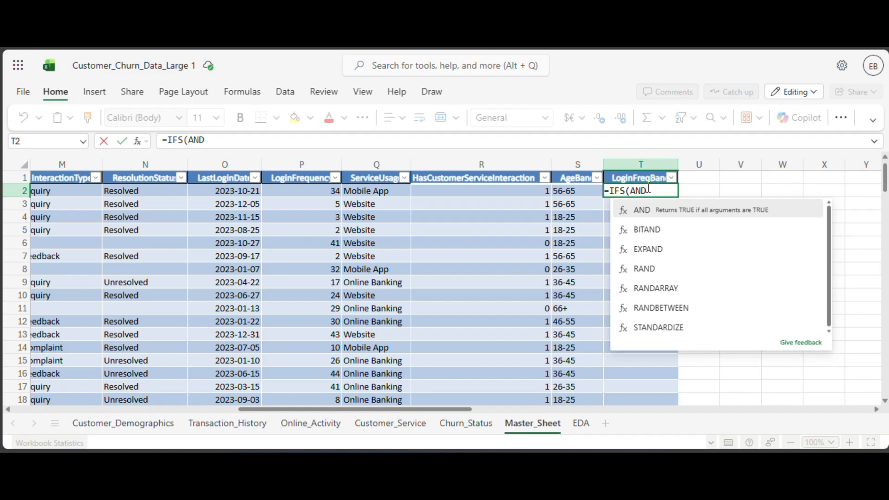
type("(")
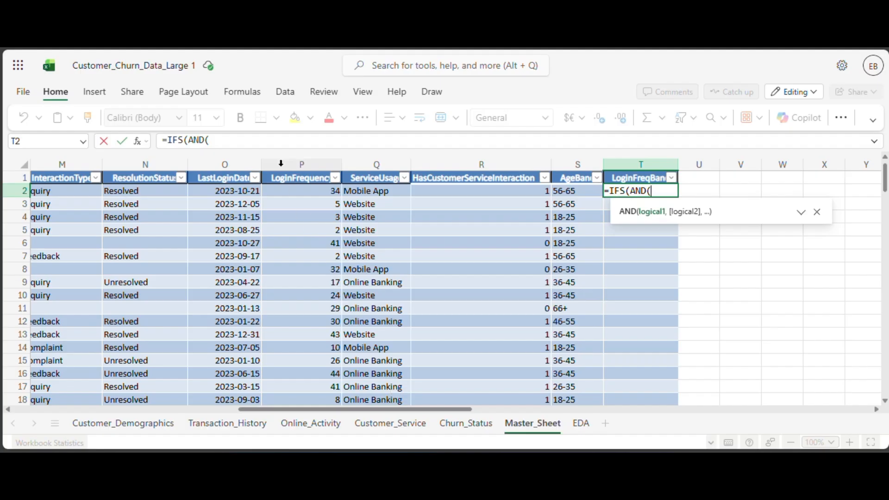
left_click(308, 193)
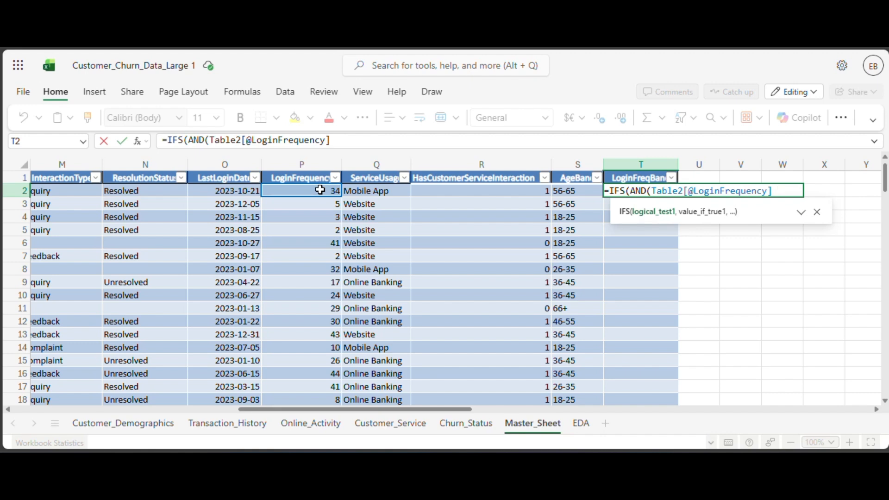
type(">=,")
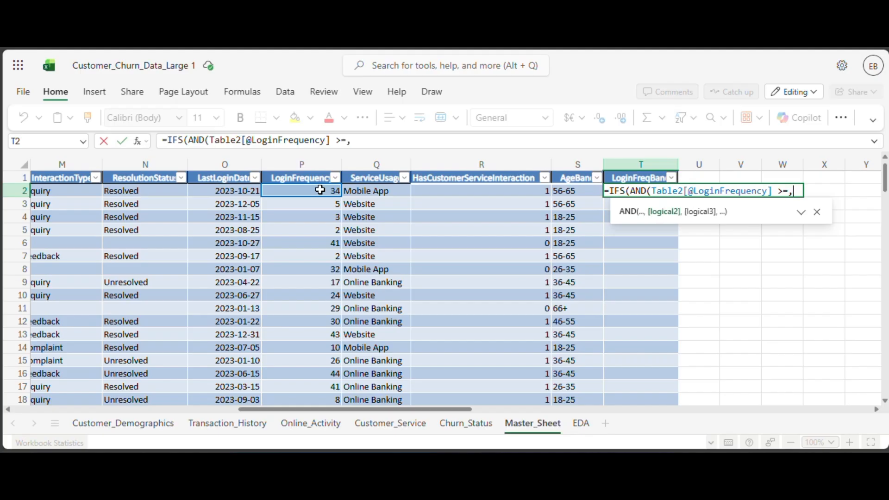
key("BackSpace")
type("1")
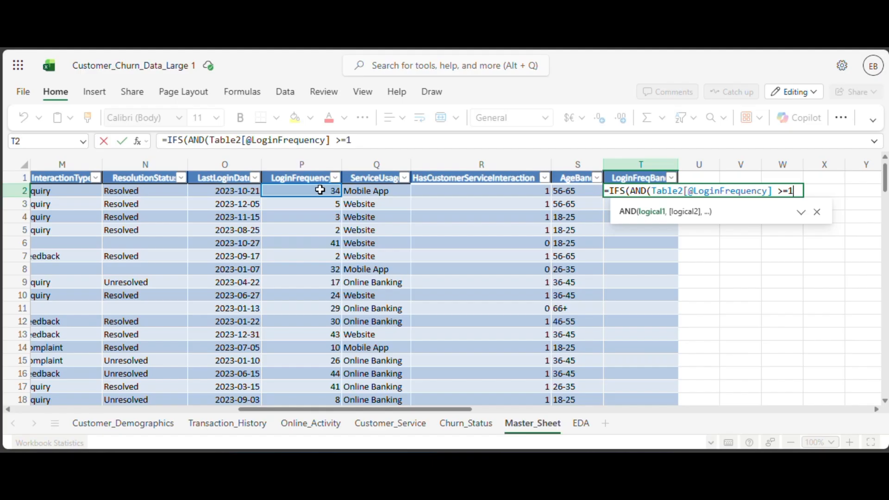
type(",")
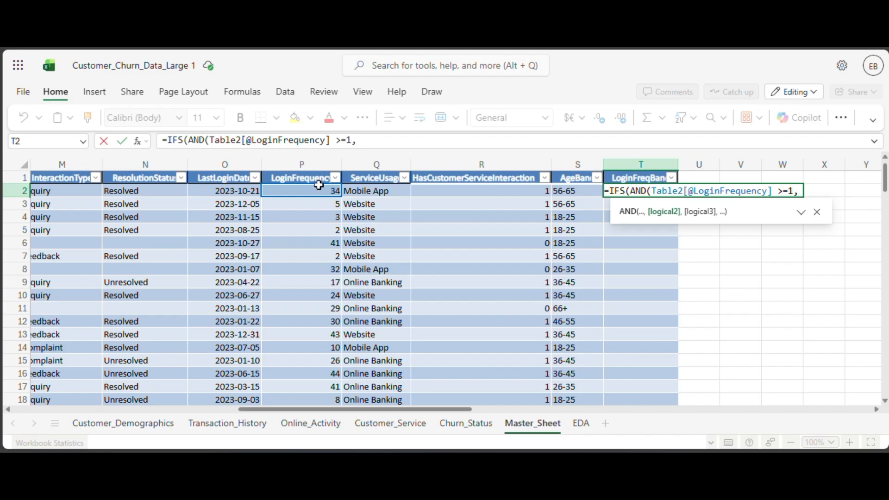
Complete the IFS formula with LoginFrequency bands 1-10, 11-20, 21-30, 31-40 and 41-50, then check the filled LoginFreqBand column.
left_click(320, 193)
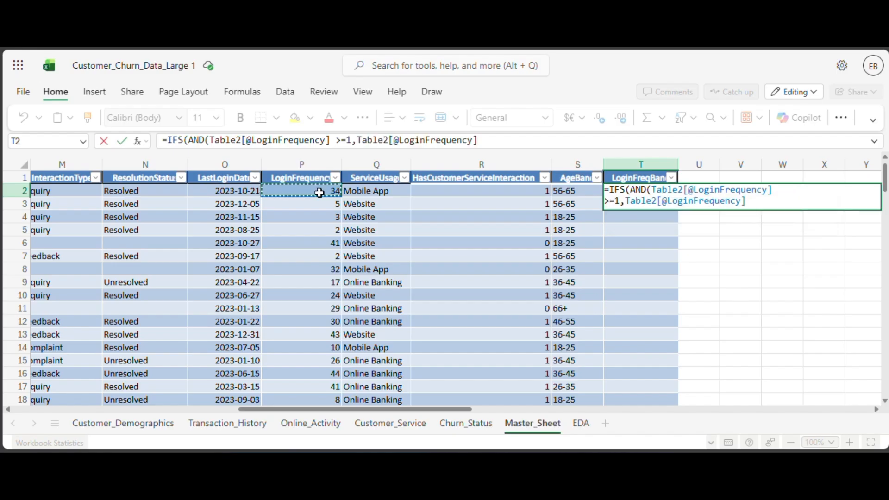
type("<")
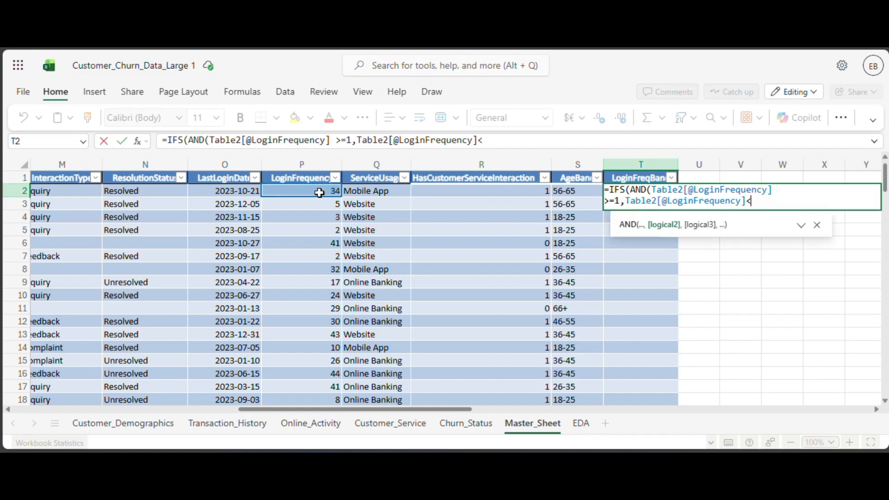
type("=")
type(",")
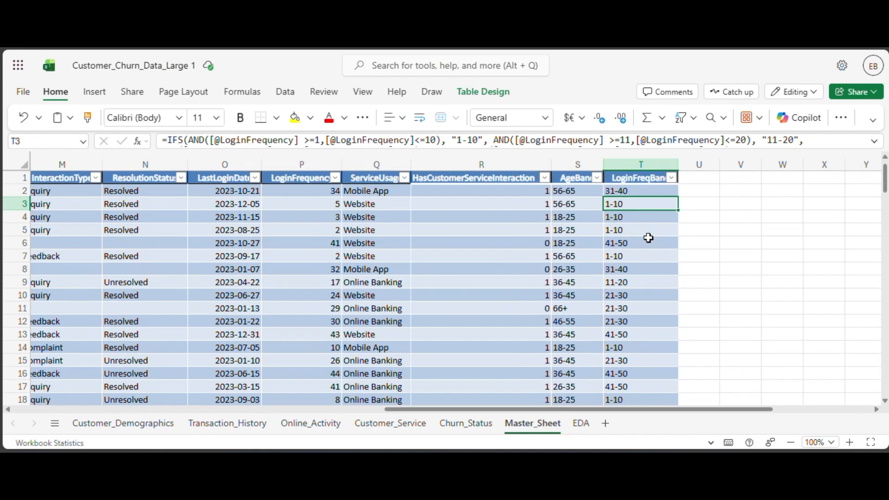
left_click(641, 229)
scroll(641, 228, "down", 5)
scroll(641, 228, "up", 5)
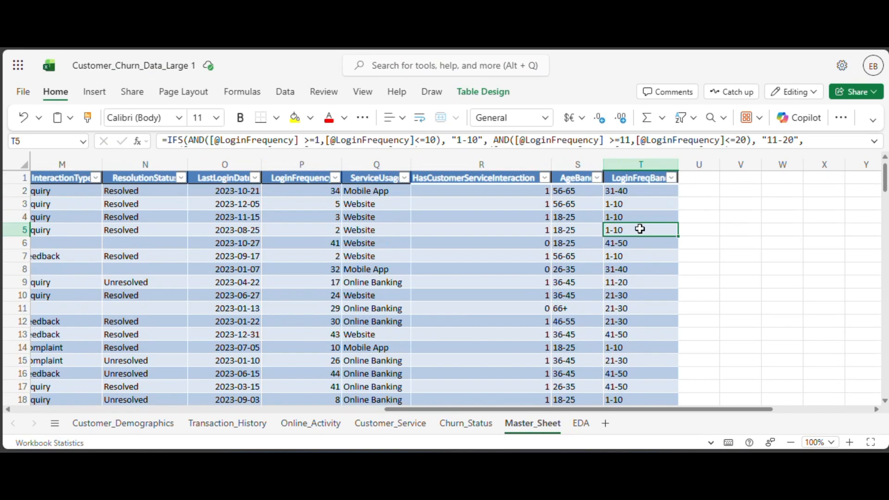
Refresh the LoginFrequency PivotTable in the EDA sheet.
left_click(581, 423)
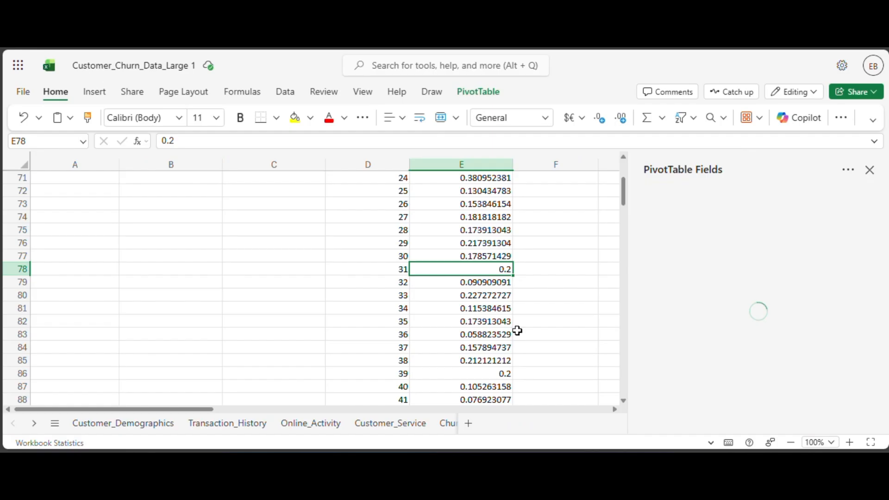
right_click(479, 244)
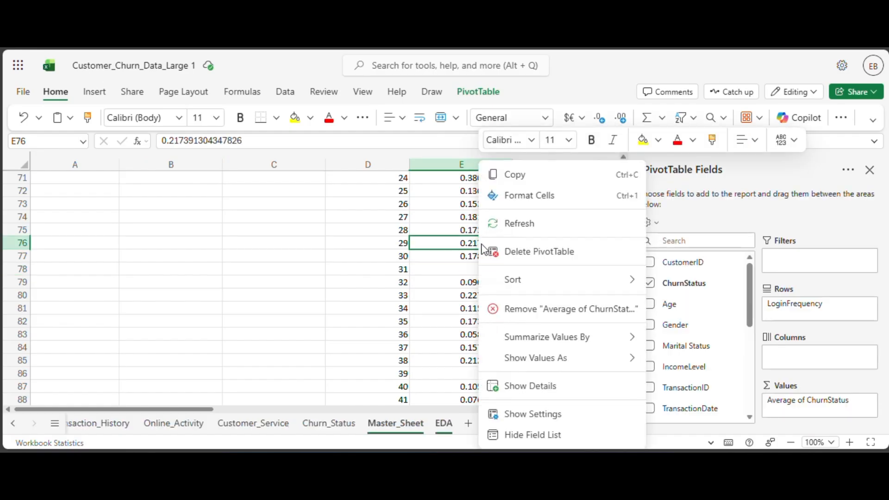
left_click(529, 227)
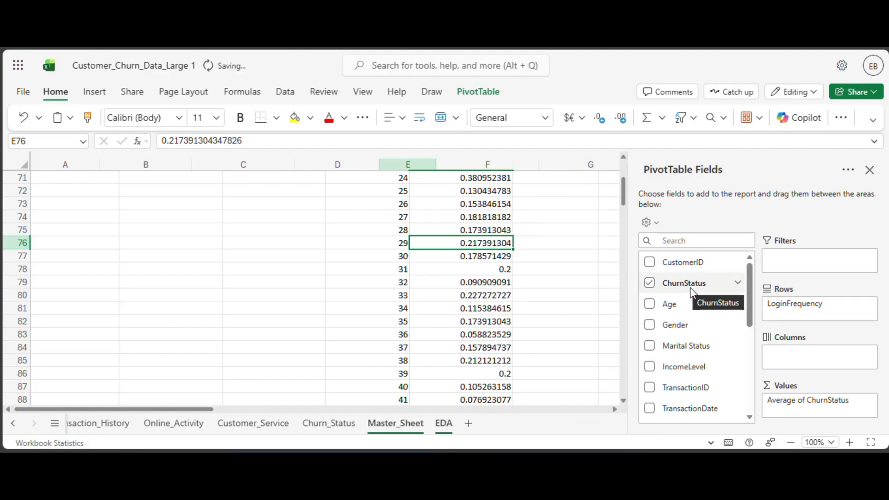
Replace LoginFrequency with LoginFreqBand as the rows of the CHURN VS ONLINE ACTIVITIES PivotTable.
scroll(446, 278, "up", 8)
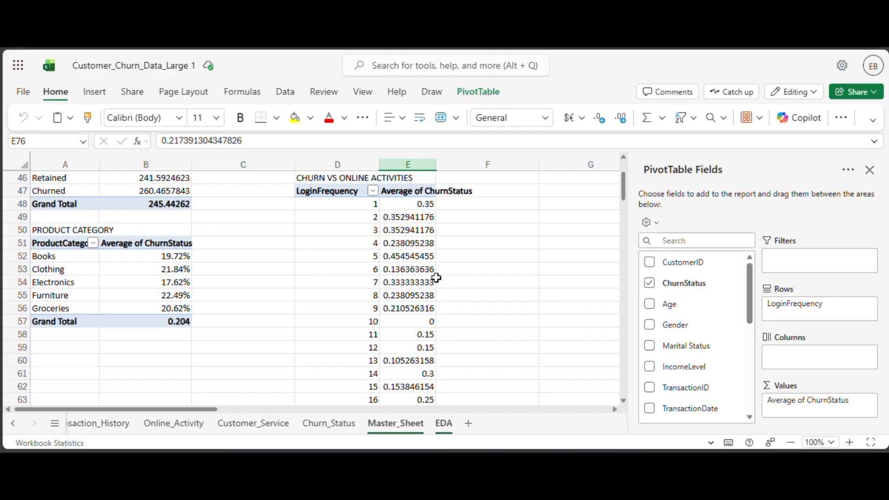
scroll(436, 278, "down", 2)
scroll(681, 319, "down", 5)
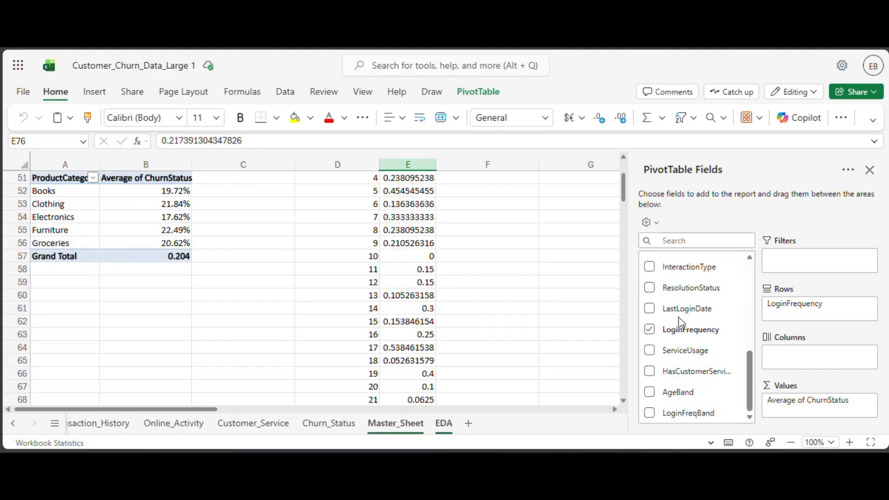
left_click(649, 329)
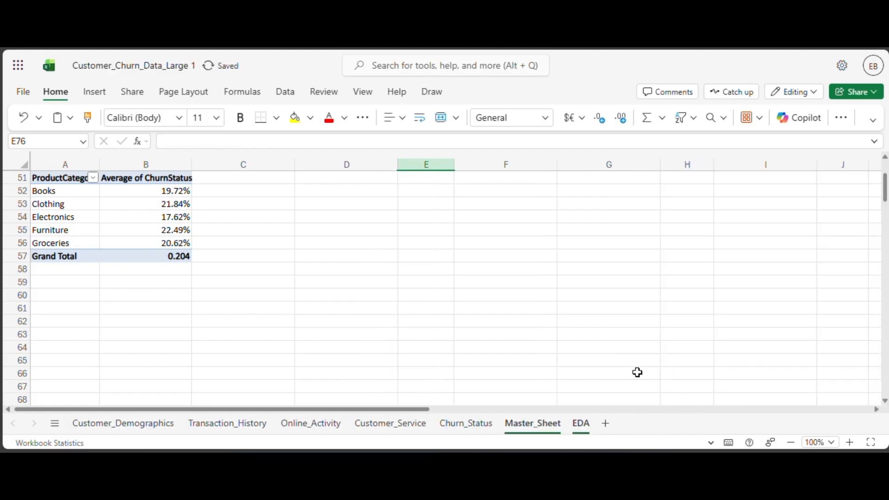
scroll(616, 354, "up", 8)
scroll(510, 345, "down", 2)
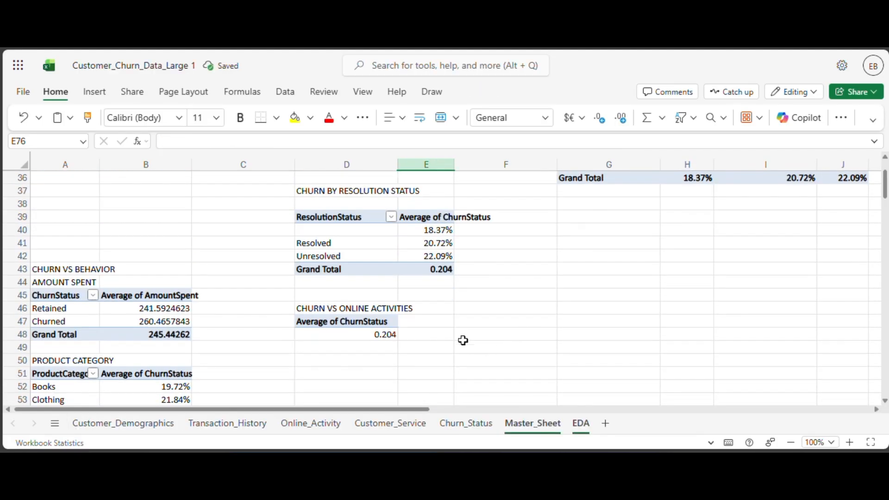
left_click(381, 337)
scroll(722, 296, "down", 1)
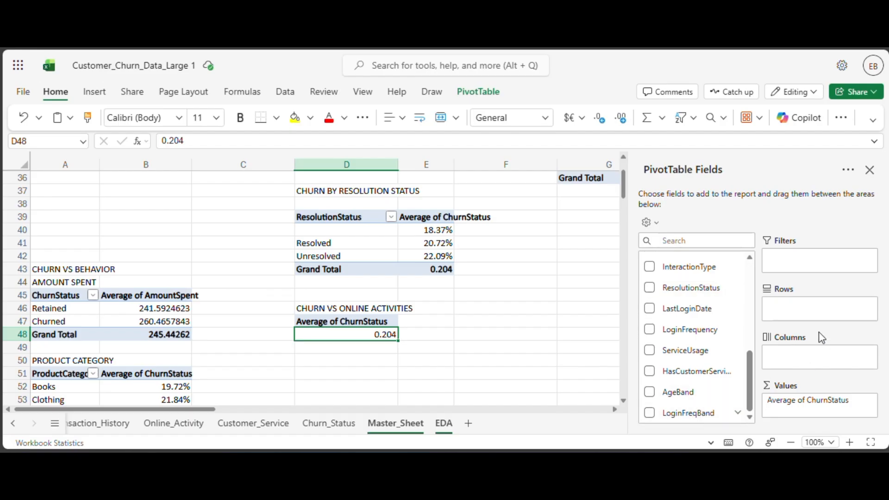
left_click_drag(669, 420, 785, 308)
scroll(446, 324, "down", 3)
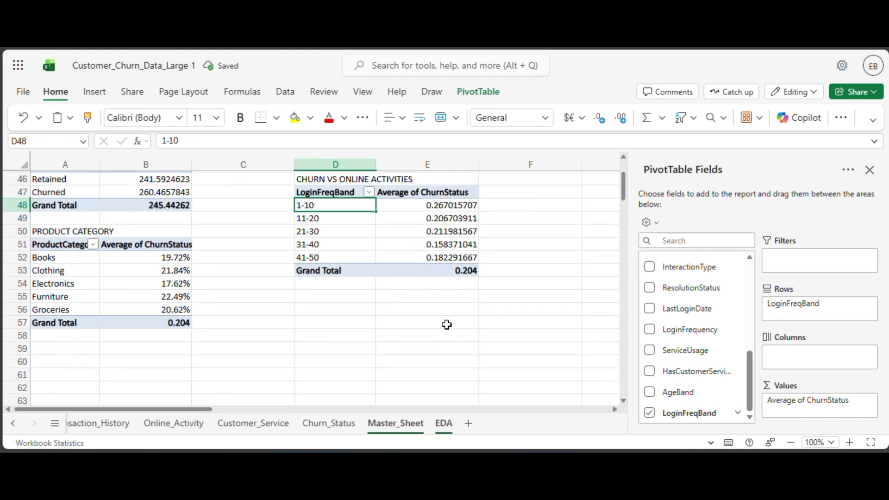
Format the average ChurnStatus values in E48:E52 of the LoginFreqBand PivotTable as Percentage.
left_click(516, 229)
left_click_drag(461, 201, 456, 250)
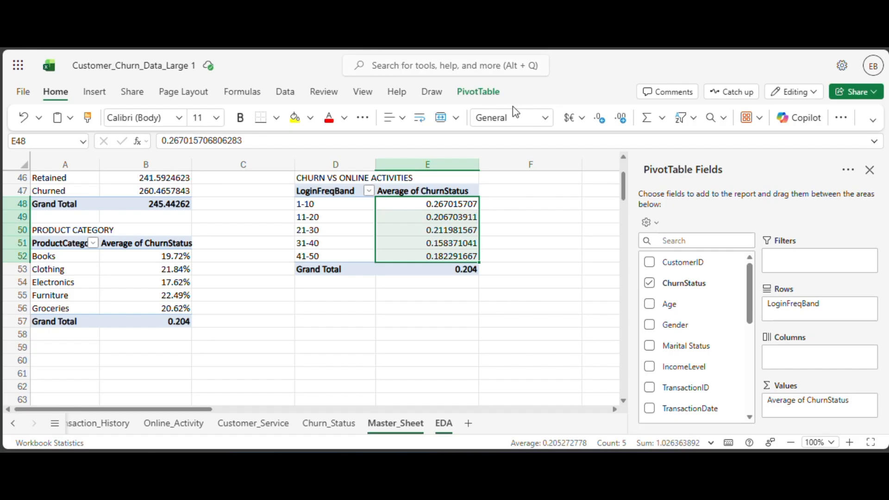
left_click(541, 119)
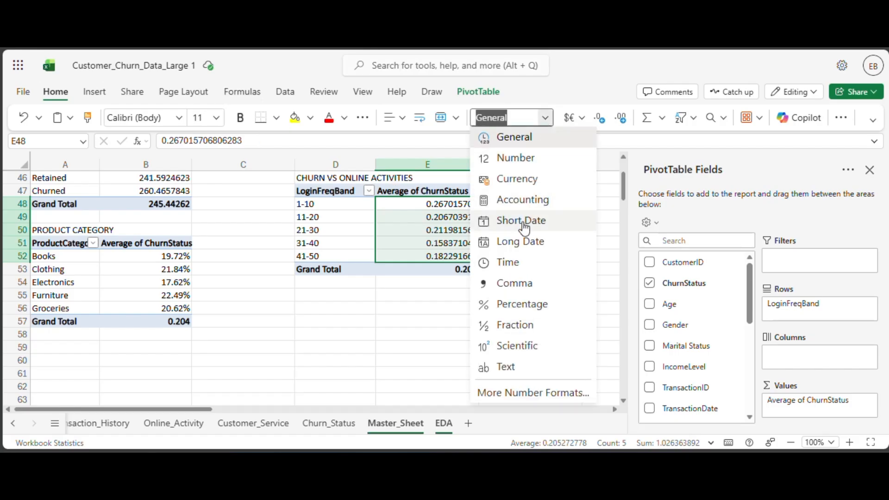
left_click(525, 311)
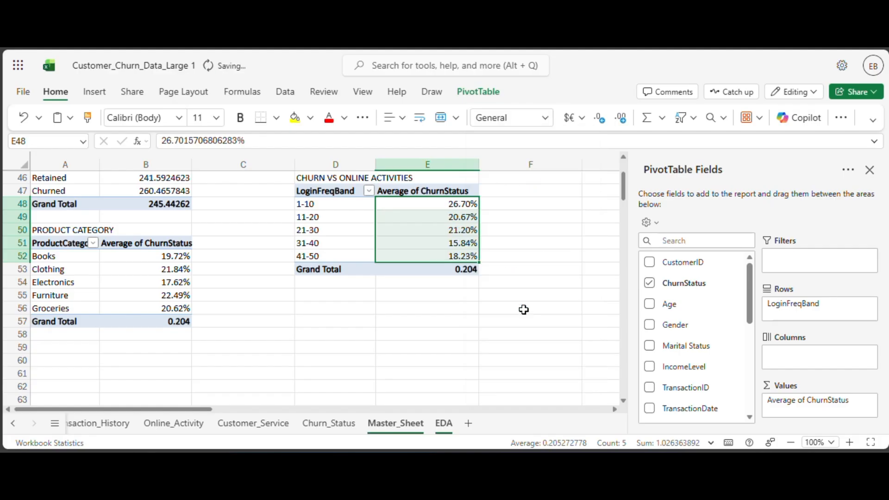
Examine the column headers in the Online_Activity sheet for another churn factor, and return to the EDA sheet.
left_click(527, 230)
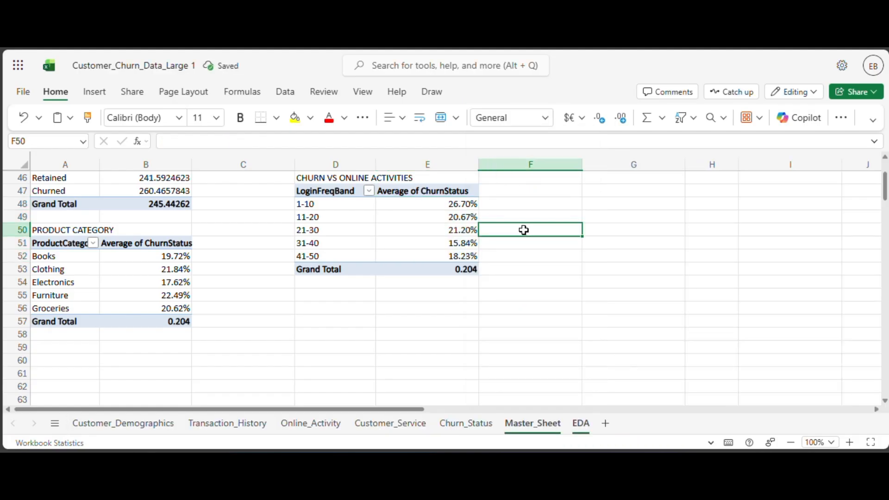
scroll(375, 226, "up", 2)
scroll(375, 226, "down", 3)
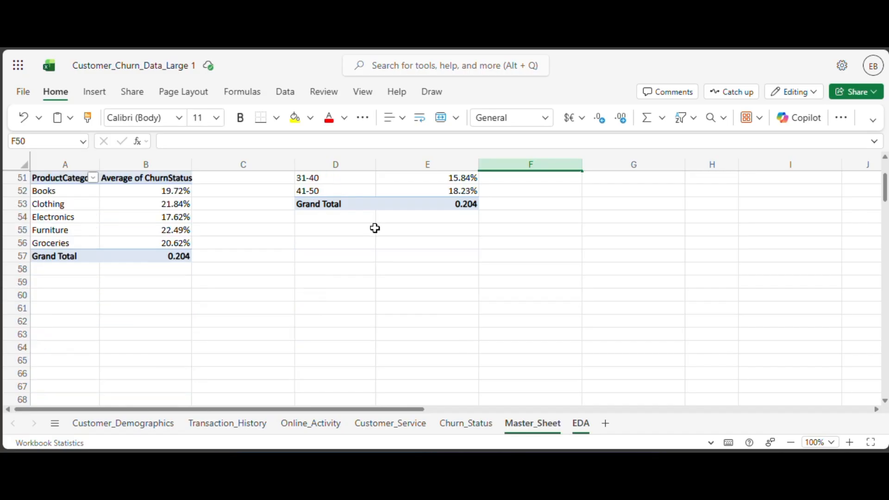
left_click(323, 424)
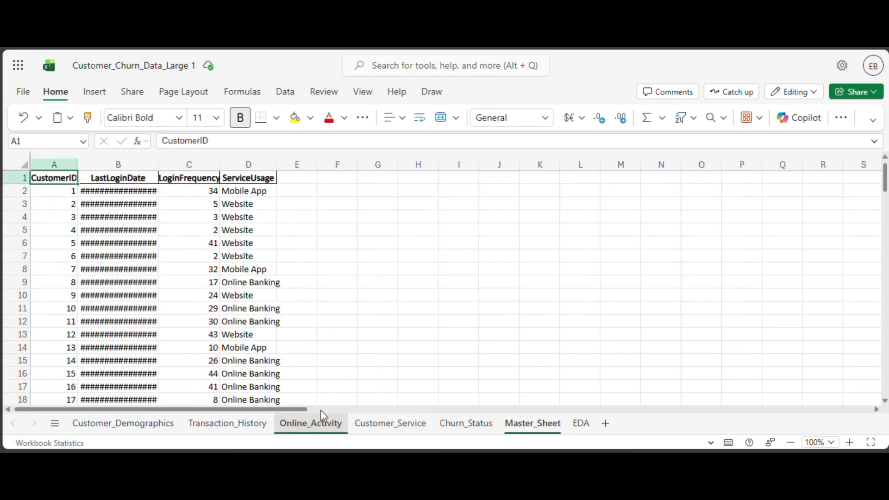
left_click(581, 423)
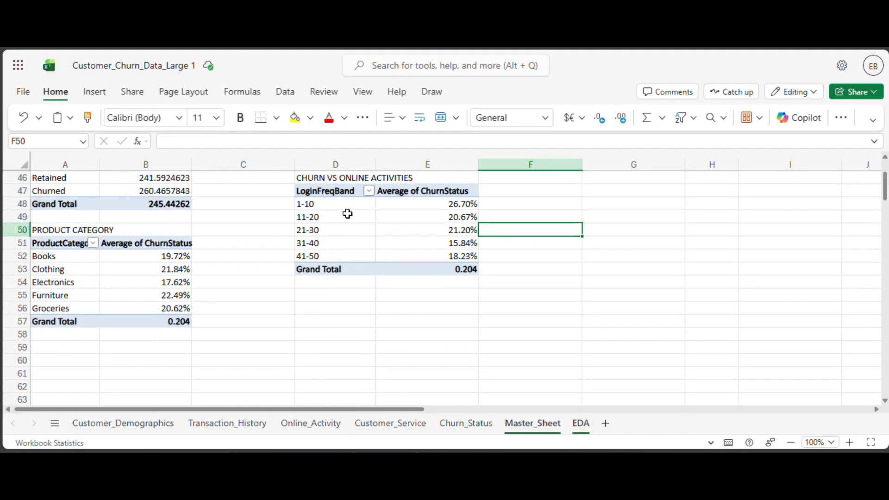
Enter the heading CHURN VS SERVICE USAGE in cell D55, below the LoginFreqBand PivotTable.
left_click(341, 295)
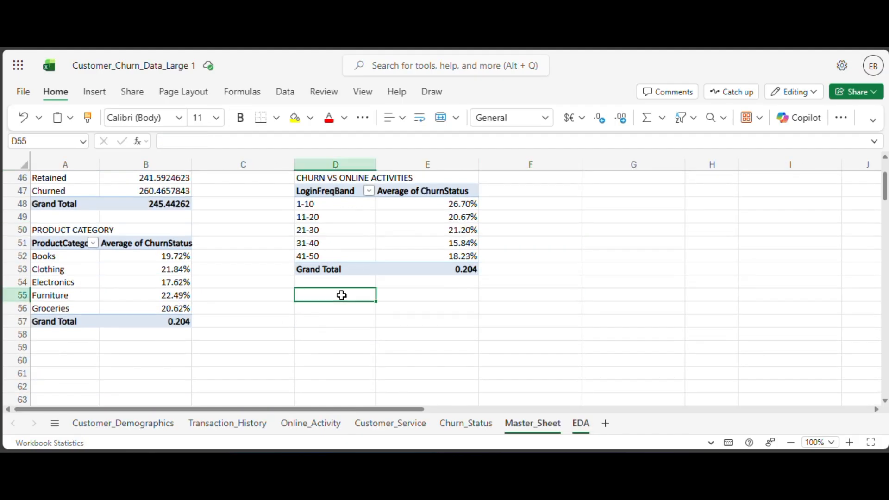
type("CHURN V")
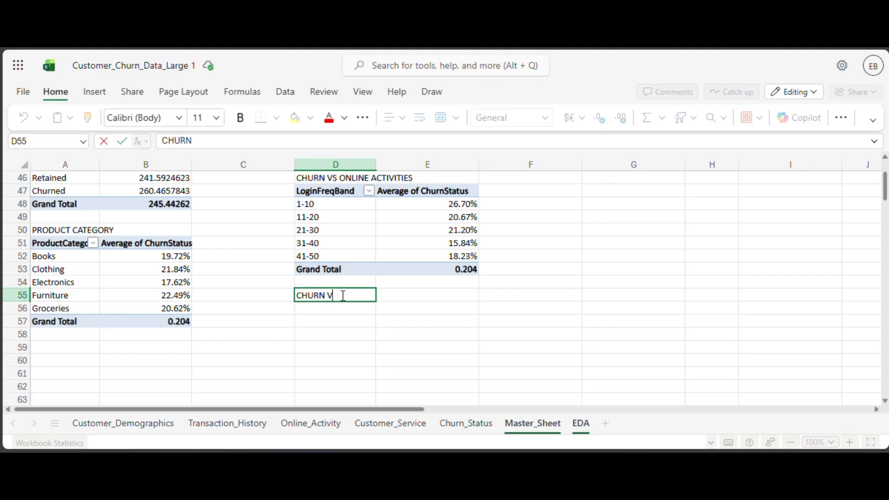
type("S SERVI")
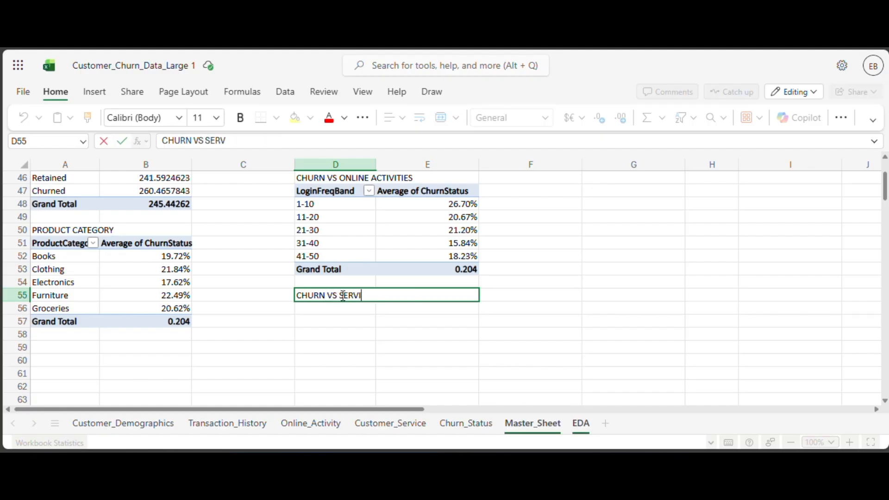
type("CE USAGEW")
key("BackSpace")
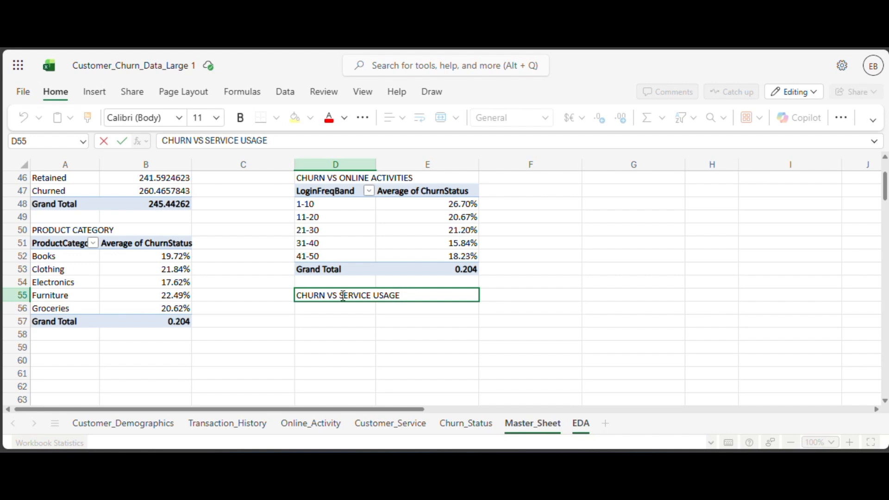
left_click(342, 311)
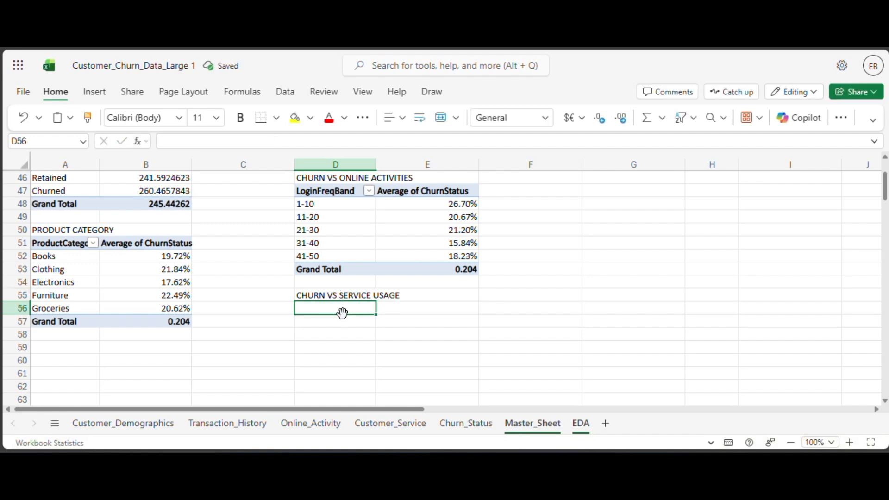
Copy the LoginFreqBand PivotTable in D47:E53 and paste it at D56 under the CHURN VS SERVICE USAGE heading.
left_click_drag(330, 194, 436, 268)
key("ctrl+c")
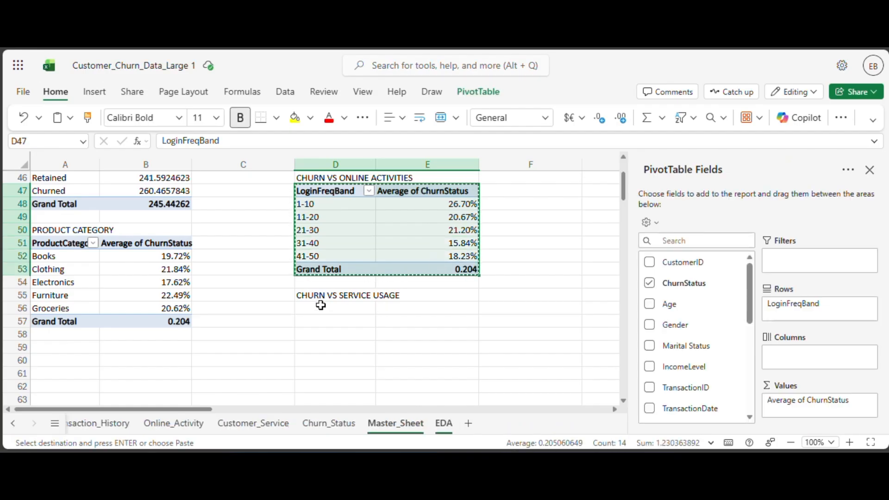
left_click(326, 306)
key("ctrl+v")
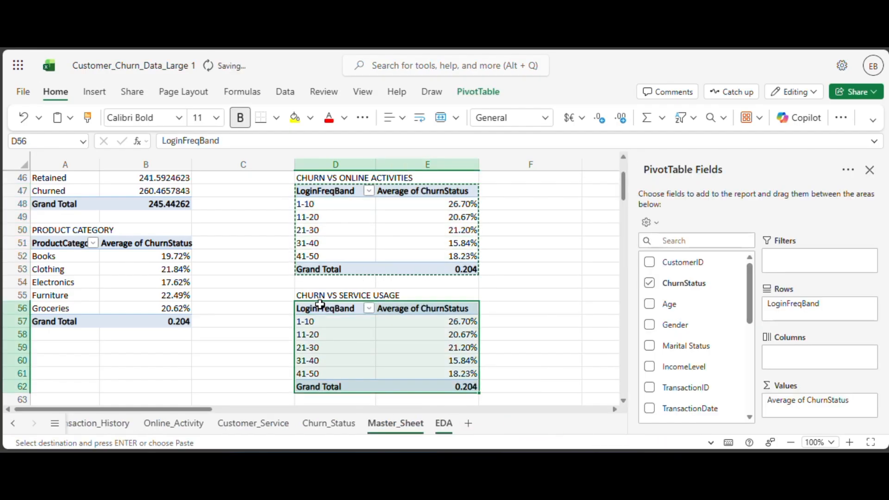
Replace LoginFreqBand with ServiceUsage as the rows of the CHURN VS SERVICE USAGE PivotTable.
scroll(705, 363, "down", 6)
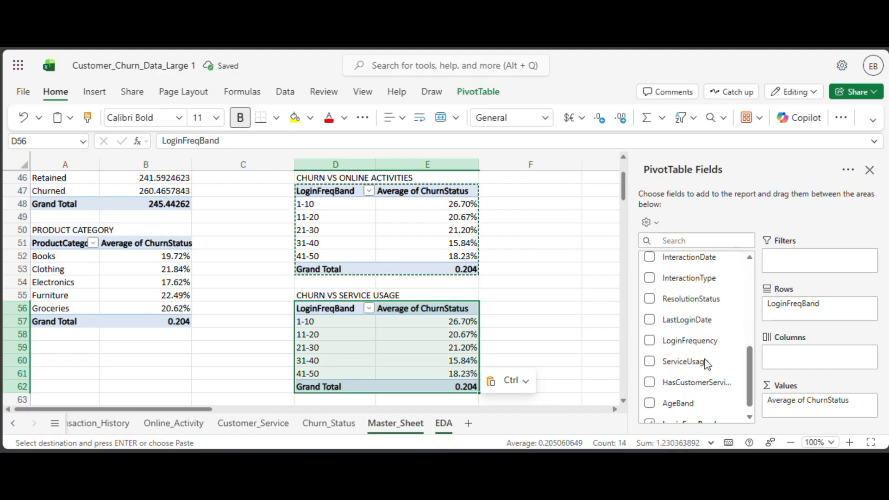
left_click(649, 415)
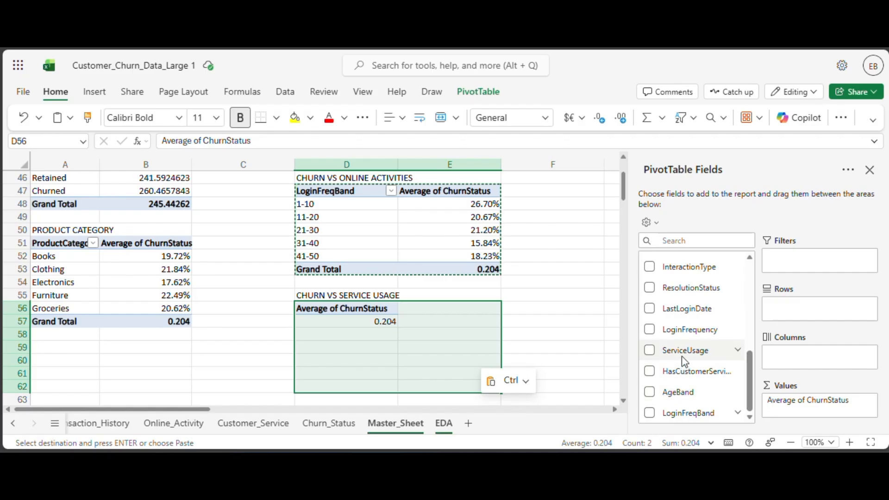
left_click_drag(685, 351, 792, 315)
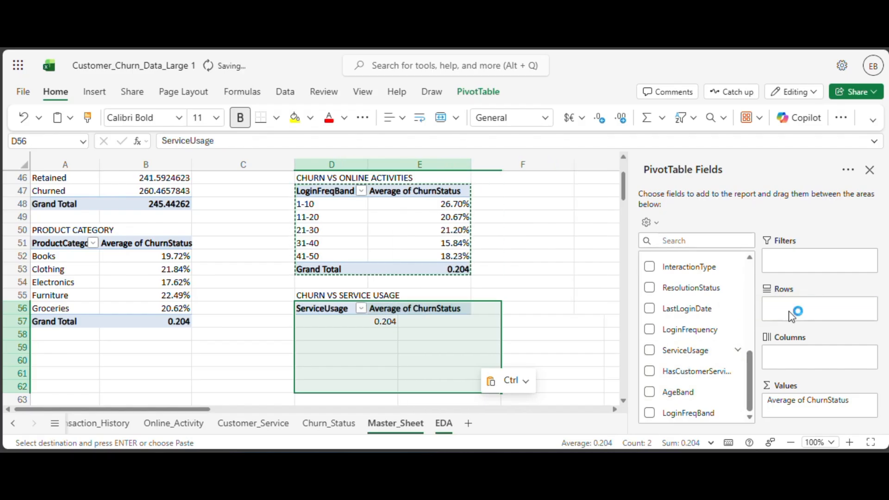
Format the average ChurnStatus values in E57:E59 of the ServiceUsage PivotTable as Percentage.
left_click_drag(420, 322, 421, 349)
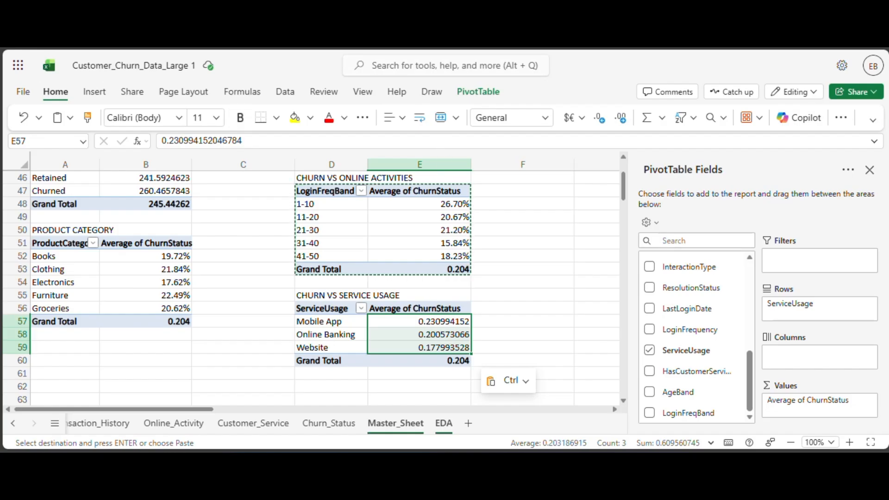
left_click(545, 118)
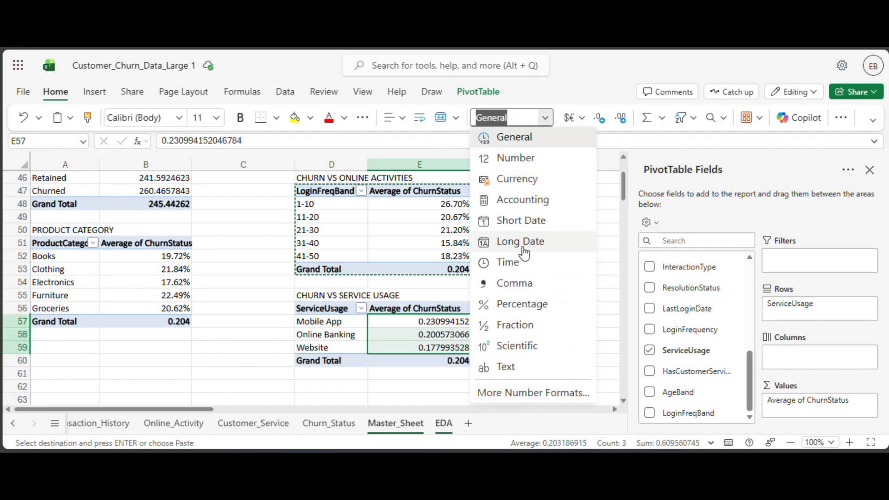
left_click(515, 304)
left_click(504, 300)
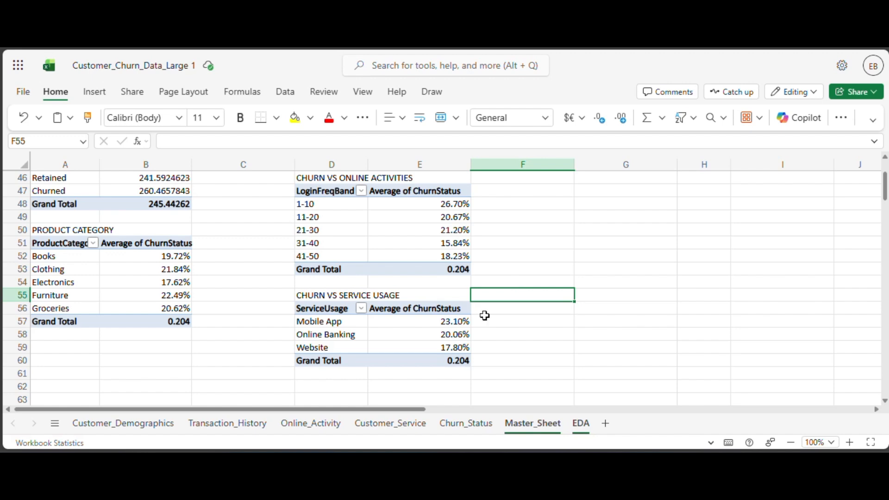
Review the EDA sheet's churn PivotTables and charts by customer segment, interaction type, resolution status, behavior and online activity.
scroll(584, 292, "up", 13)
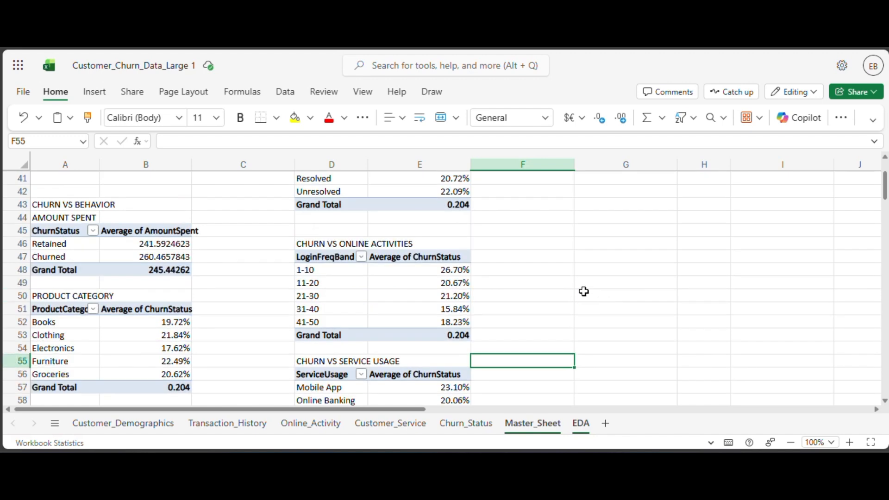
scroll(584, 291, "down", 20)
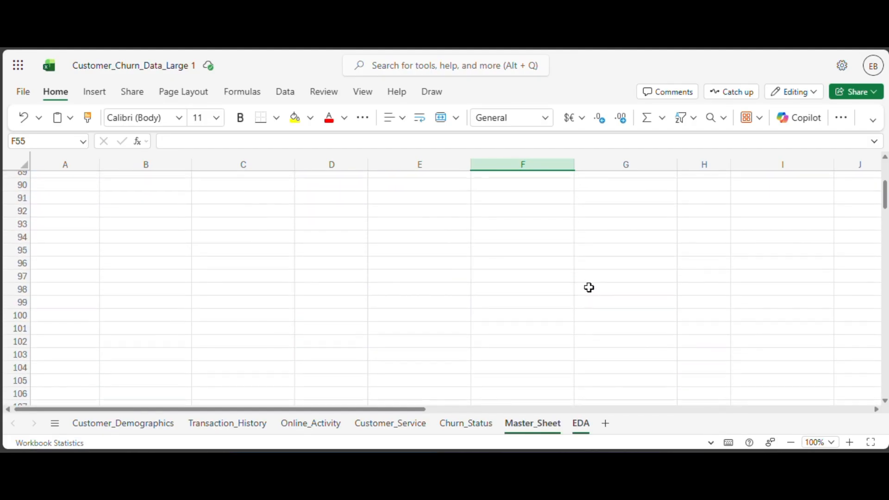
scroll(584, 290, "up", 13)
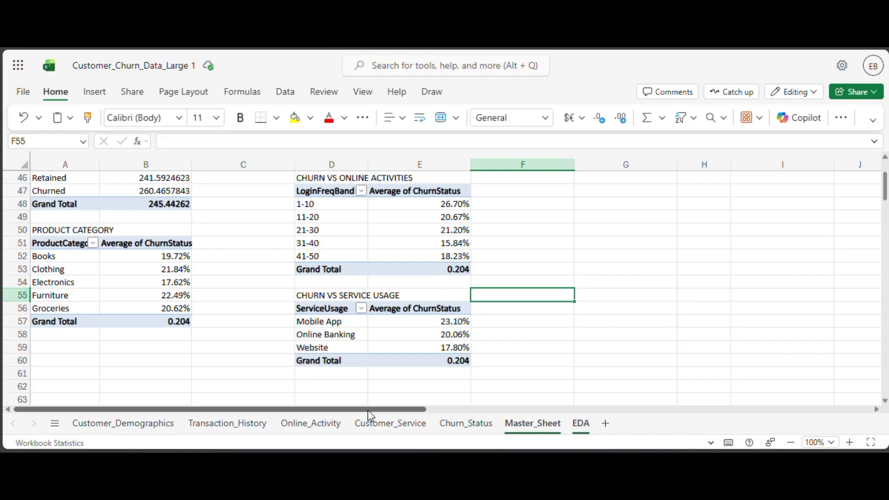
left_click_drag(368, 410, 423, 410)
scroll(484, 372, "up", 7)
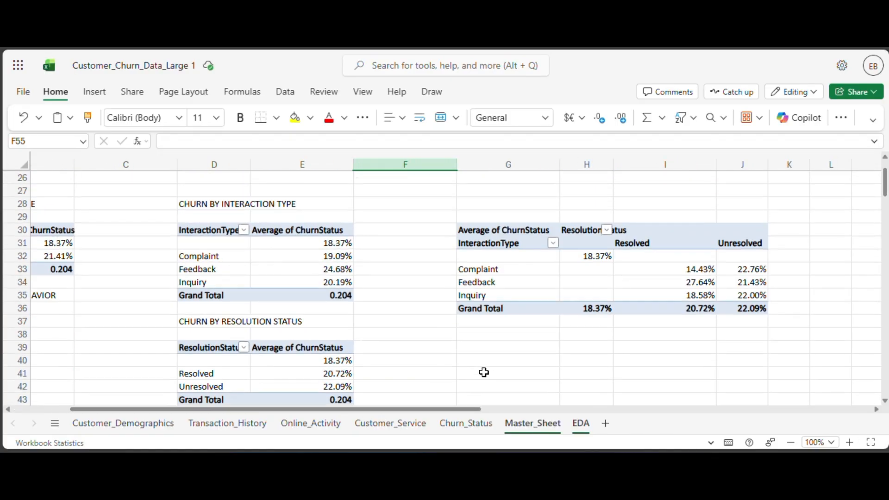
scroll(484, 372, "down", 3)
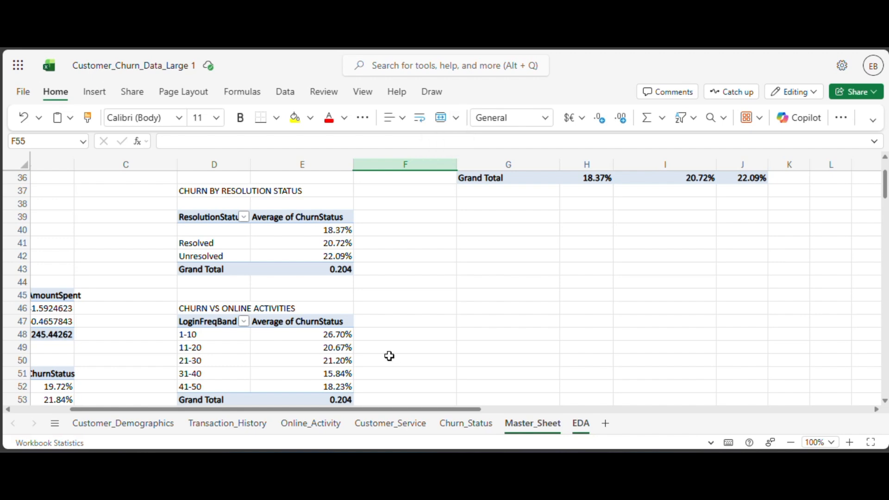
scroll(428, 329, "up", 7)
scroll(428, 328, "up", 5)
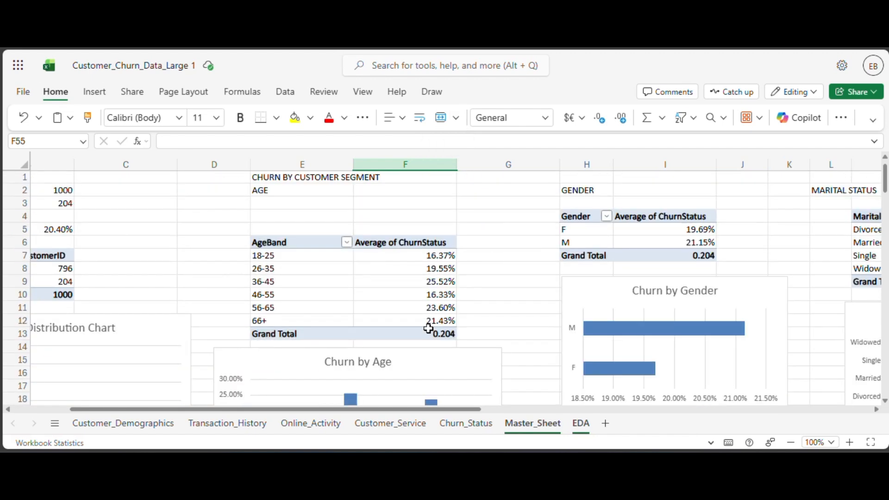
scroll(428, 329, "down", 5)
scroll(428, 328, "down", 3)
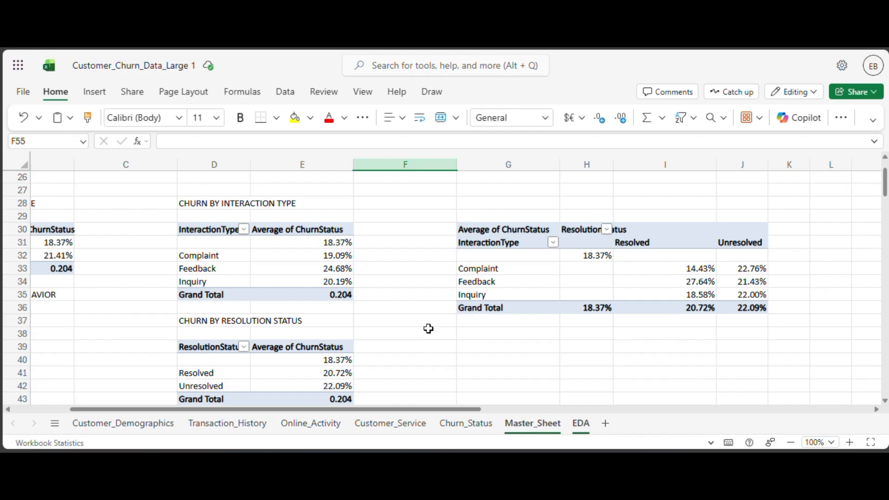
scroll(429, 329, "down", 5)
scroll(428, 328, "down", 8)
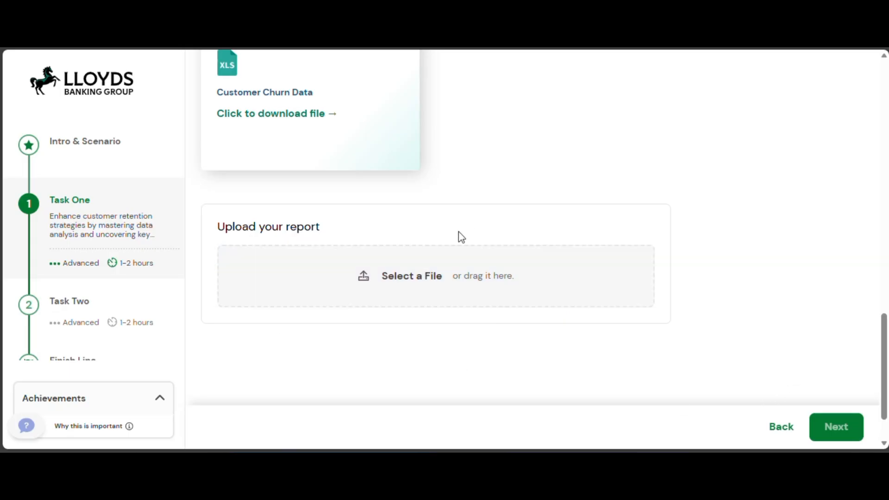
Switch to the Lloyds Banking Group simulation page and look over the report upload area and remaining tasks.
scroll(139, 287, "down", 1)
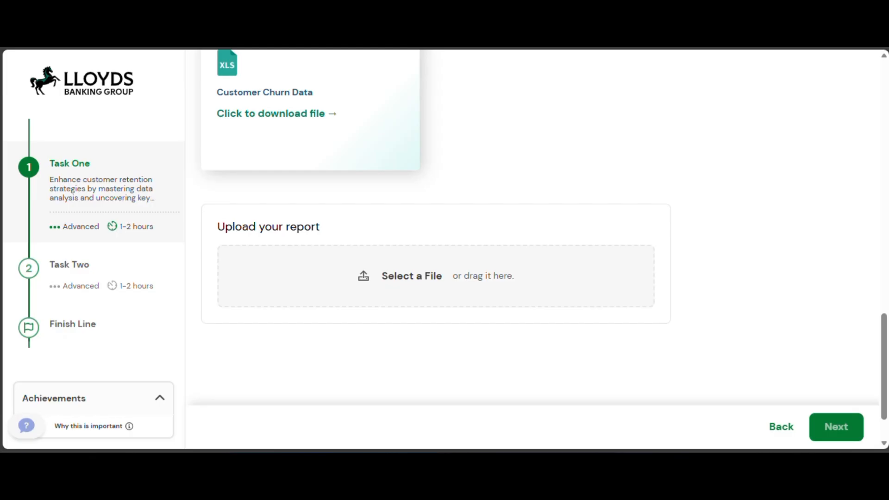
scroll(94, 239, "up", 1)
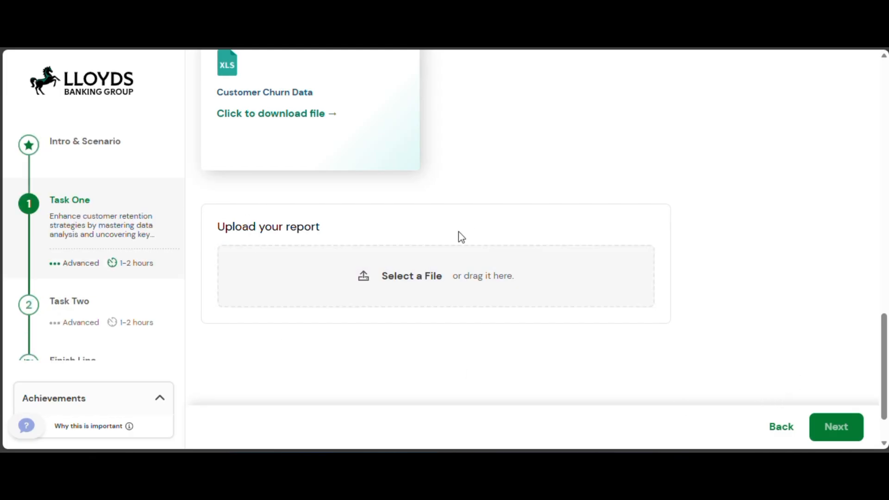
scroll(104, 263, "down", 1)
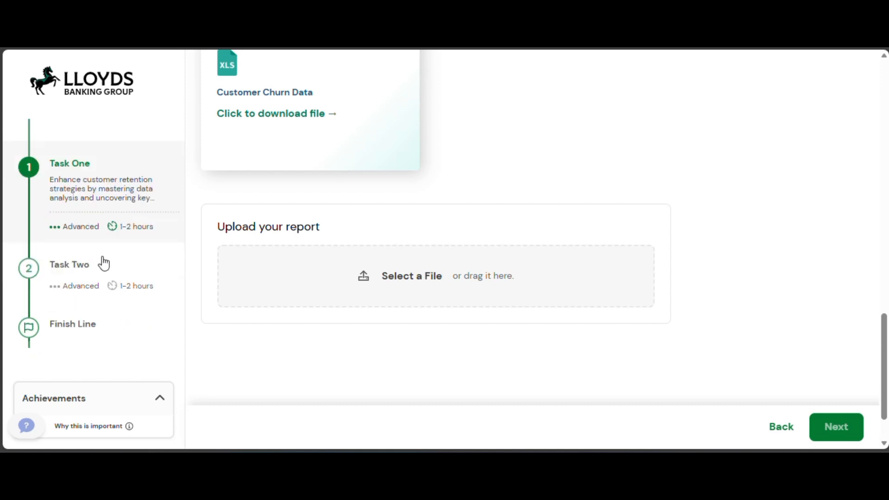